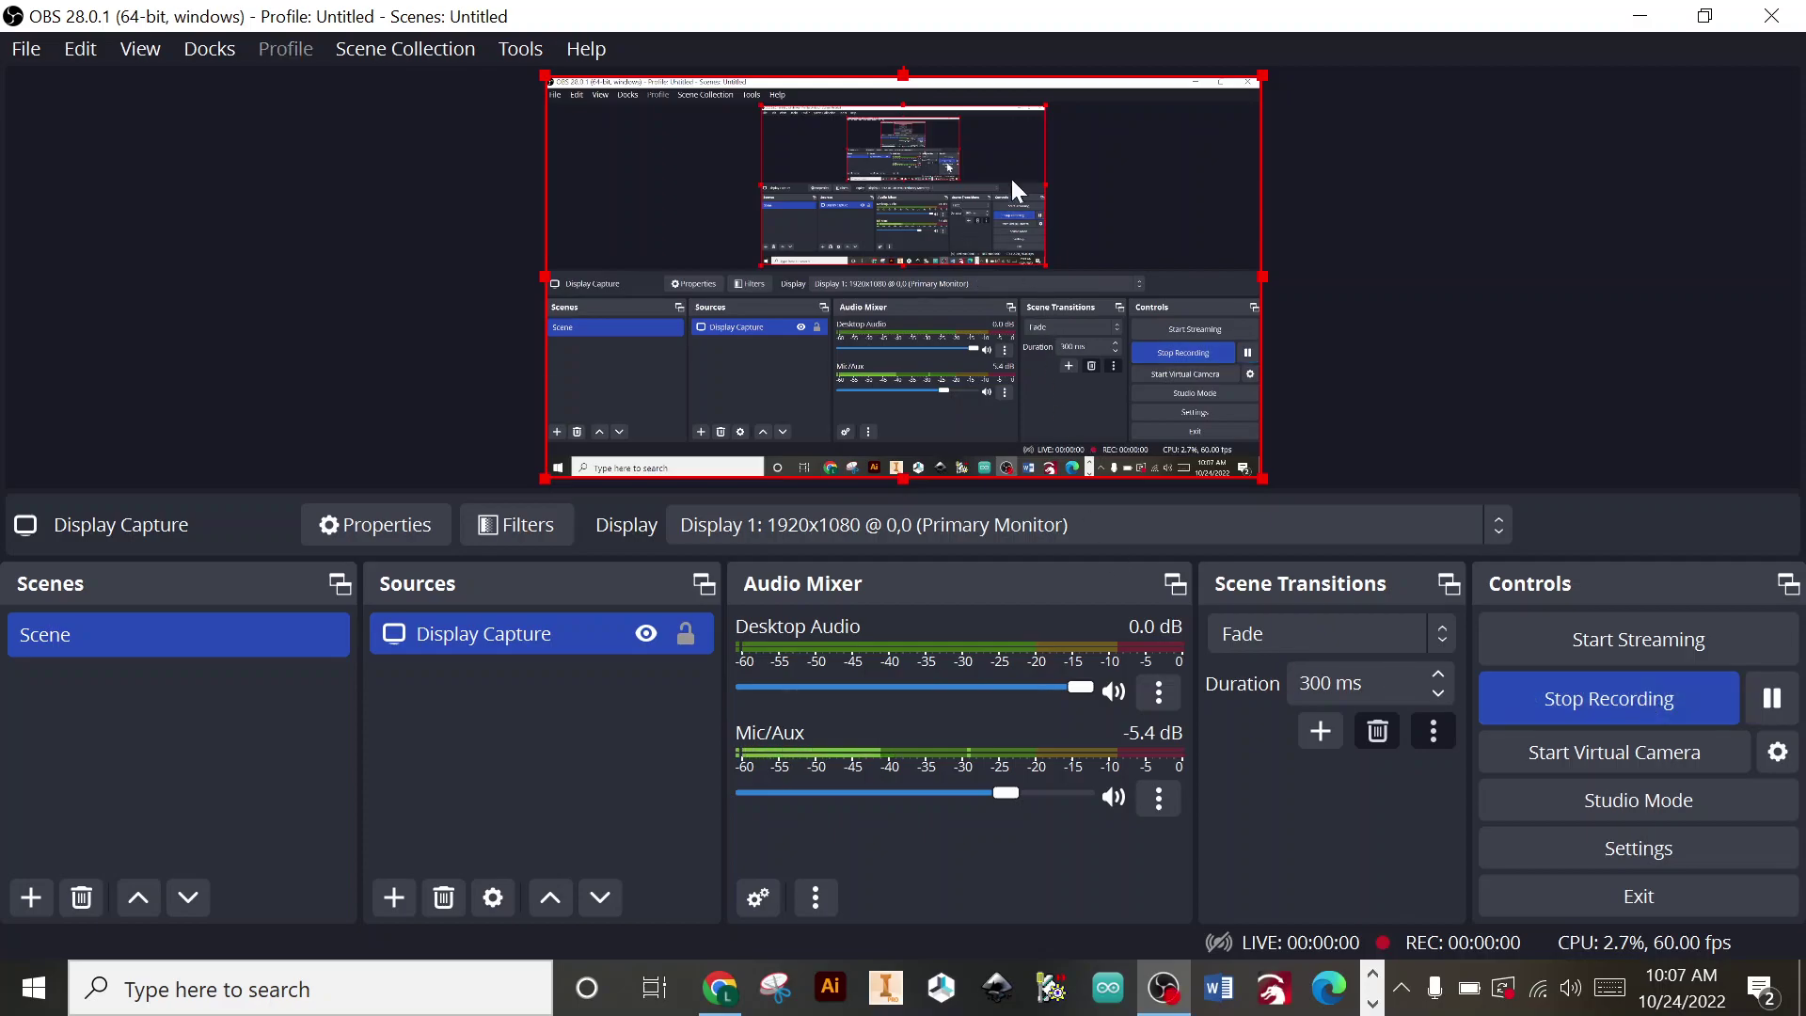
Step: Bring up the half-size nameplate, orbit around it, and open the shapes flyout
click(1634, 21)
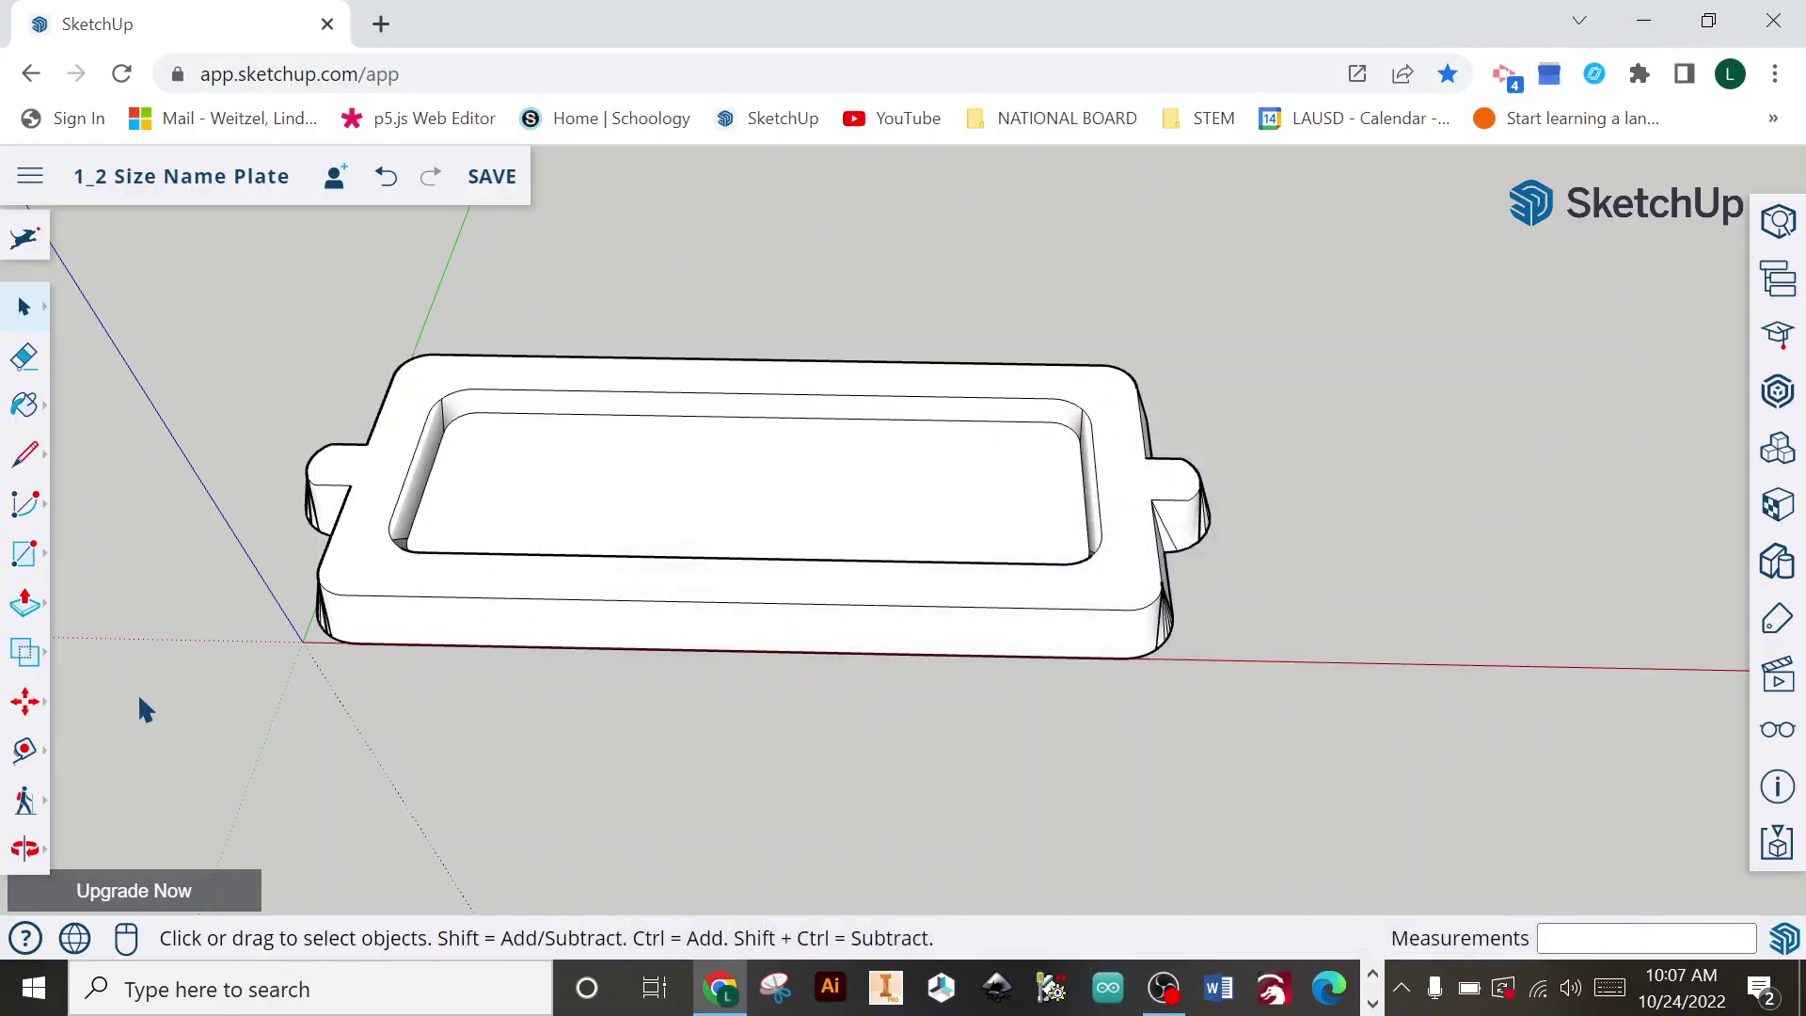
scroll(626, 752, down, 1)
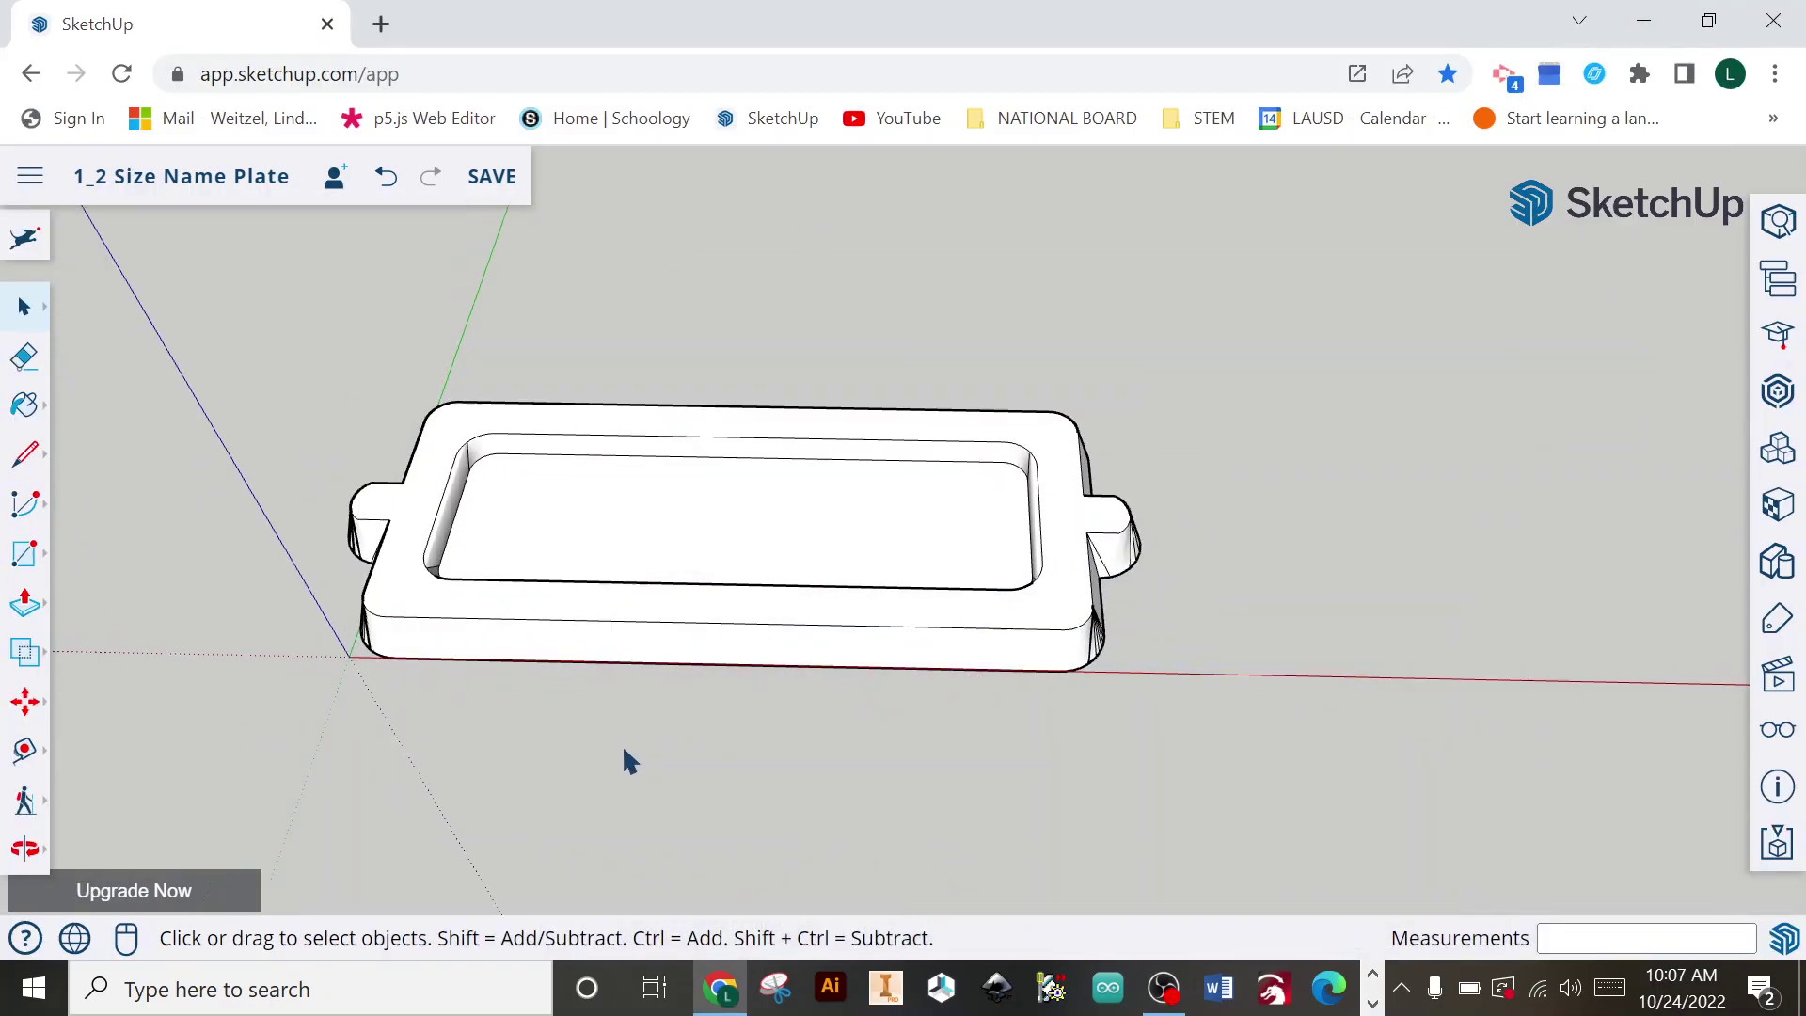
scroll(572, 744, up, 2)
middle_drag(574, 719, 255, 763)
scroll(708, 568, down, 2)
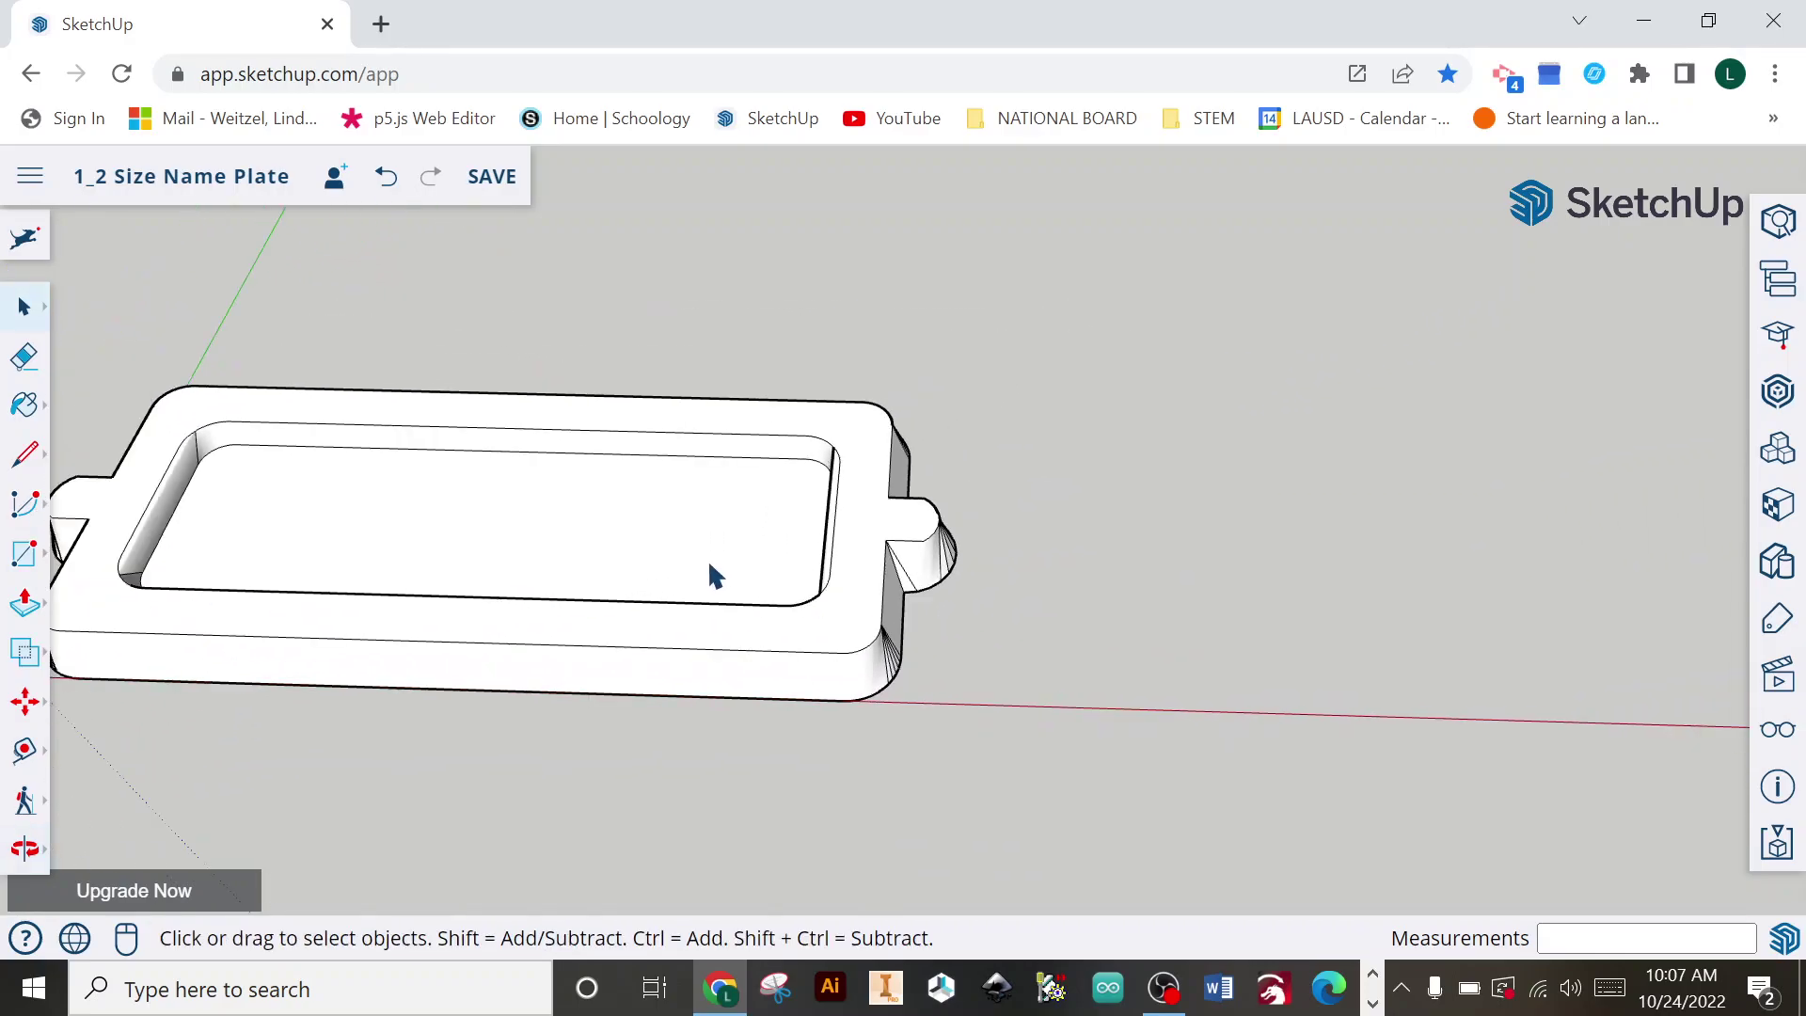
scroll(701, 563, up, 2)
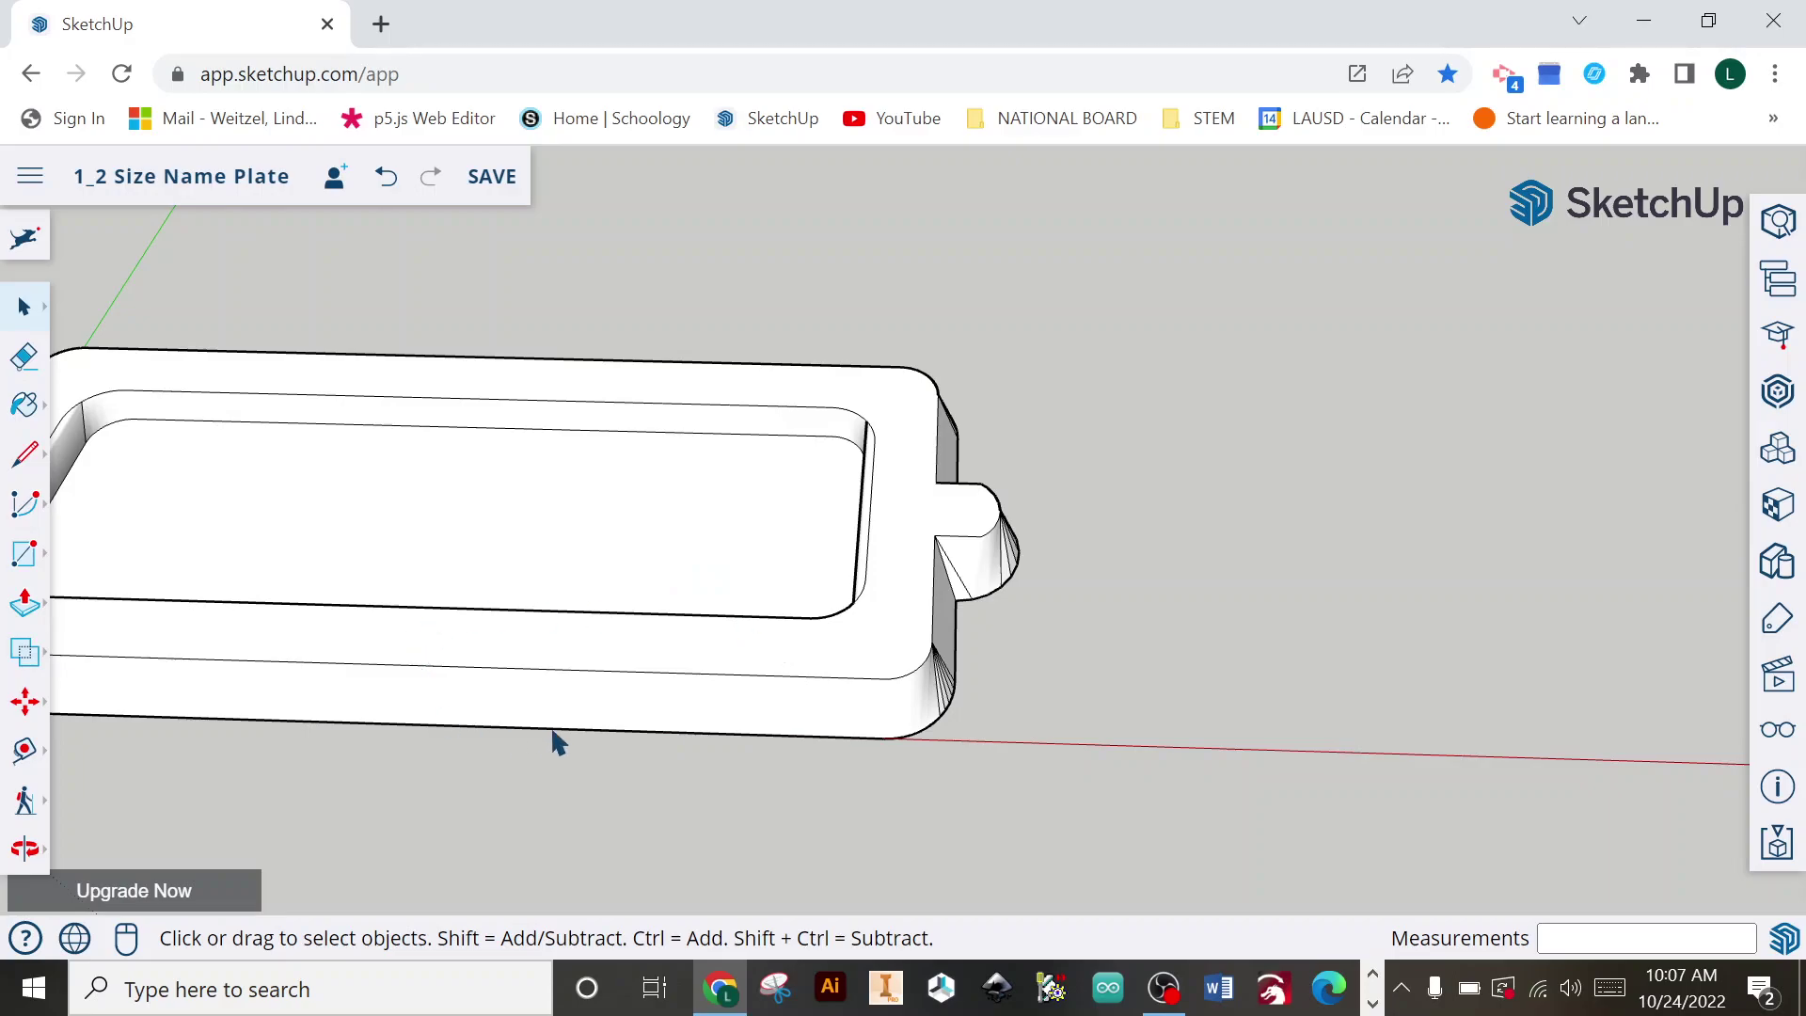
middle_drag(556, 742, 474, 750)
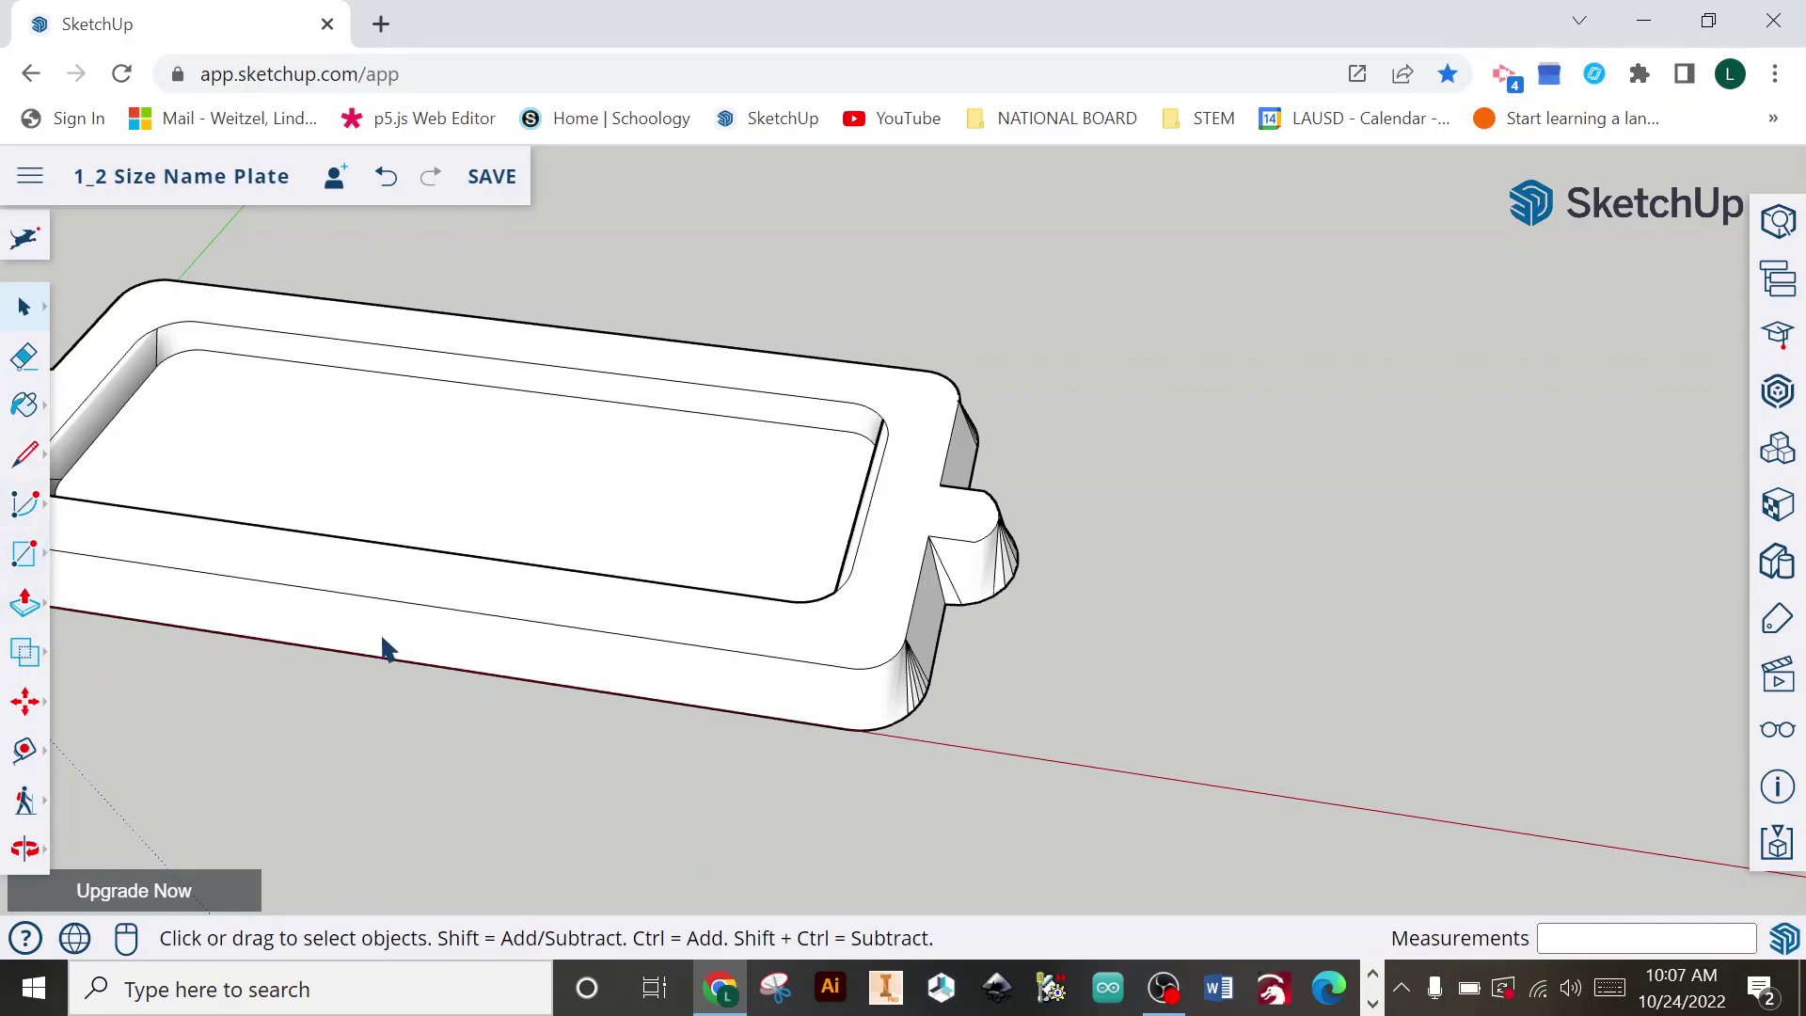
middle_drag(375, 686, 5, 485)
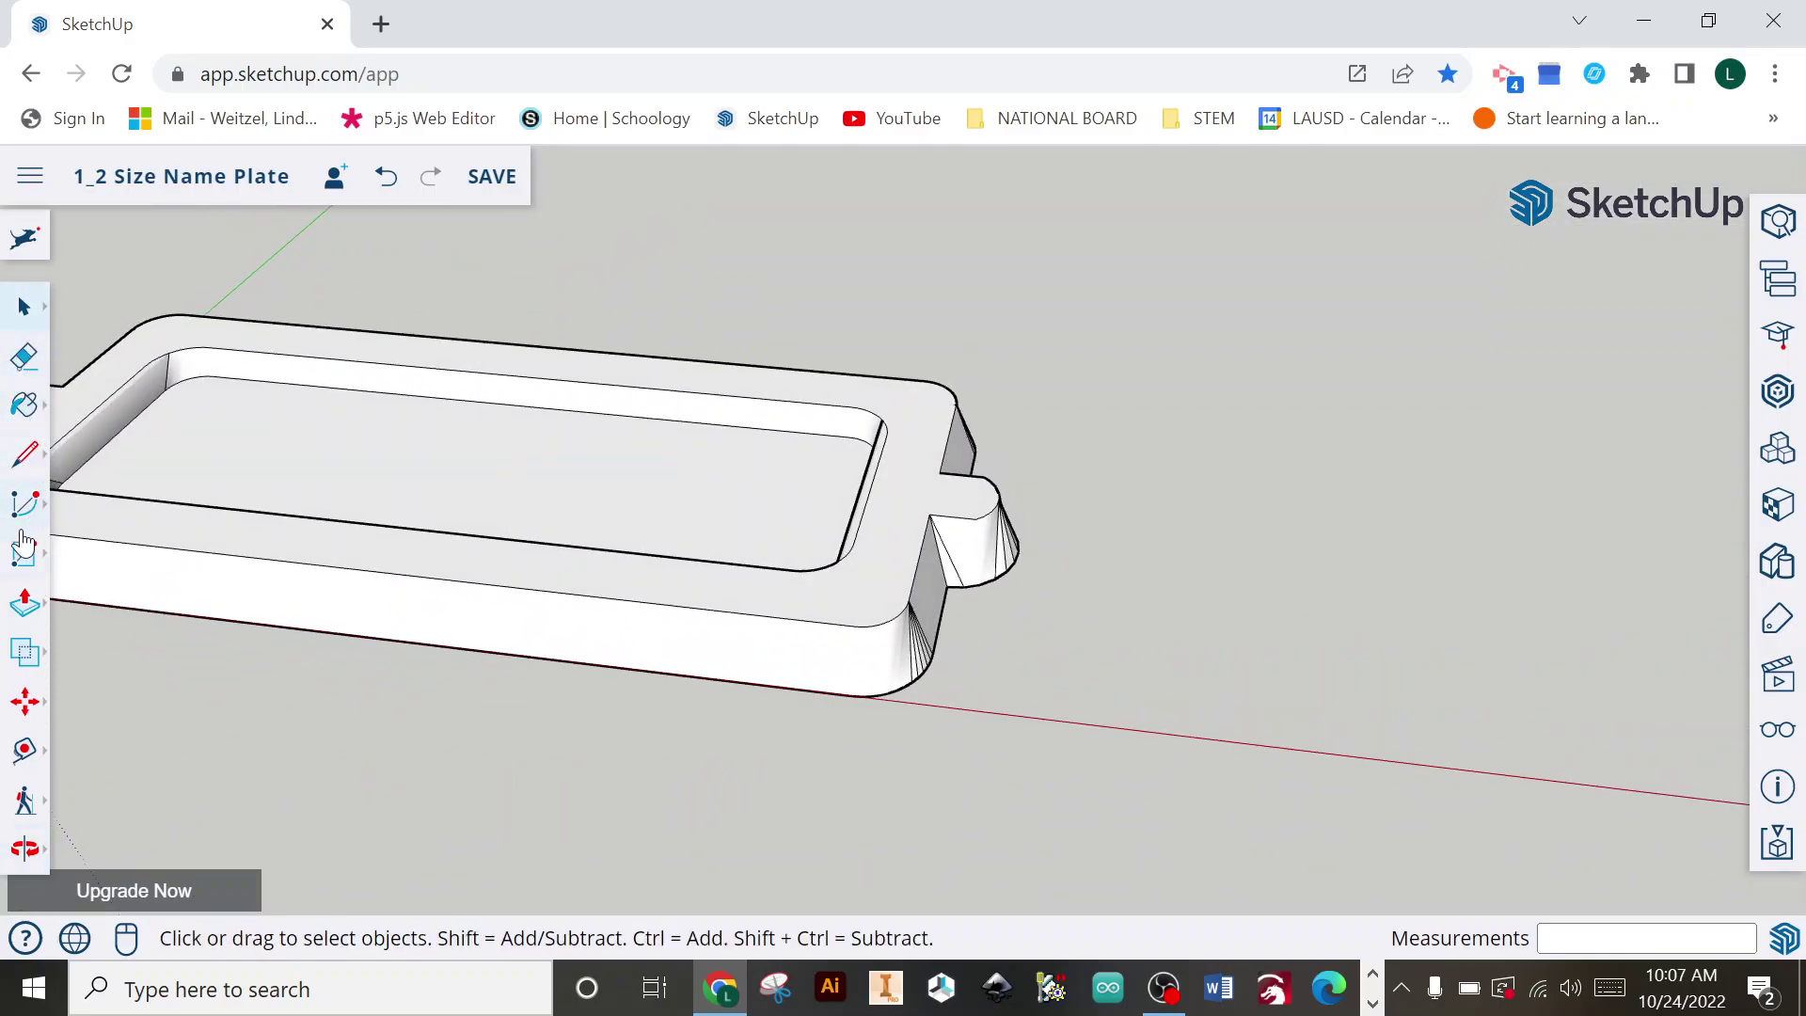
click(24, 565)
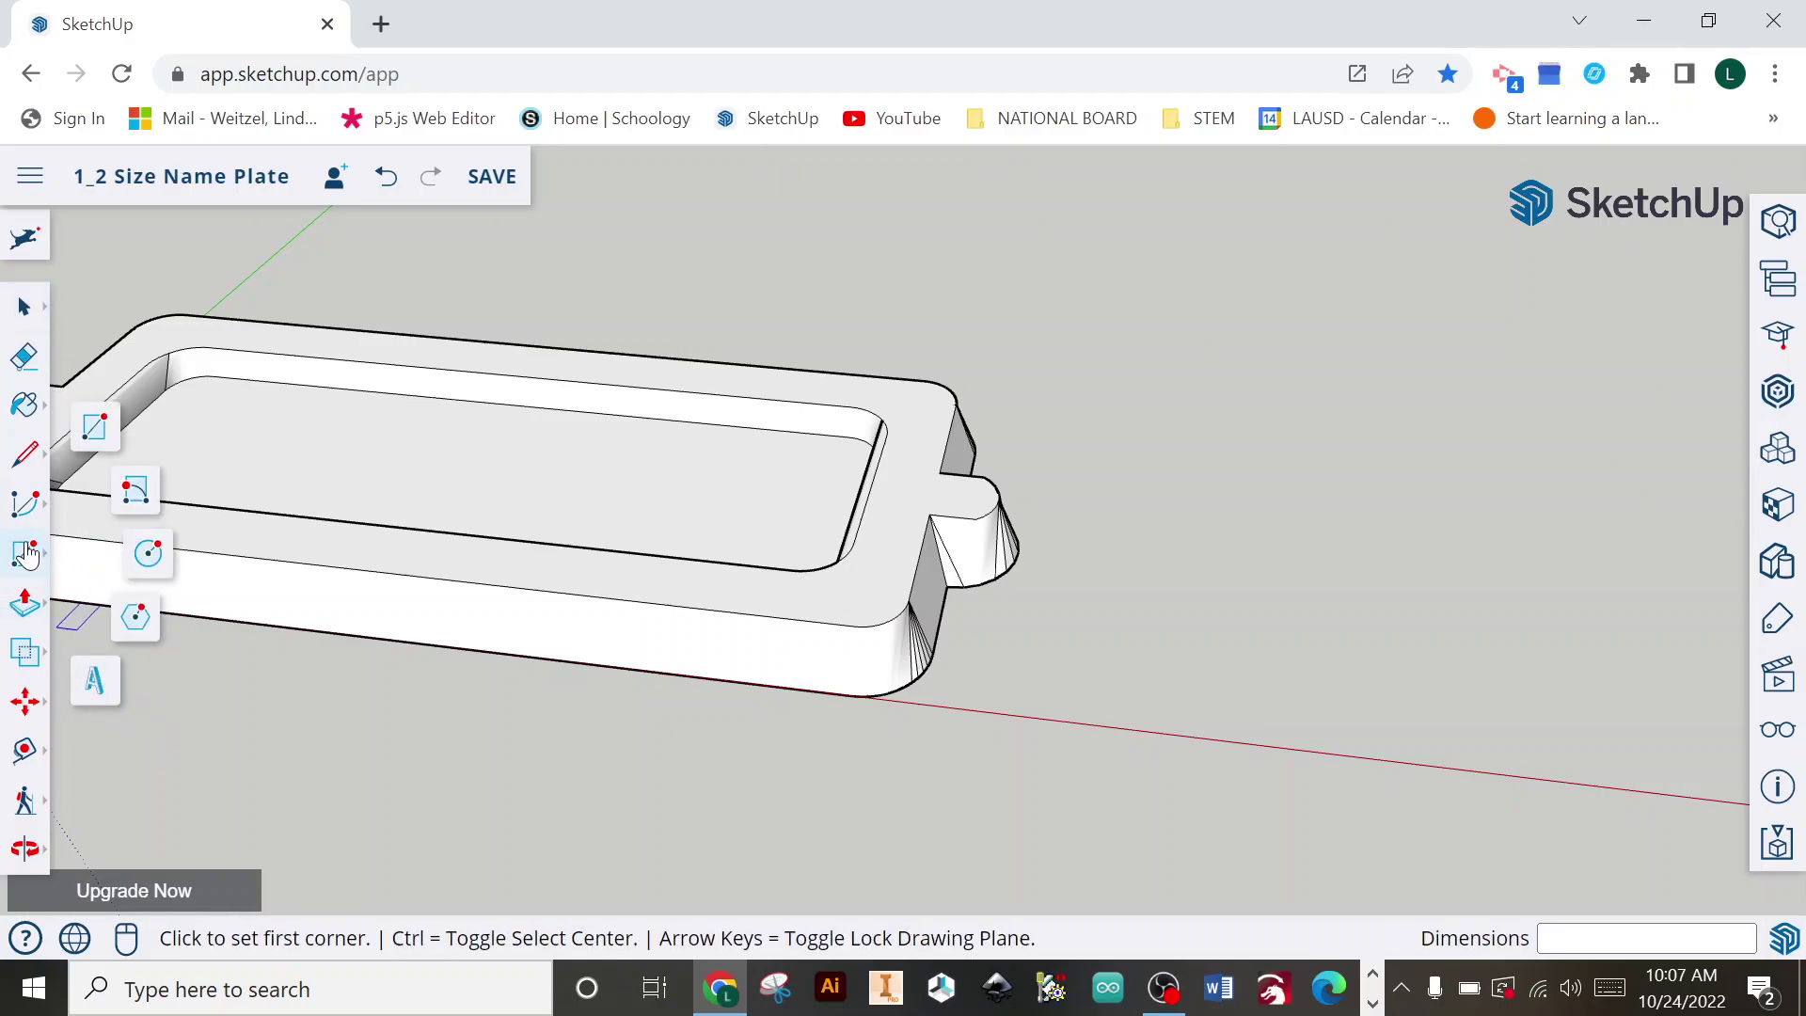
Step: Create 3D text 'Weitzel' in Open Sans Regular, 1' high with a 1" extrusion
click(96, 681)
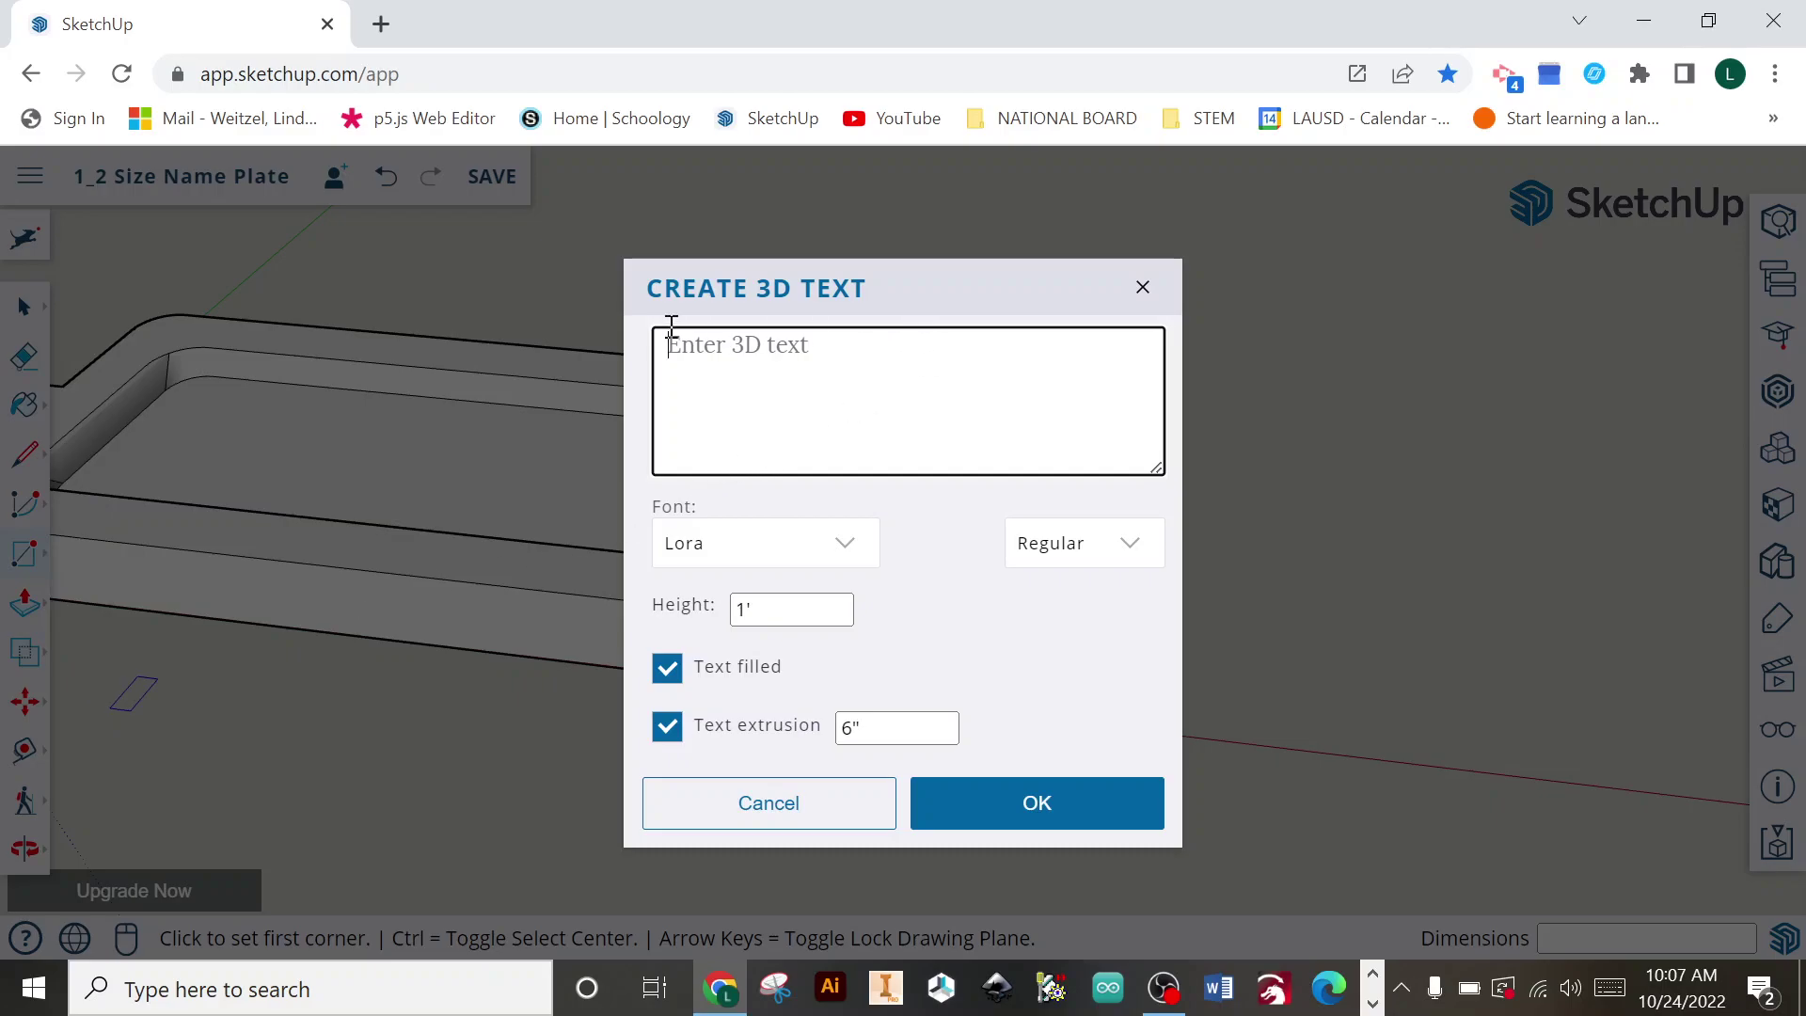
text(Weitzel)
click(838, 555)
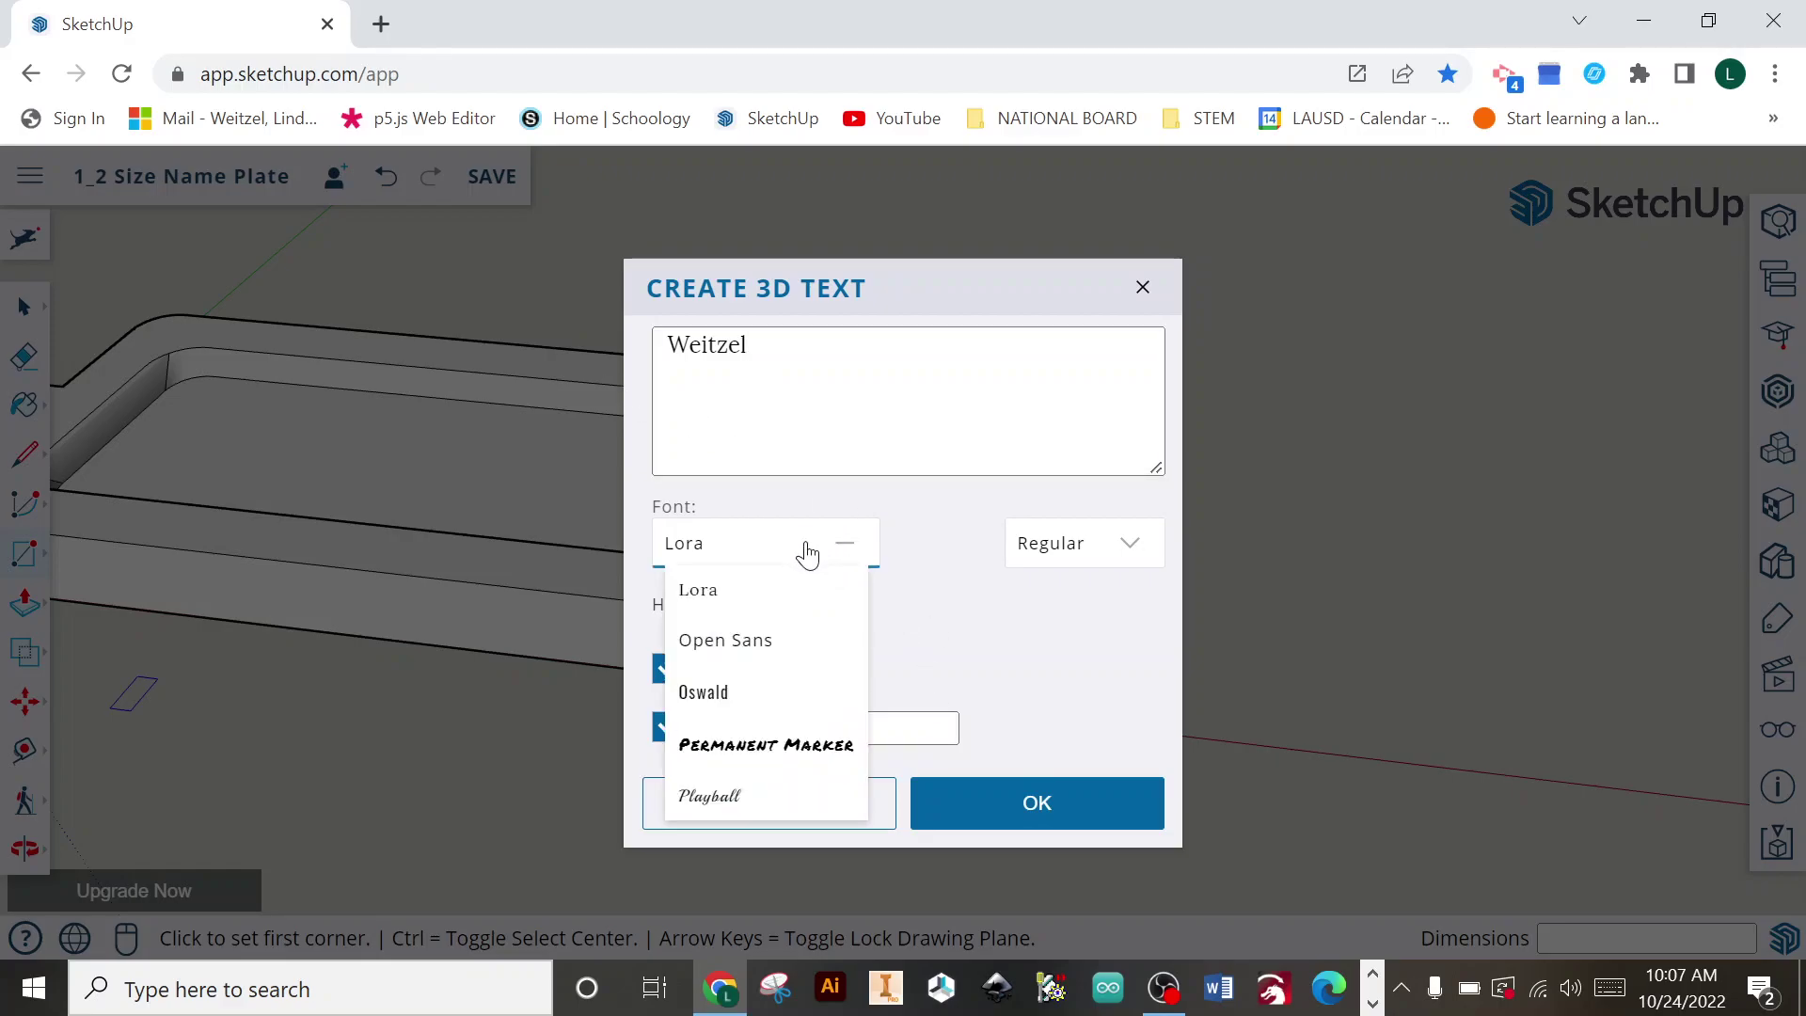
click(702, 649)
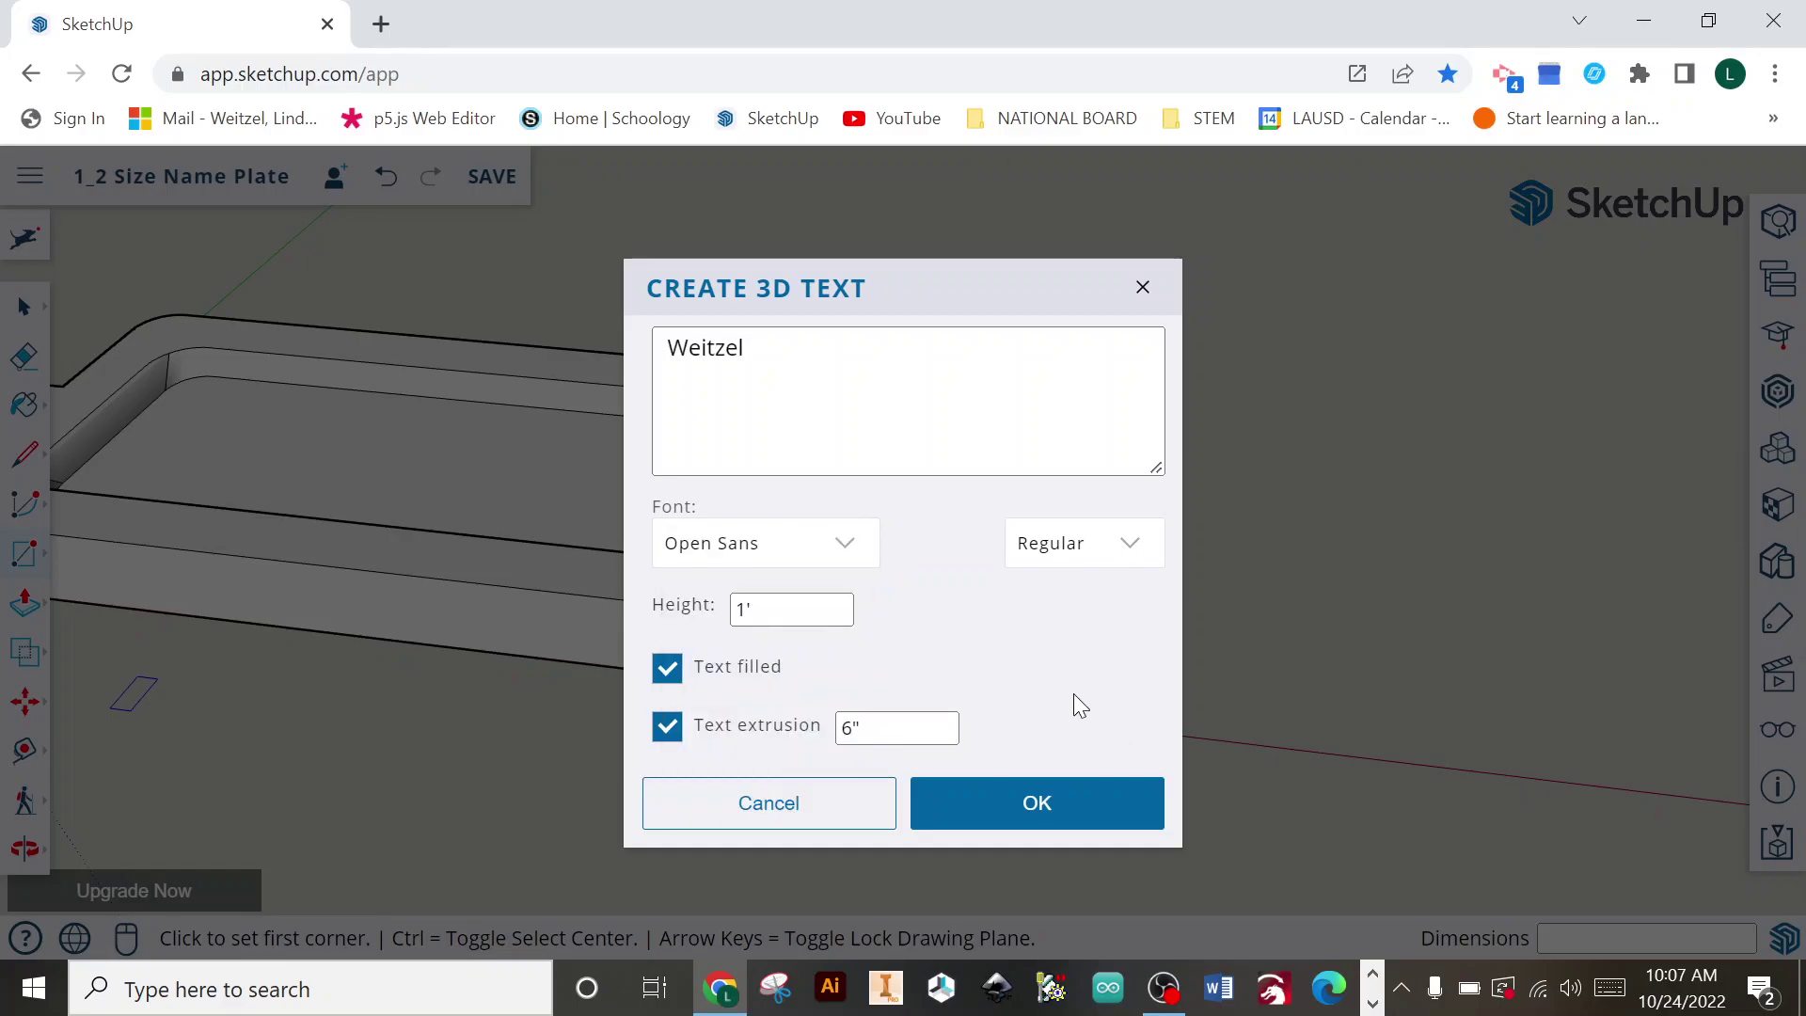
click(1076, 548)
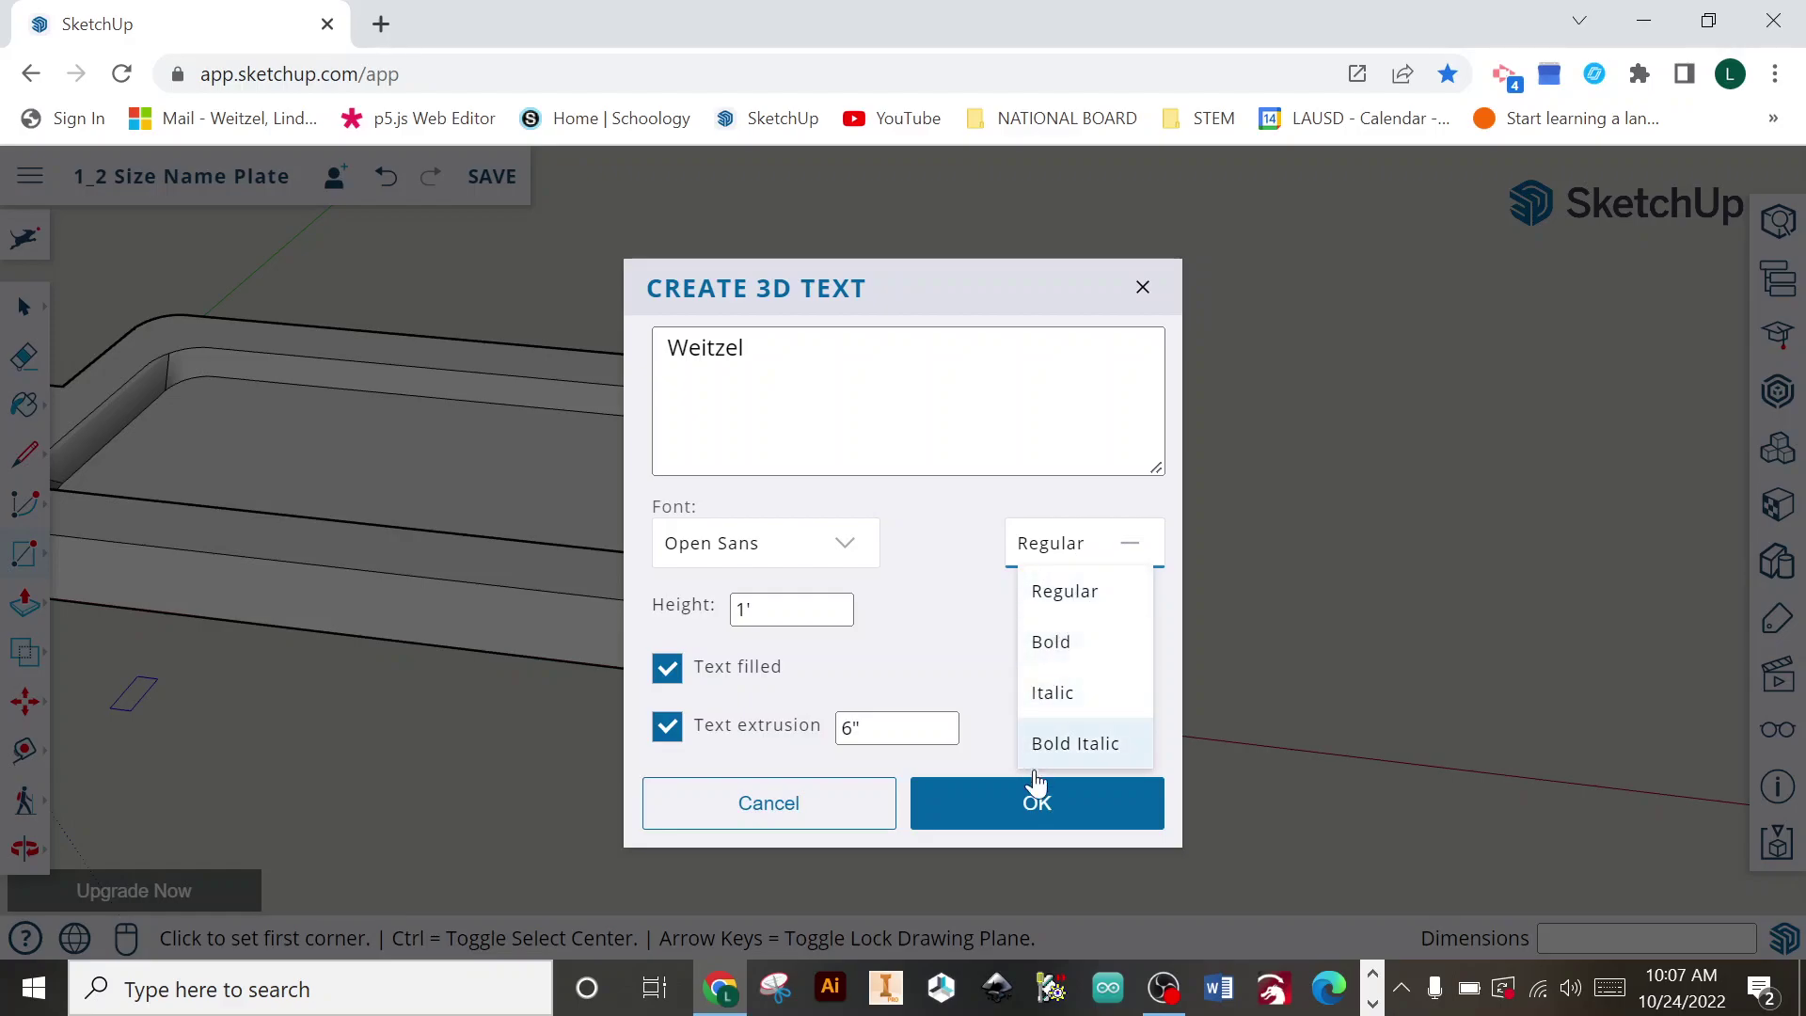
click(1017, 558)
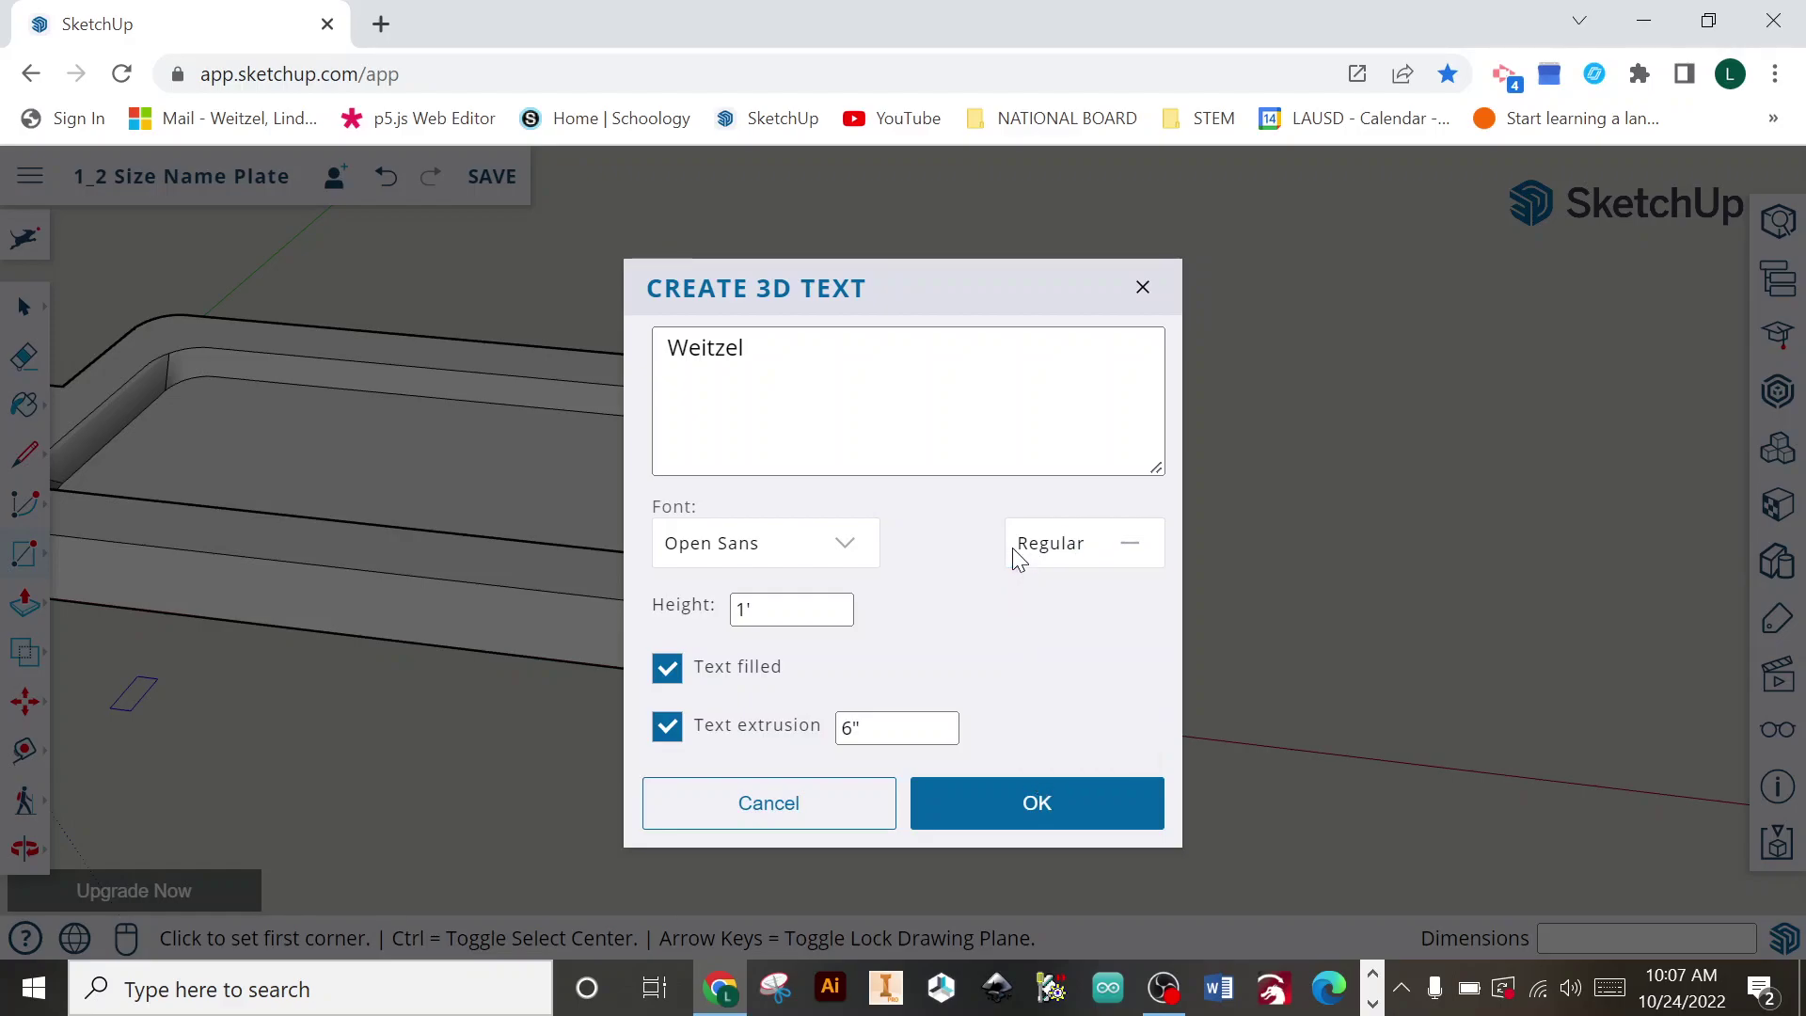
click(755, 610)
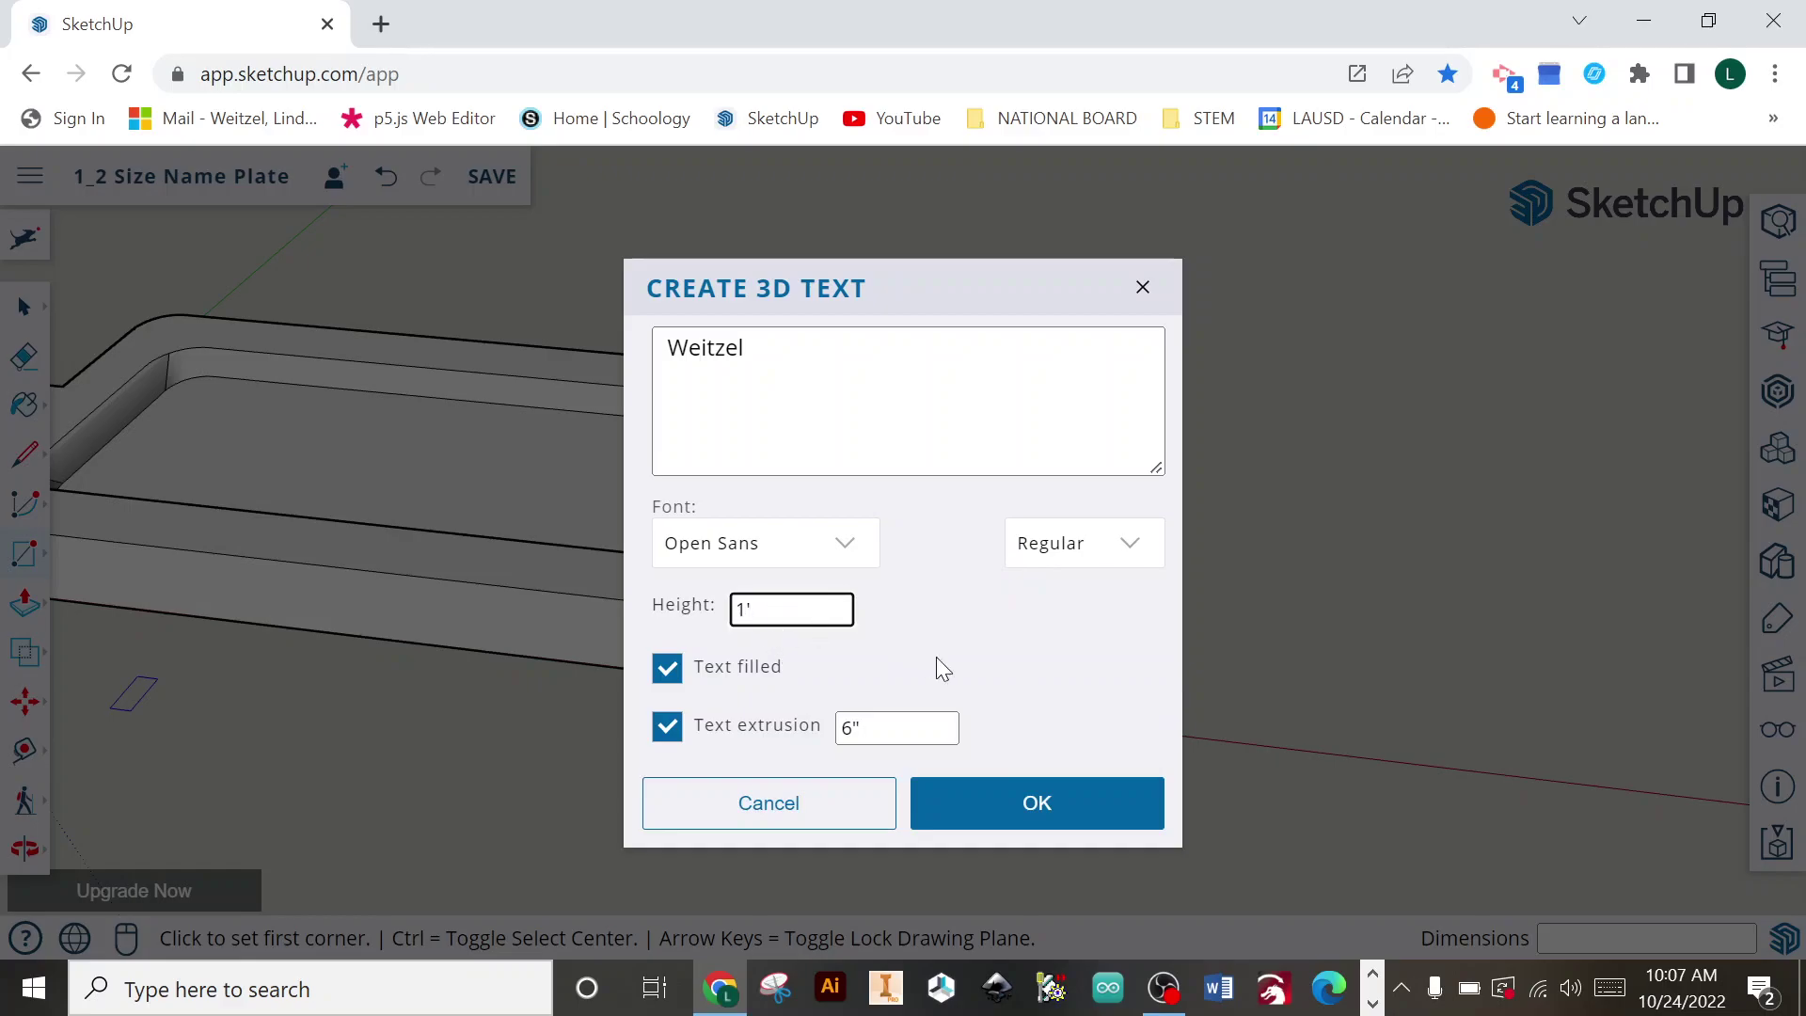
key(BackSpace)
text(")
key(BackSpace)
click(882, 721)
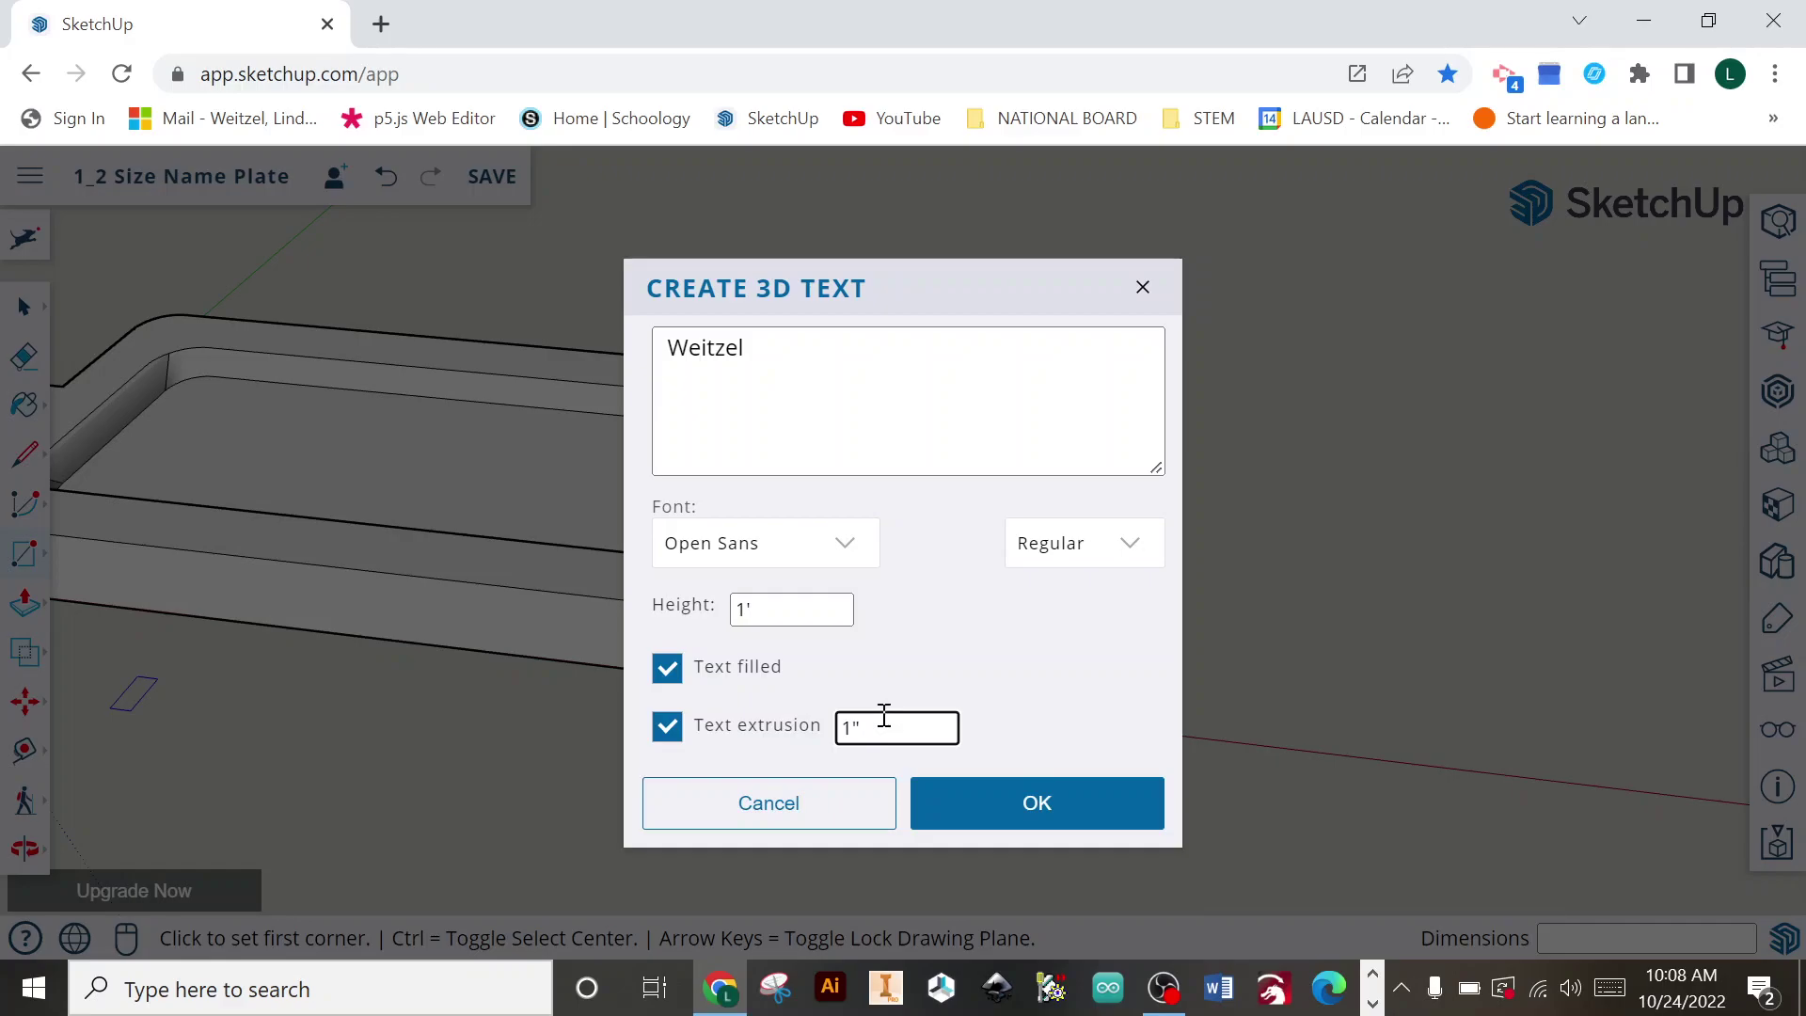
click(1001, 798)
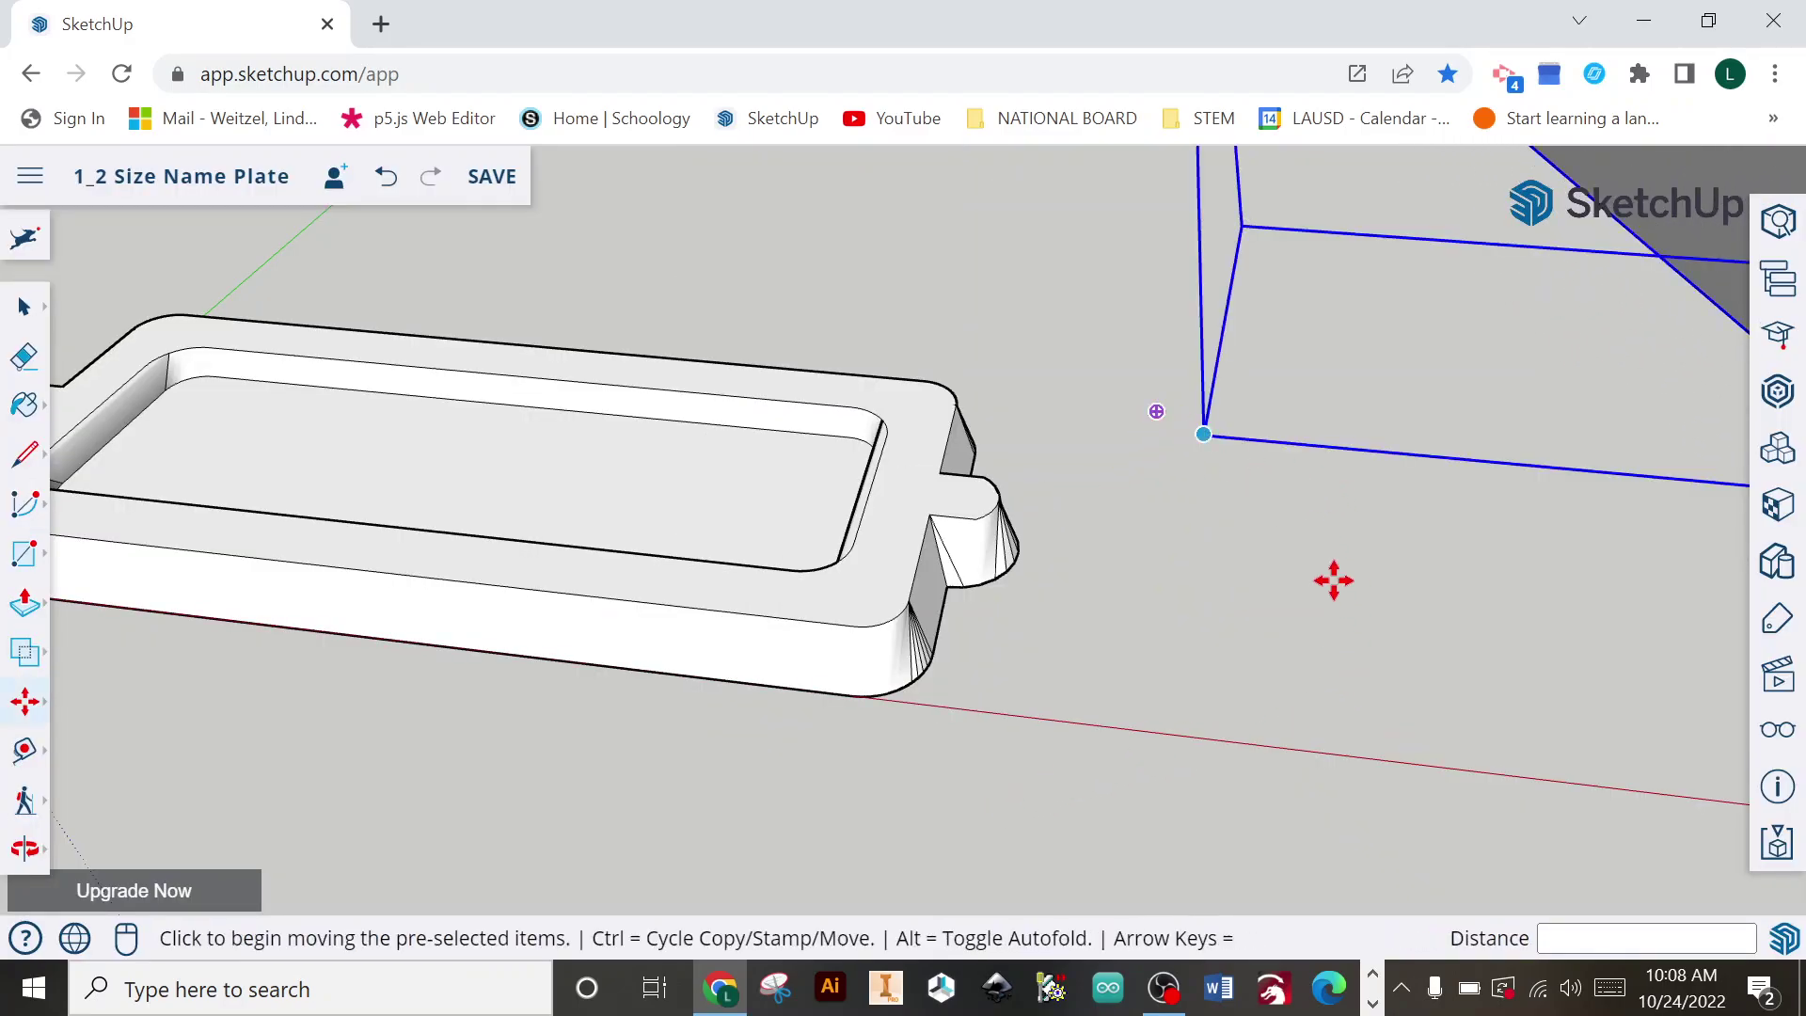
Step: Place the Weitzel text and explode its component into loose geometry
scroll(1312, 639, down, 5)
scroll(1391, 646, down, 3)
middle_drag(1395, 645, 1080, 546)
middle_drag(1226, 596, 1141, 508)
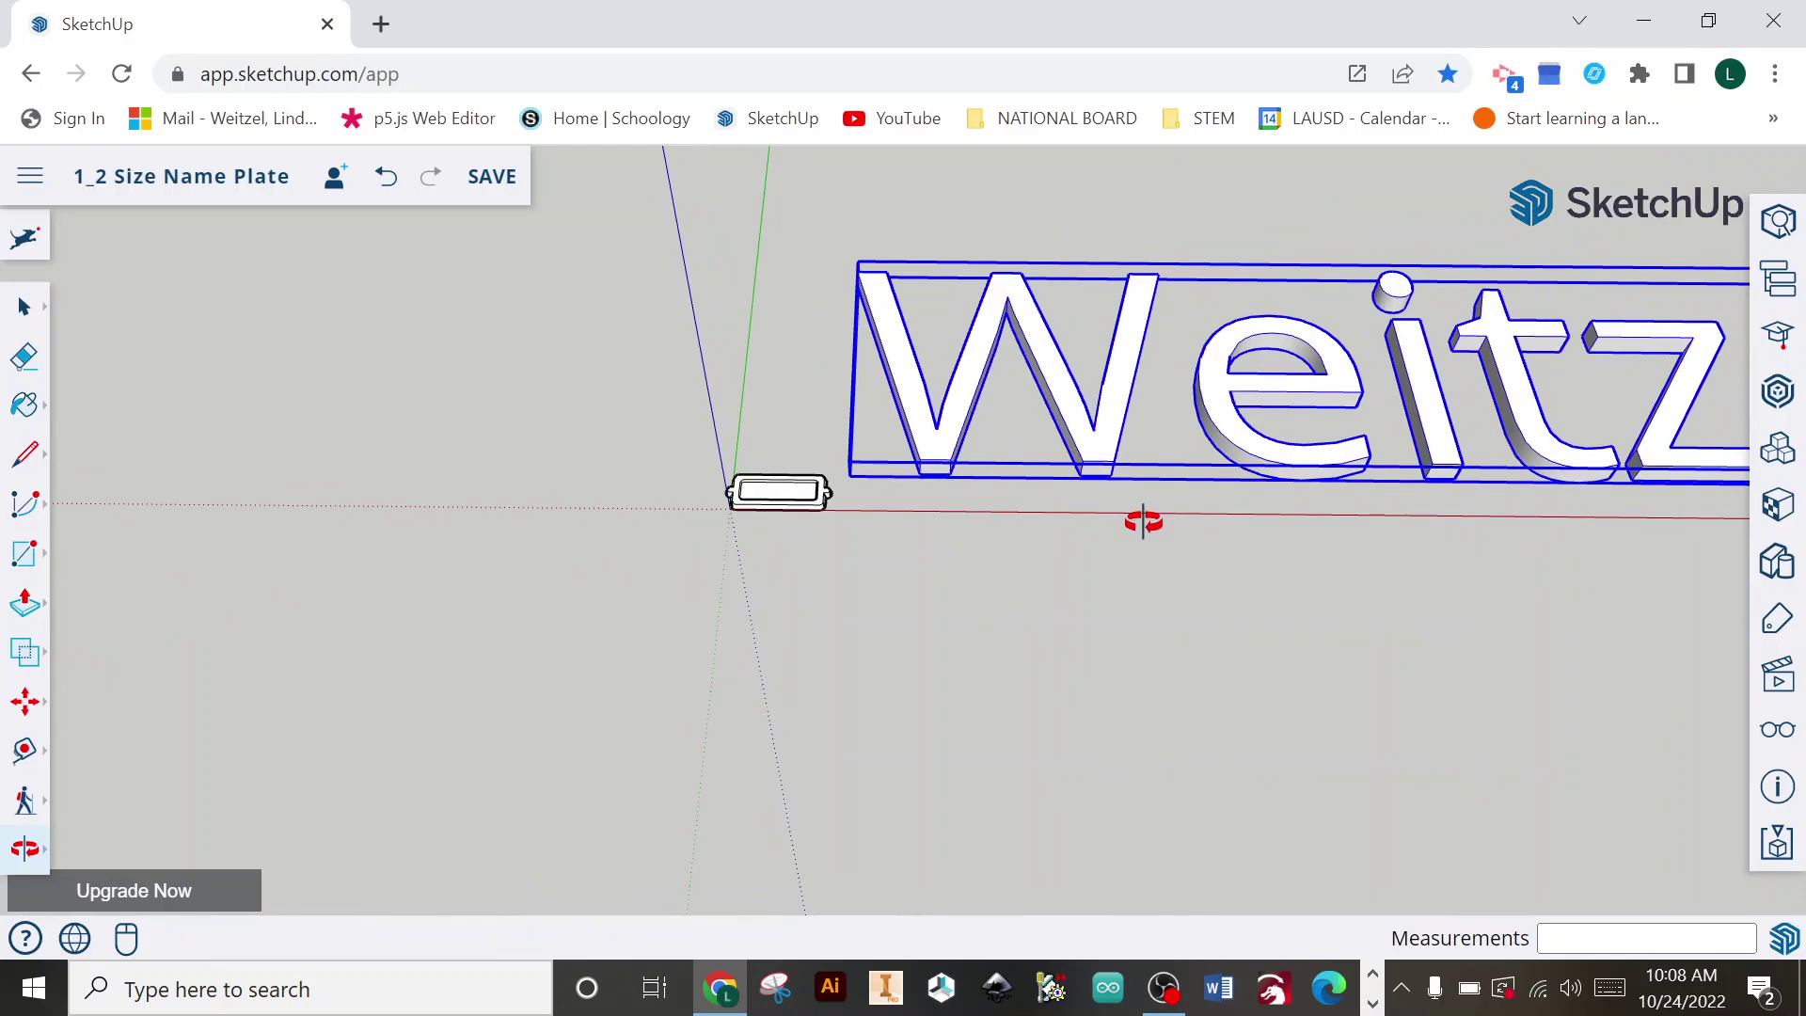
right_click(1106, 450)
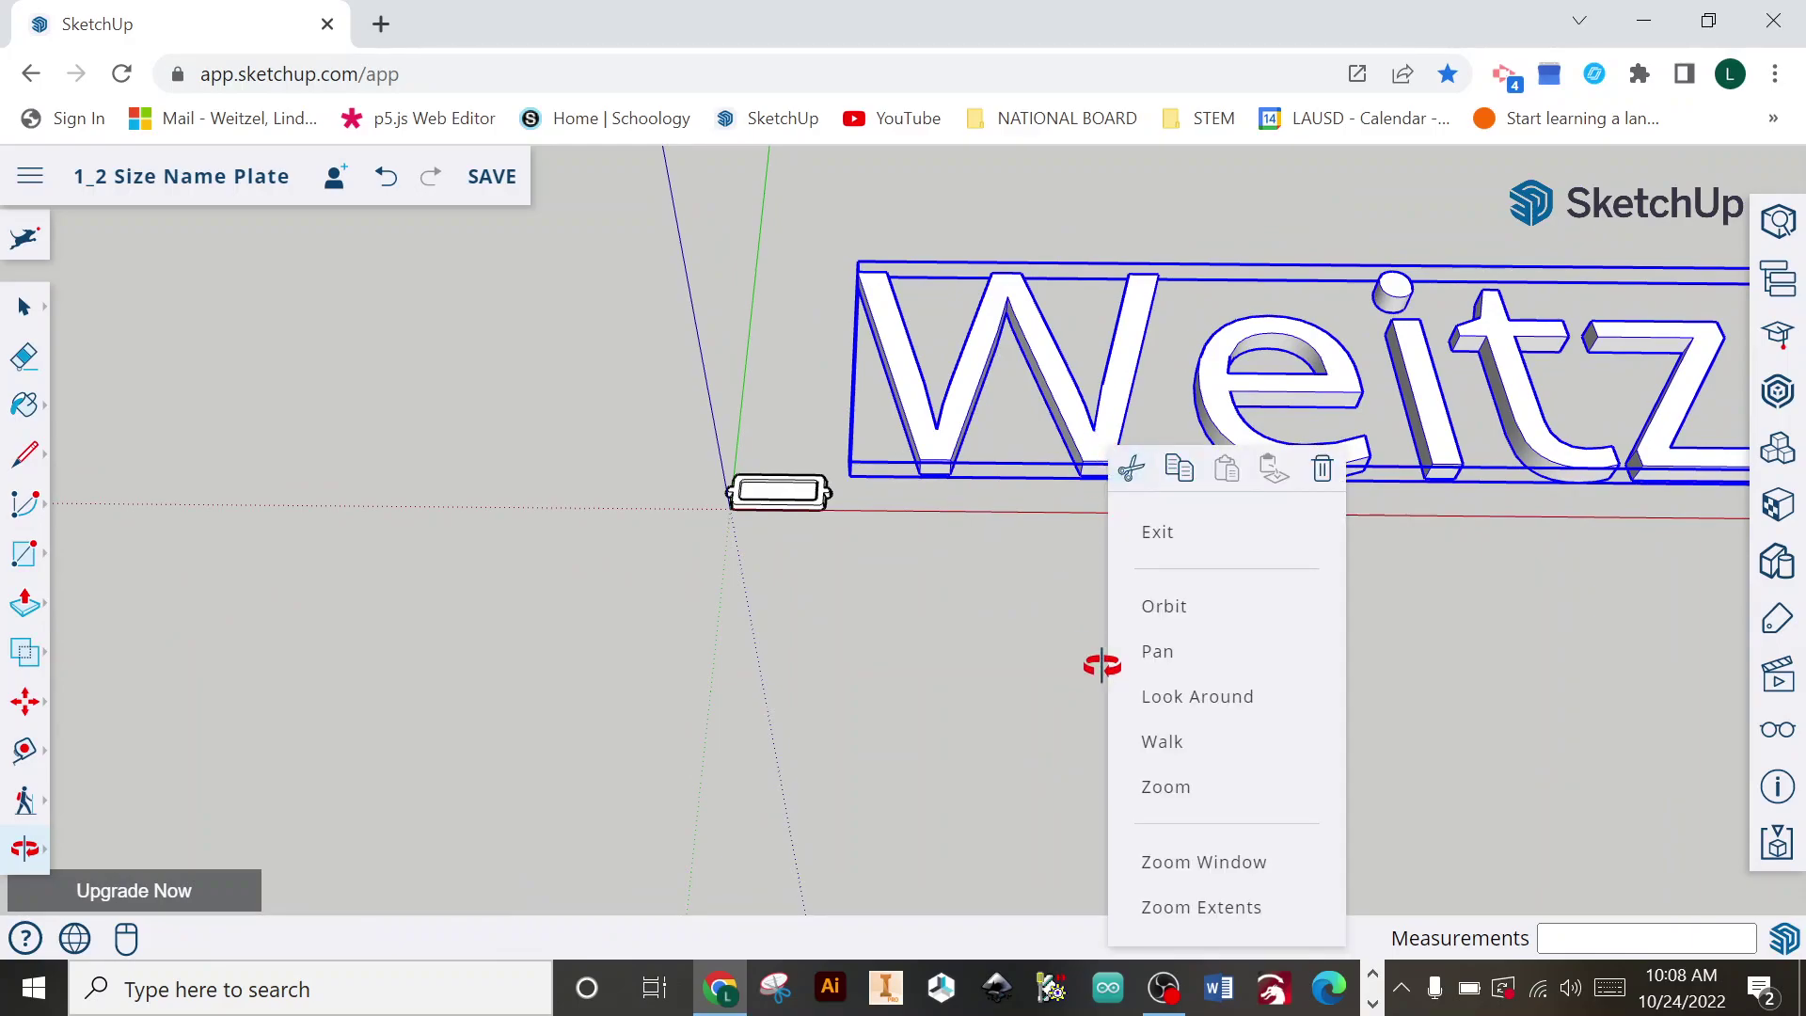
click(1099, 393)
right_click(1084, 433)
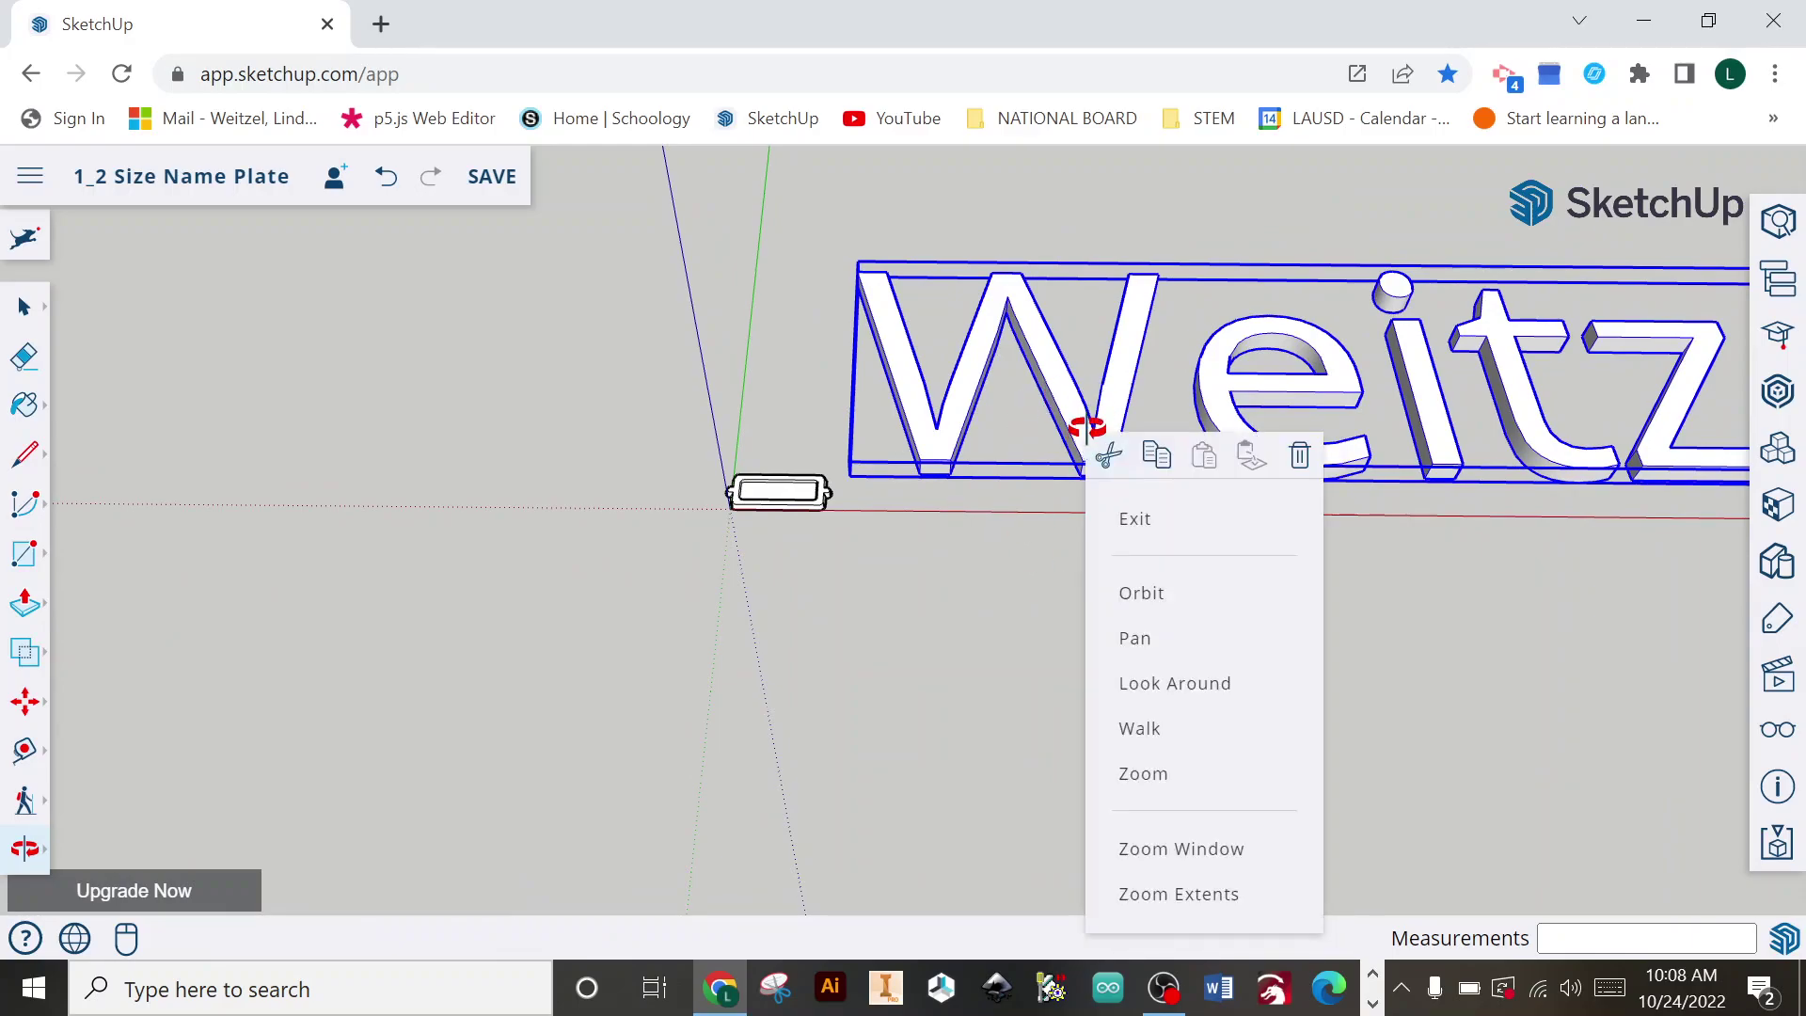
click(1096, 376)
drag(1093, 380, 1070, 407)
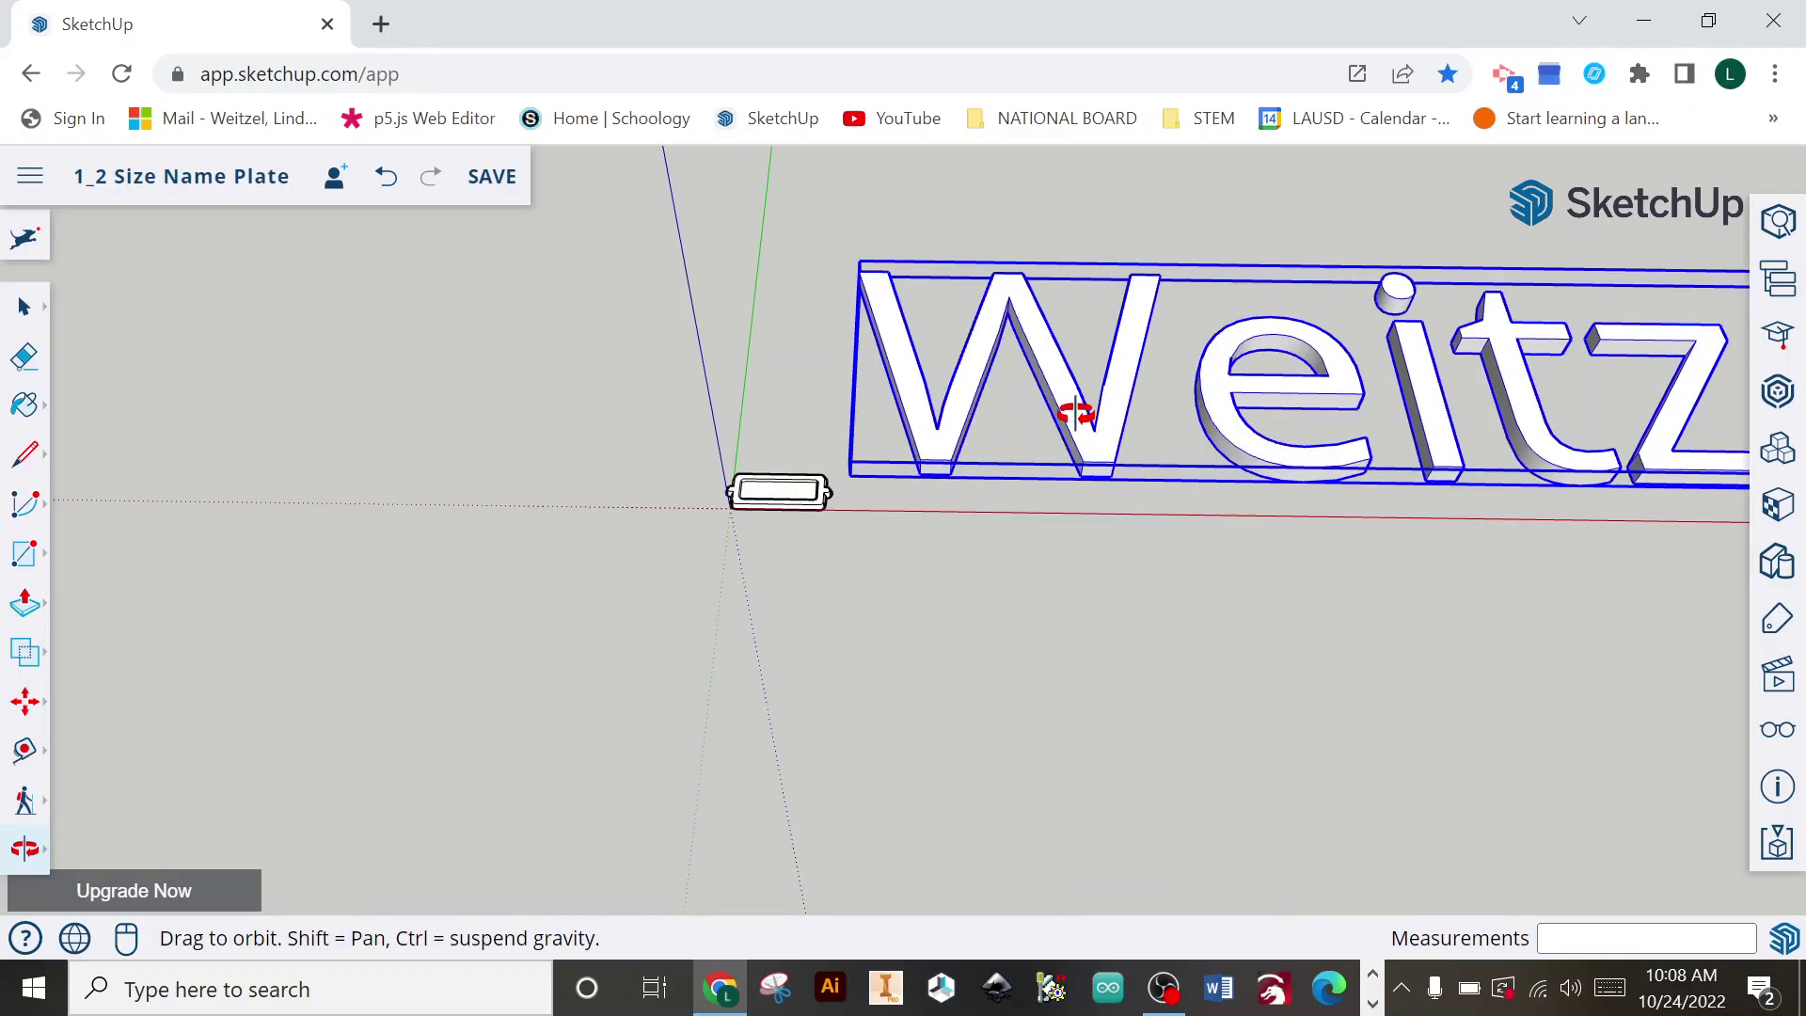
right_click(1100, 414)
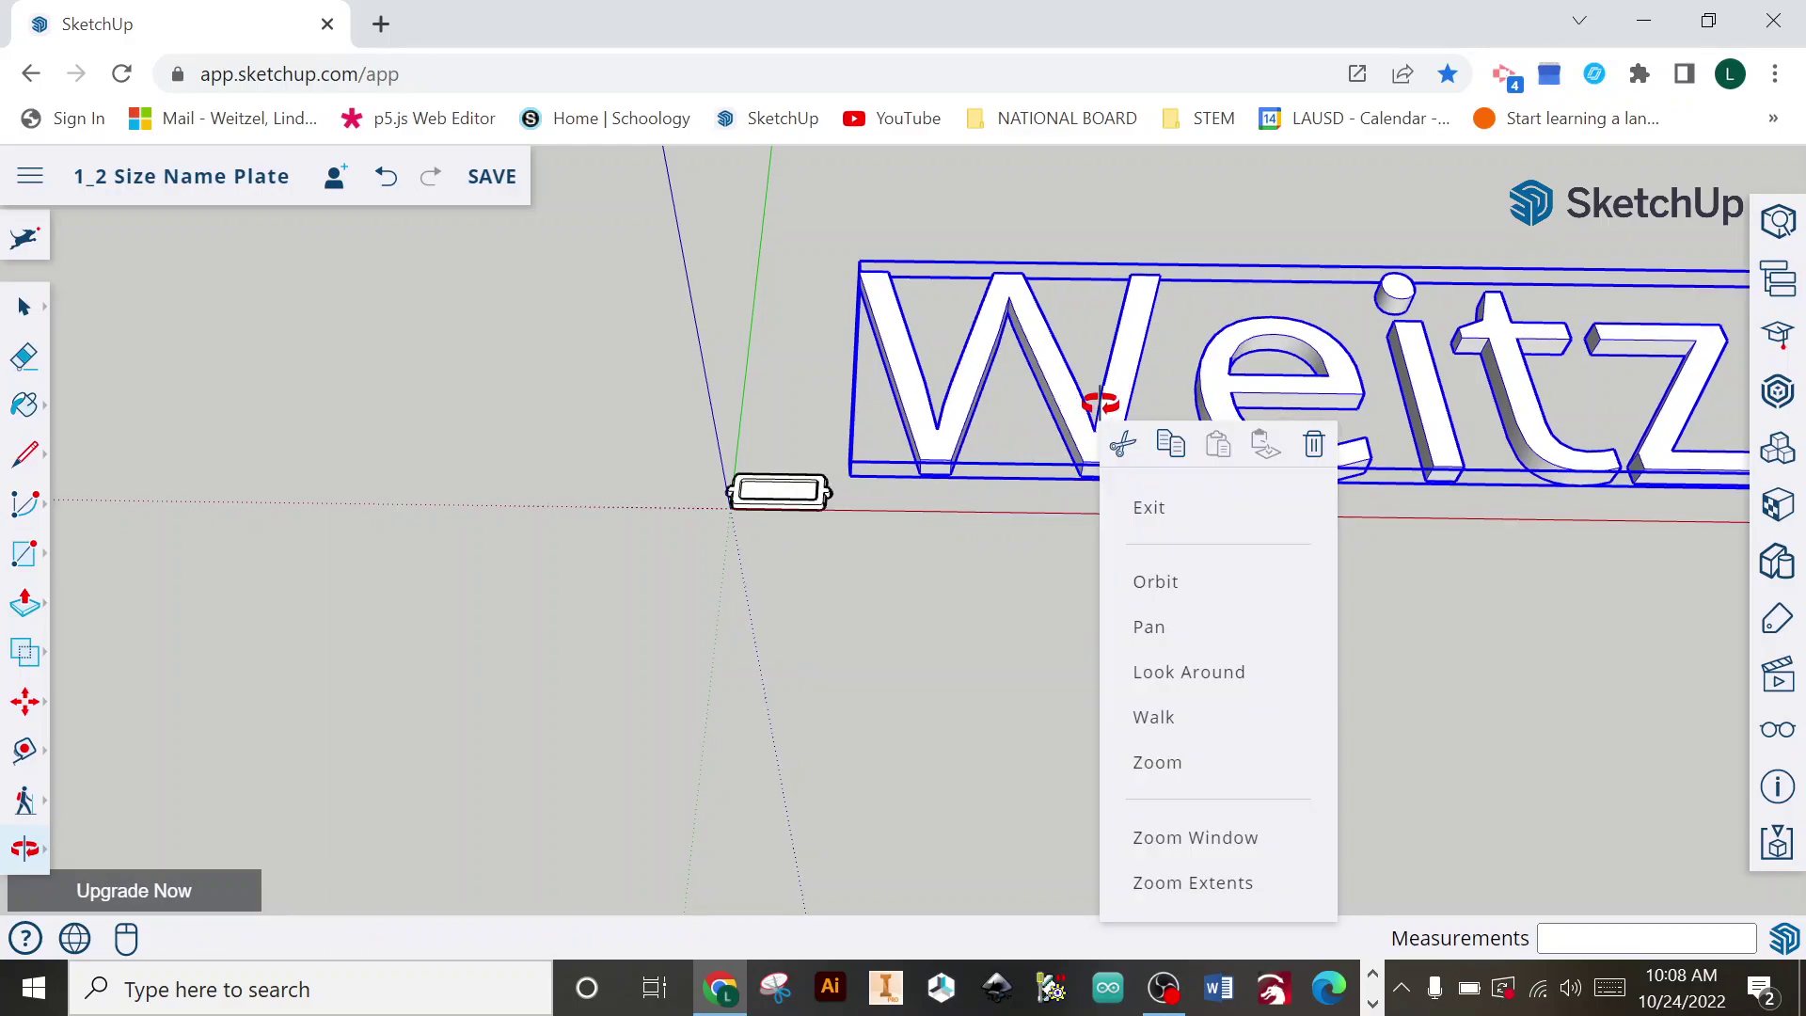
click(1099, 402)
right_click(1082, 423)
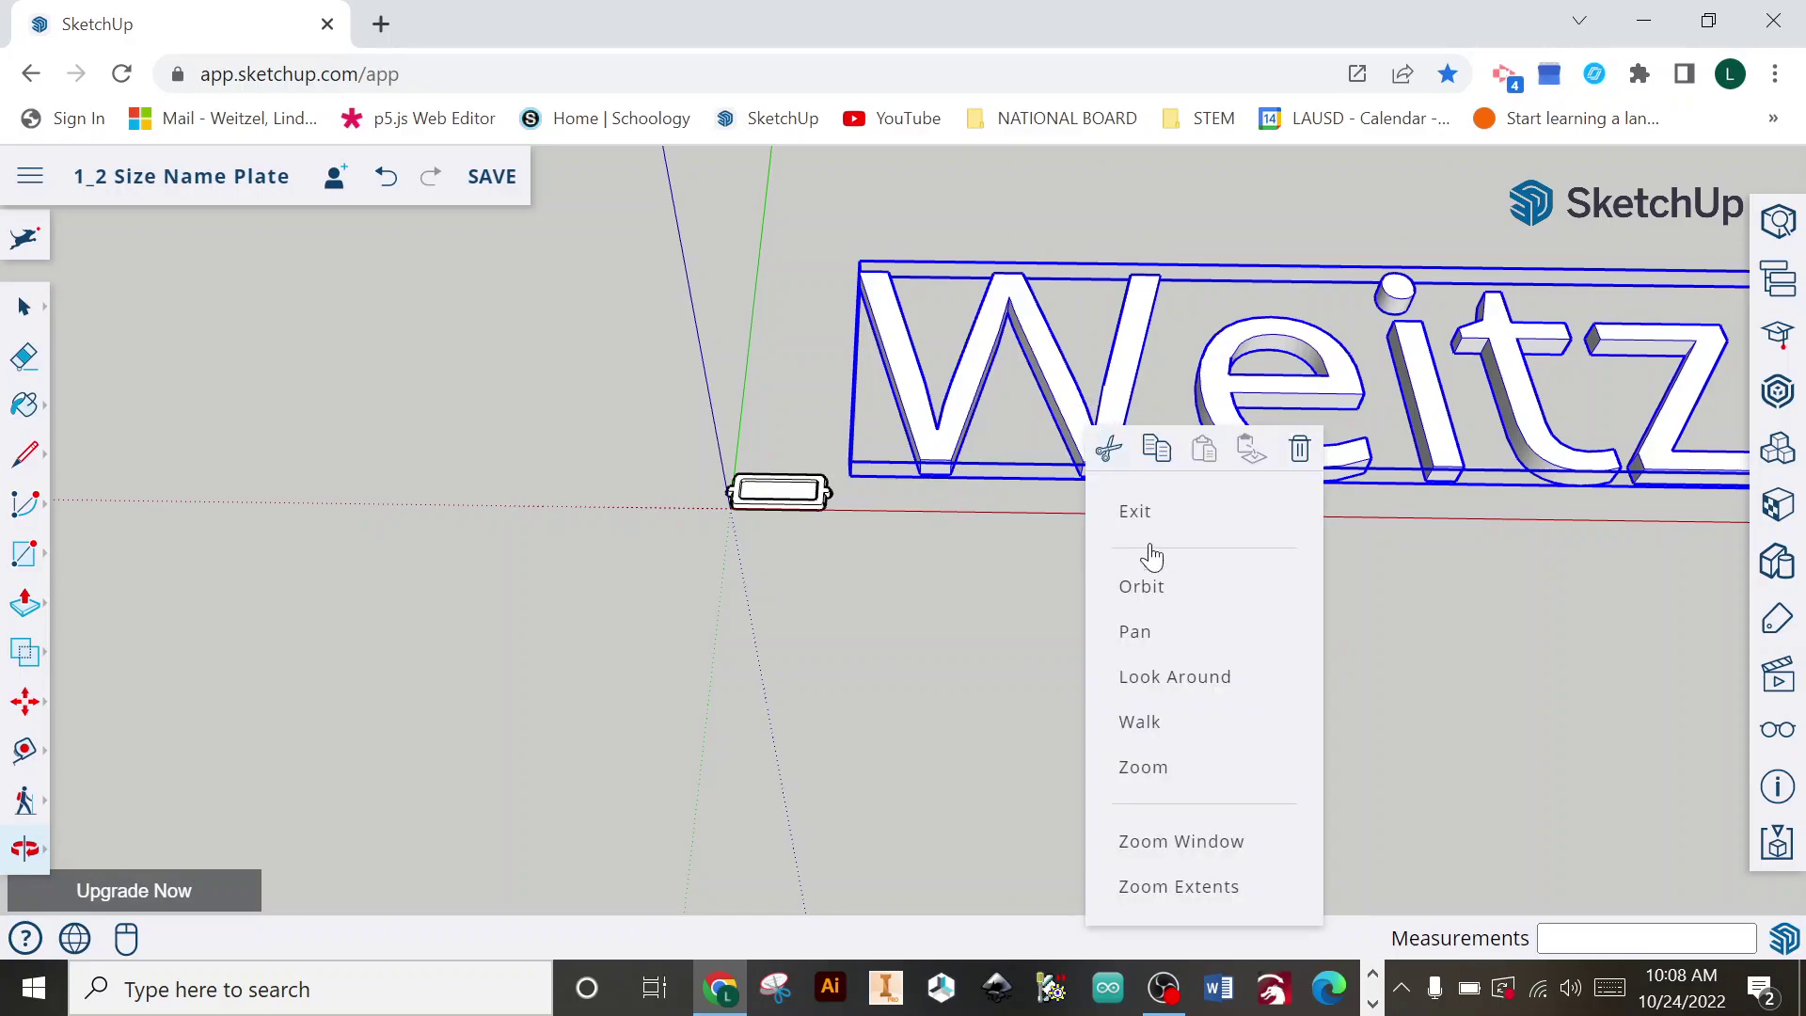
click(1150, 522)
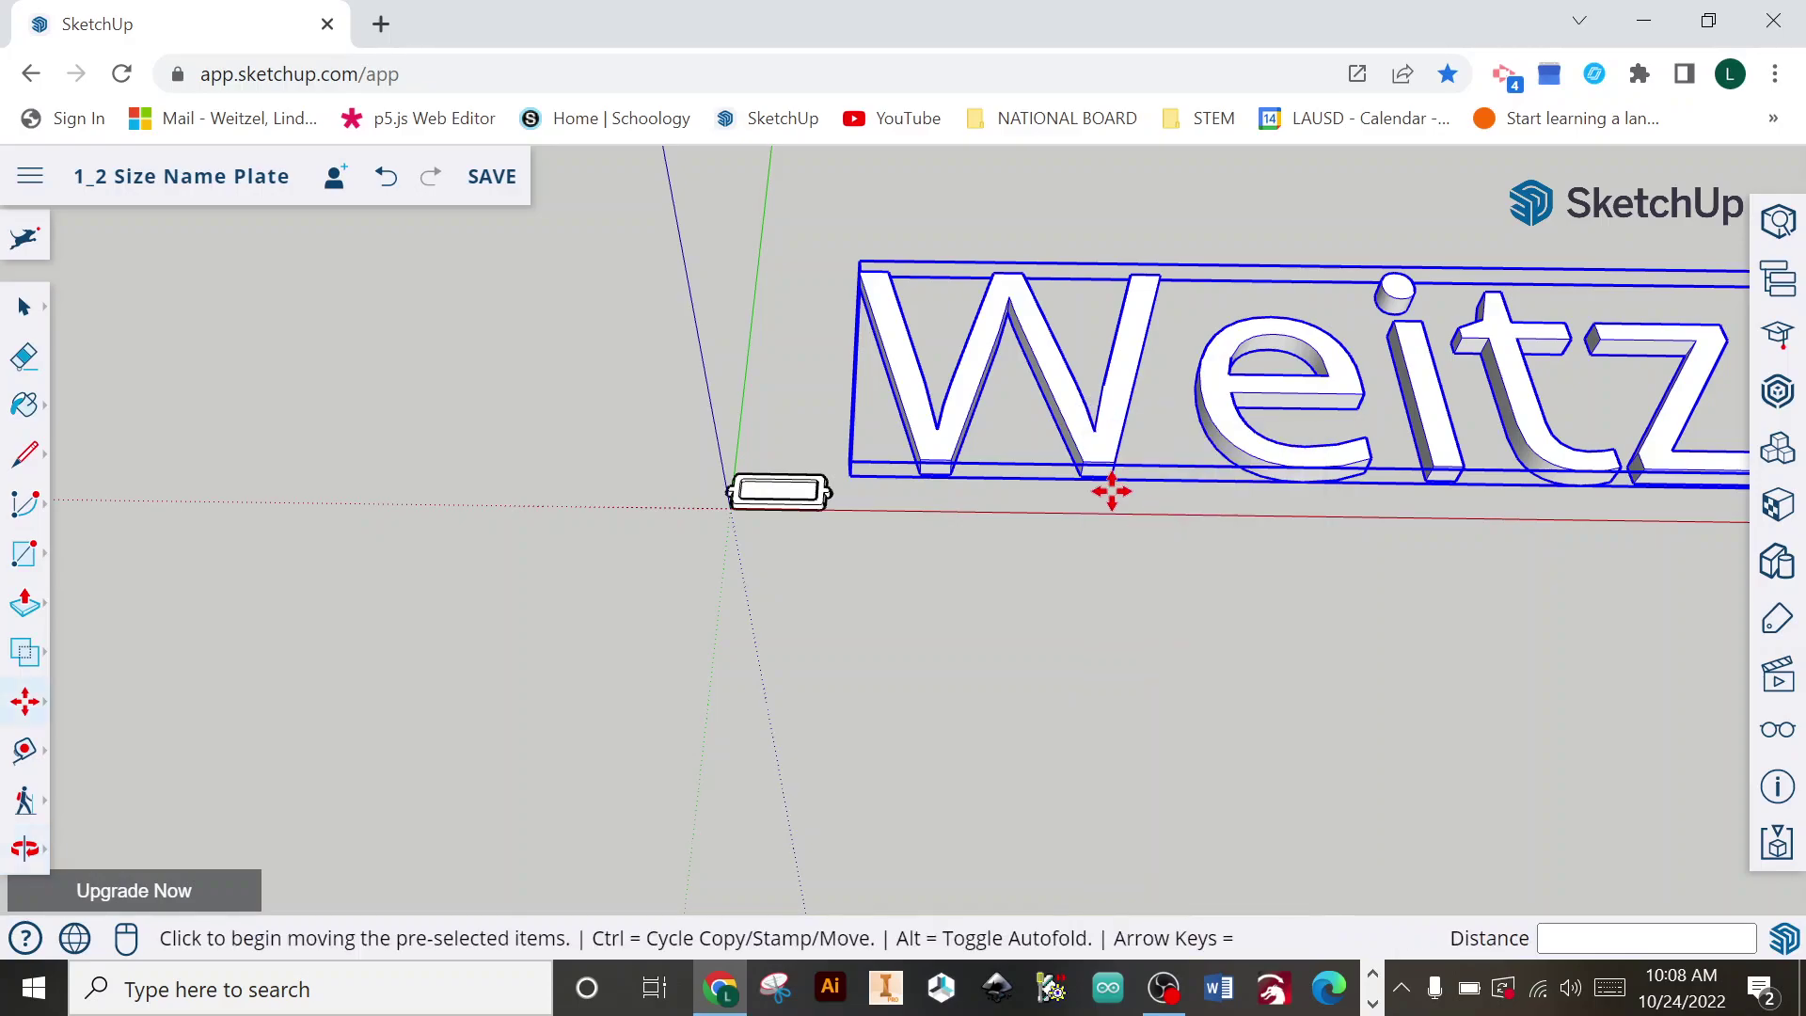
right_click(1104, 436)
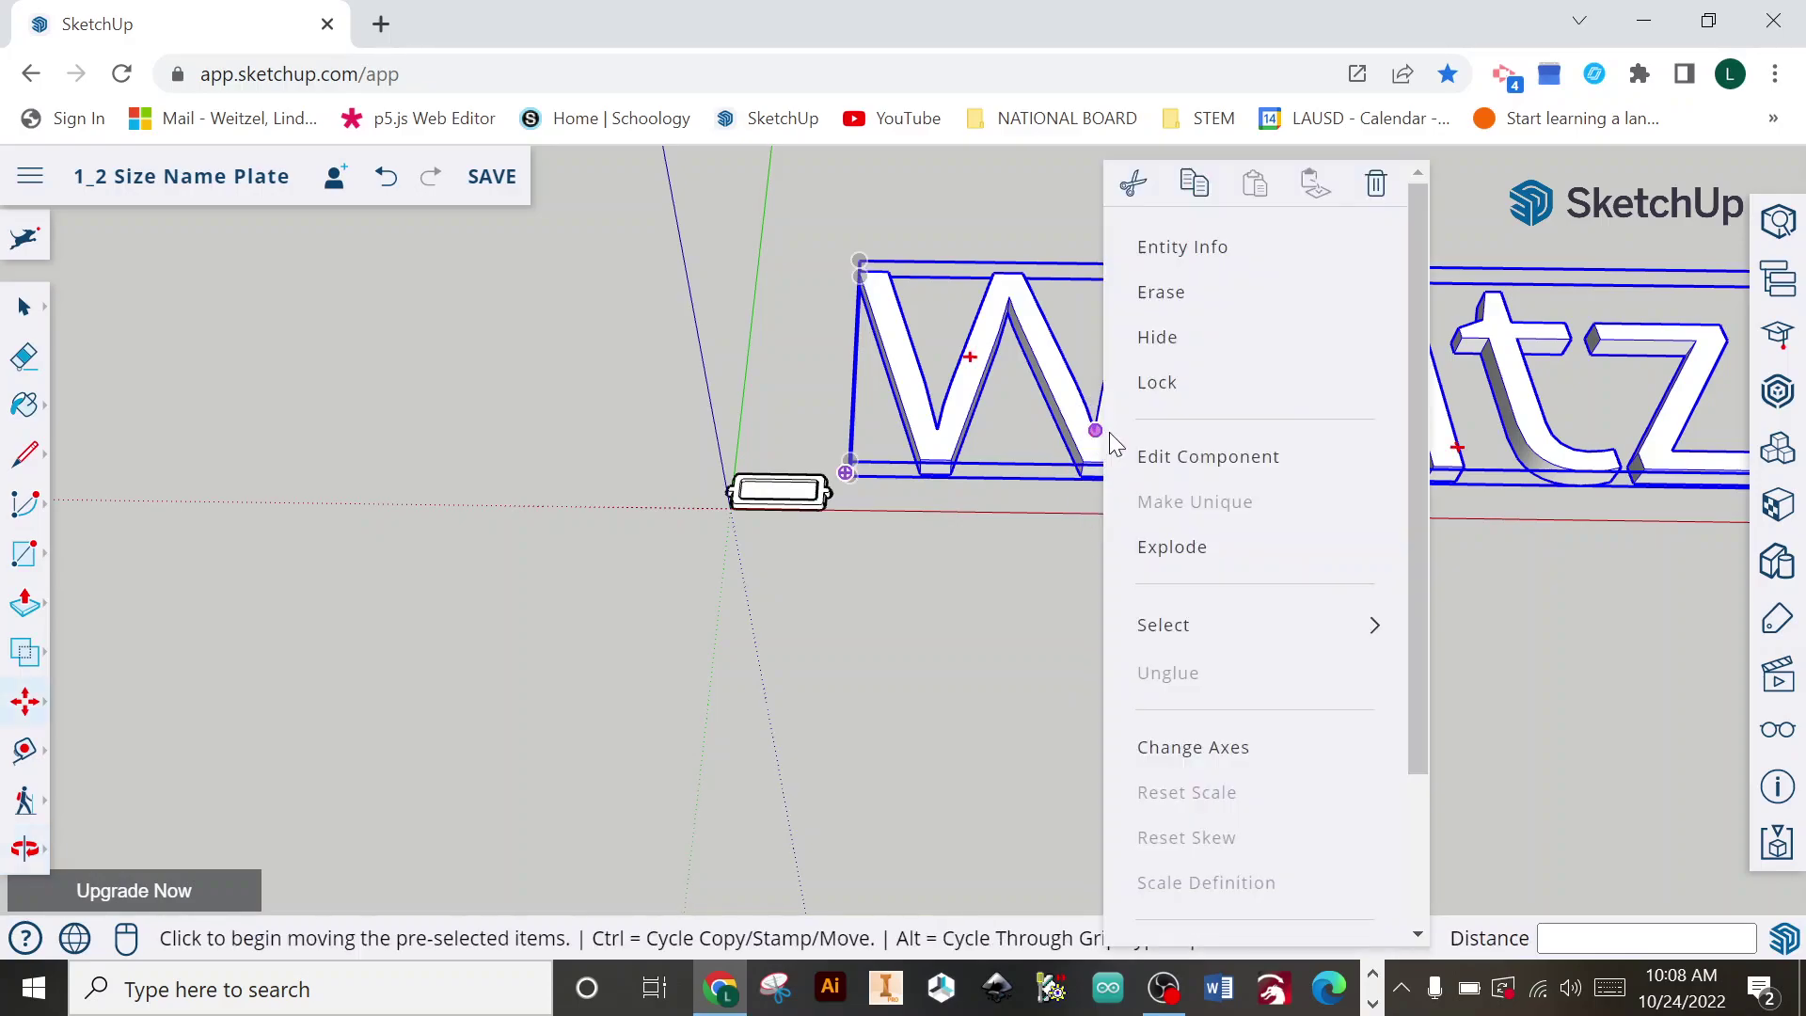
click(1167, 547)
Step: Move the exploded letters into position near the nameplate and clear the selection
scroll(935, 520, up, 5)
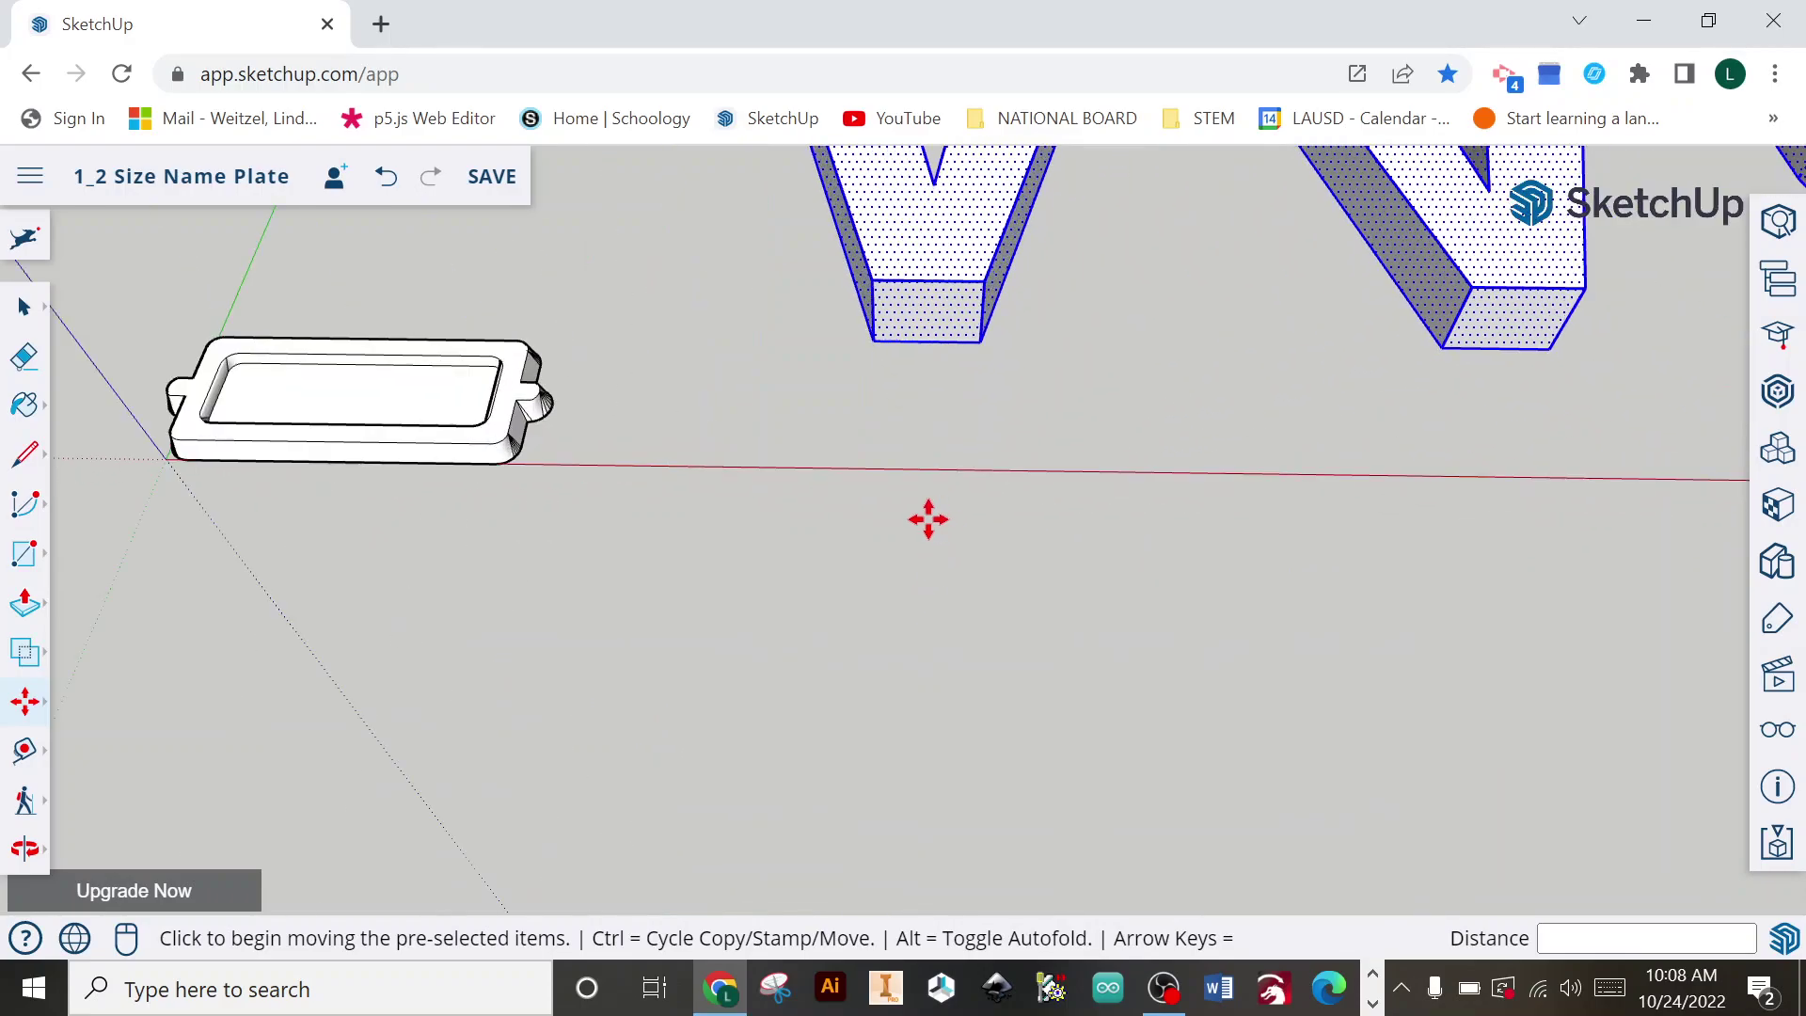
middle_drag(929, 520, 875, 282)
middle_drag(1072, 568, 1149, 787)
key(m)
scroll(992, 521, up, 5)
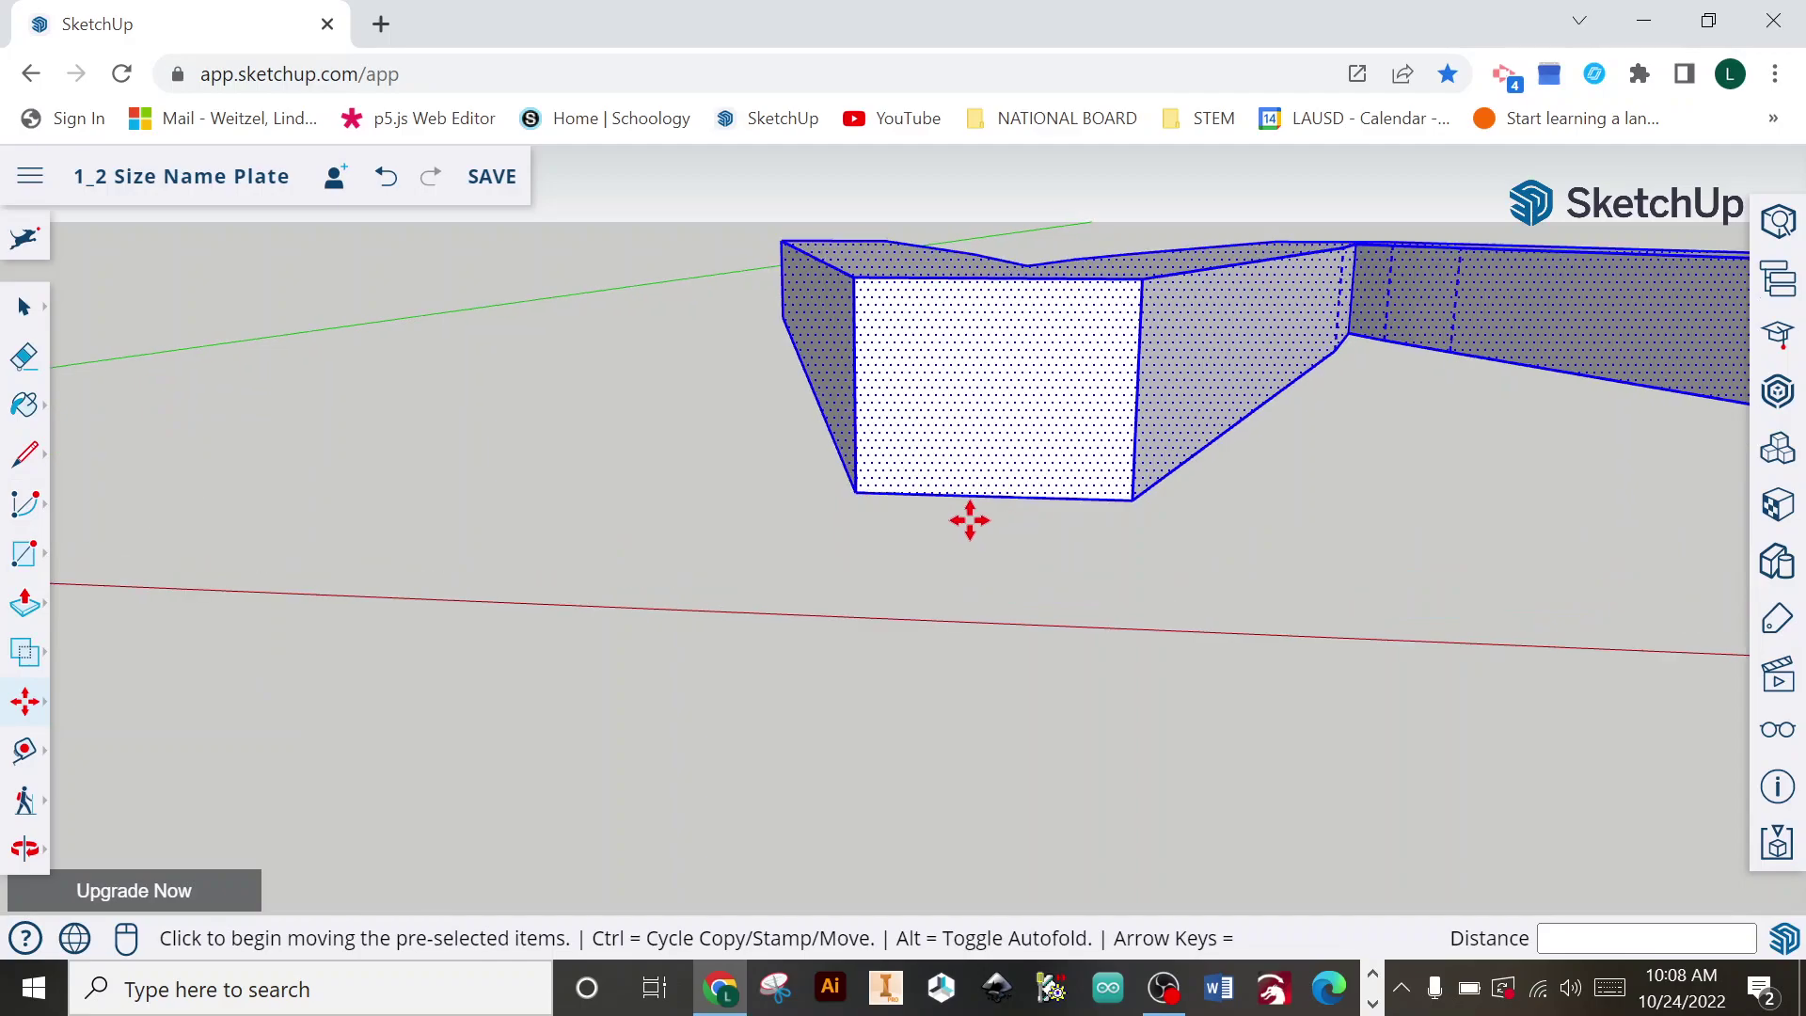
click(762, 567)
scroll(479, 523, down, 3)
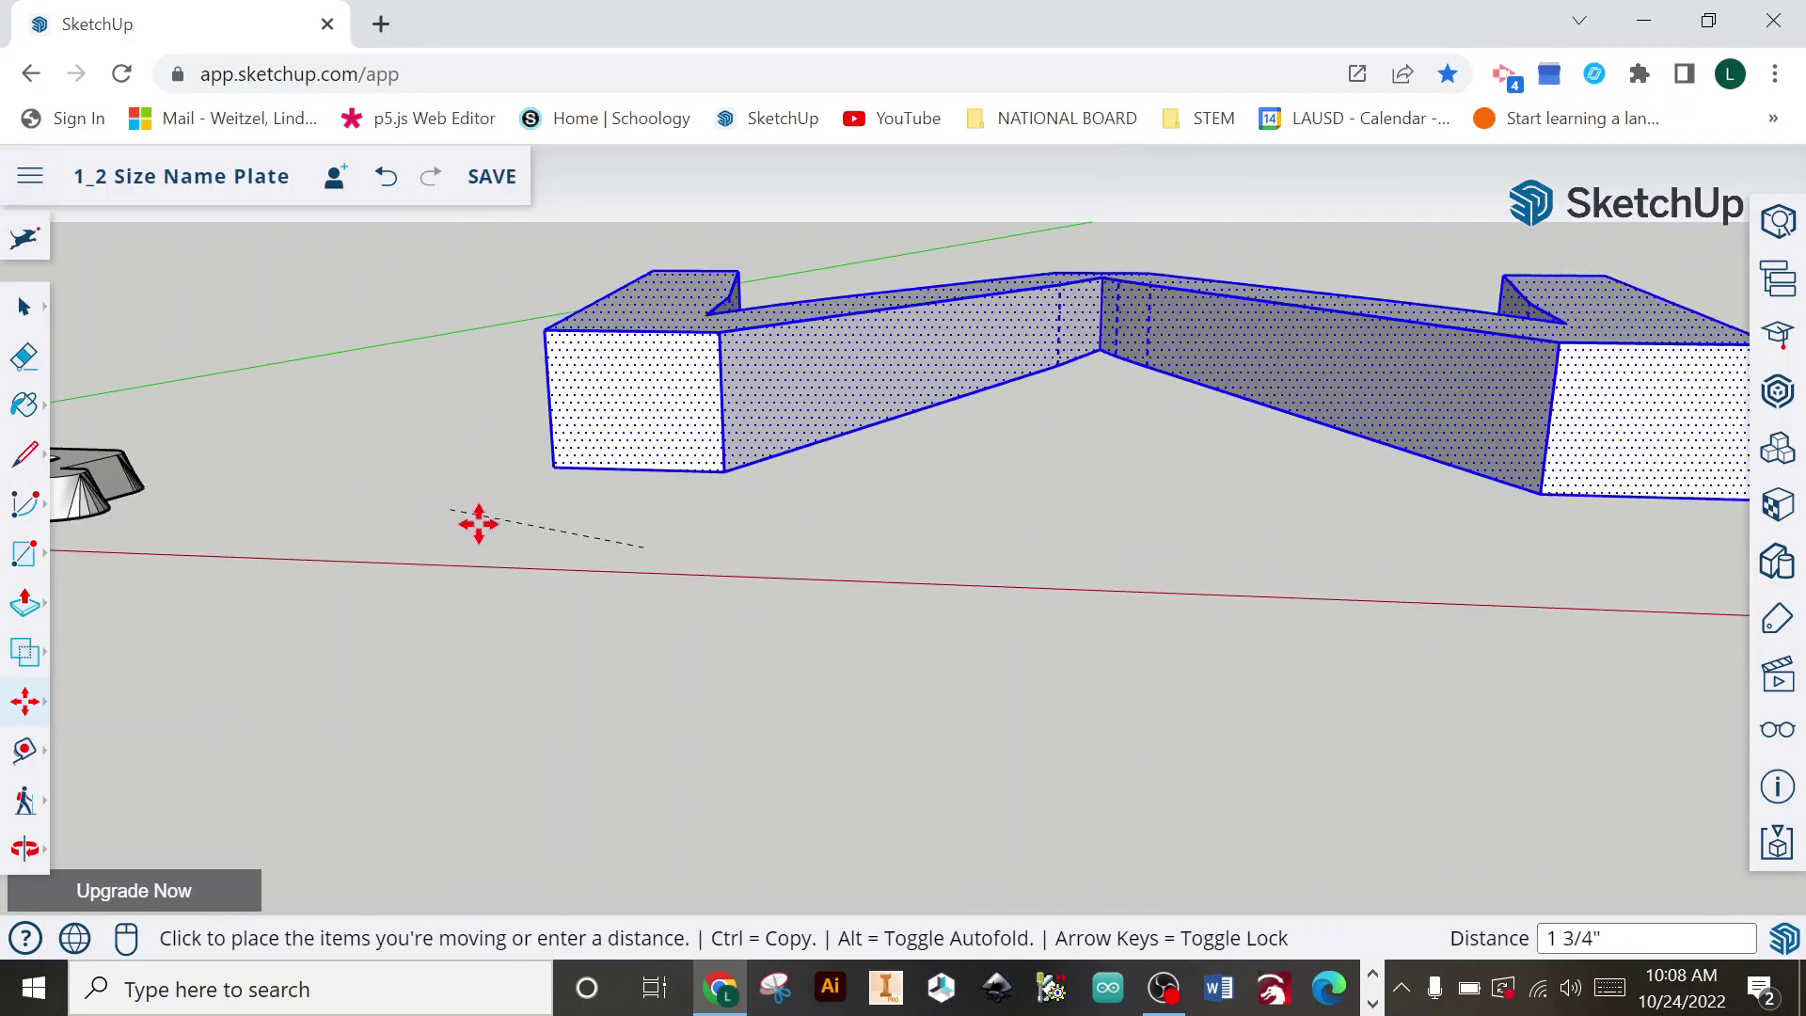
click(605, 561)
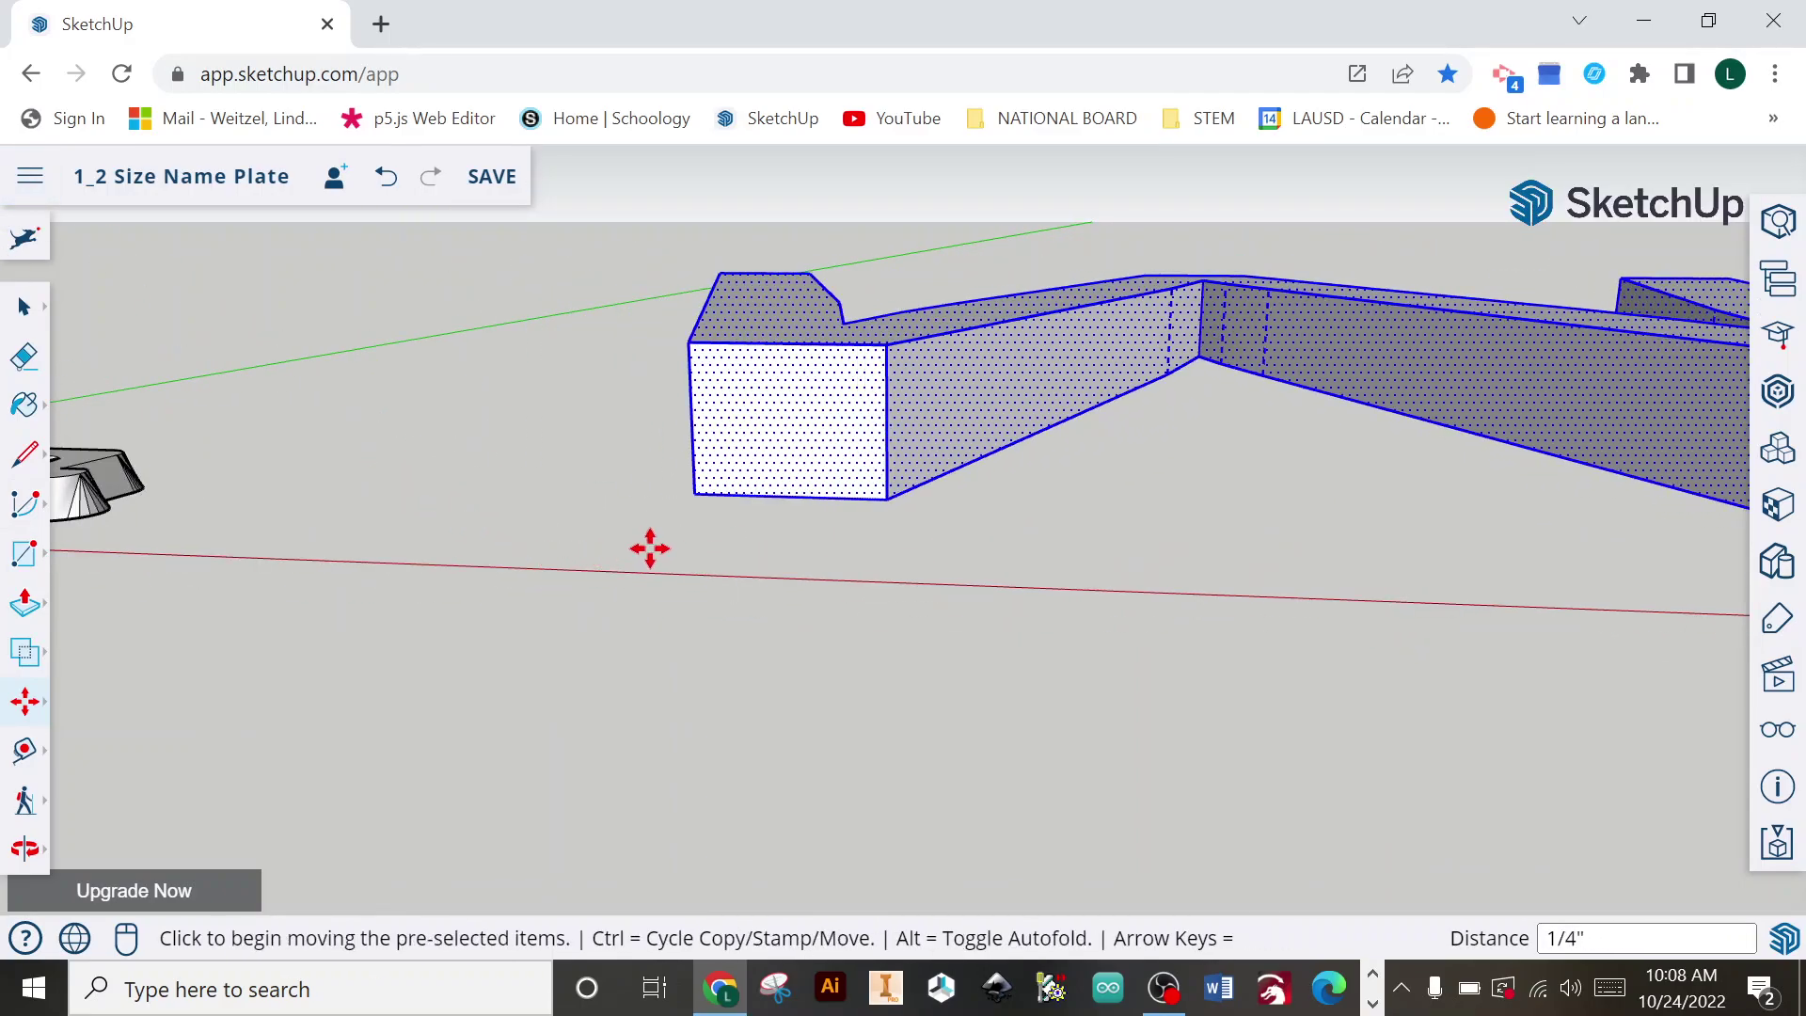
key(space)
click(569, 575)
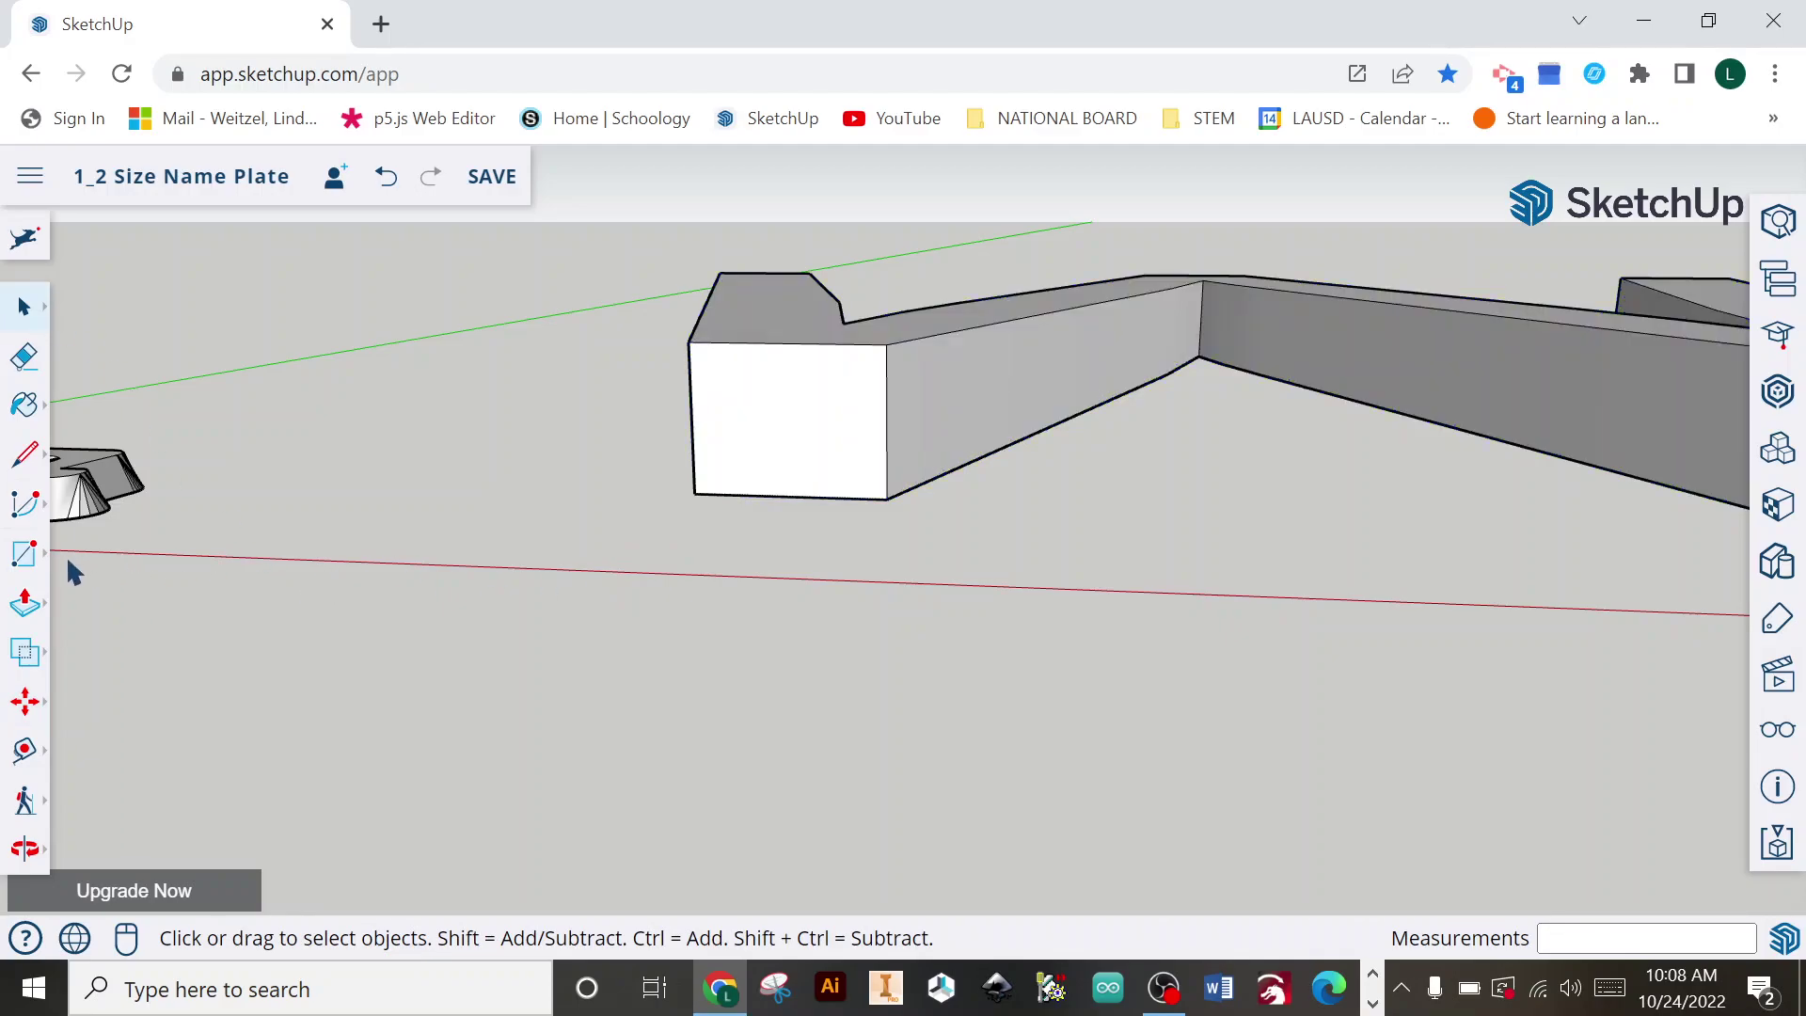
Step: Draw a 1" square against the end of the W's leg at its top corner
click(15, 561)
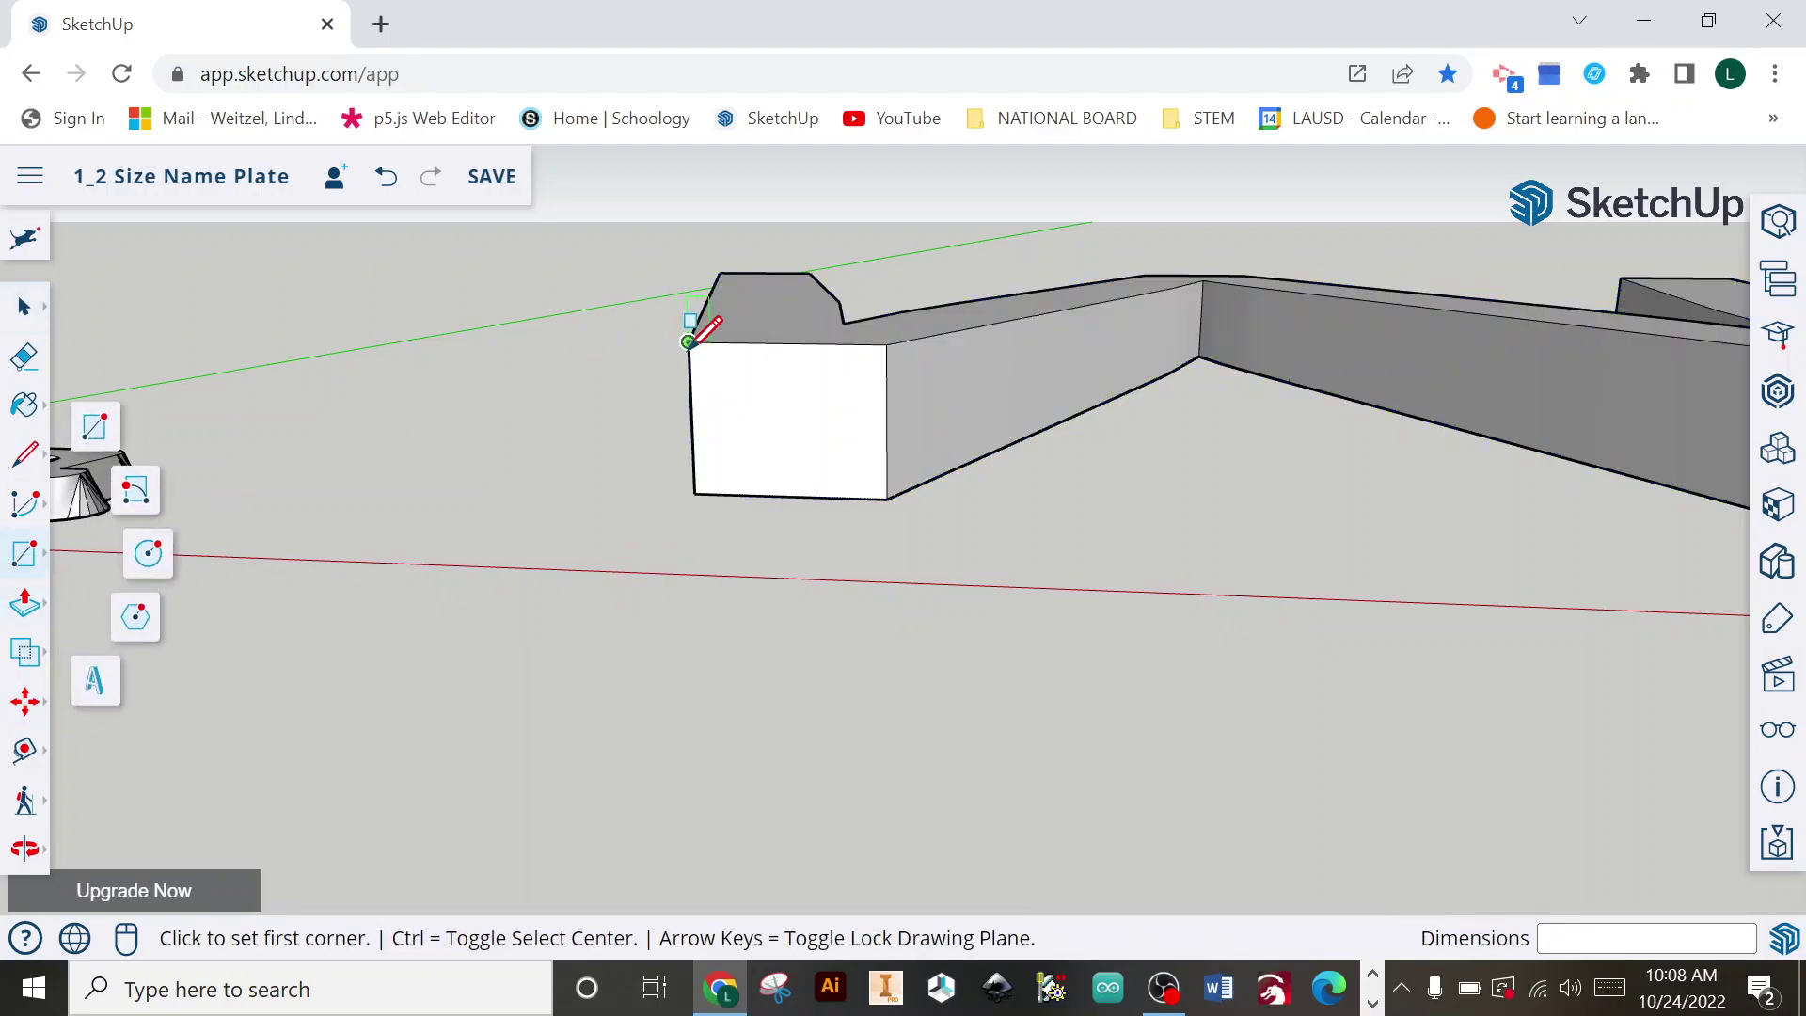
click(689, 342)
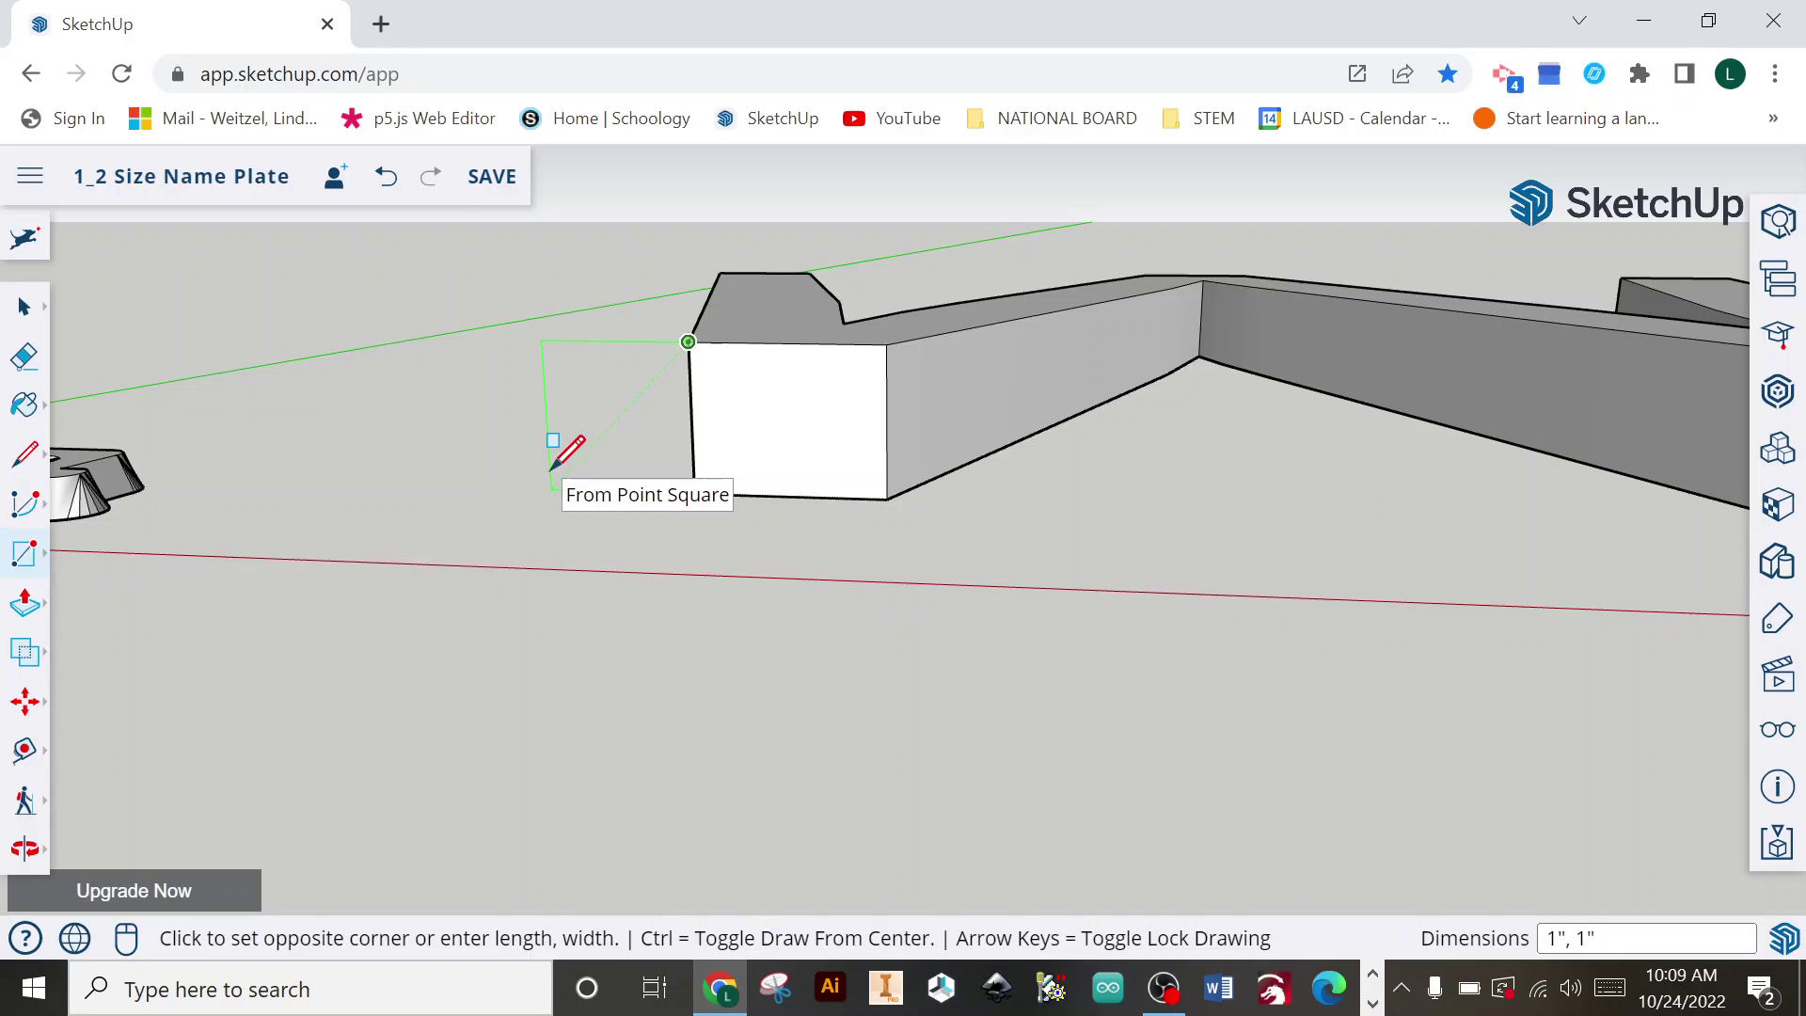
click(552, 468)
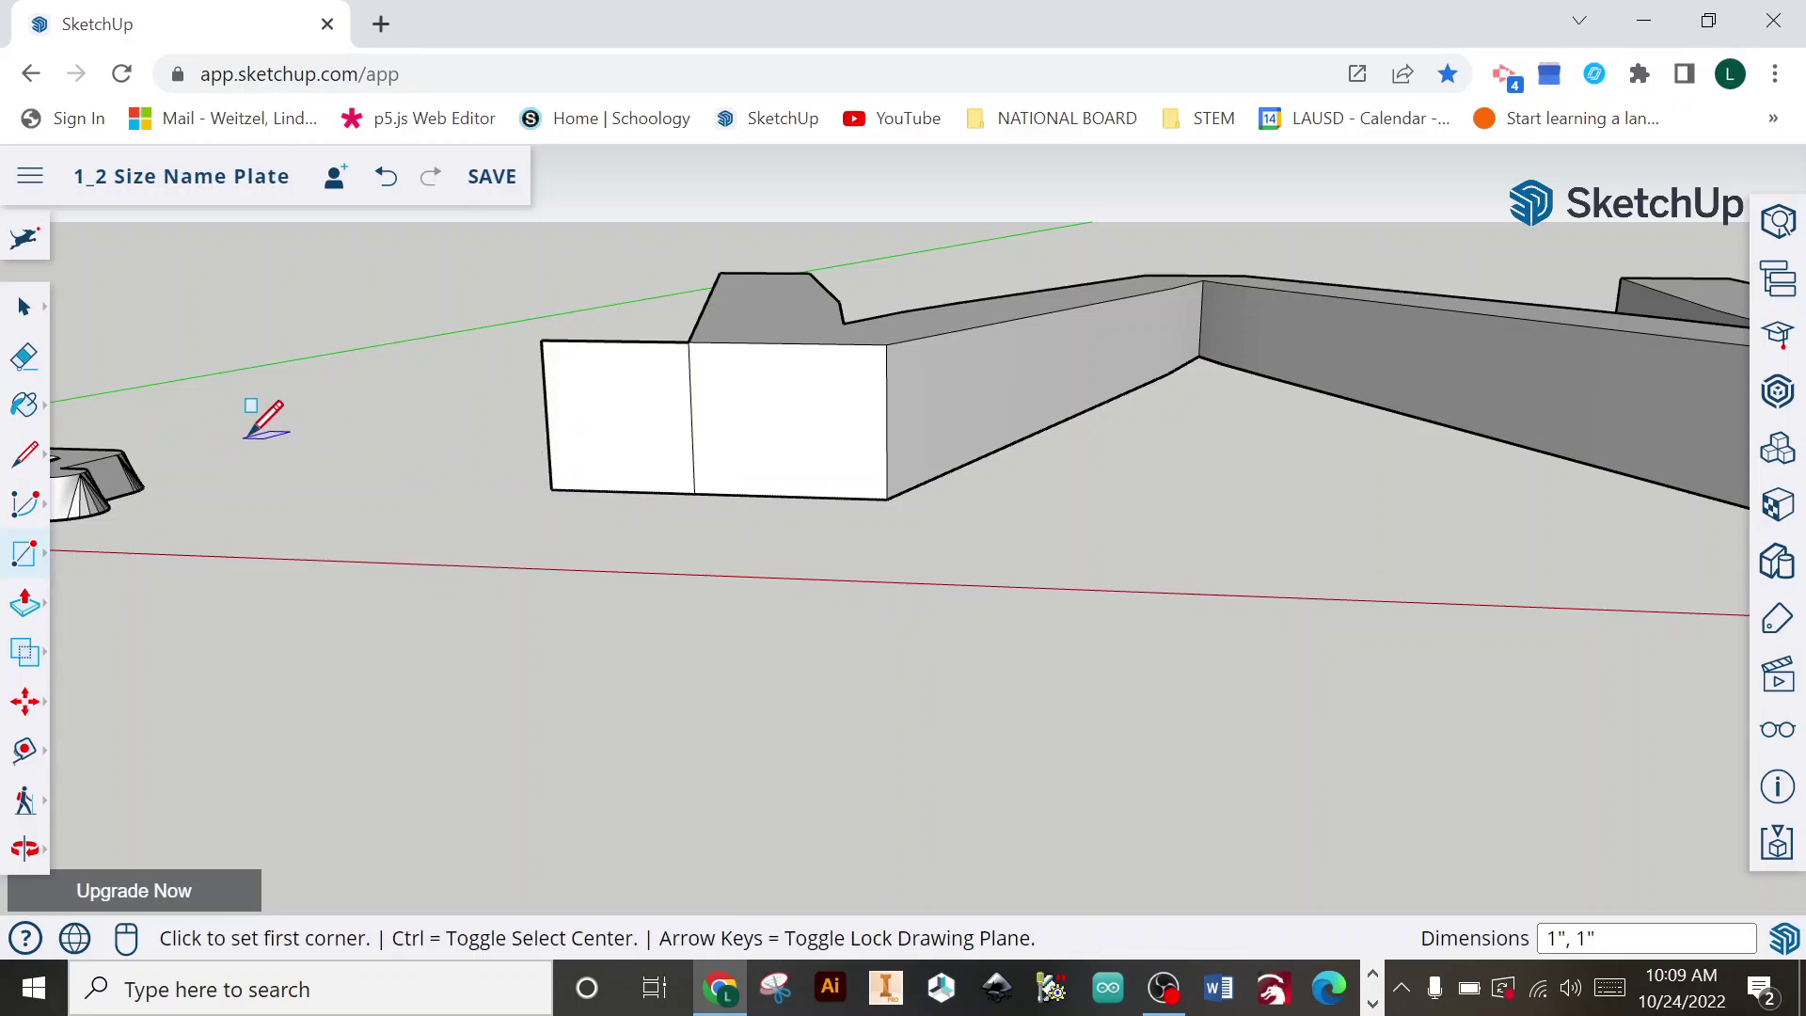
key(space)
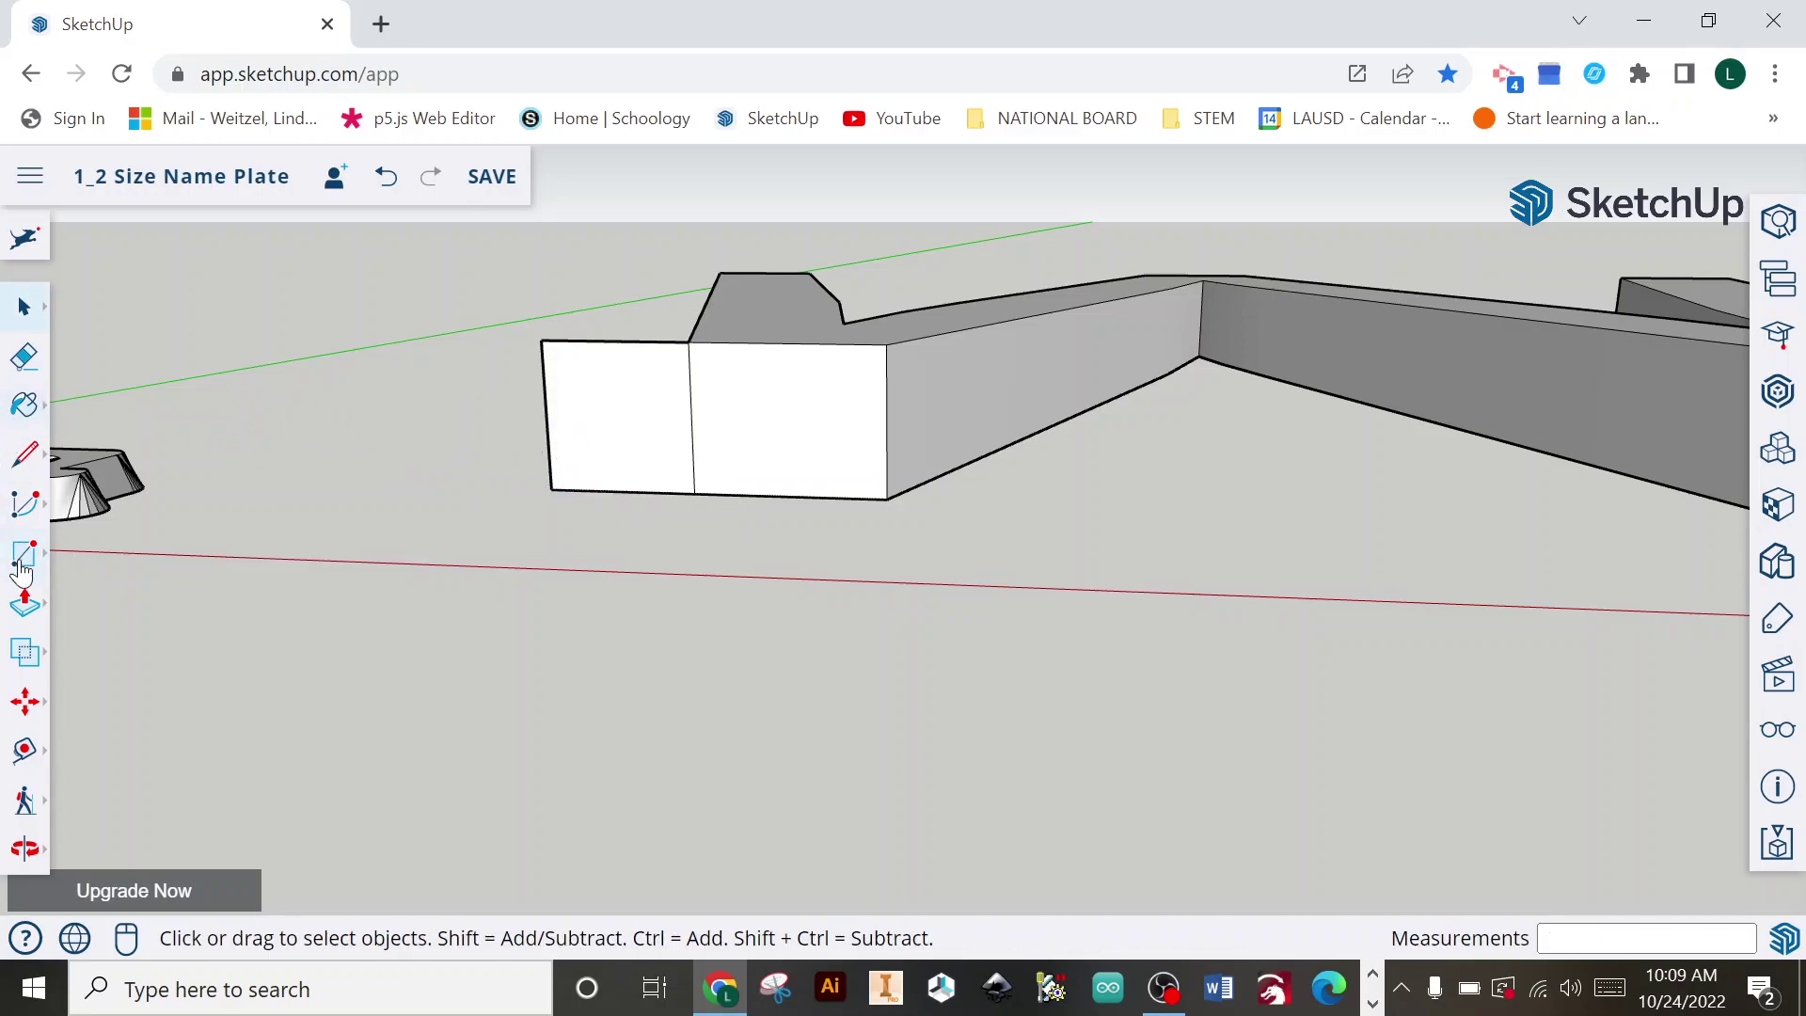
Step: Add a two-point arc across the square and erase its outer edges, leaving a quarter-round profile
click(31, 509)
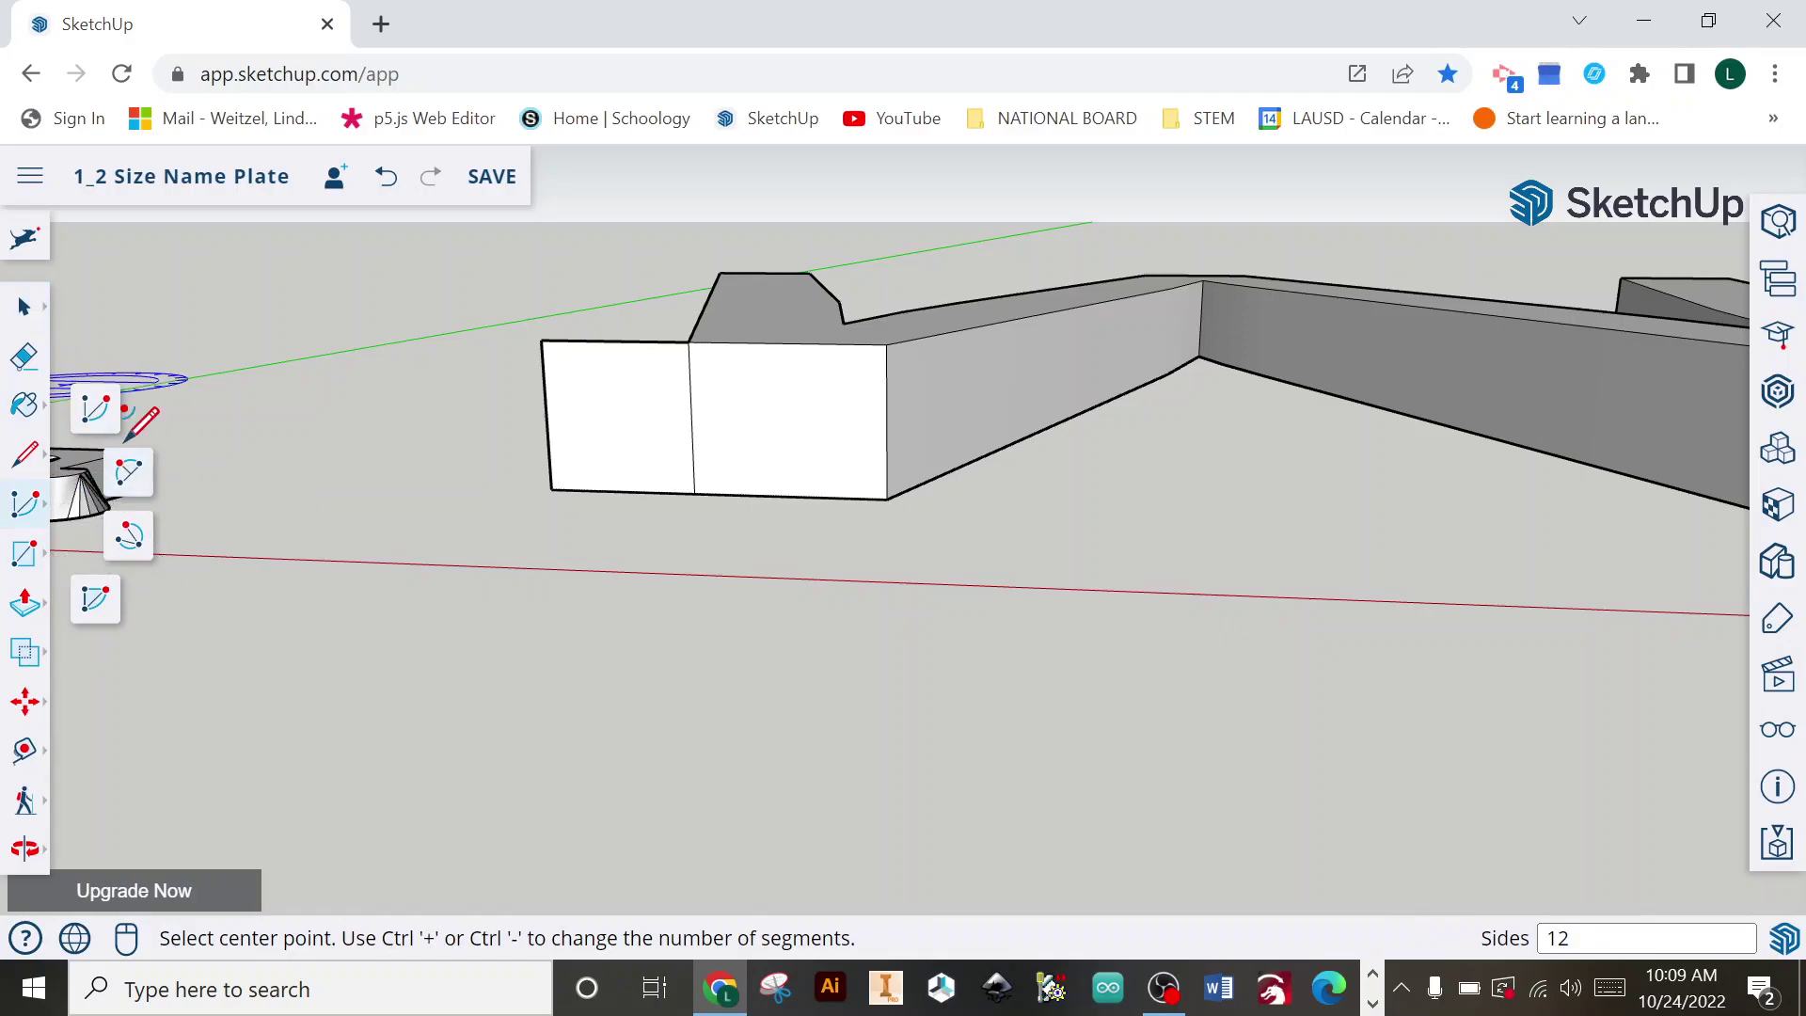
click(140, 492)
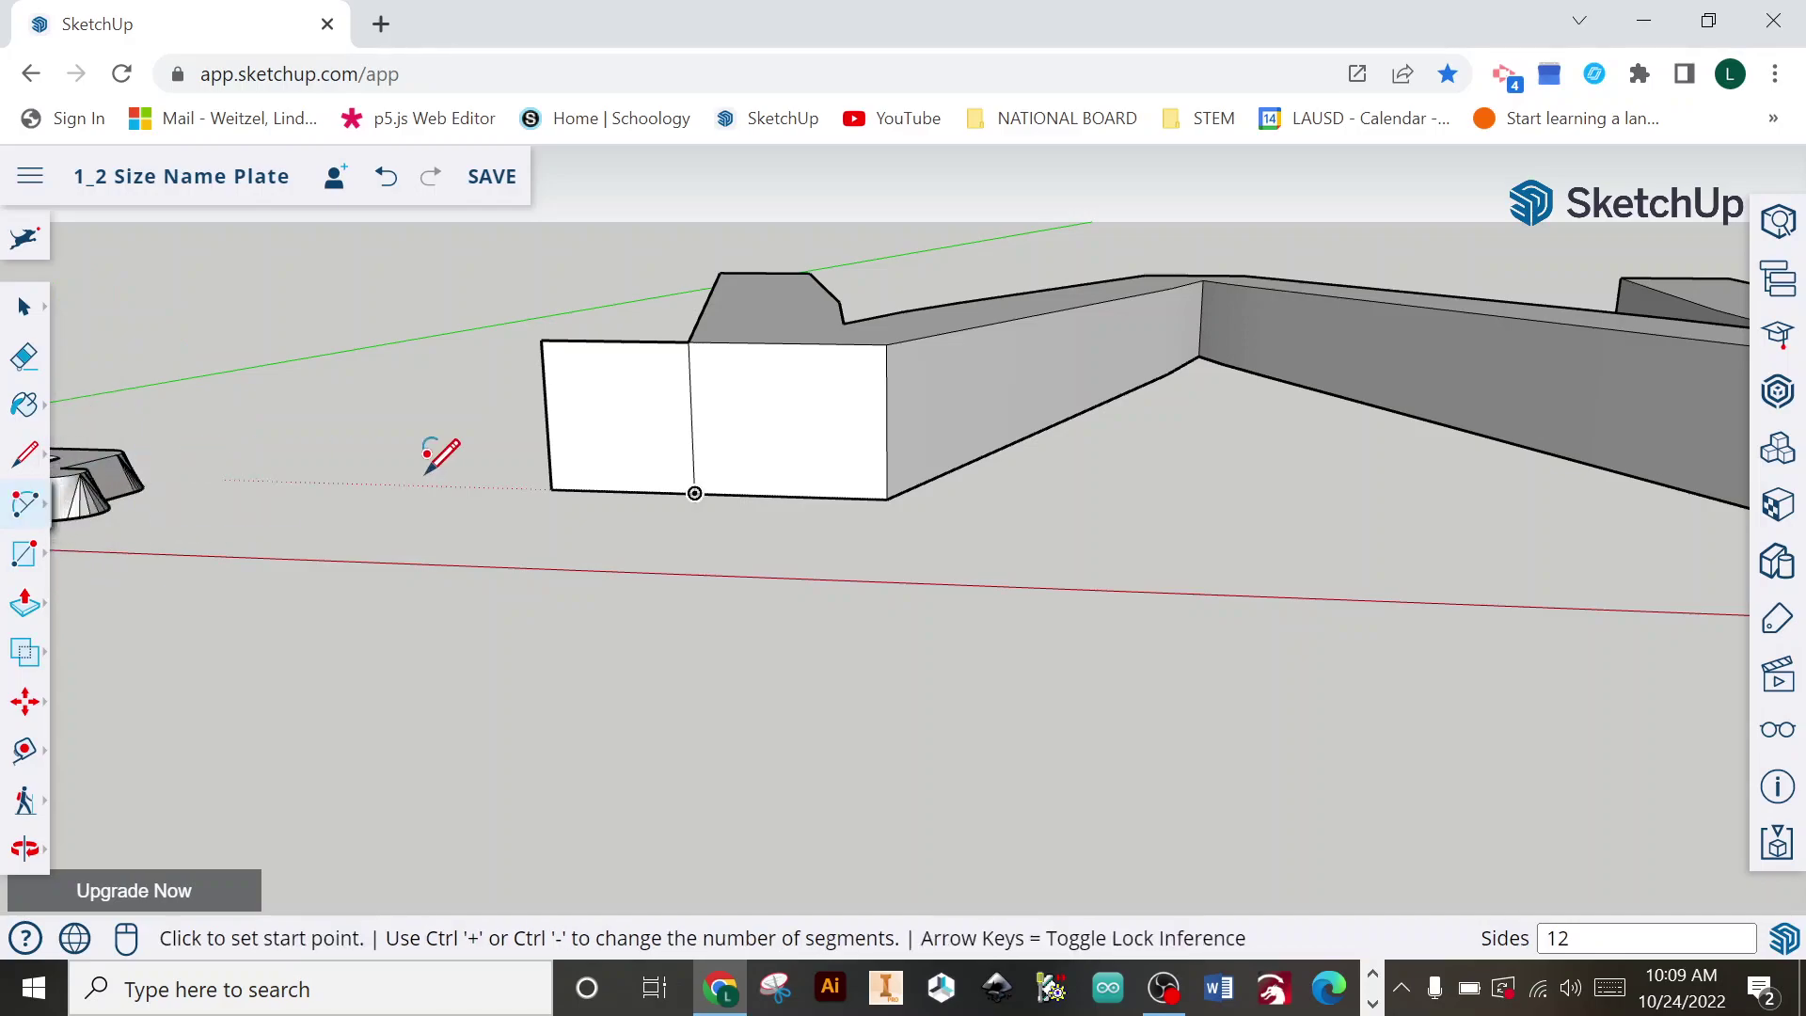
click(551, 488)
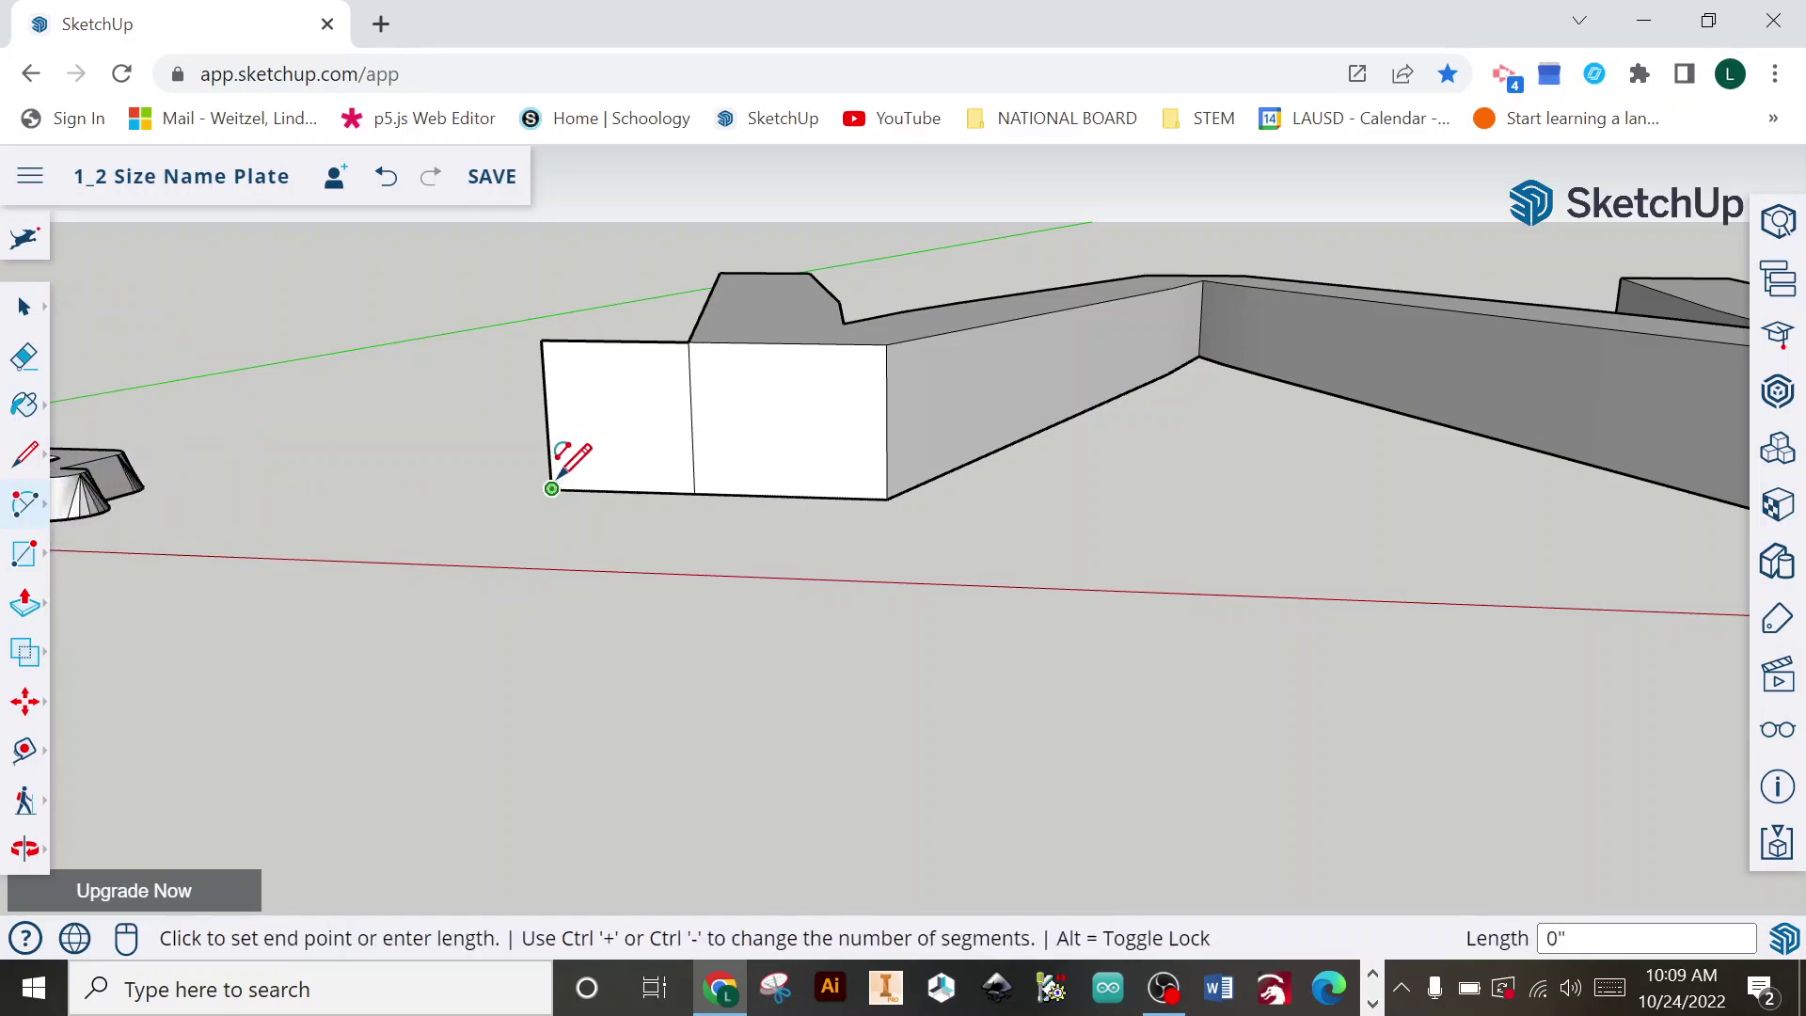
click(688, 342)
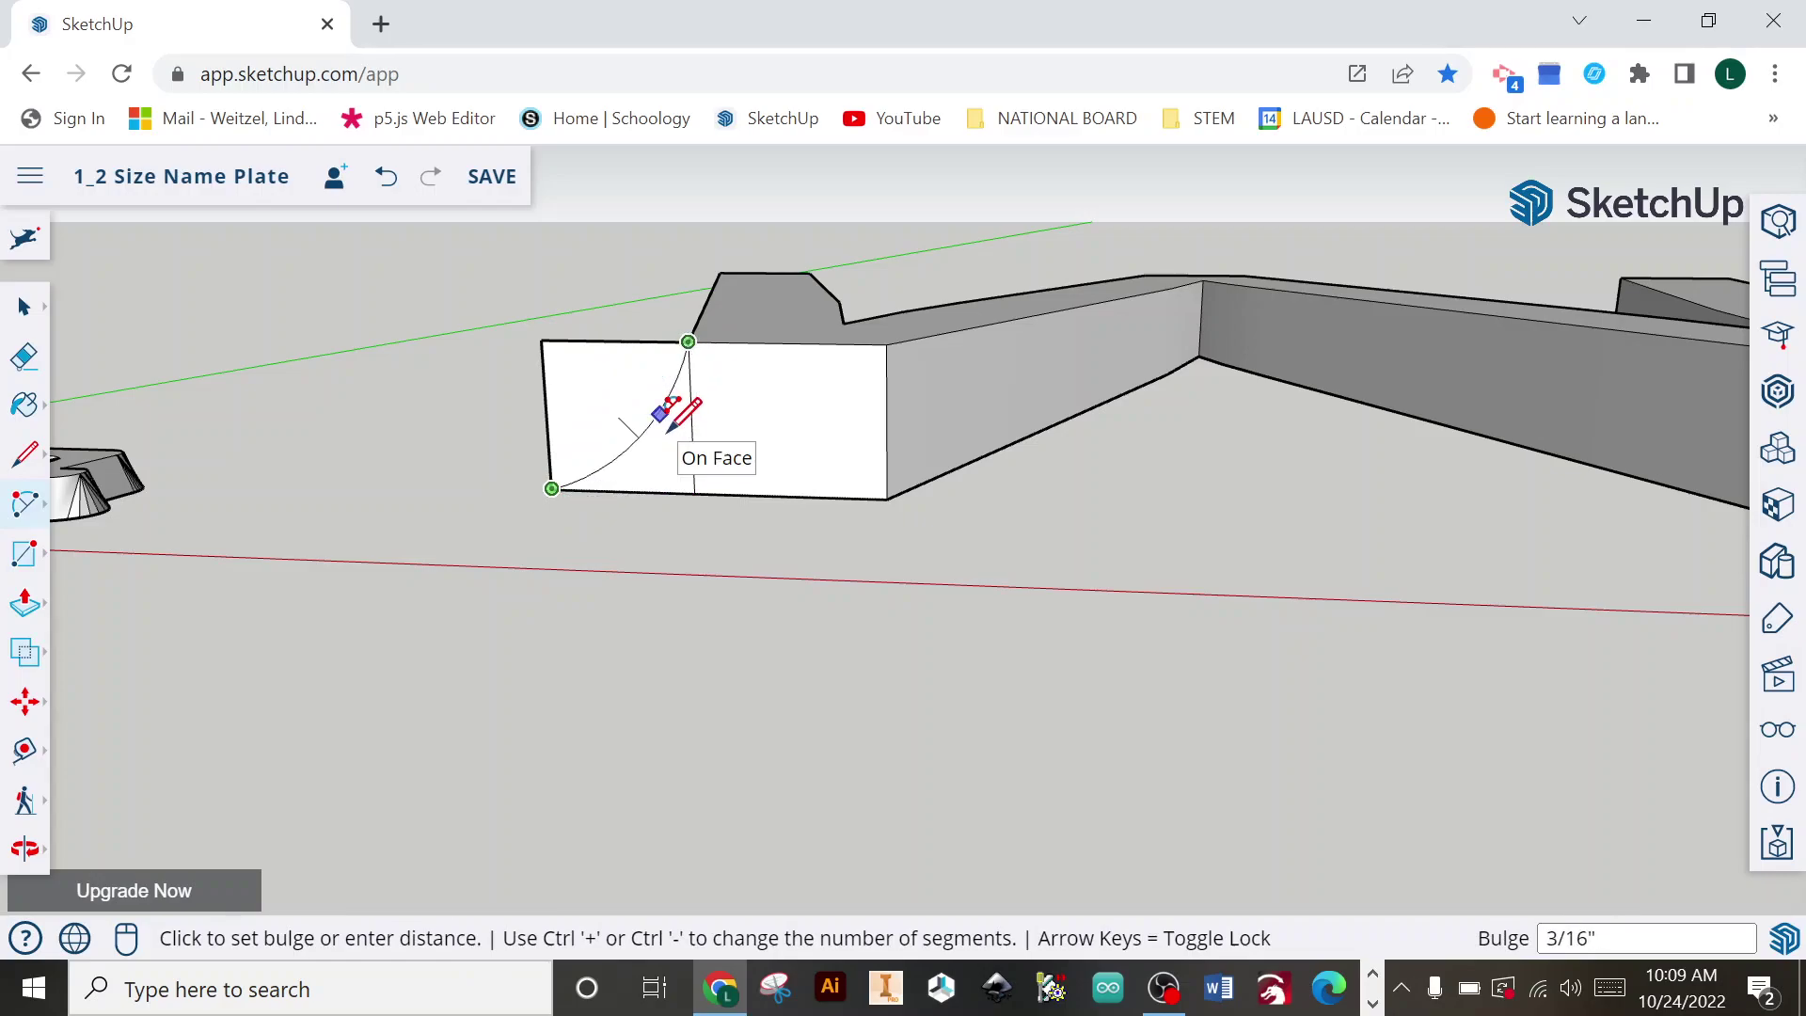
click(670, 431)
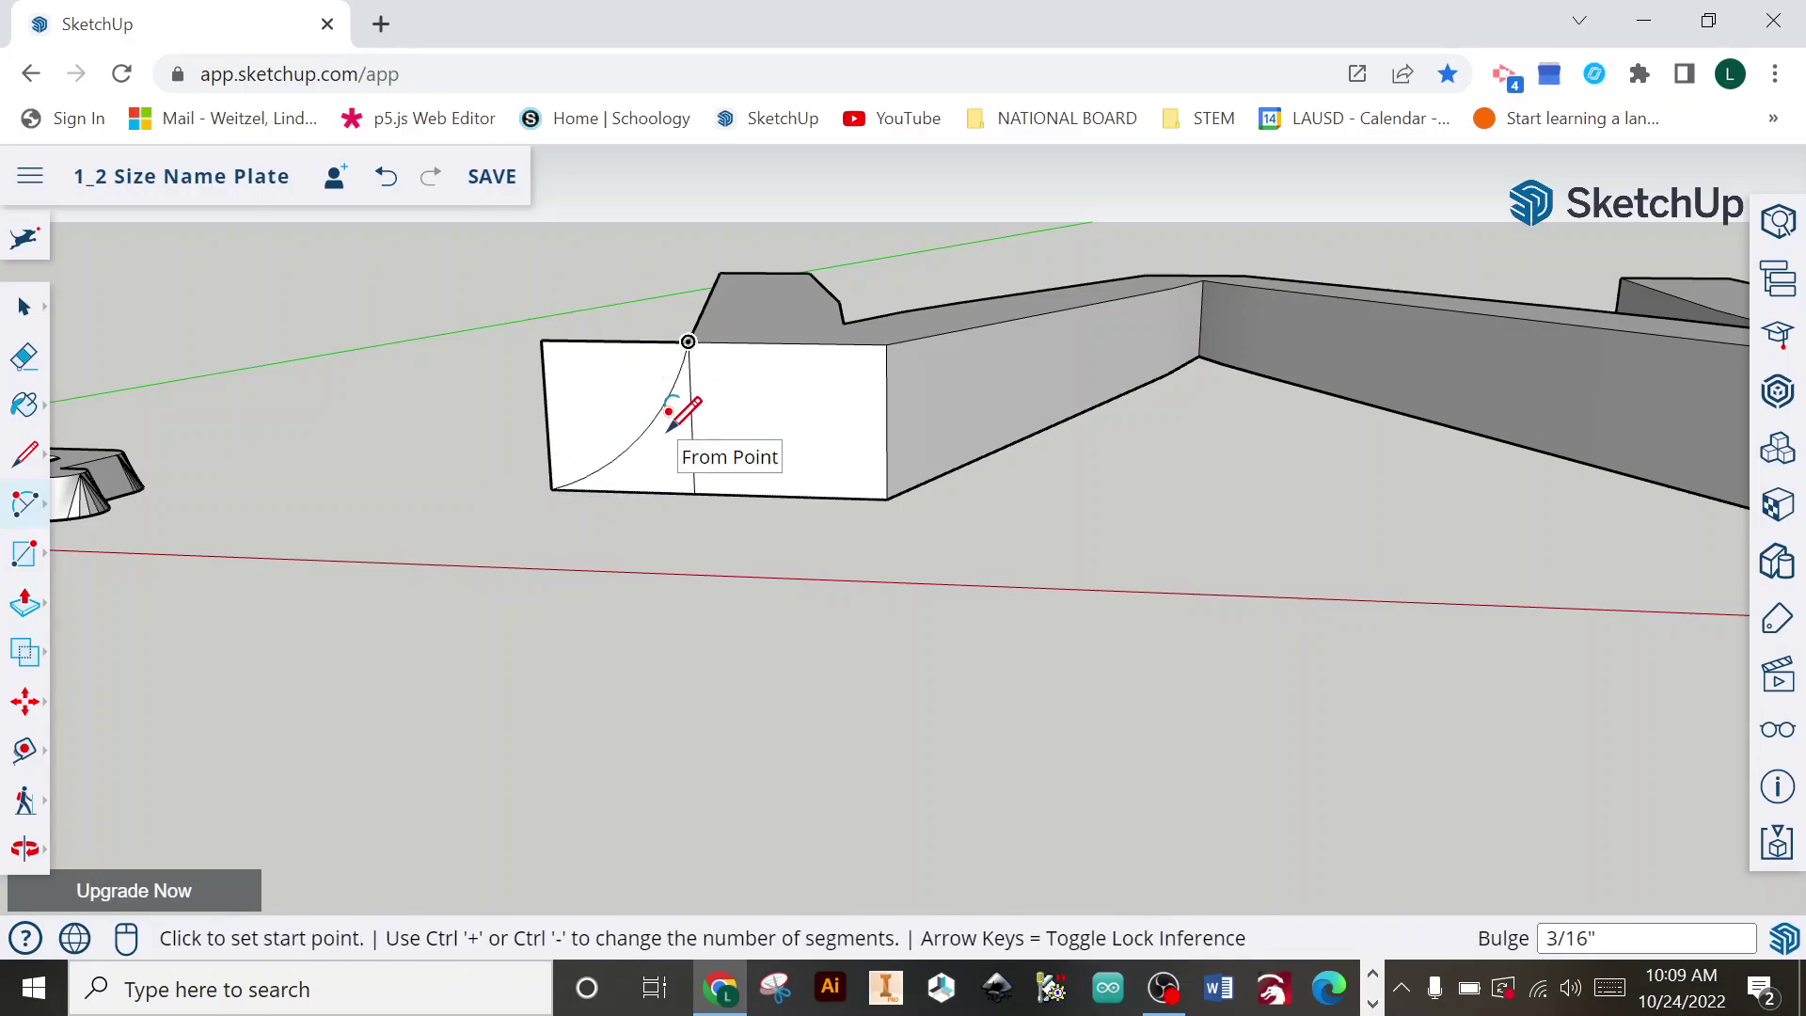
key(e)
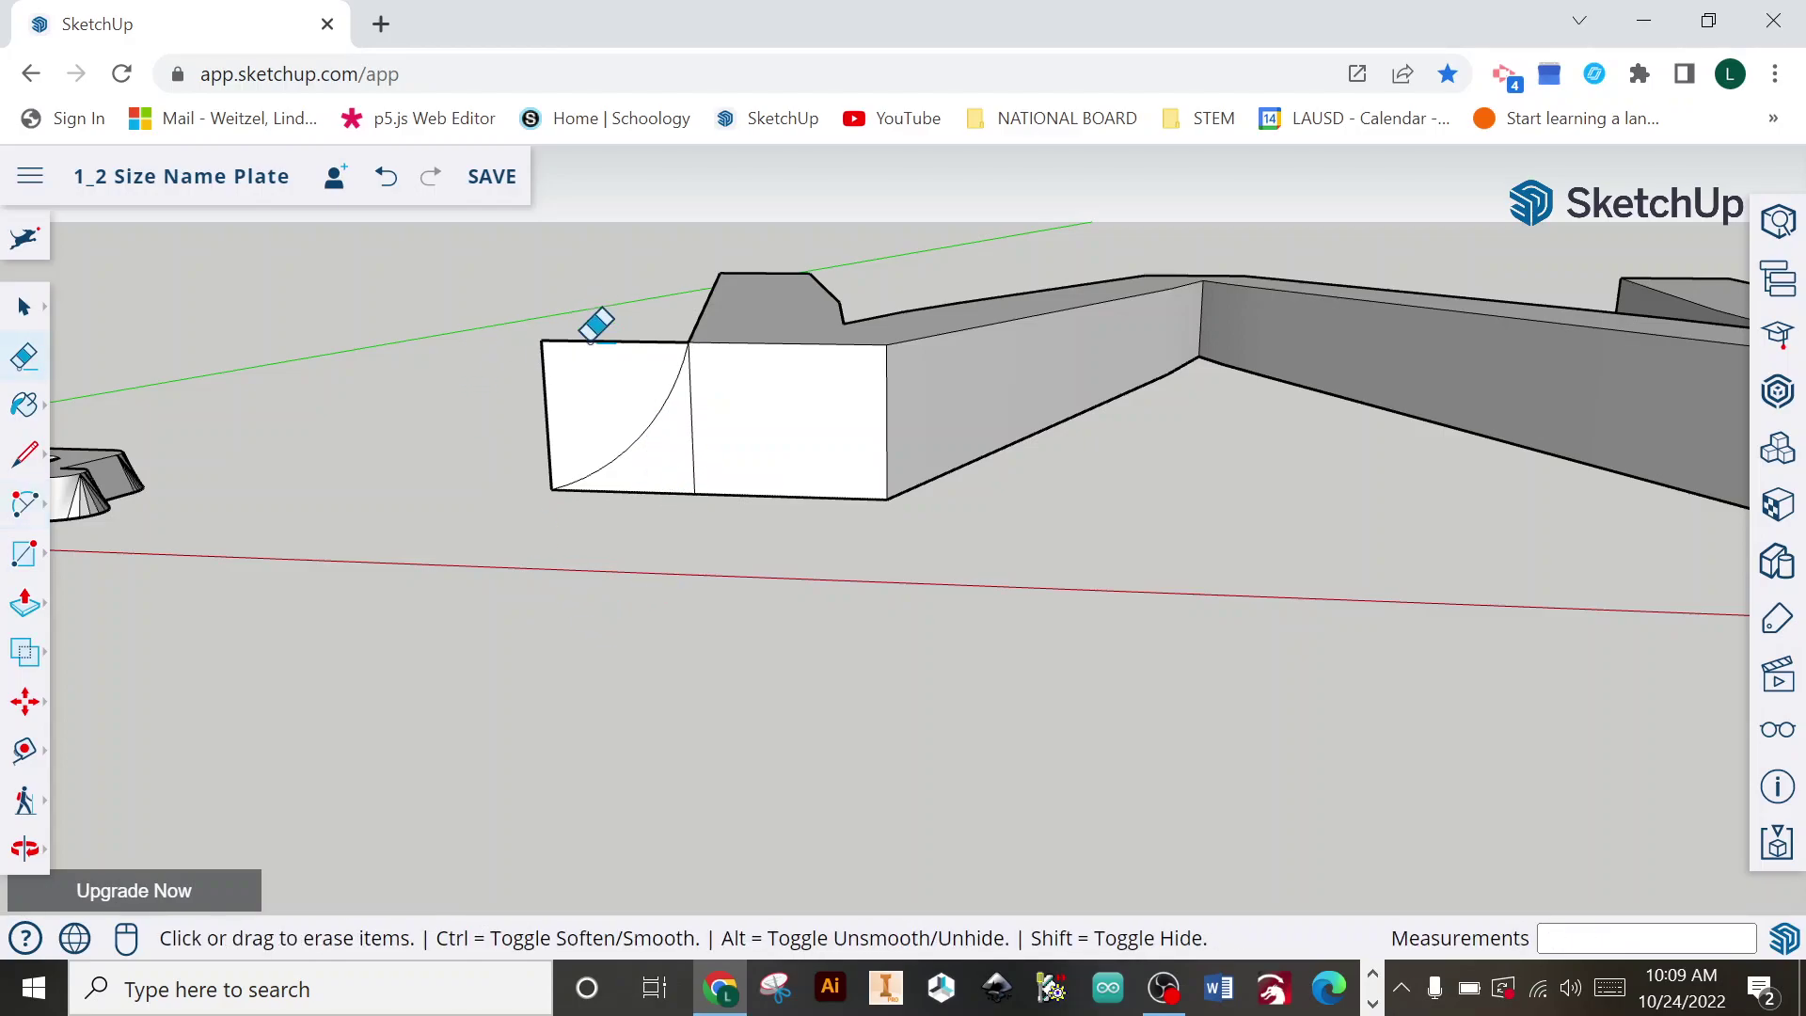
drag(591, 331, 532, 419)
Step: Orbit to face the W and select its top face as the sweep path
scroll(527, 396, down, 5)
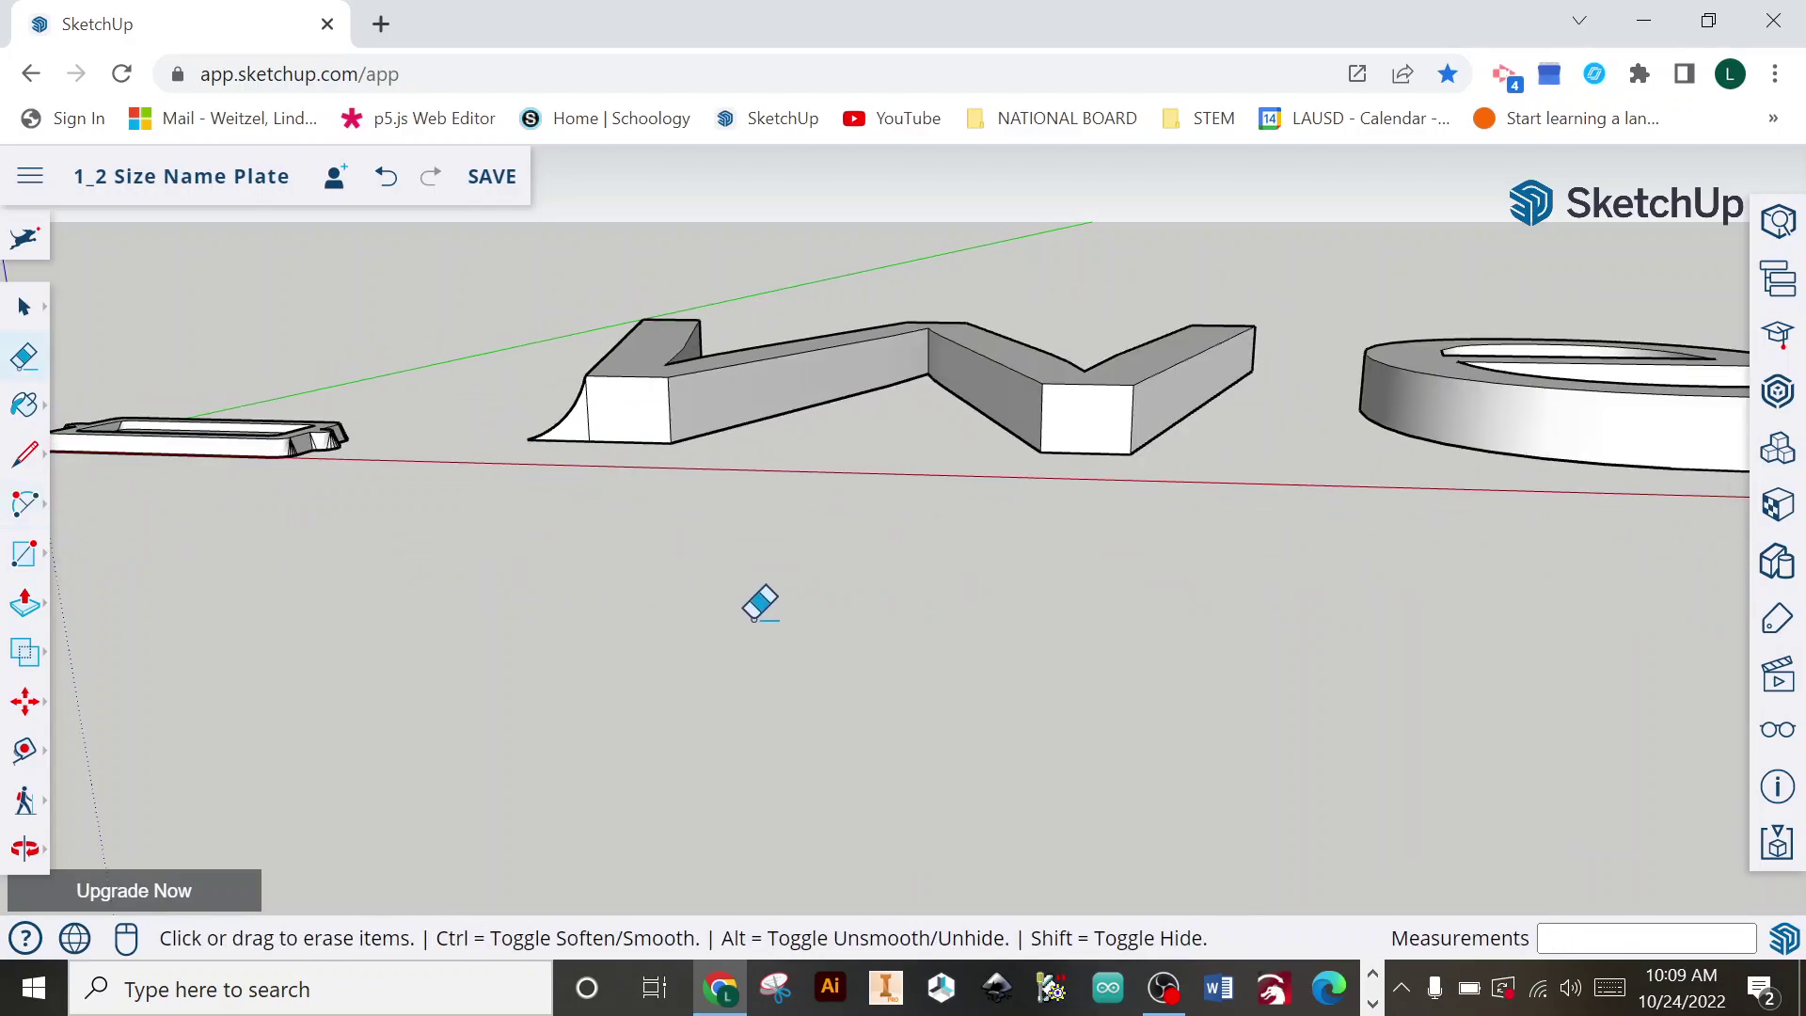
middle_drag(758, 600, 814, 876)
mouse_move(888, 779)
middle_down()
mouse_move(883, 806)
mouse_move(928, 875)
middle_up()
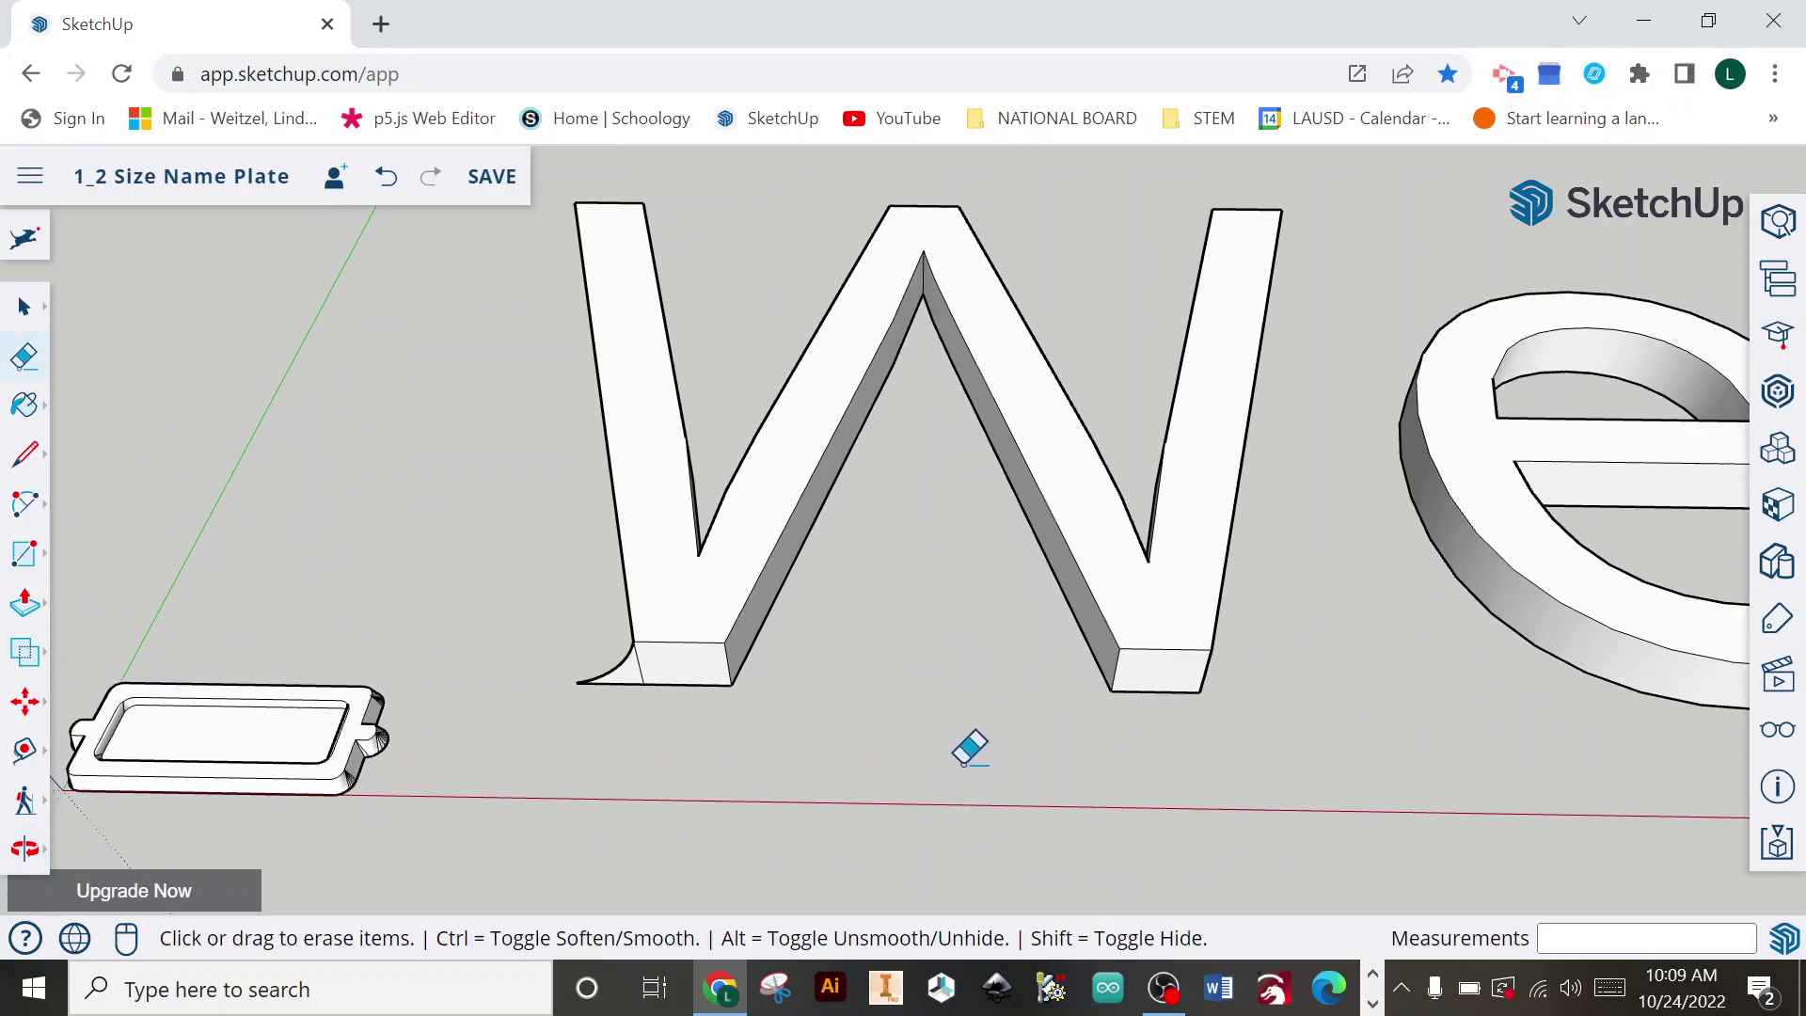
key(space)
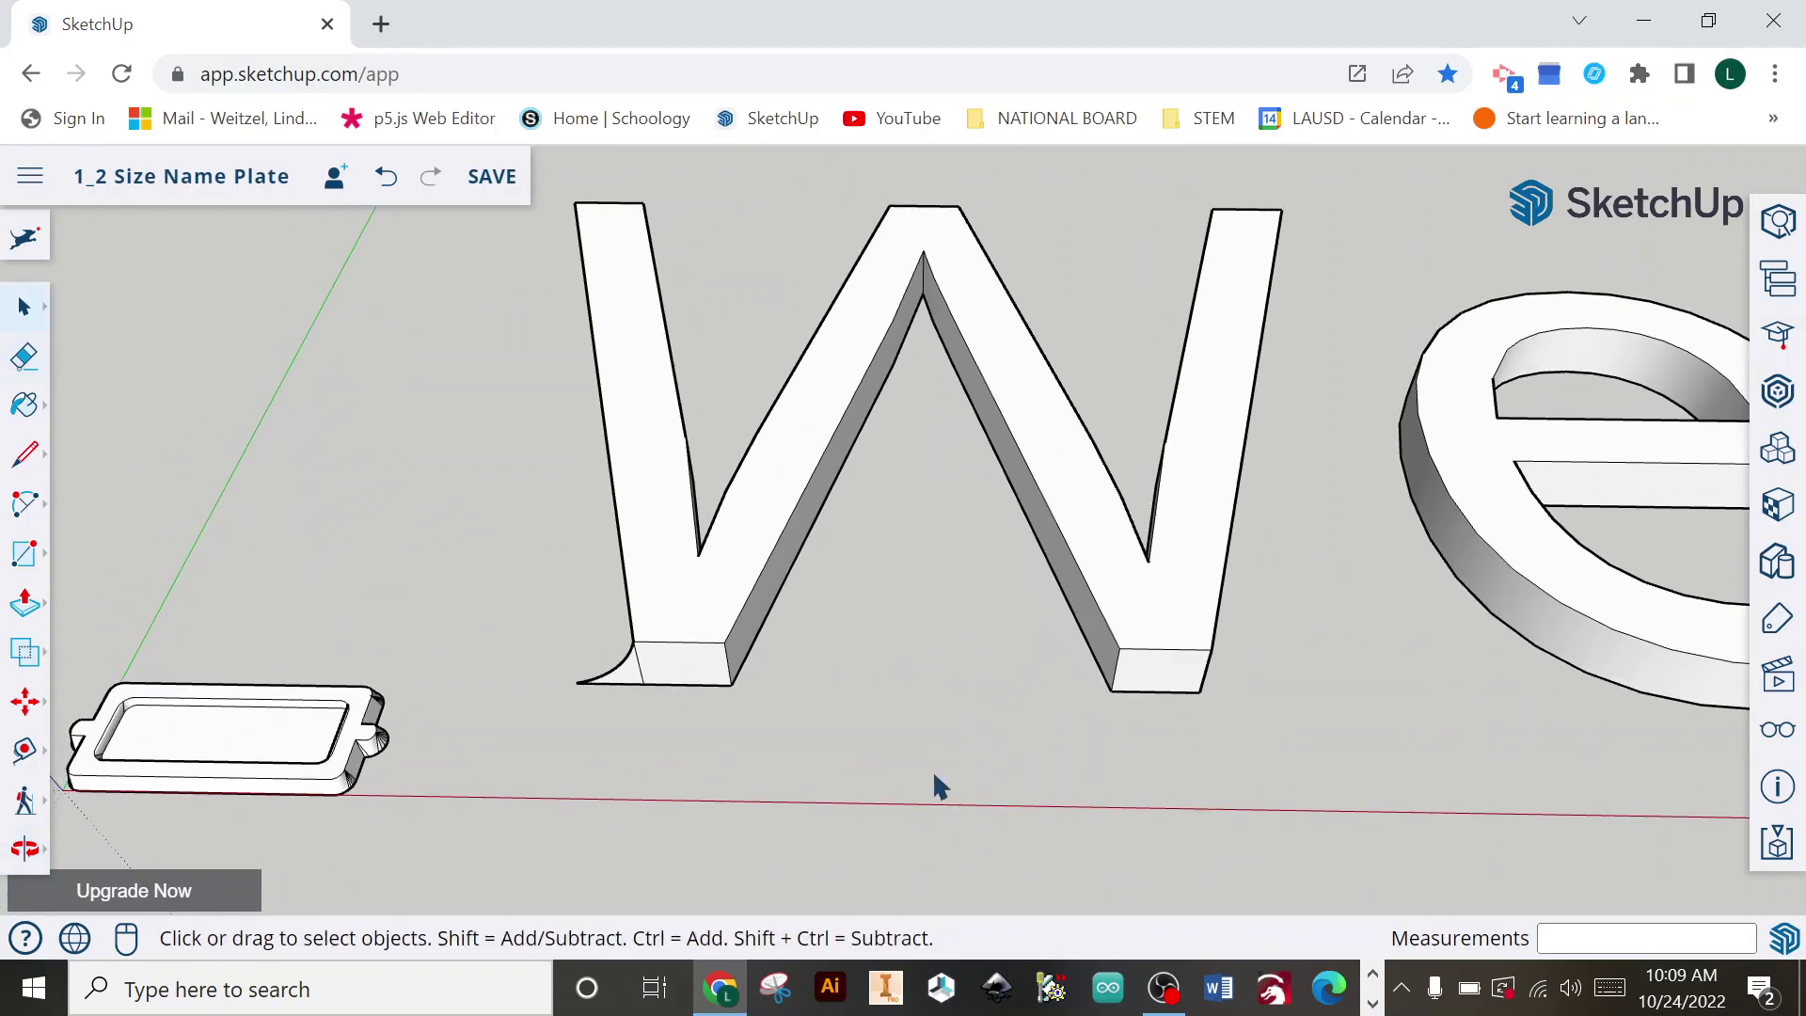
click(701, 611)
Step: Sweep the arc profile around the W's top face with Follow Me
click(26, 616)
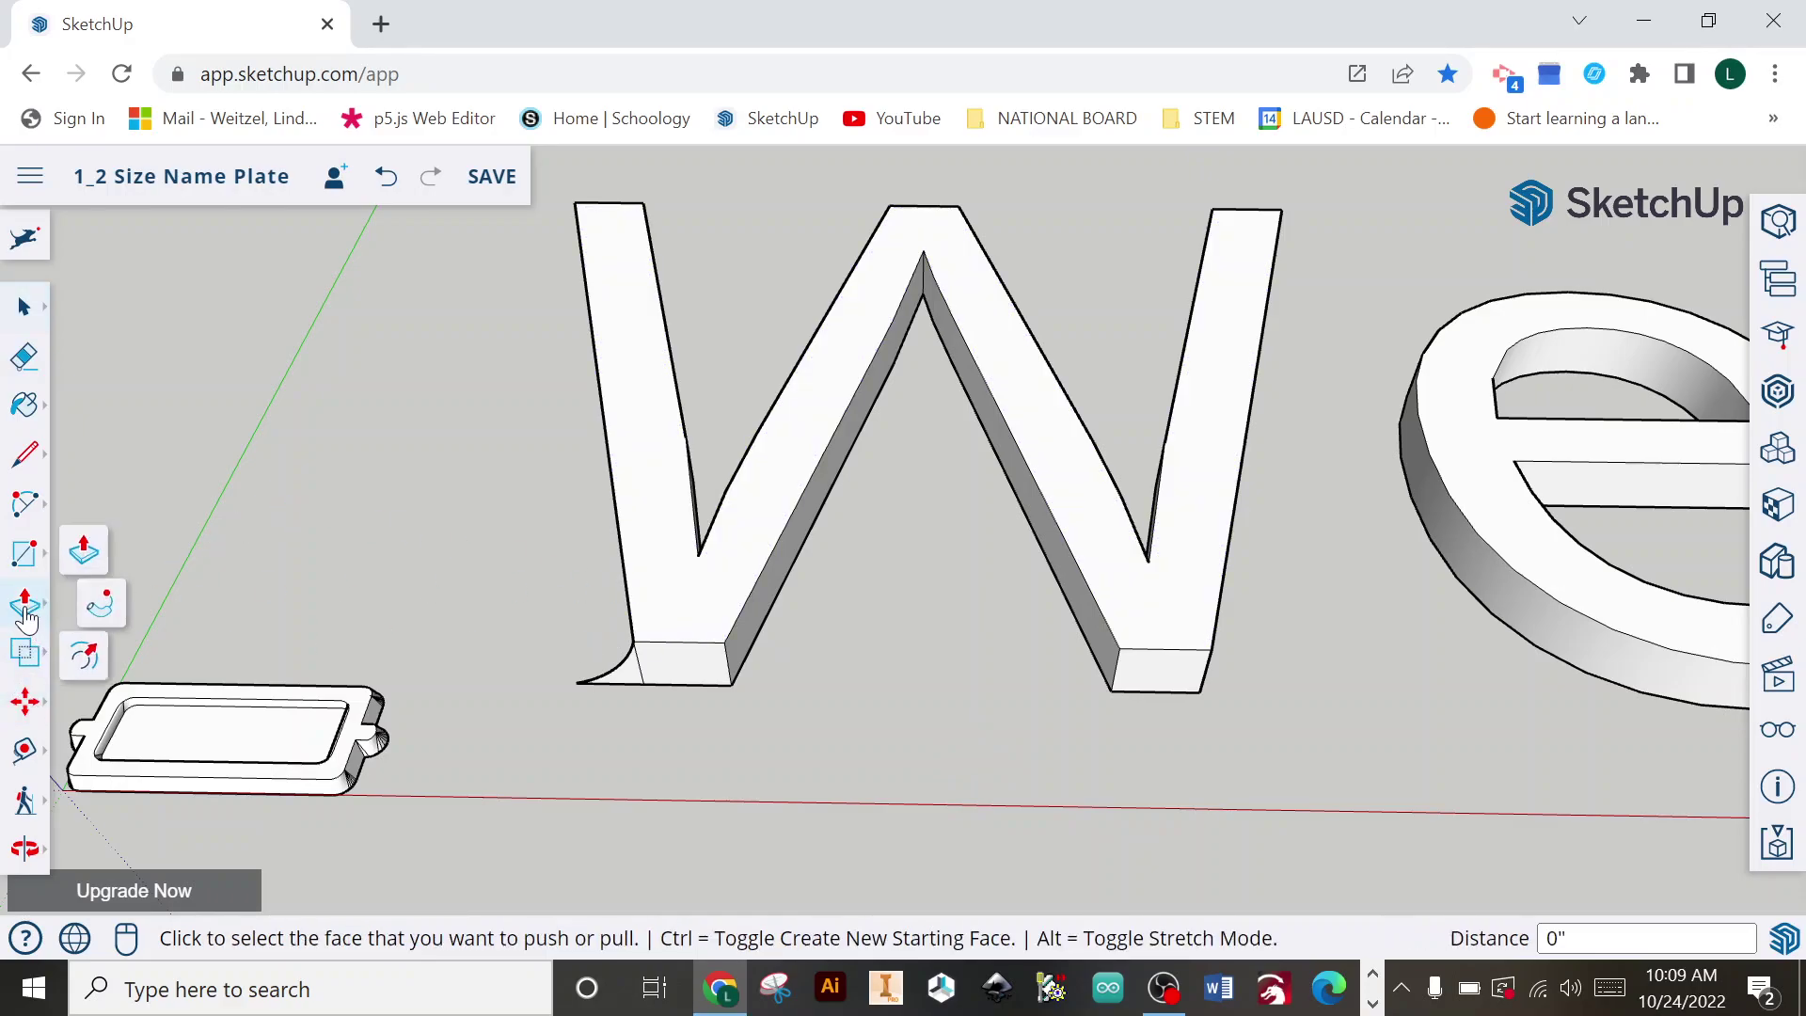
click(111, 625)
key(space)
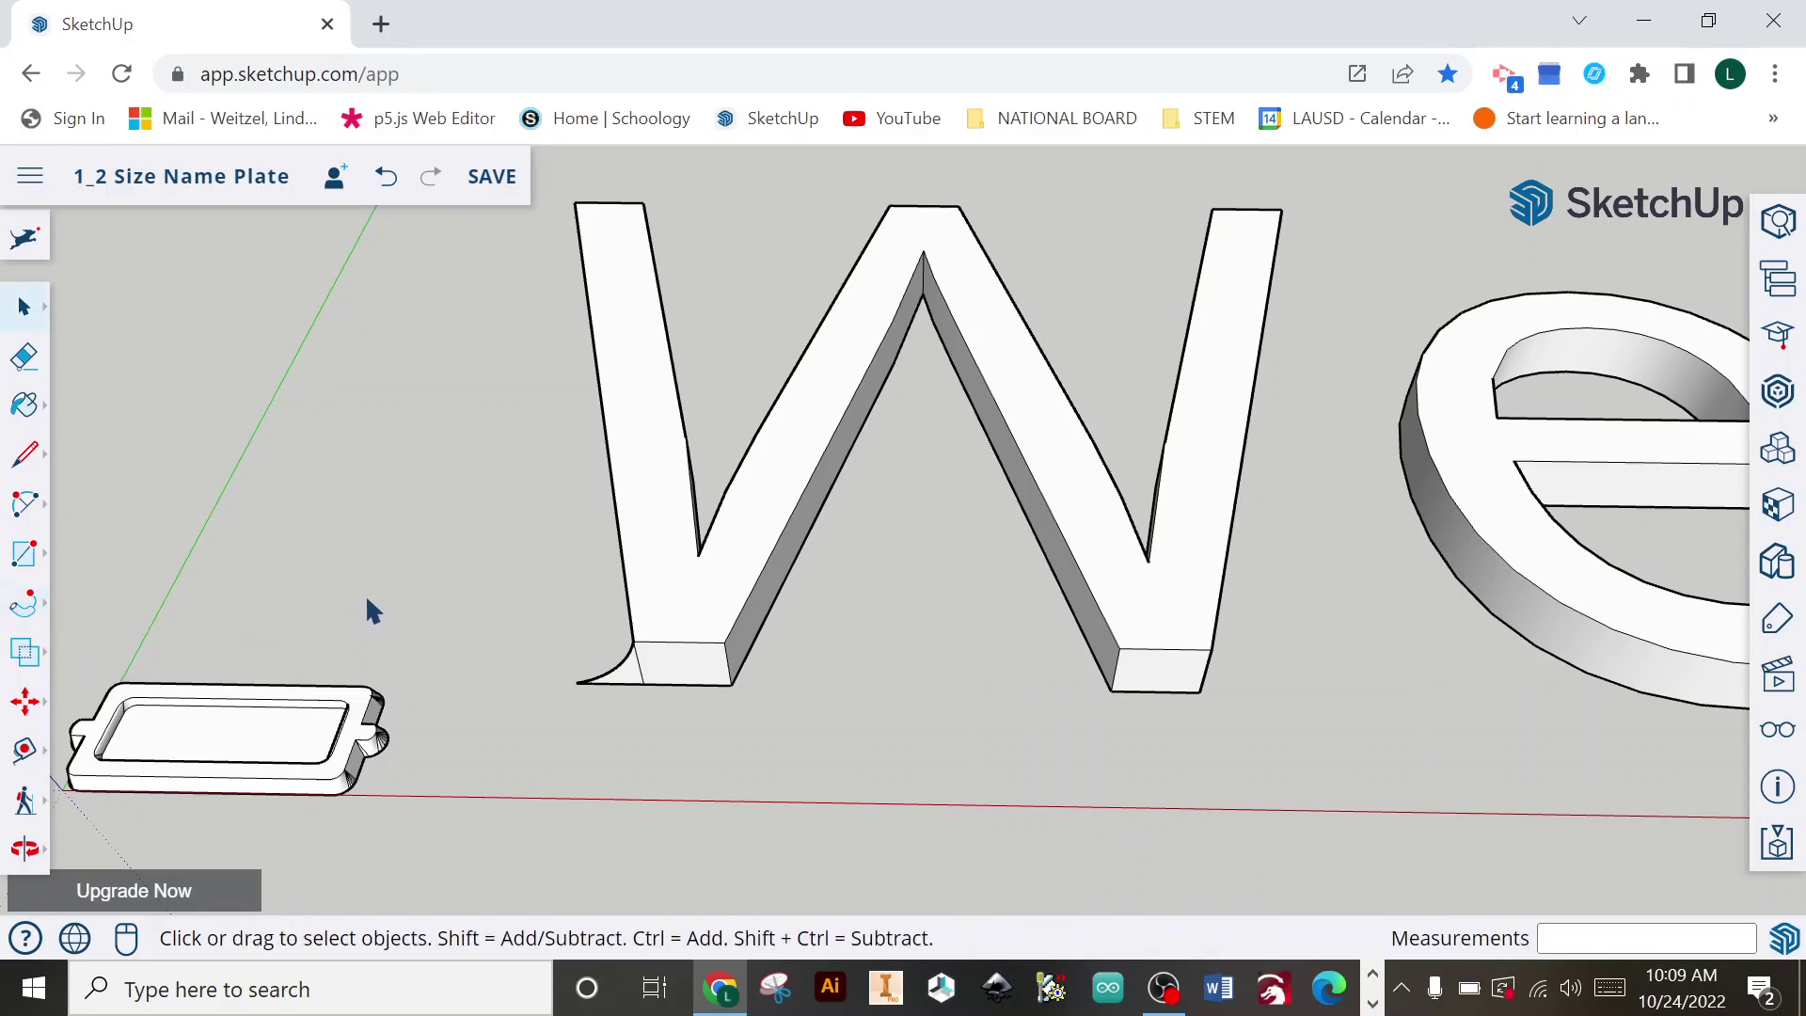
click(658, 577)
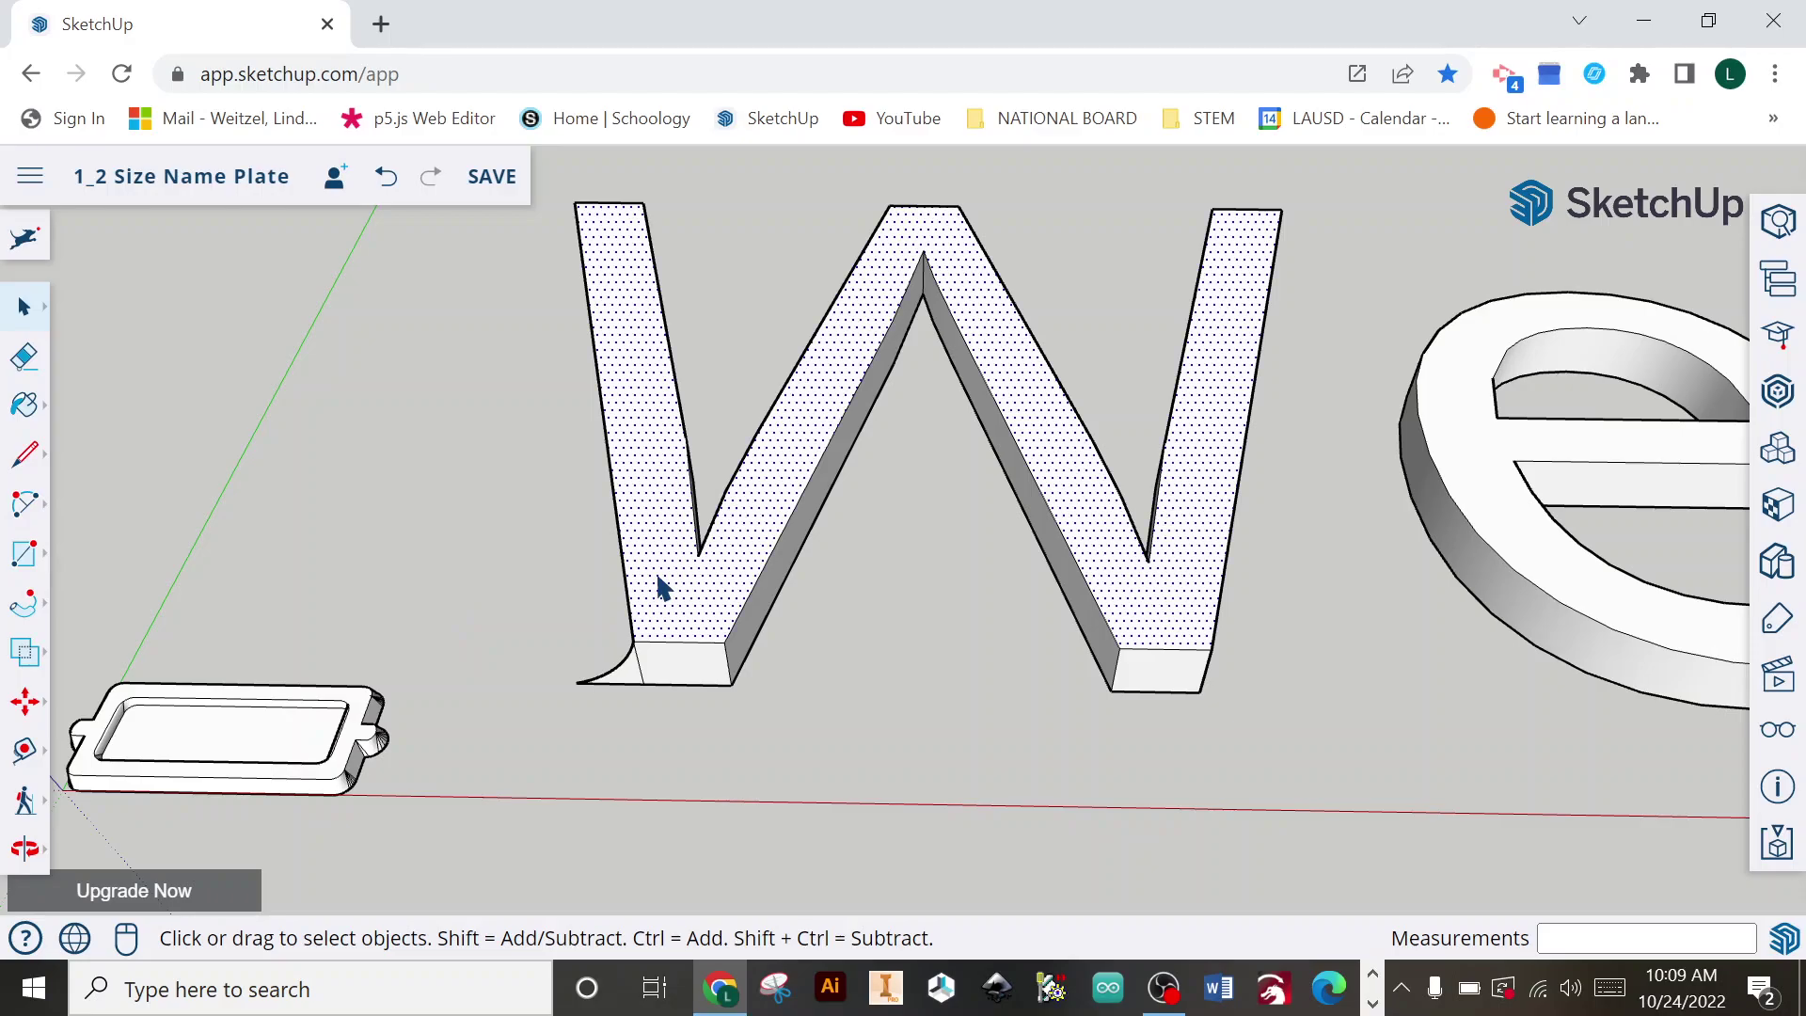
click(21, 610)
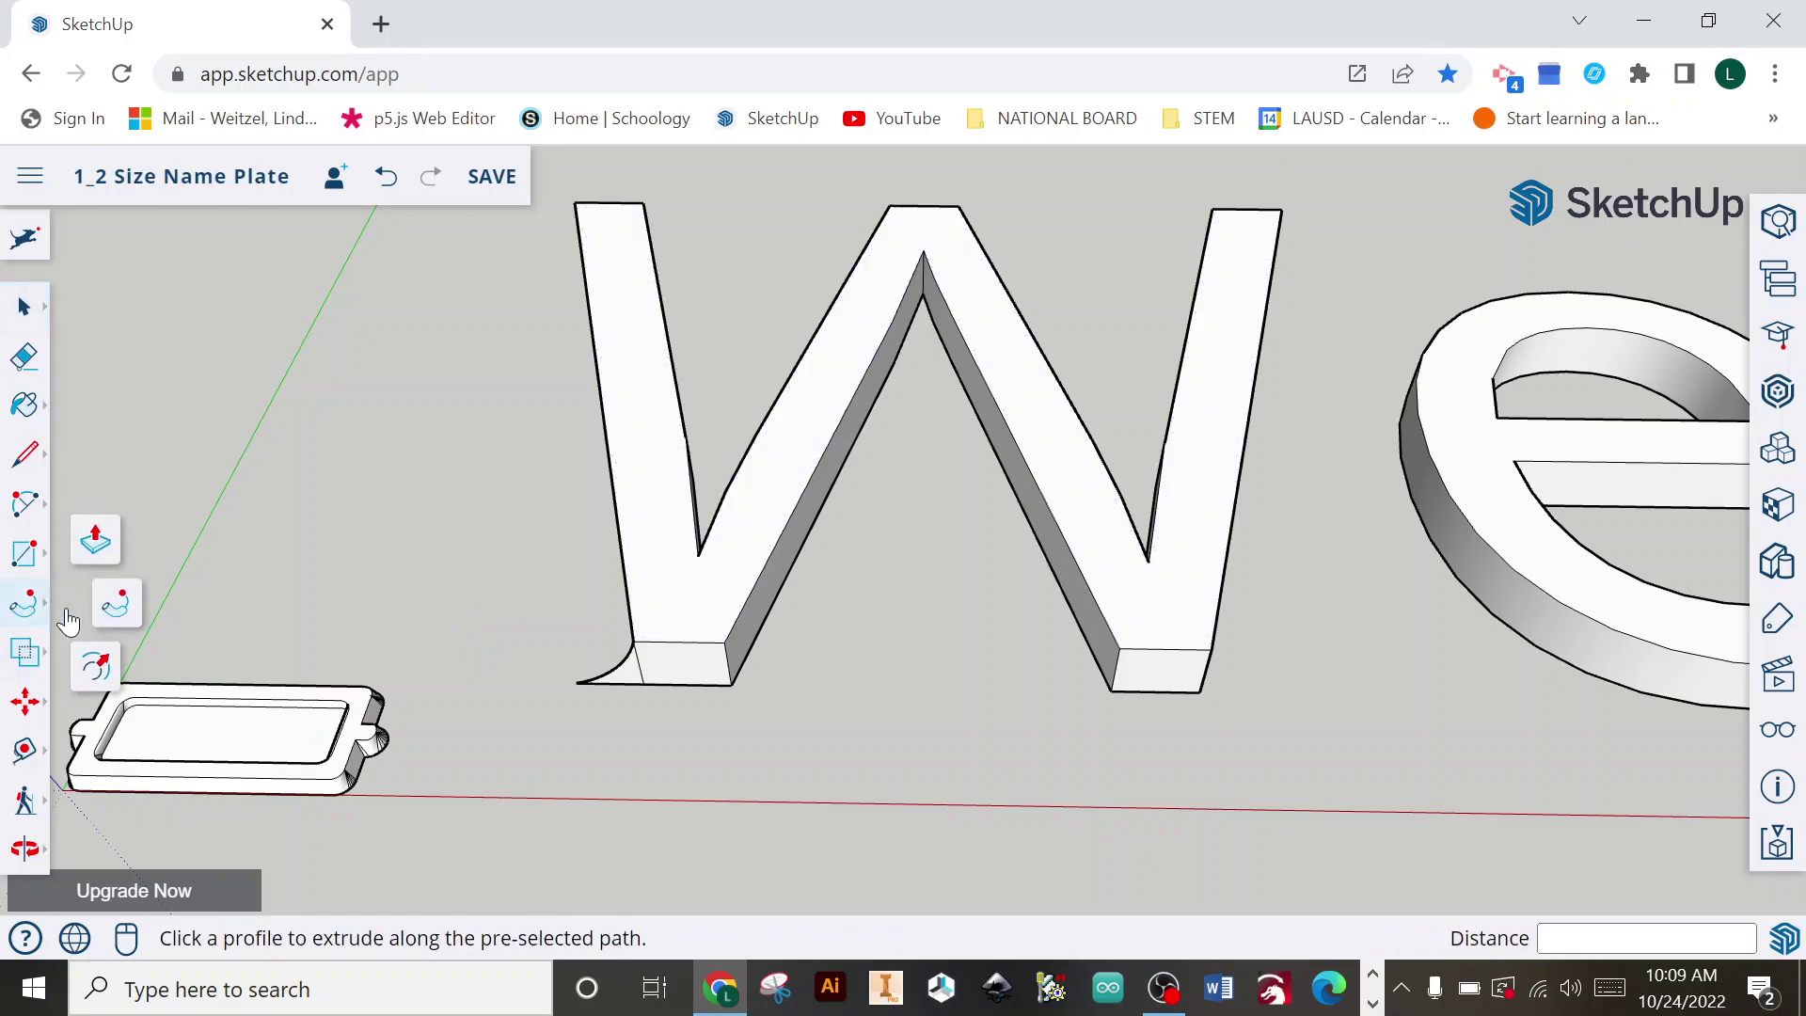
click(628, 684)
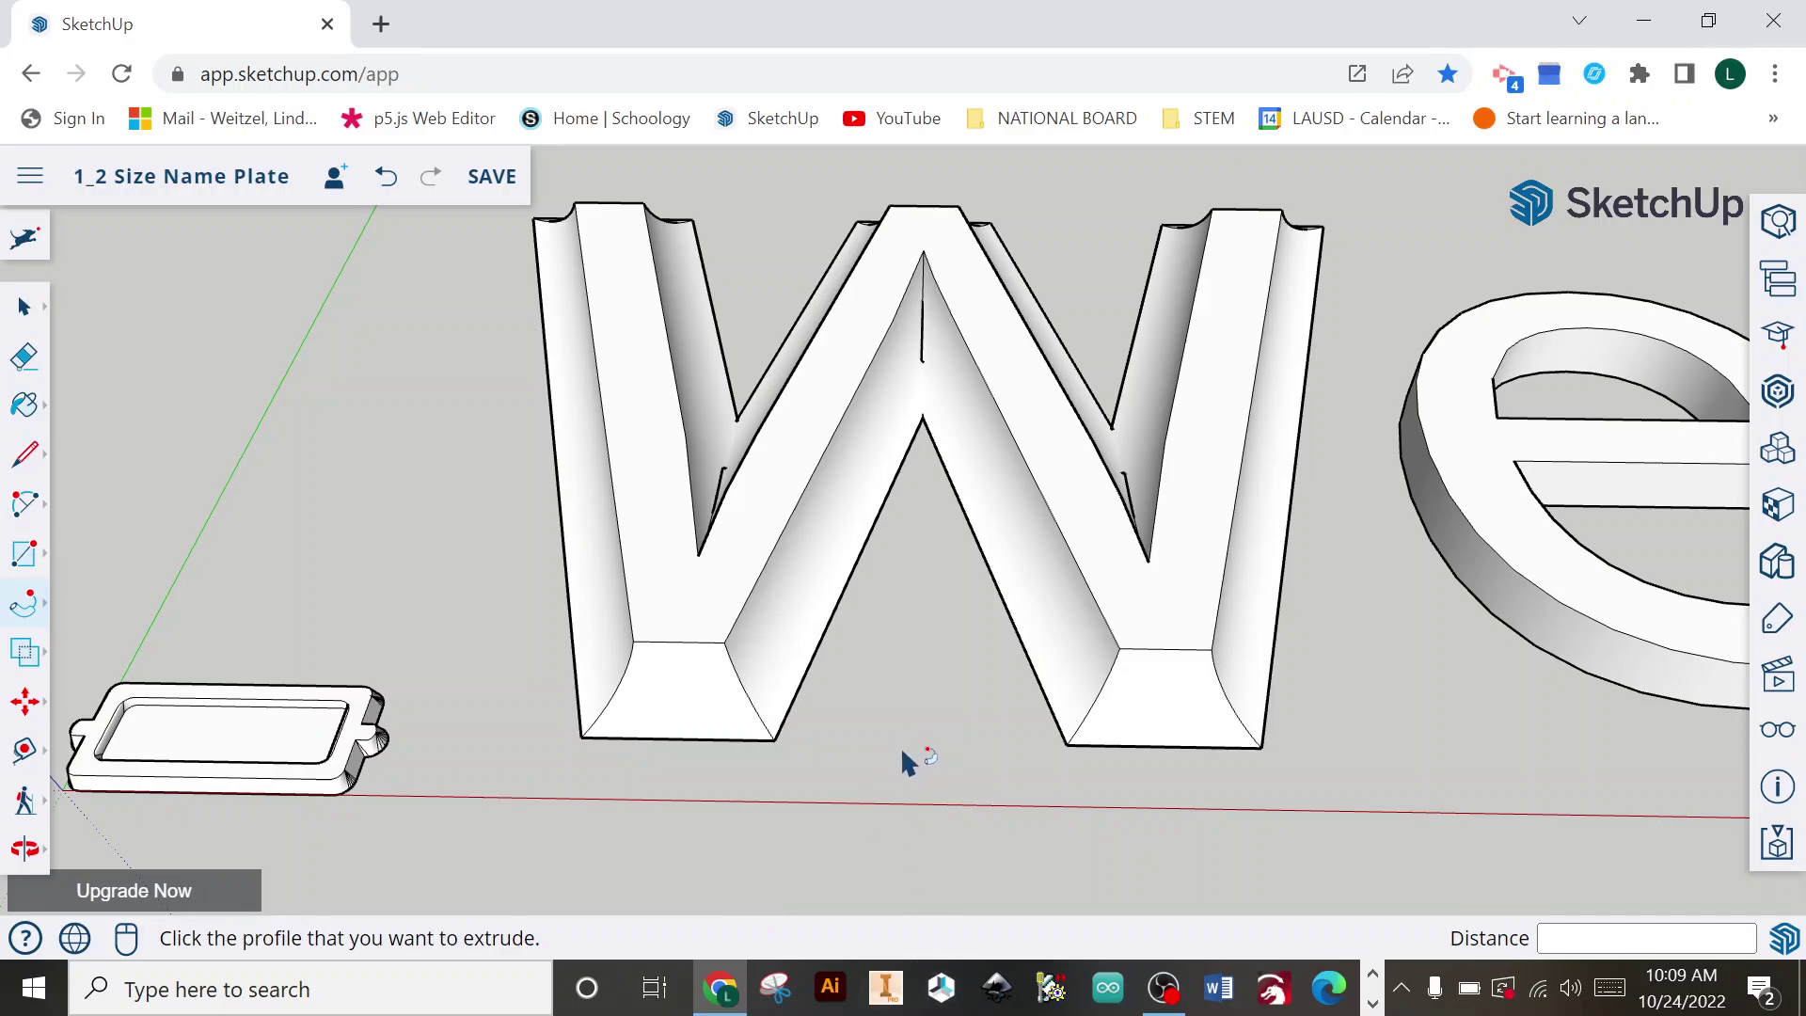
Step: Orbit around the lettering to inspect the rounded W and look down on the e
key(space)
middle_drag(1478, 823, 718, 640)
middle_drag(915, 718, 1269, 767)
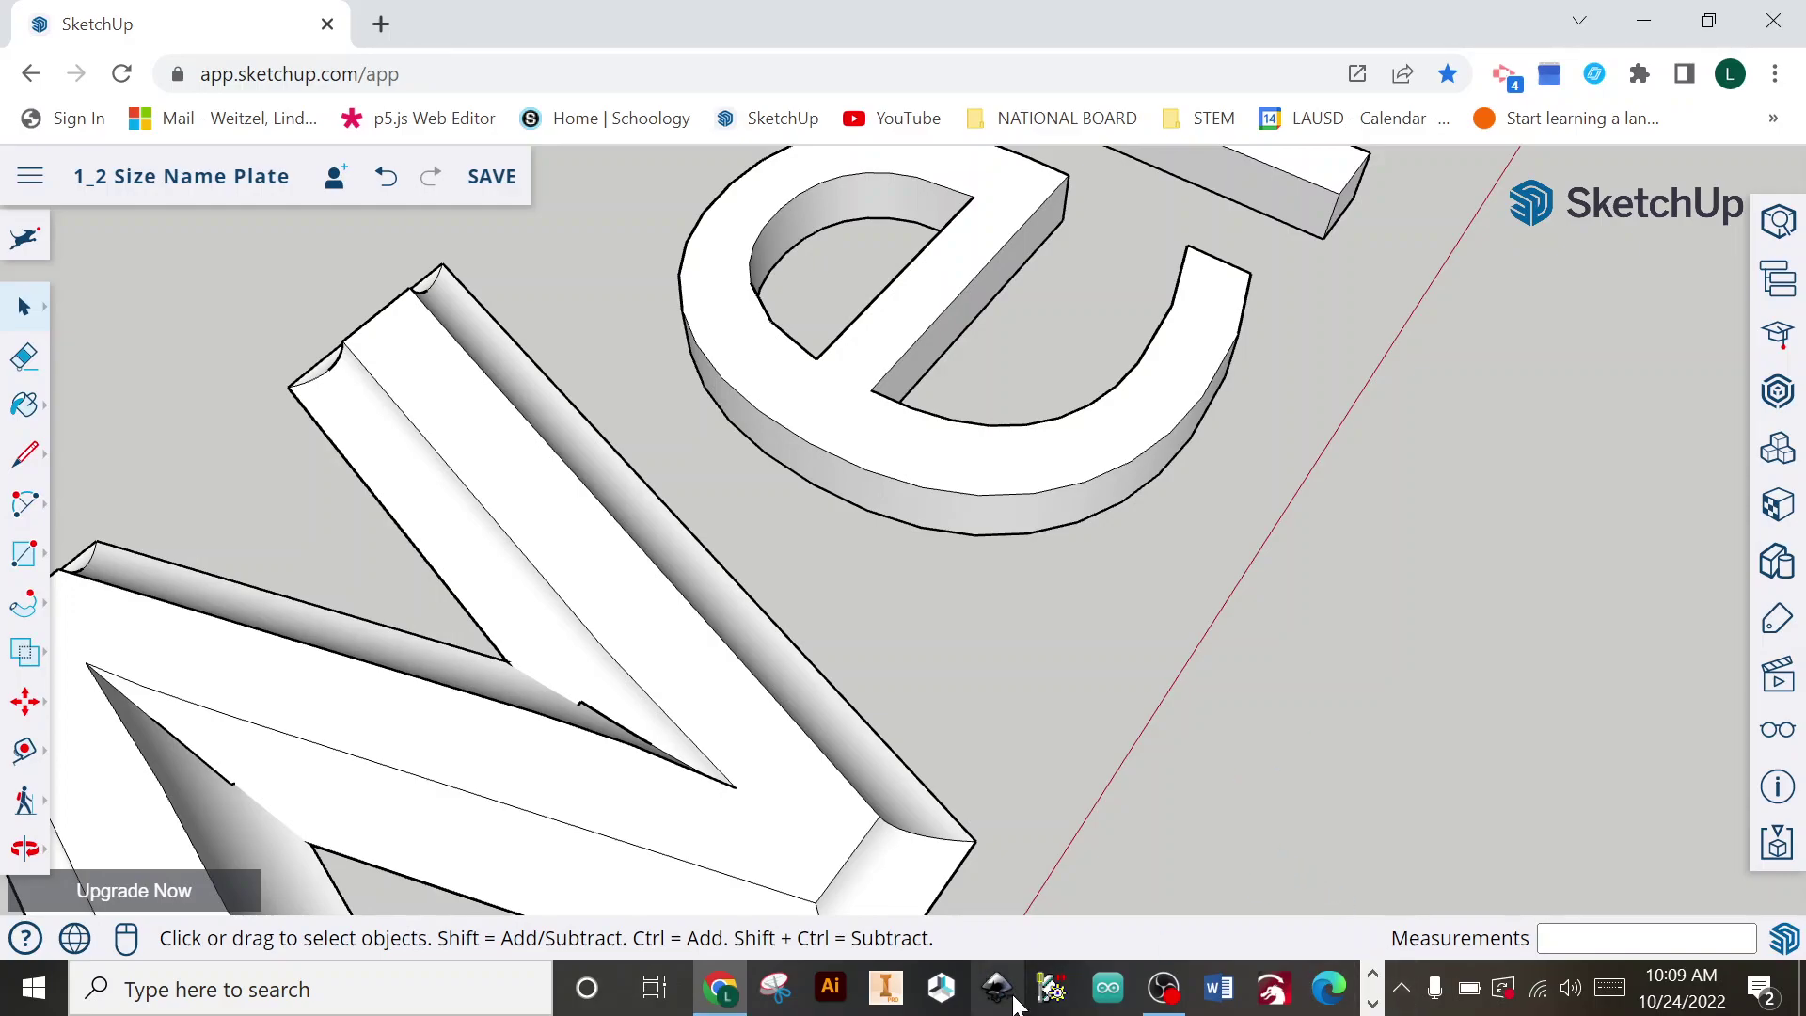
click(1167, 988)
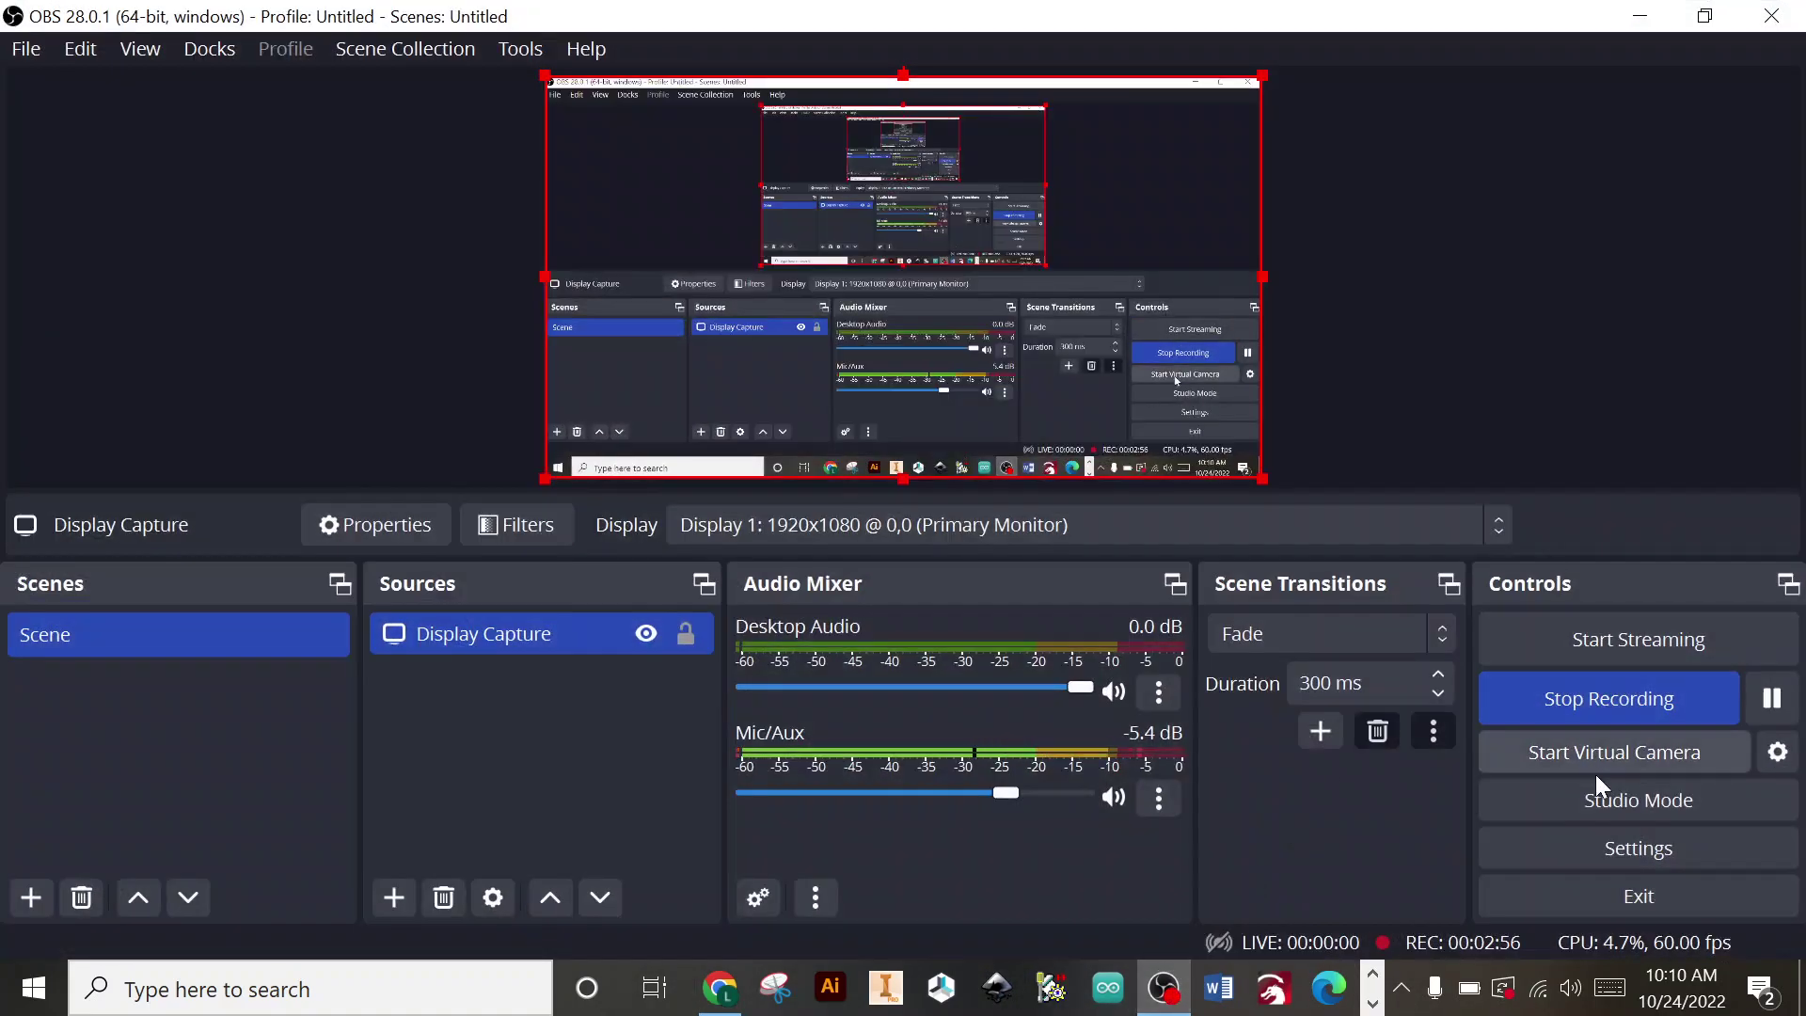
click(1629, 23)
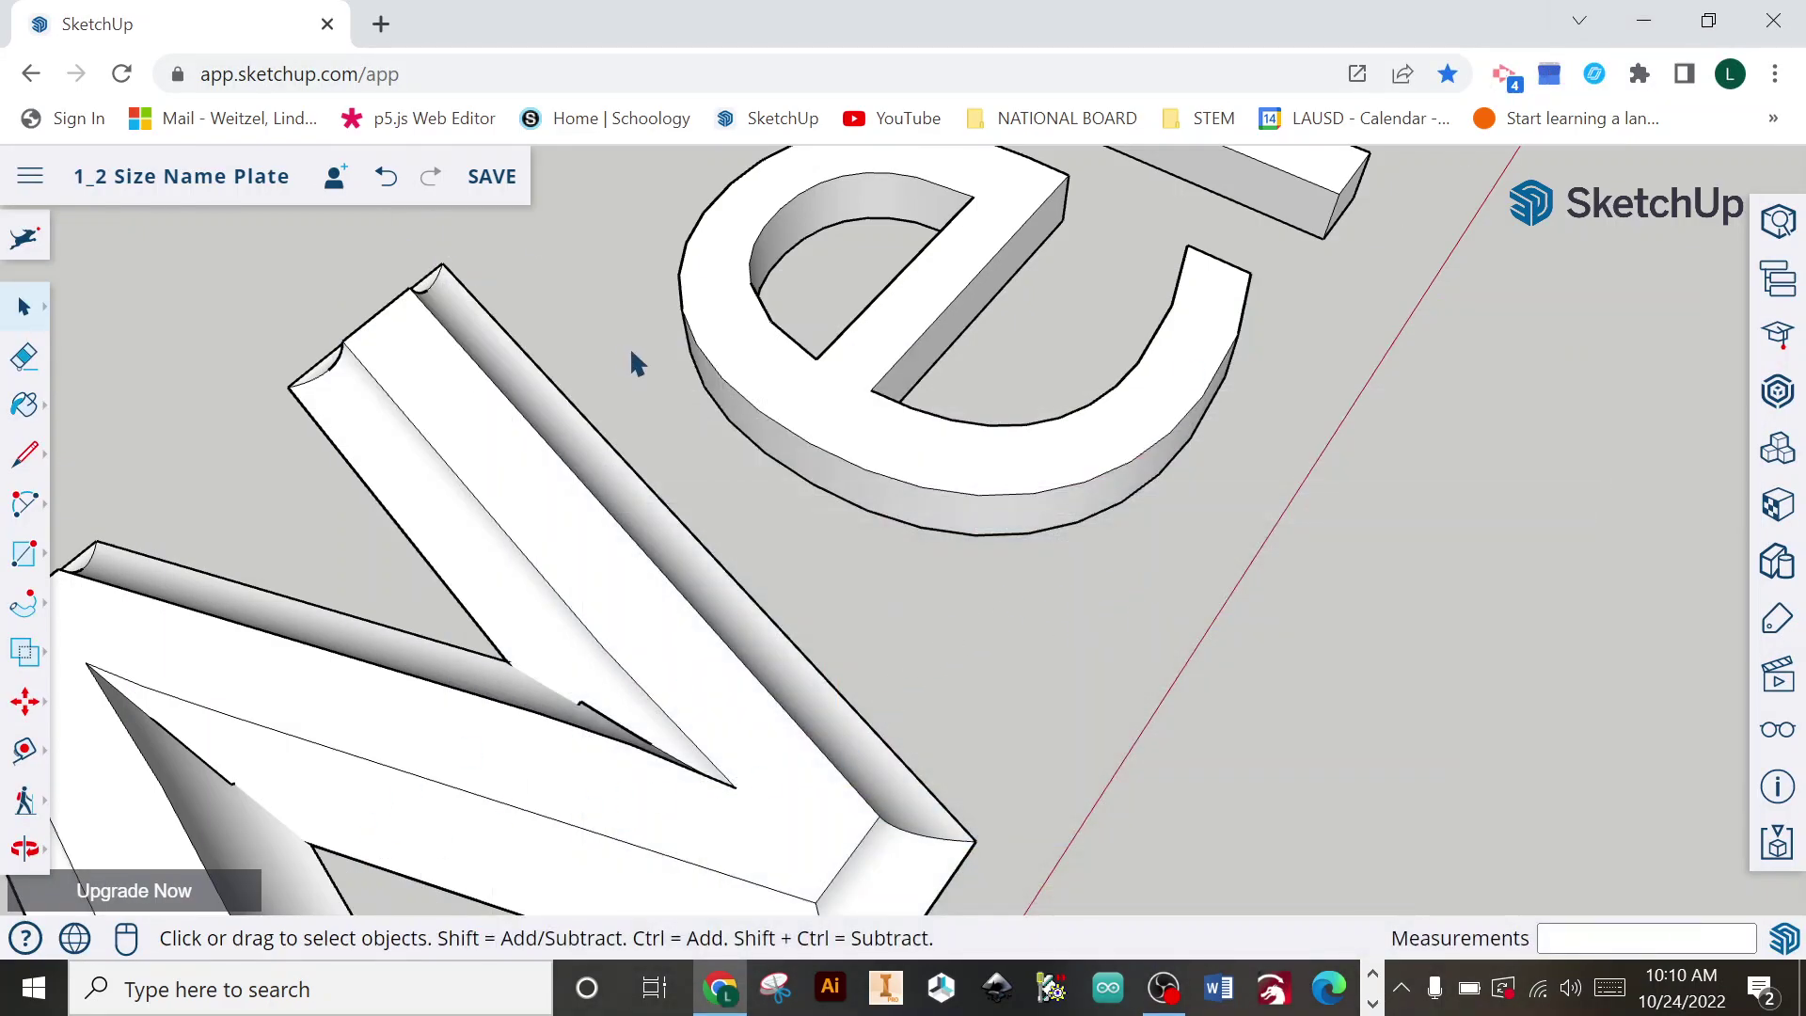
middle_drag(637, 363, 711, 532)
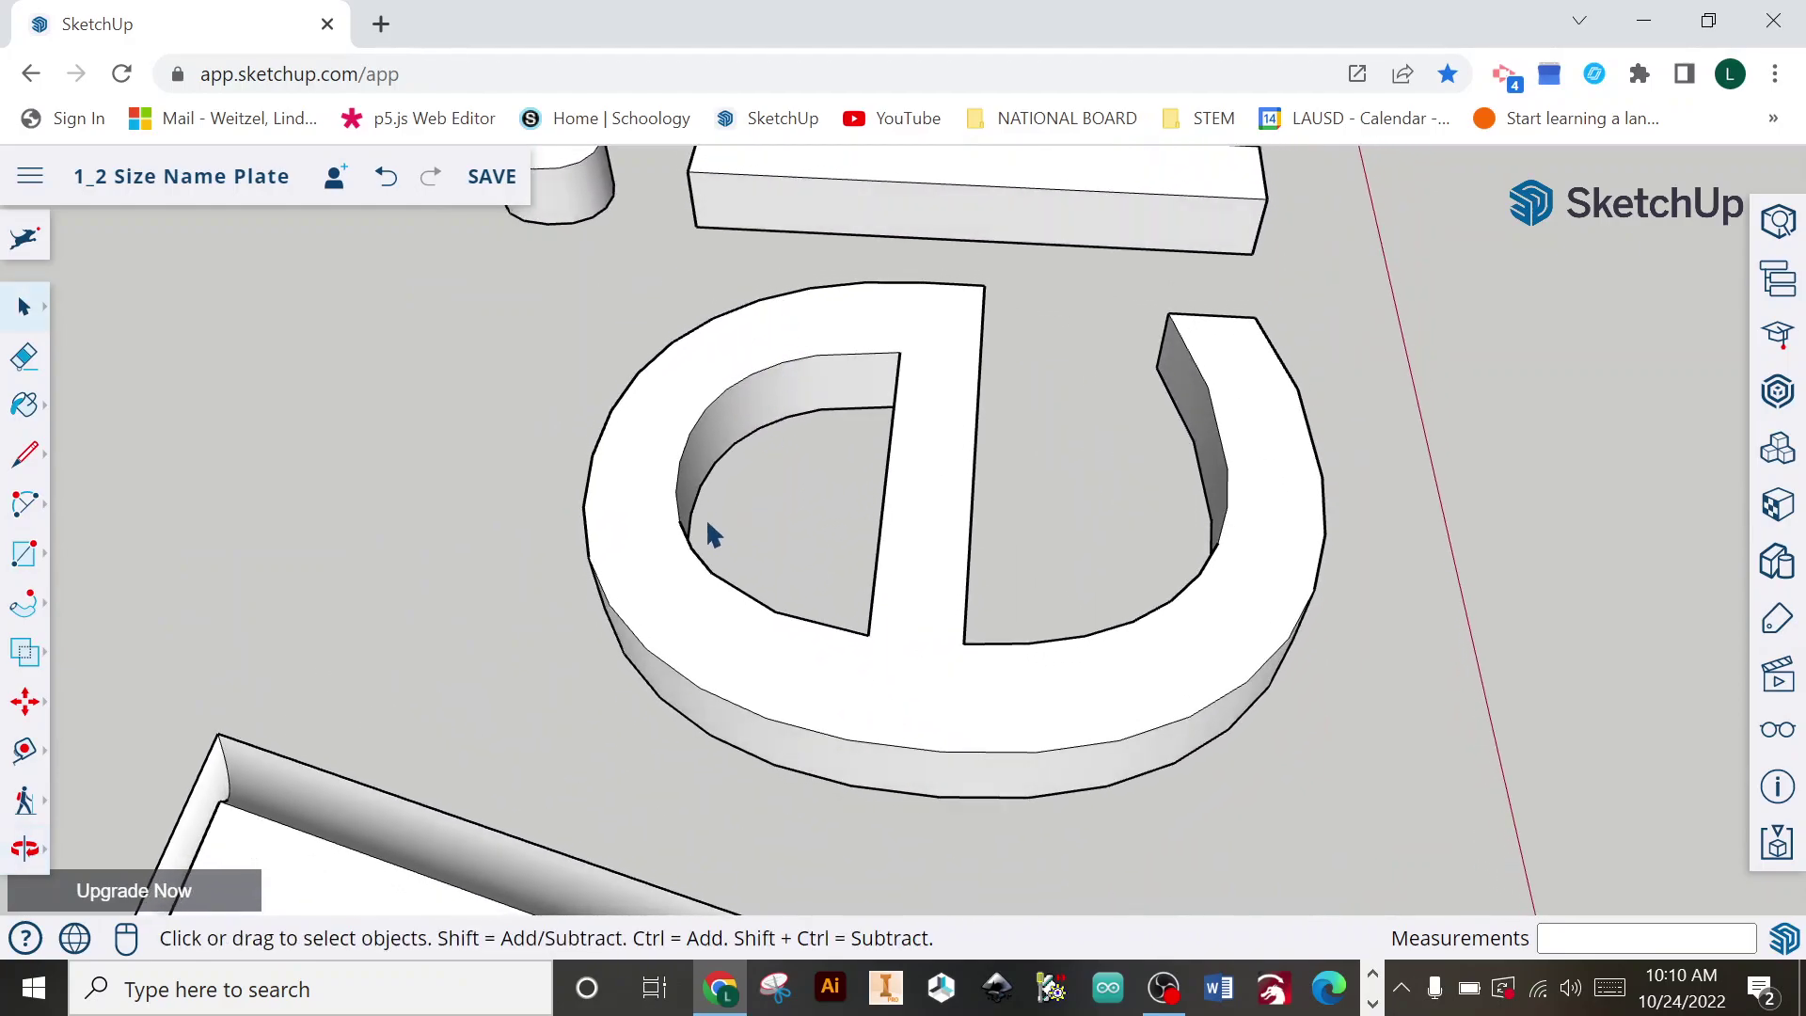
Step: Draw a small square against the e's inner top edge
key(r)
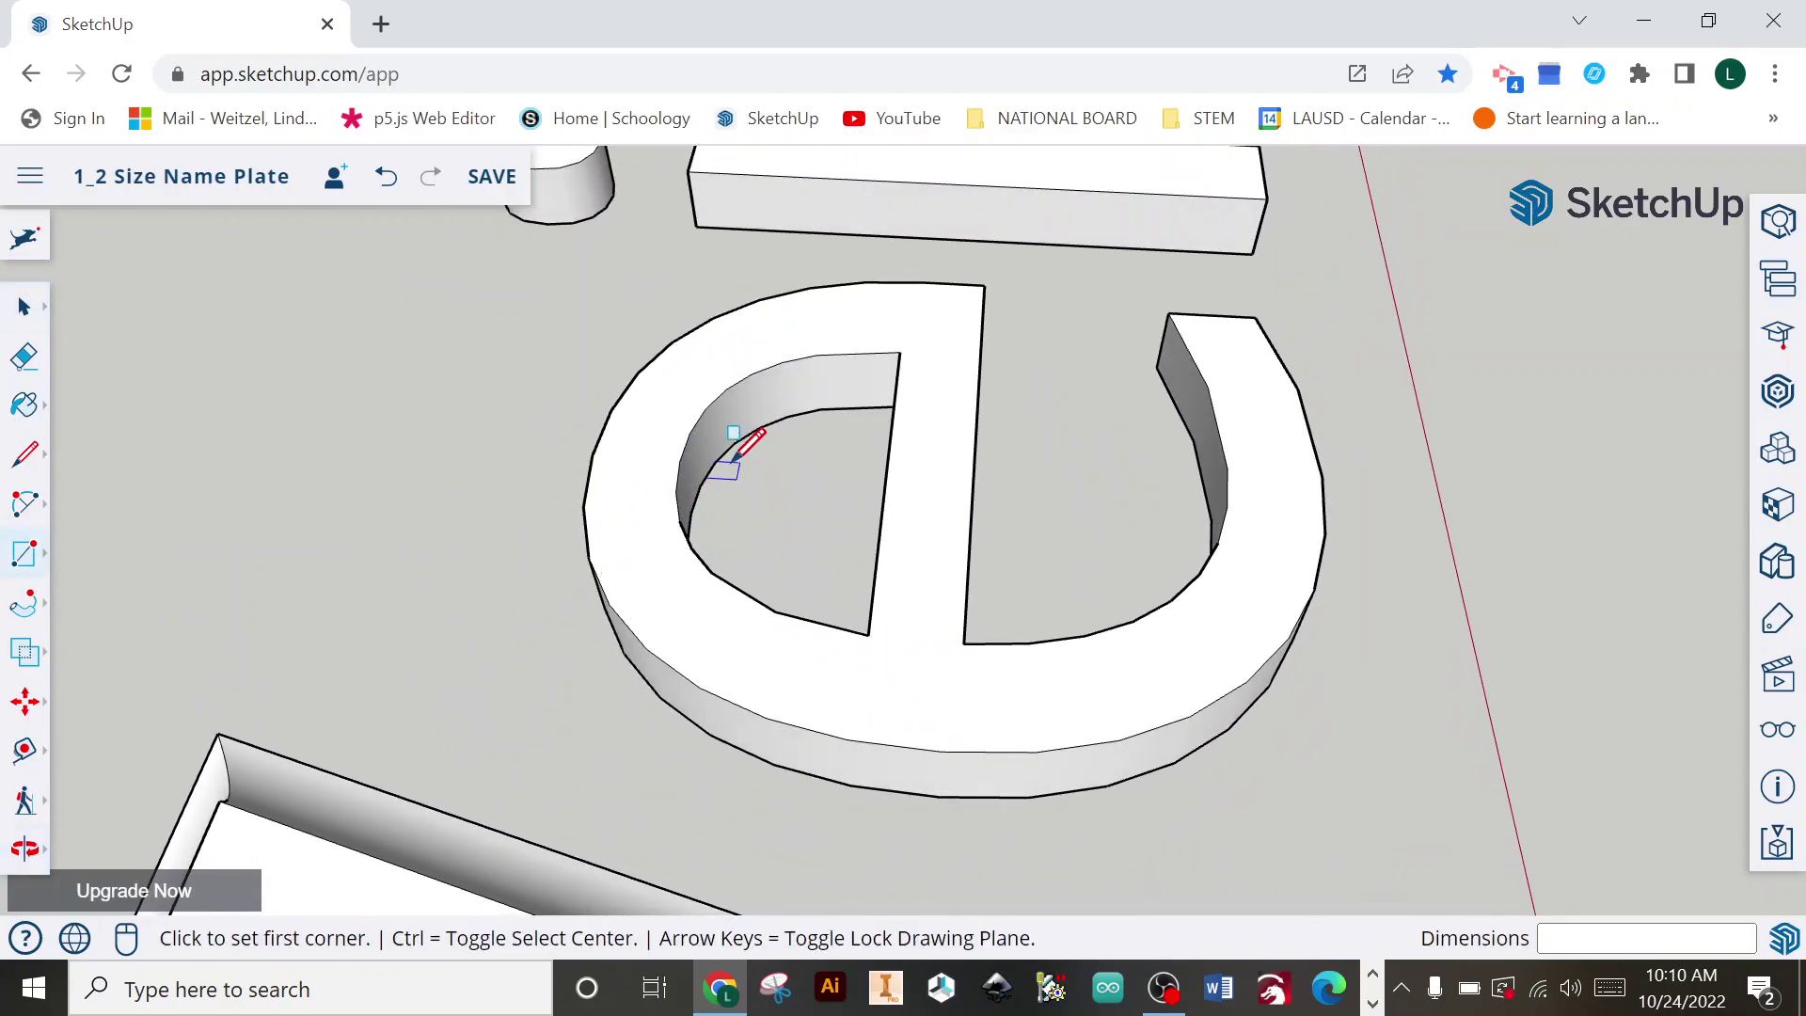
click(682, 458)
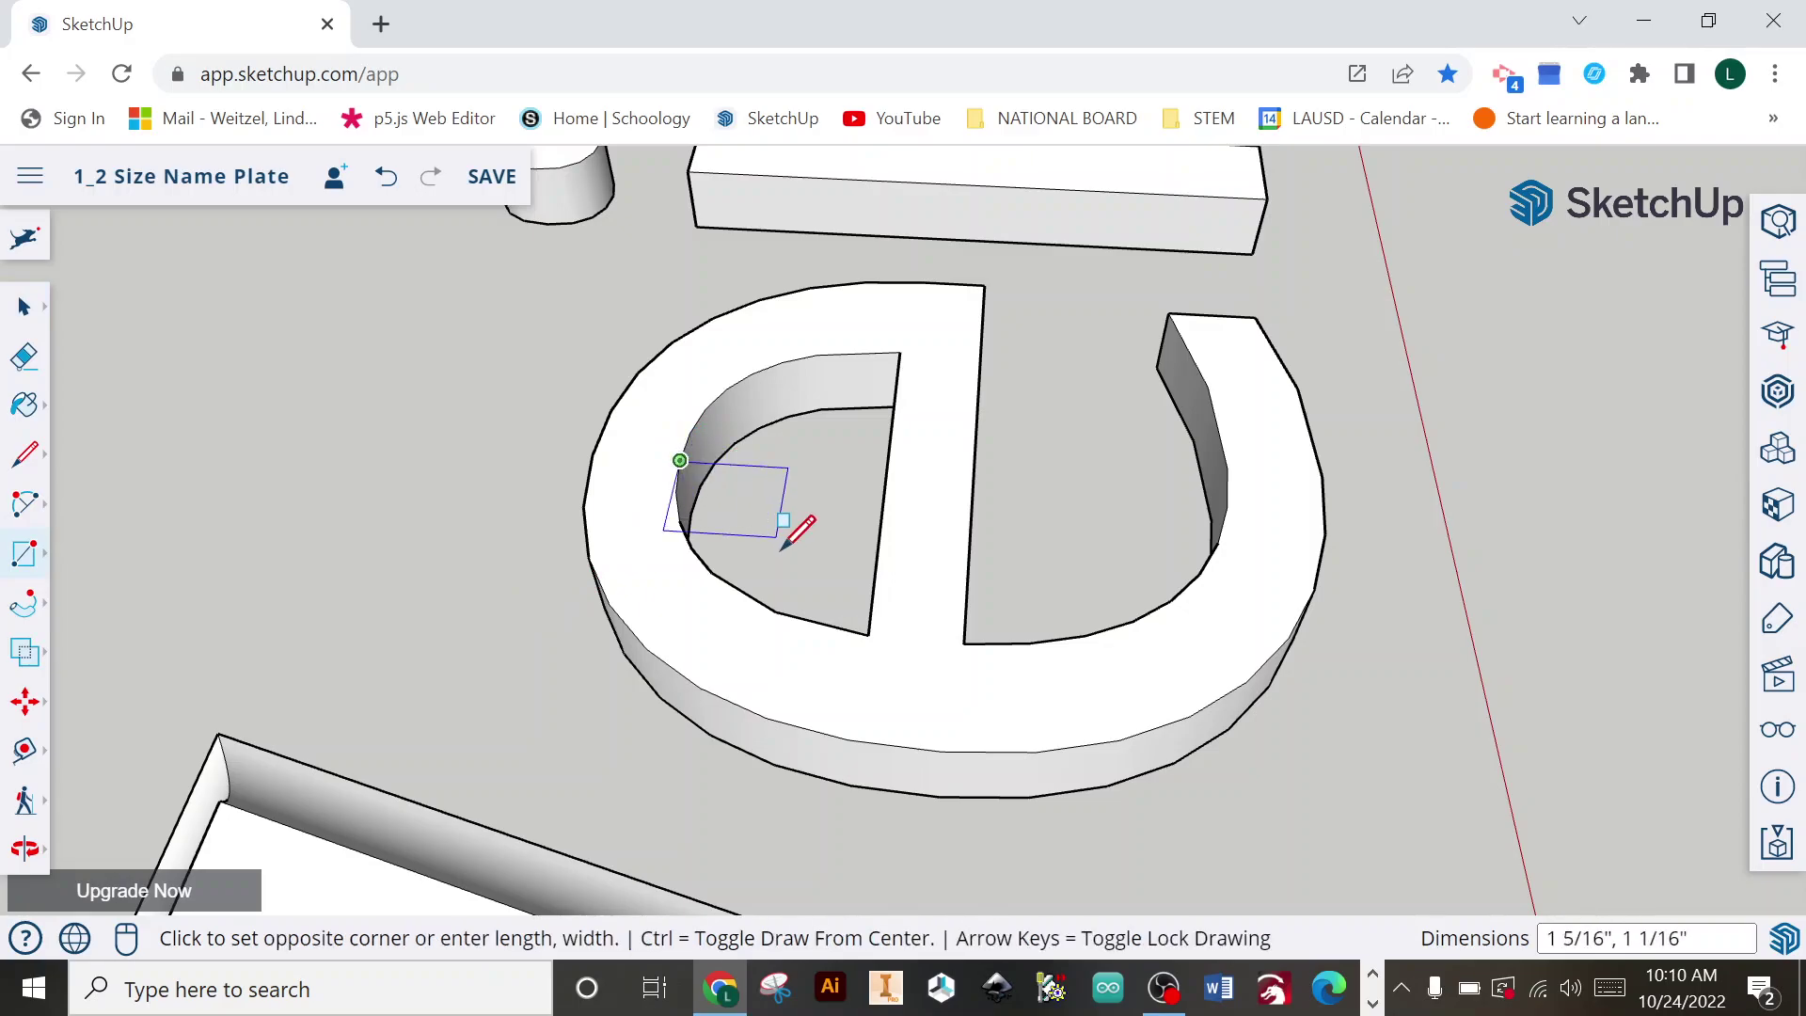
middle_drag(794, 524, 764, 470)
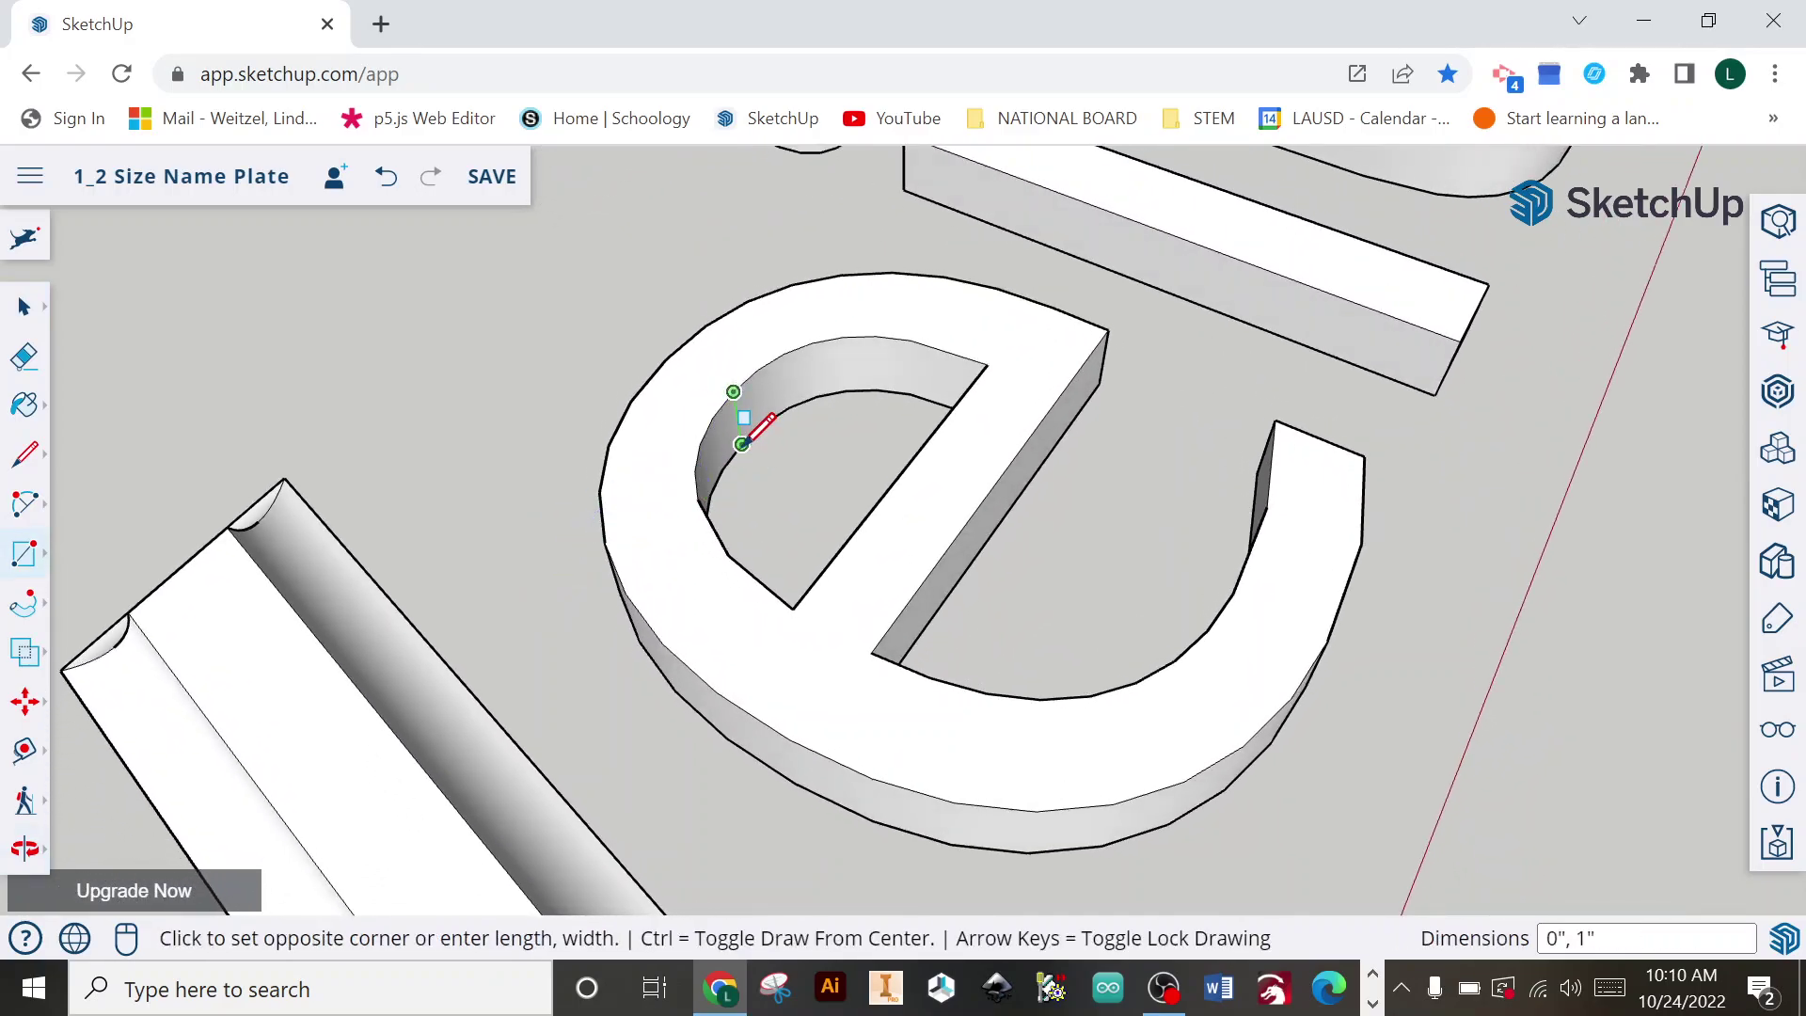
click(806, 473)
scroll(778, 461, up, 5)
middle_drag(778, 467, 835, 749)
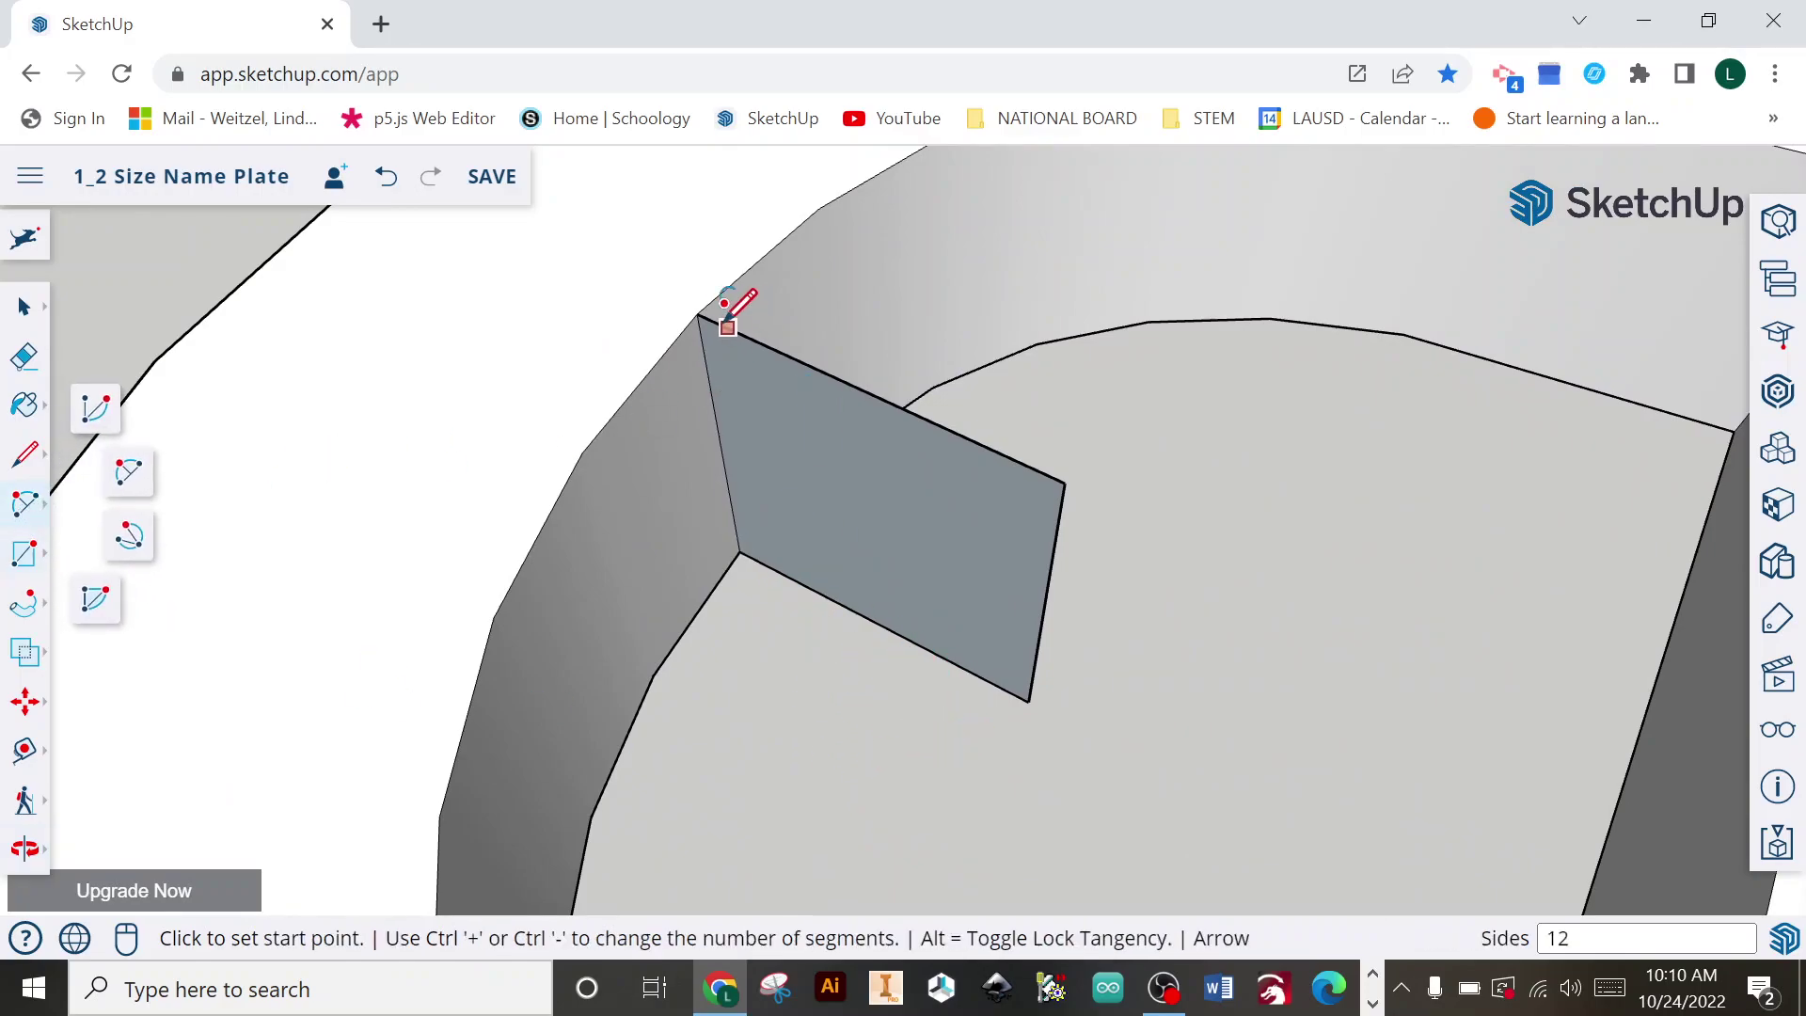
Step: Arc across the e's square, erase its outer edges, and inspect the opening
click(697, 313)
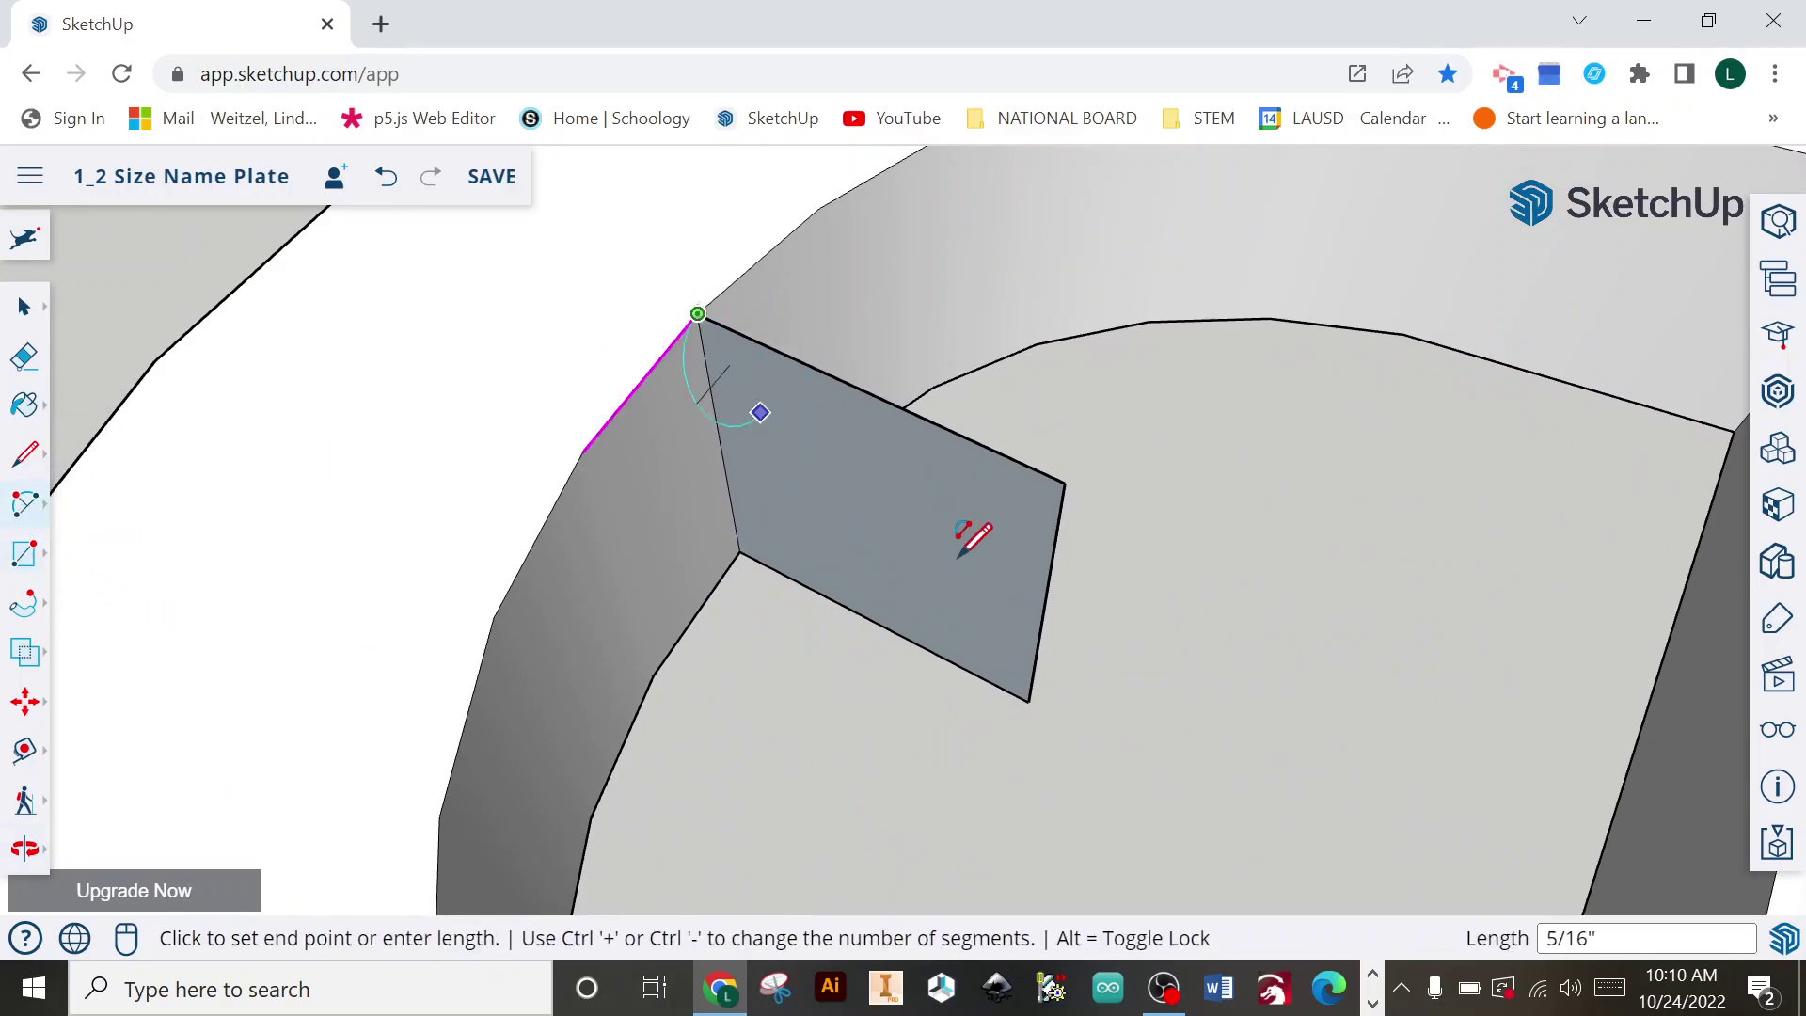
click(1029, 701)
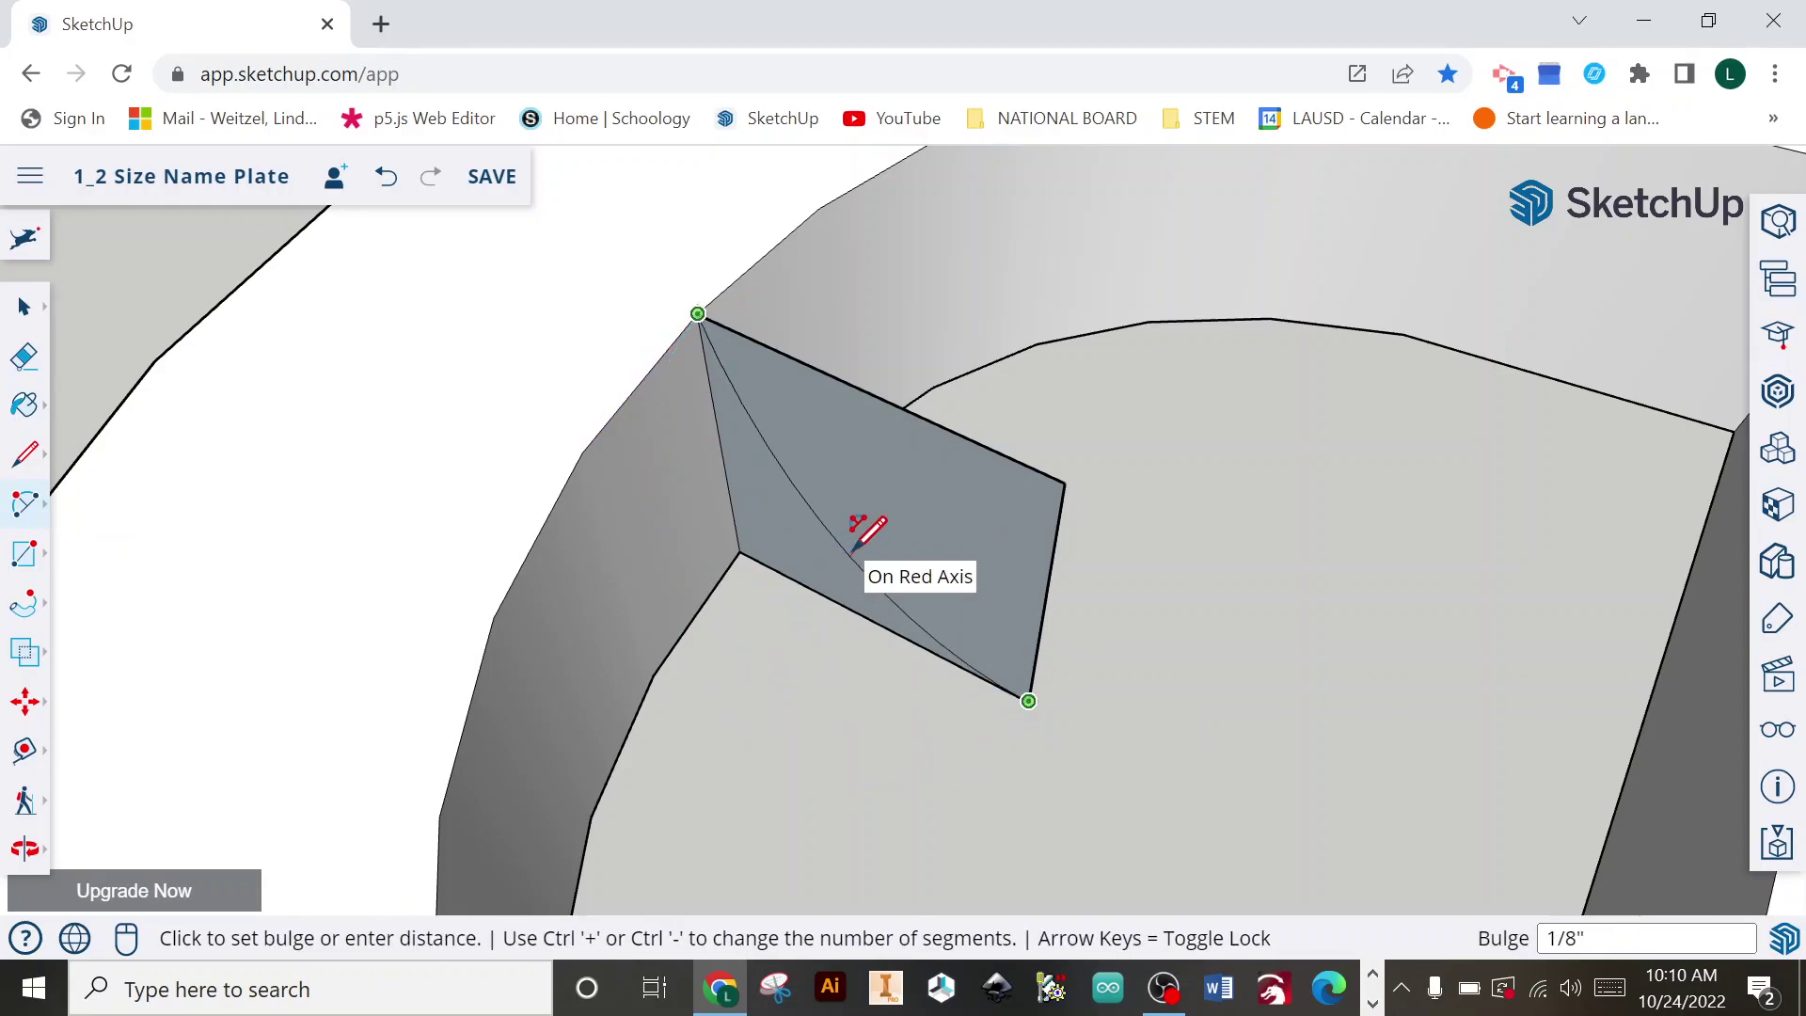
click(851, 544)
key(e)
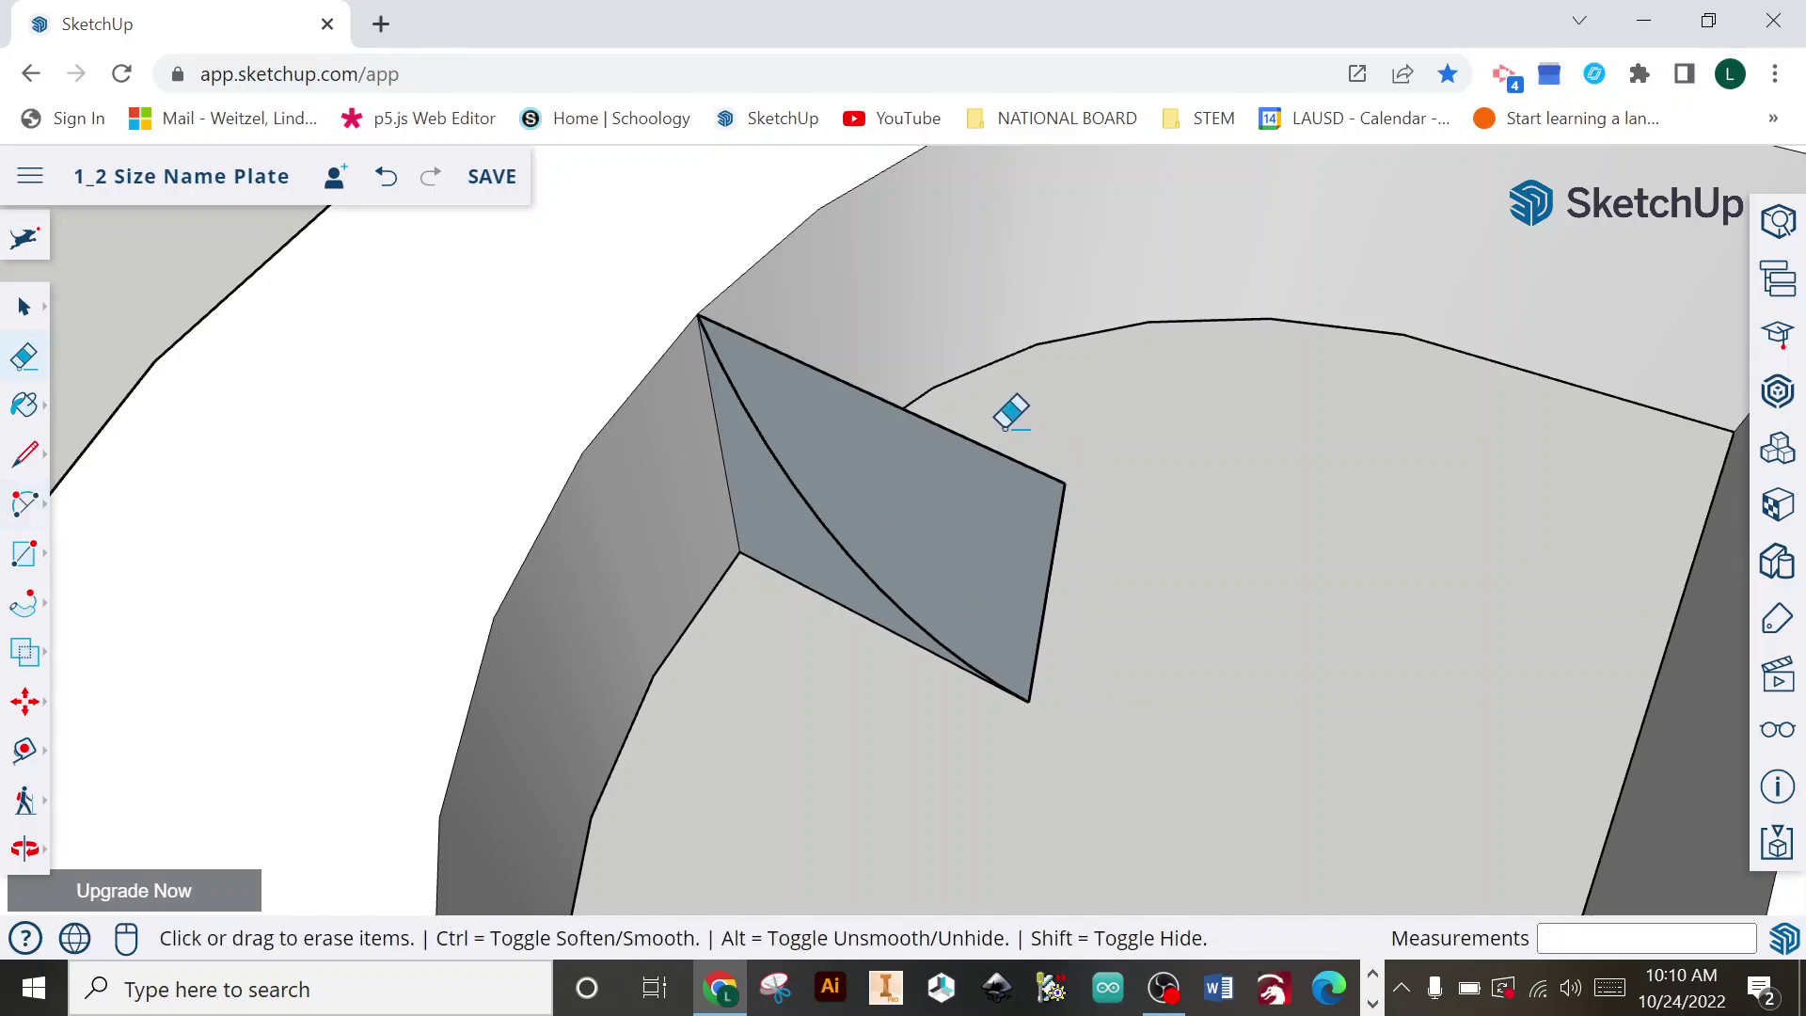
mouse_move(1012, 407)
mouse_down()
mouse_move(1001, 491)
mouse_move(1073, 590)
mouse_move(1052, 547)
mouse_up()
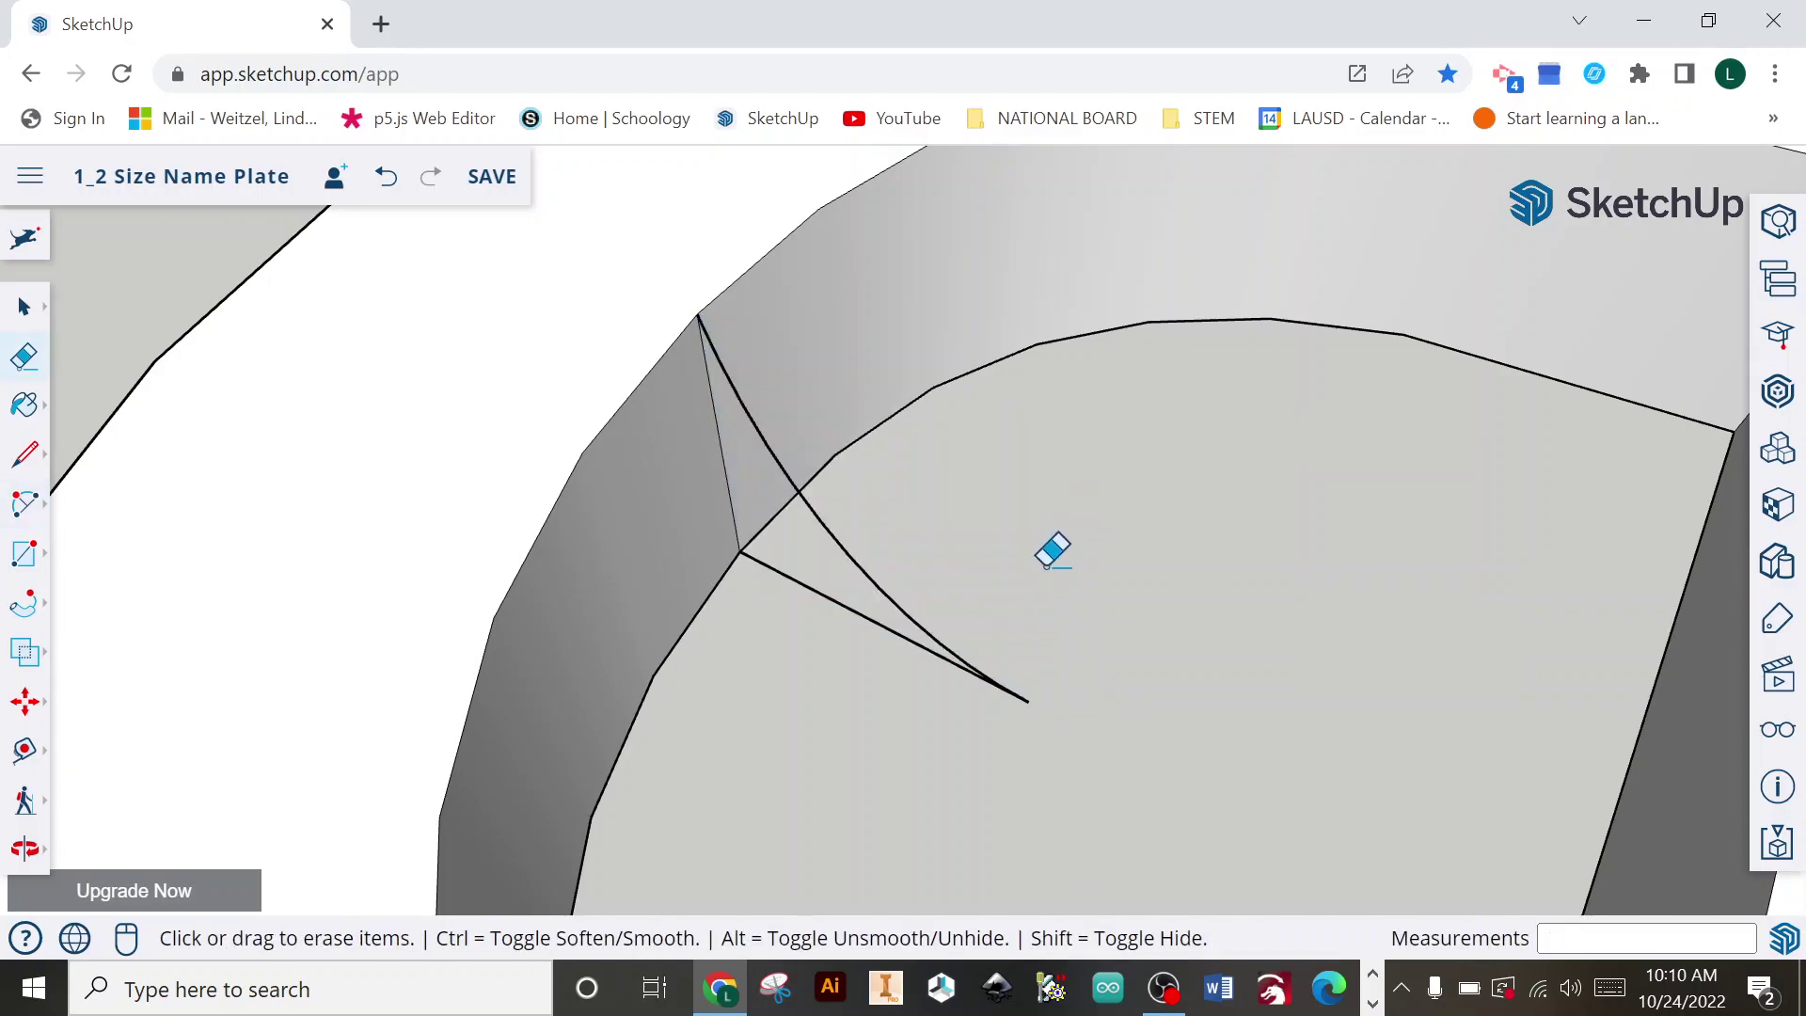
scroll(1072, 555, down, 3)
scroll(1073, 559, up, 5)
scroll(1066, 564, down, 2)
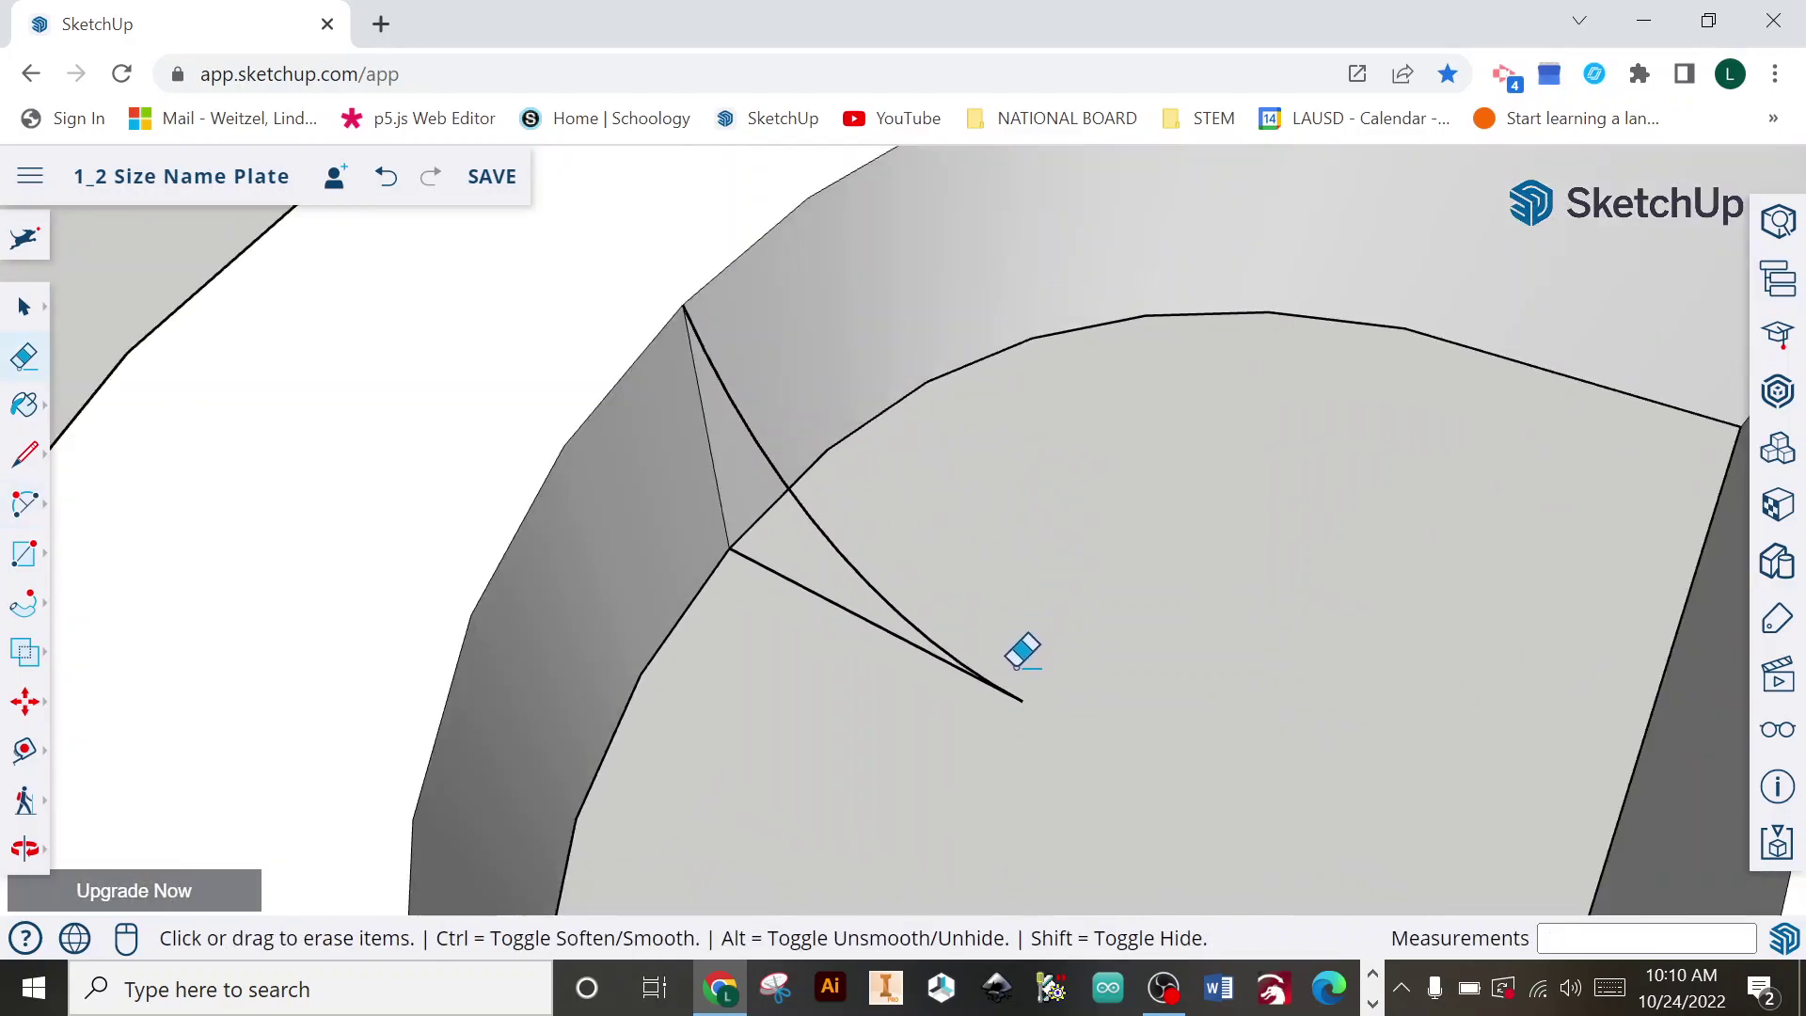
mouse_move(1025, 649)
middle_down()
mouse_move(1117, 279)
mouse_move(837, 607)
mouse_move(565, 580)
mouse_move(617, 646)
mouse_move(1177, 633)
mouse_move(1198, 562)
mouse_move(1158, 553)
middle_up()
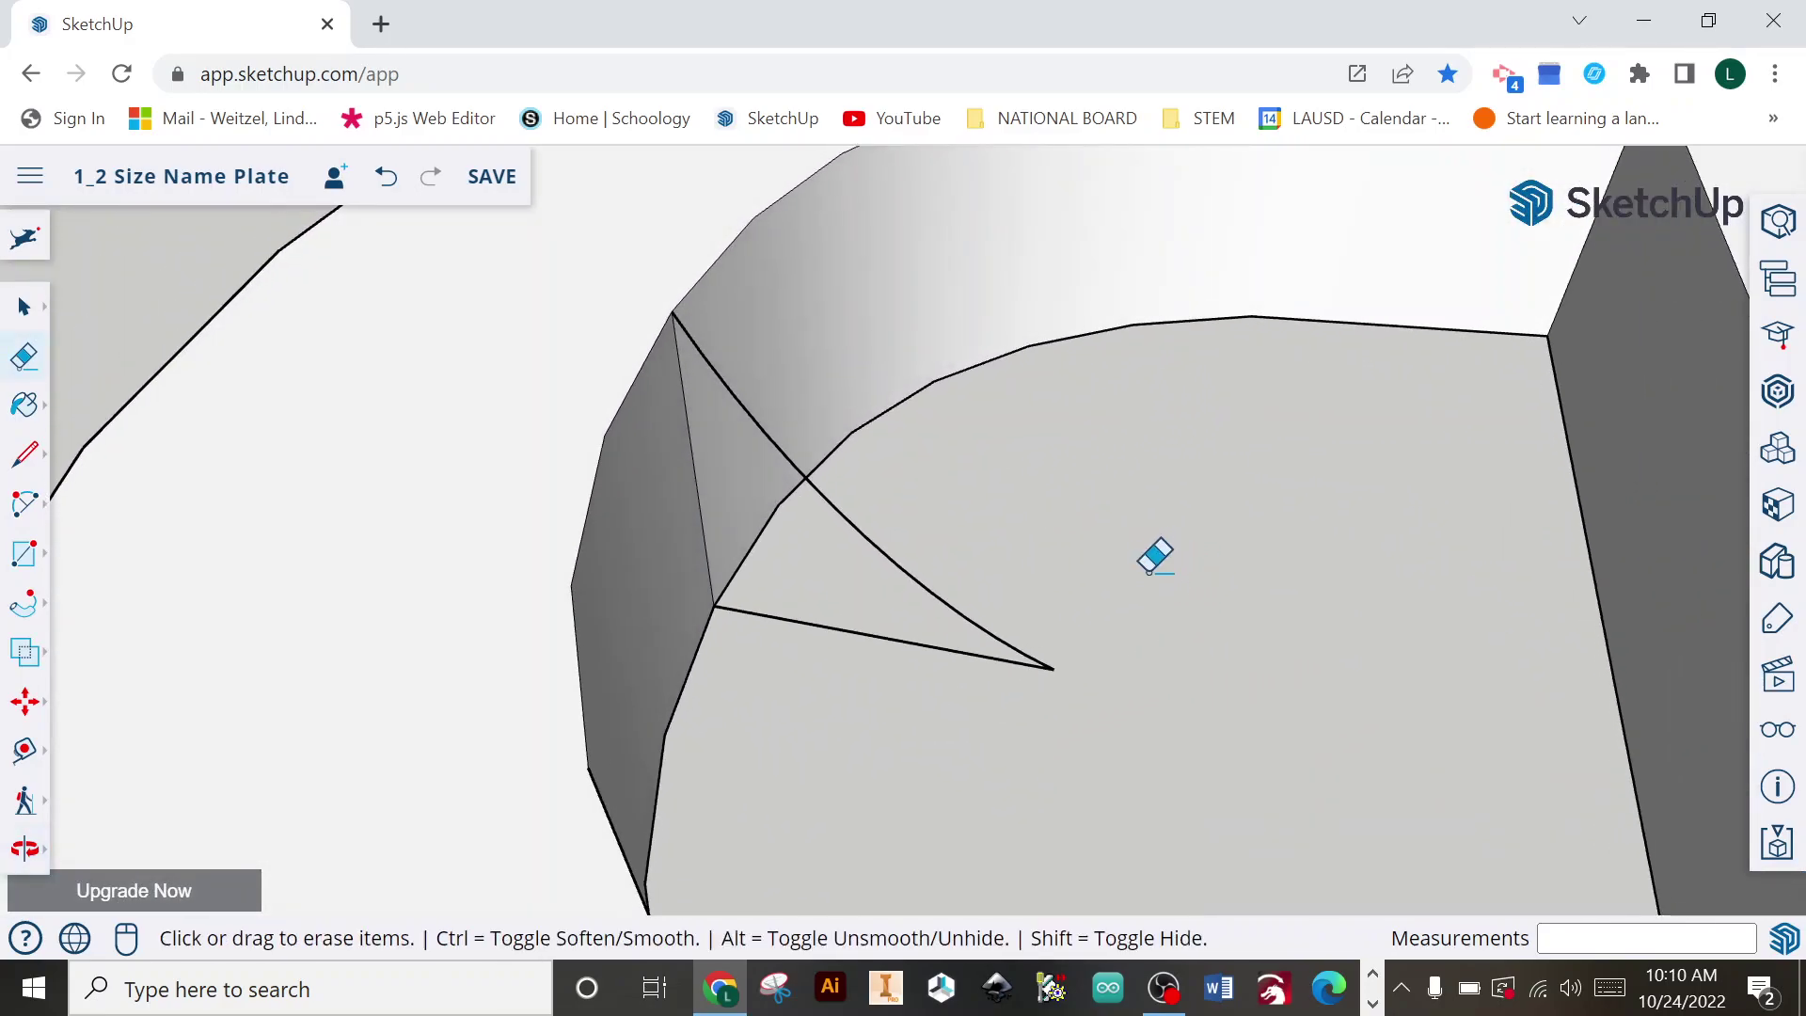
Step: Restore the rectangle, redraw a corner-to-corner two-point arc, and erase its top and right edges
key(ctrl+z)
key(ctrl+z)
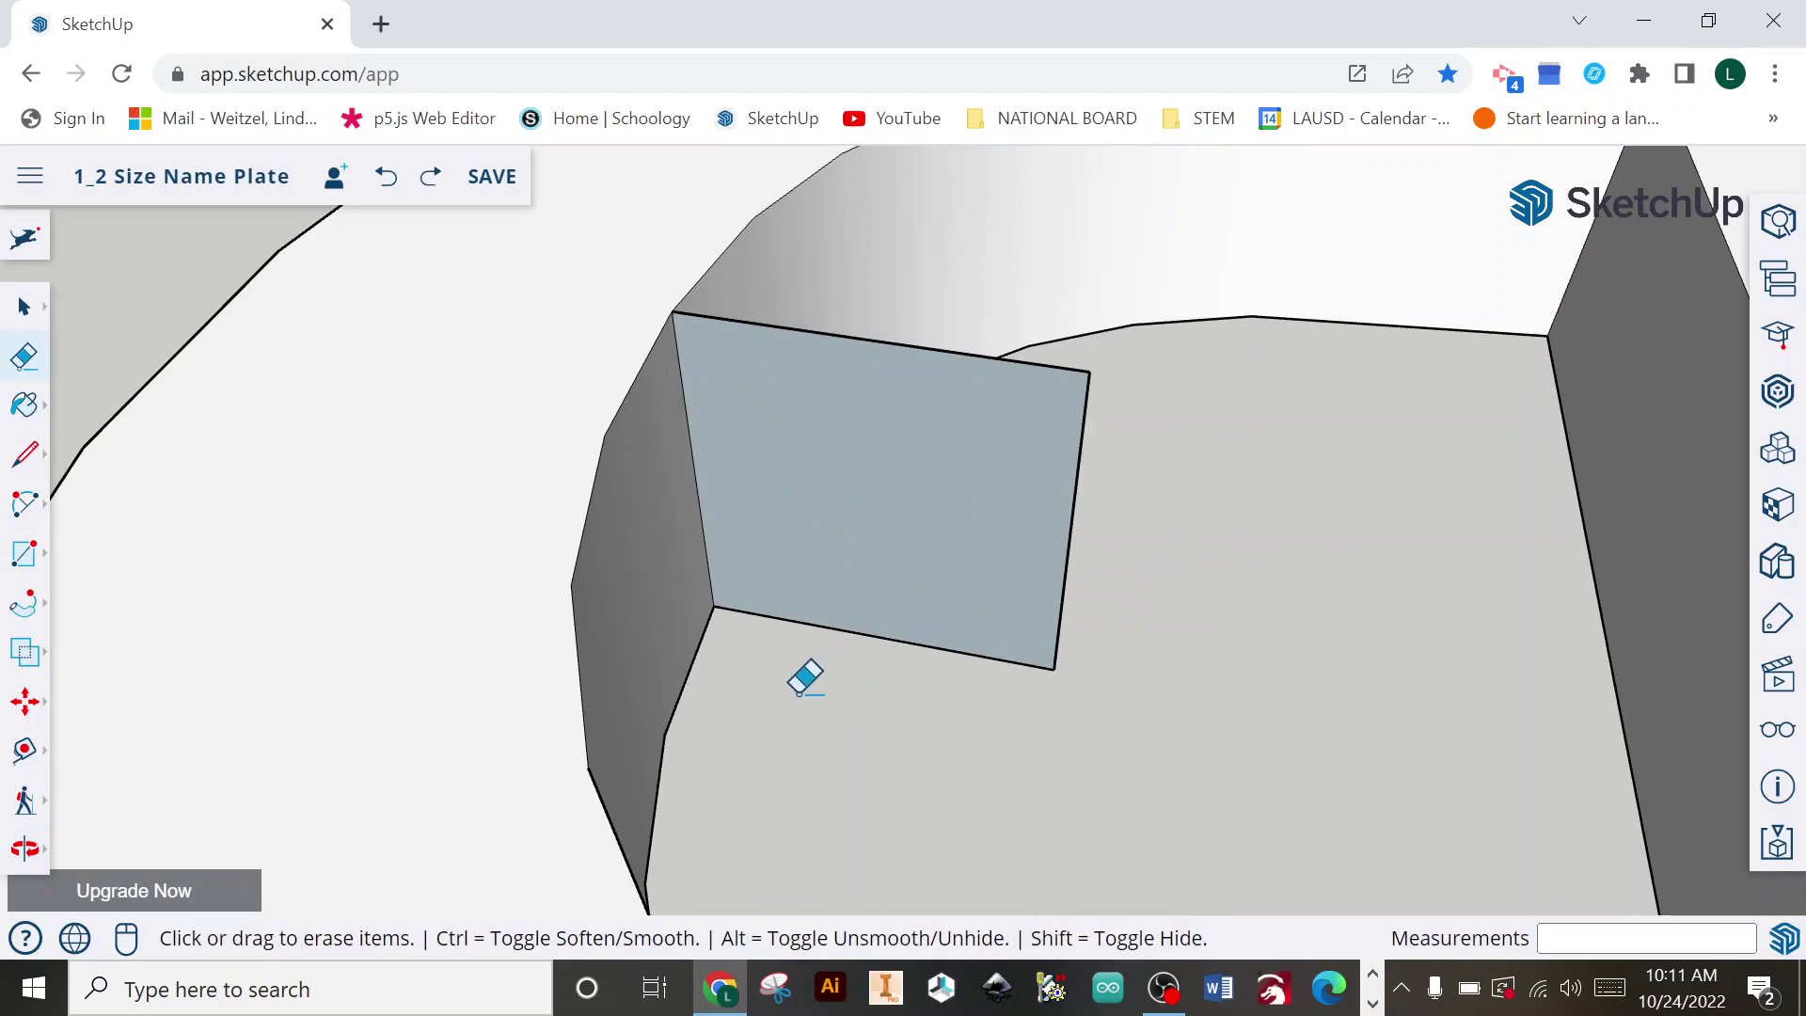
click(23, 512)
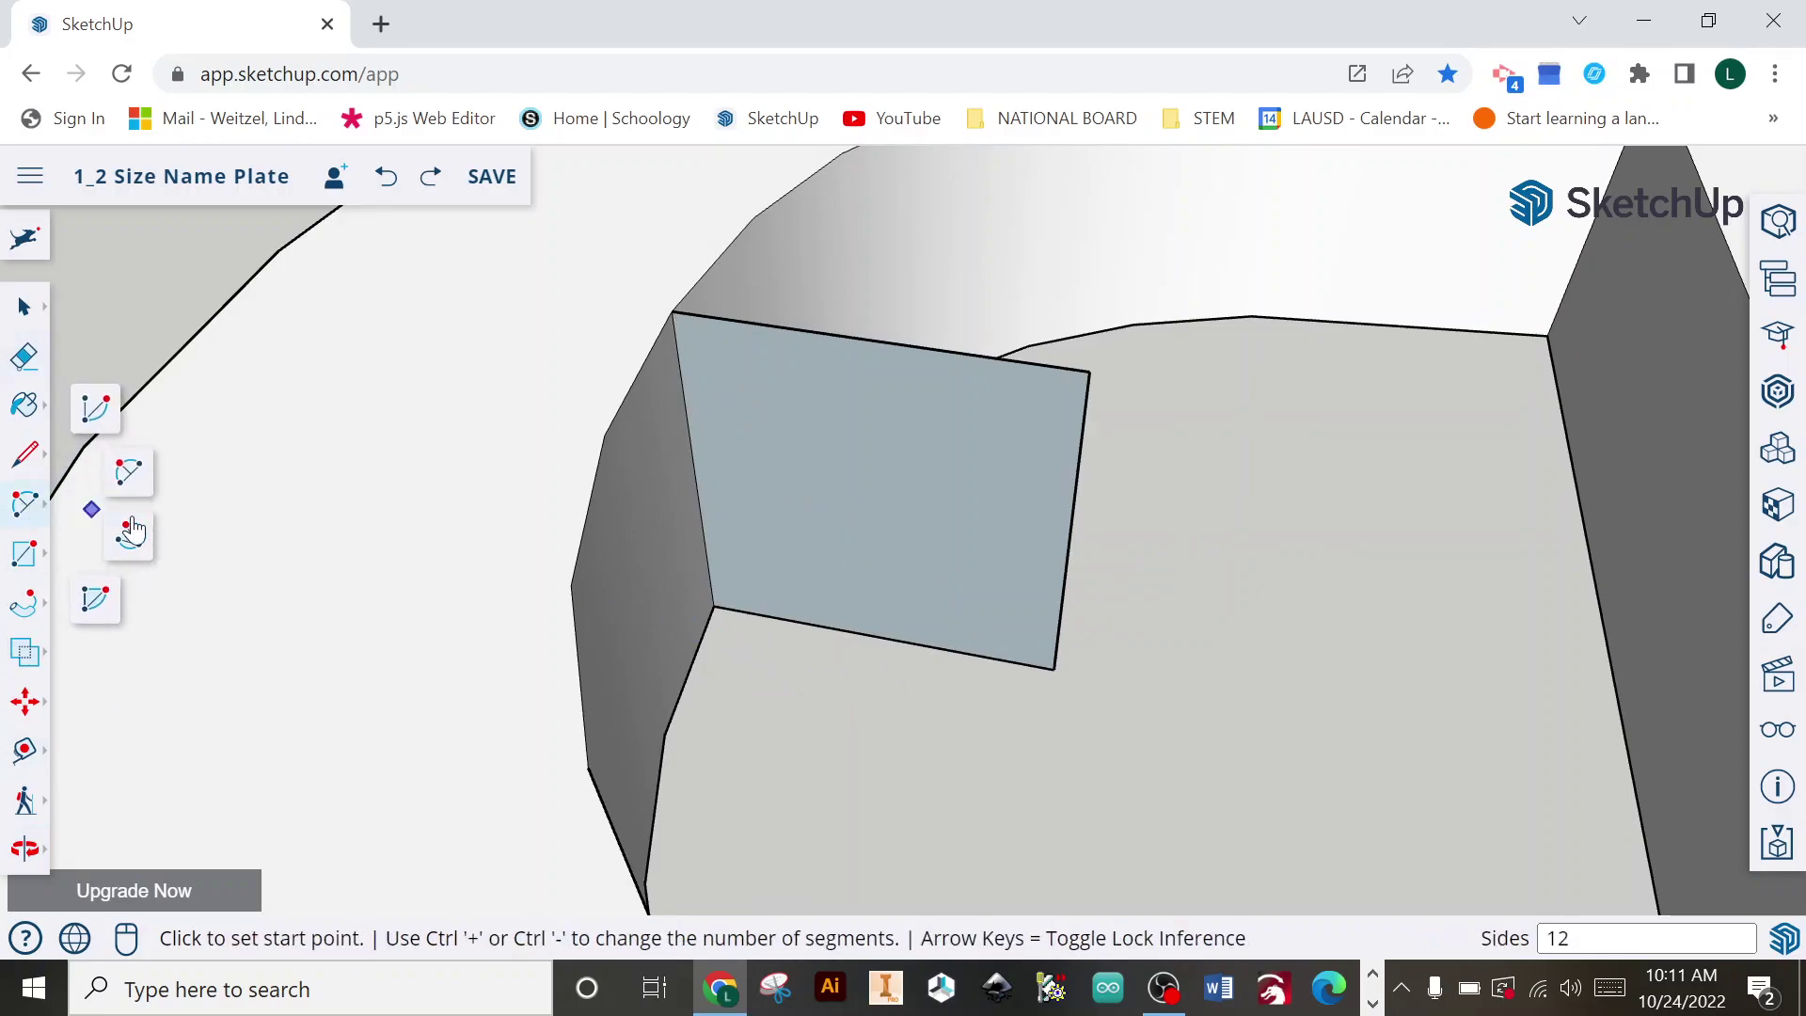
click(132, 476)
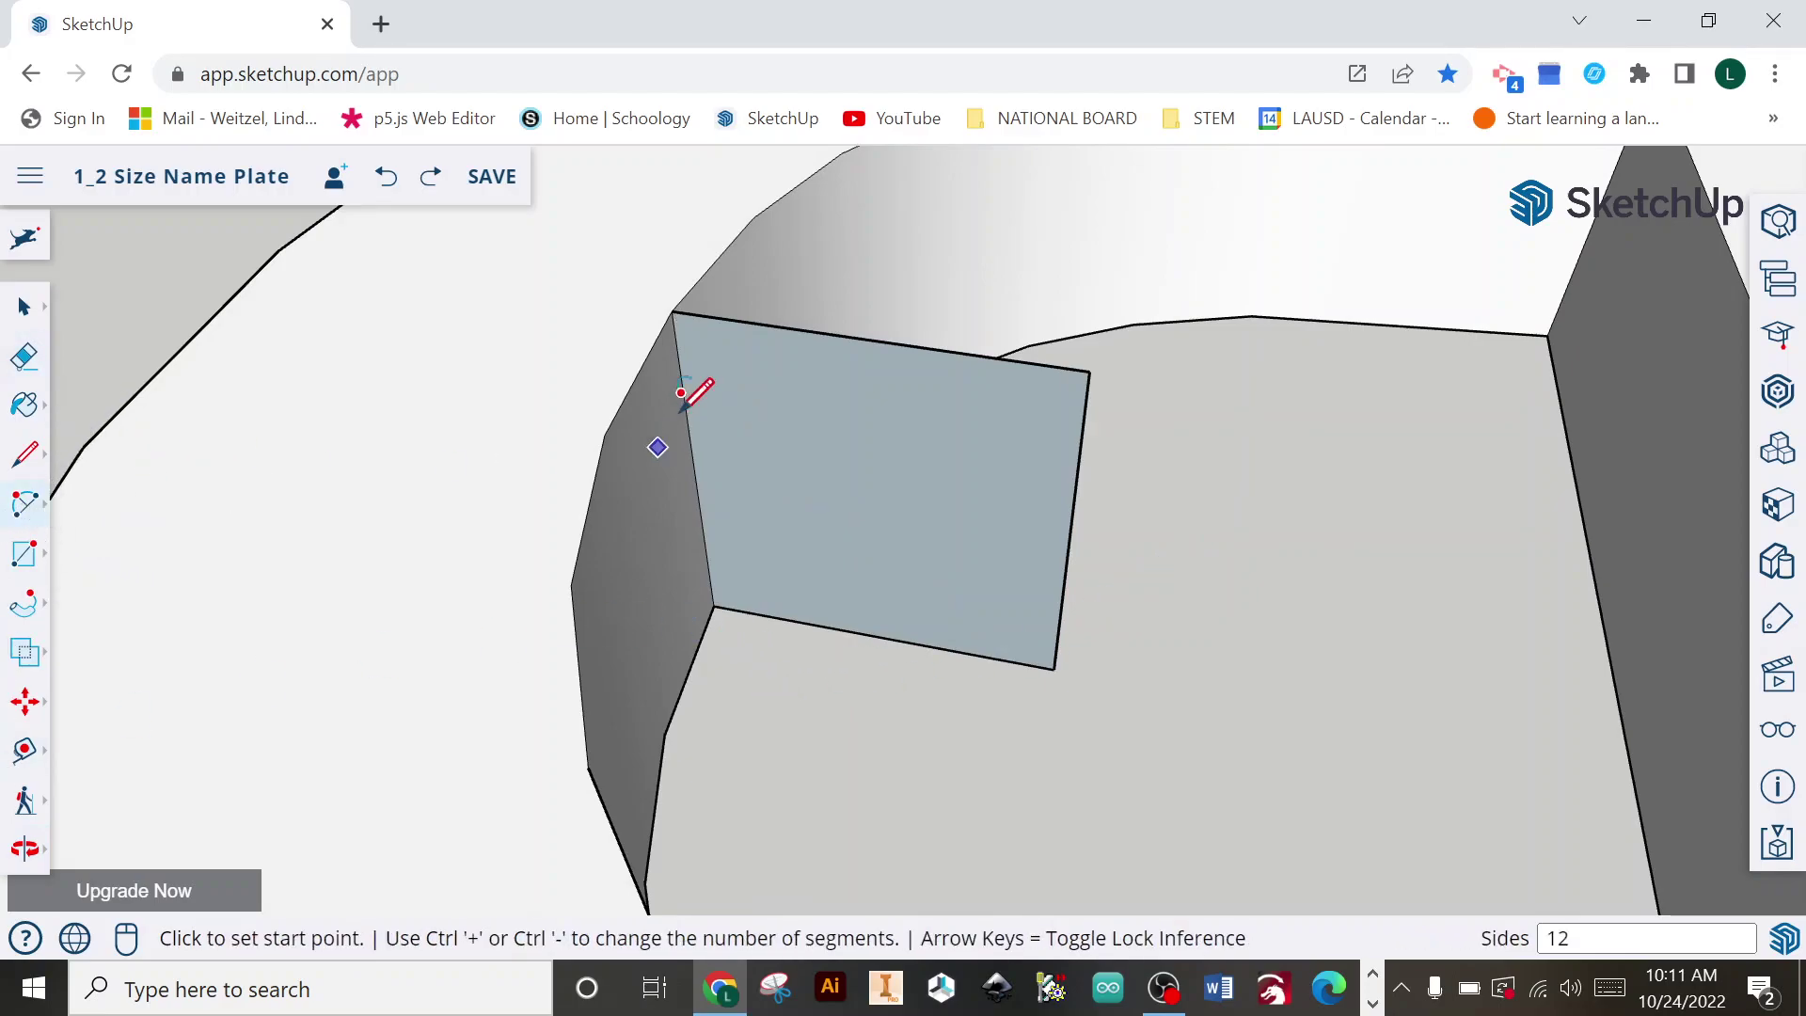
click(672, 310)
click(1054, 669)
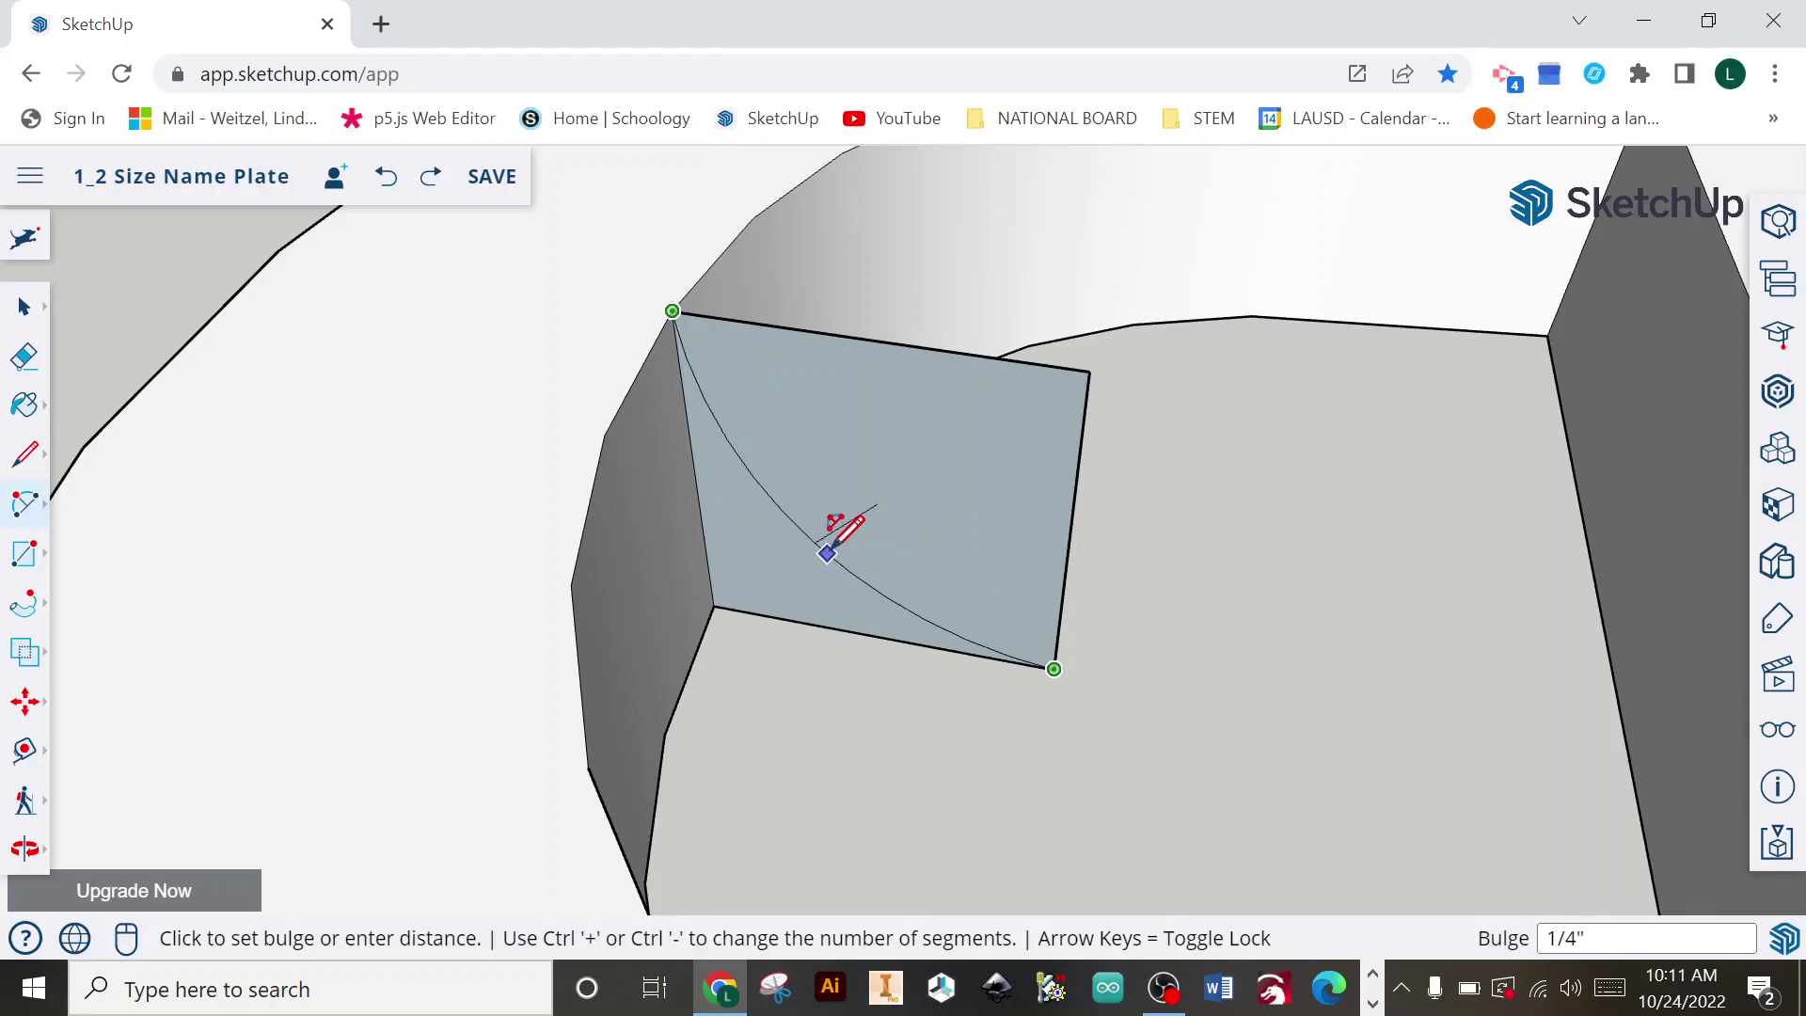
click(824, 550)
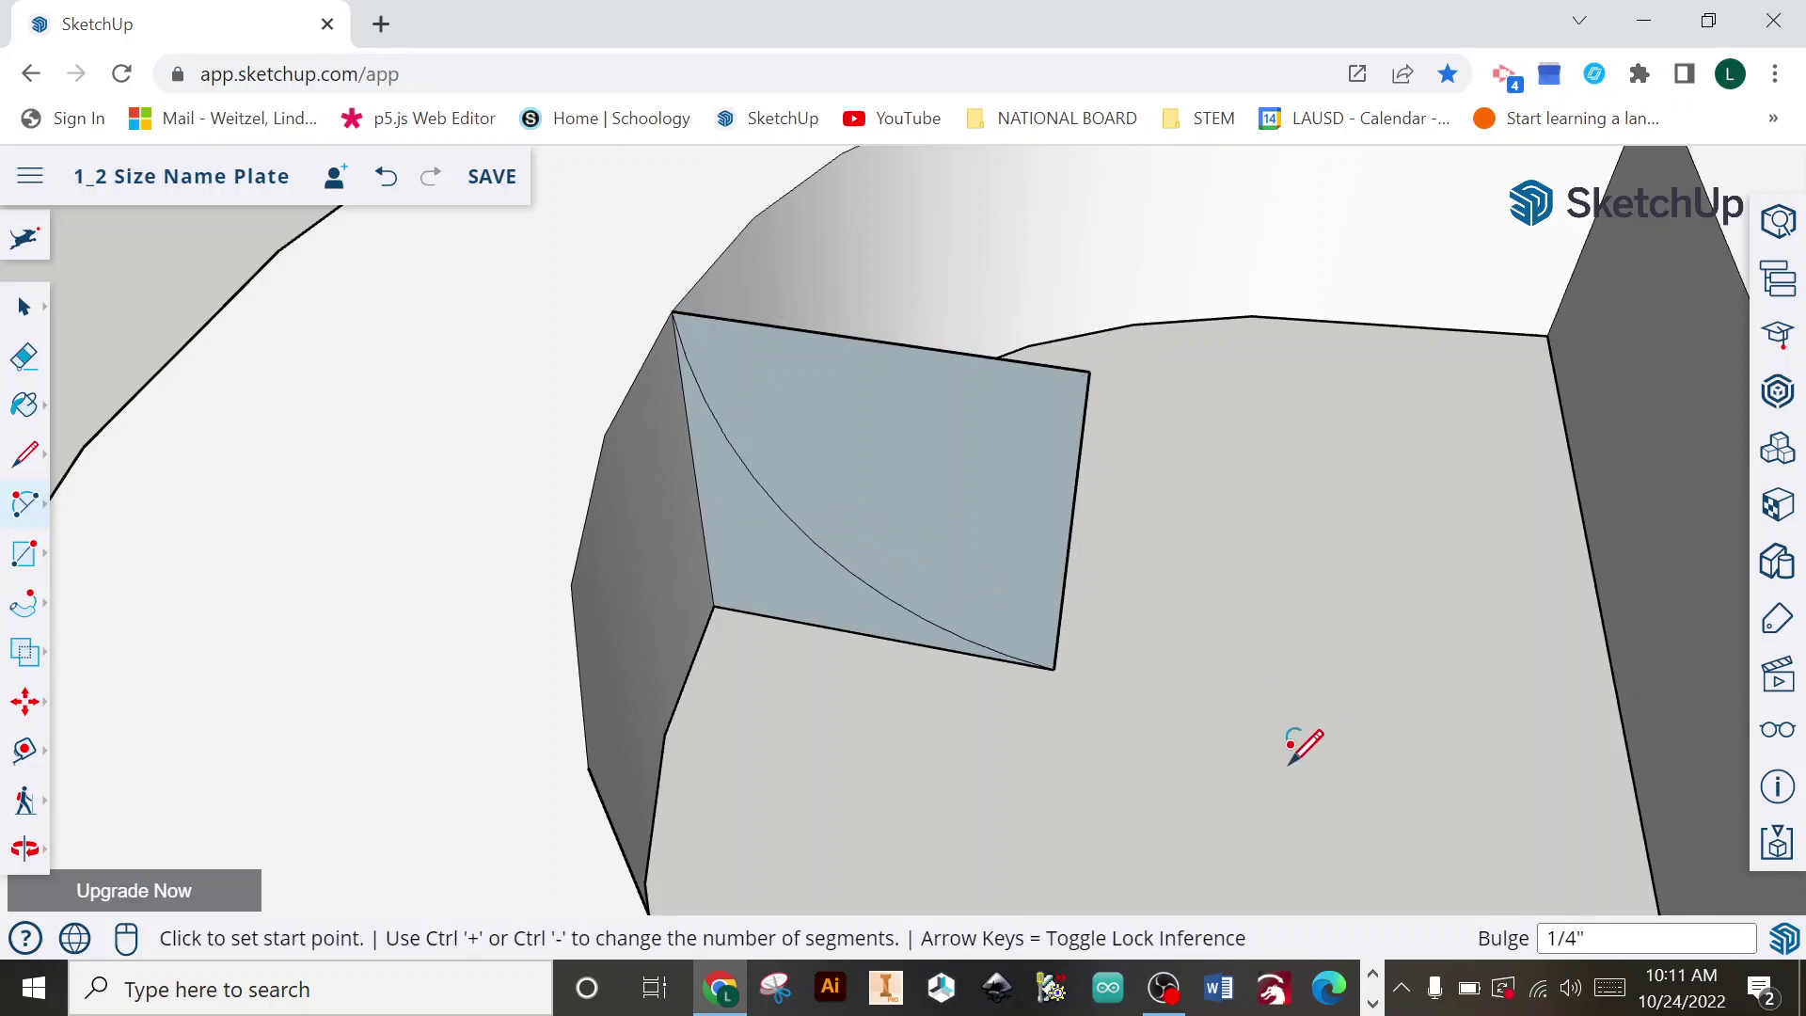
key(e)
mouse_move(1061, 347)
mouse_down()
mouse_move(1043, 413)
mouse_move(1101, 476)
mouse_up()
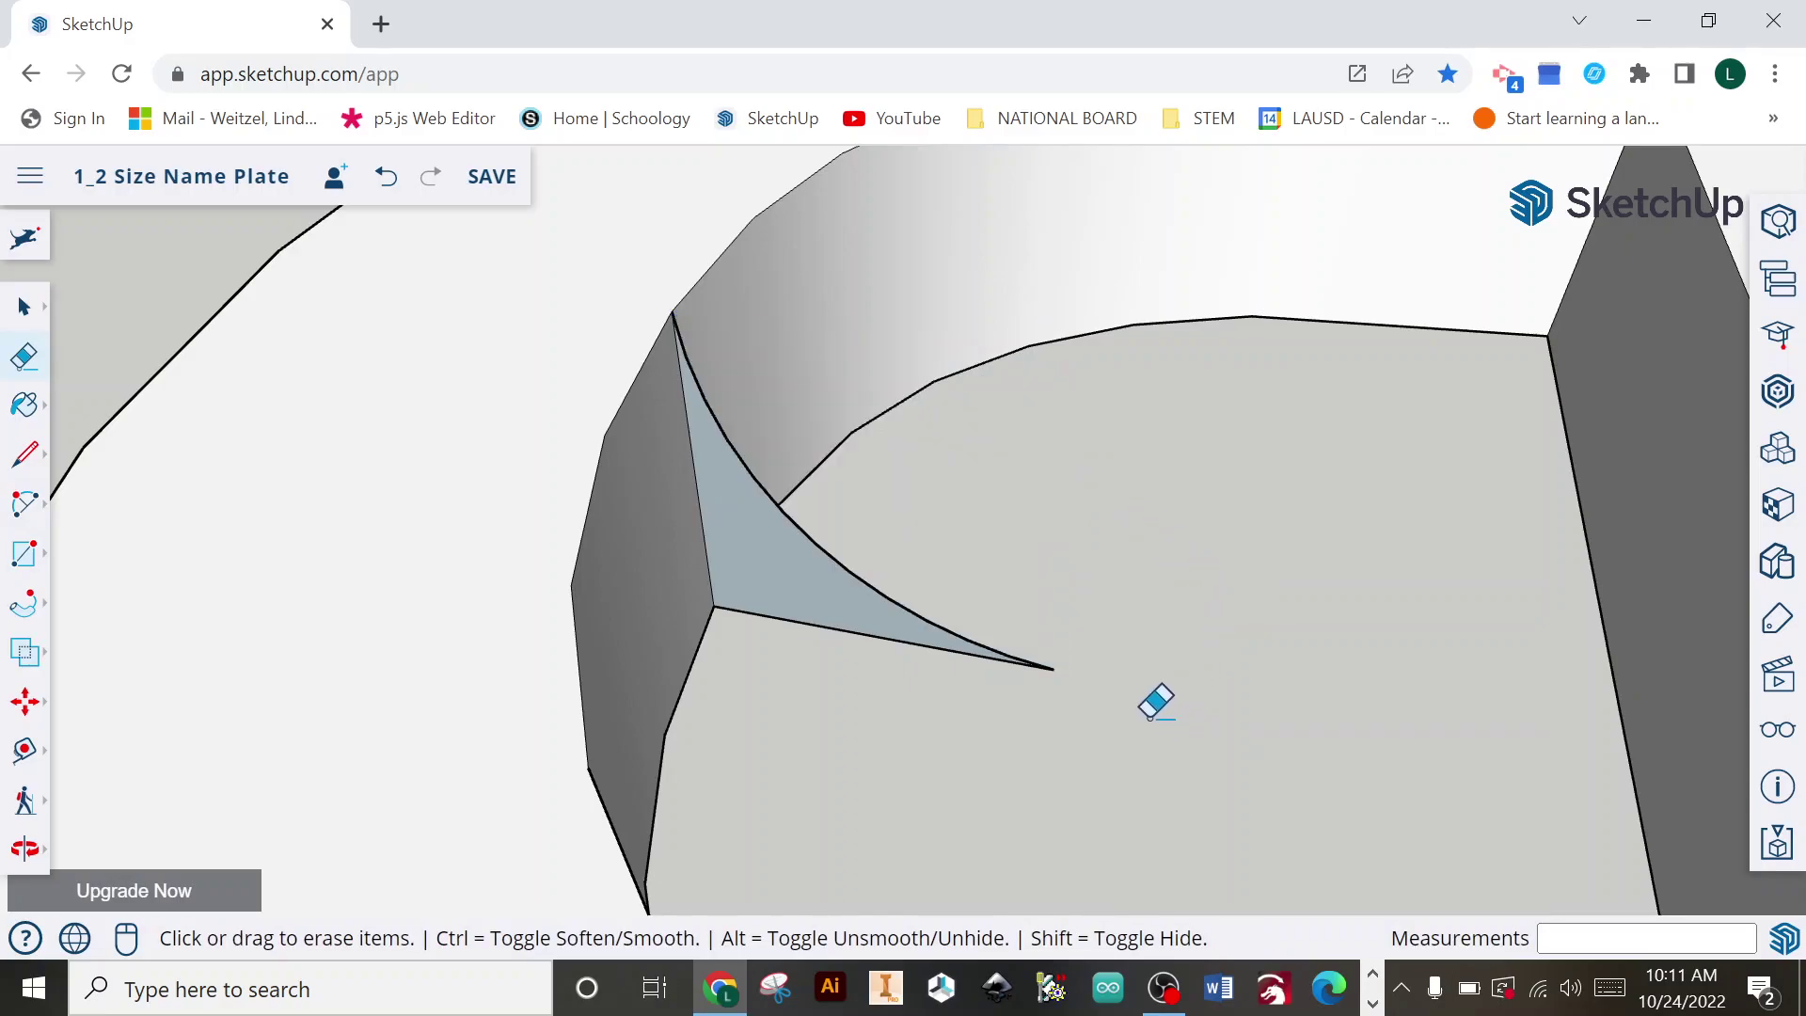
scroll(1163, 698, down, 3)
key(space)
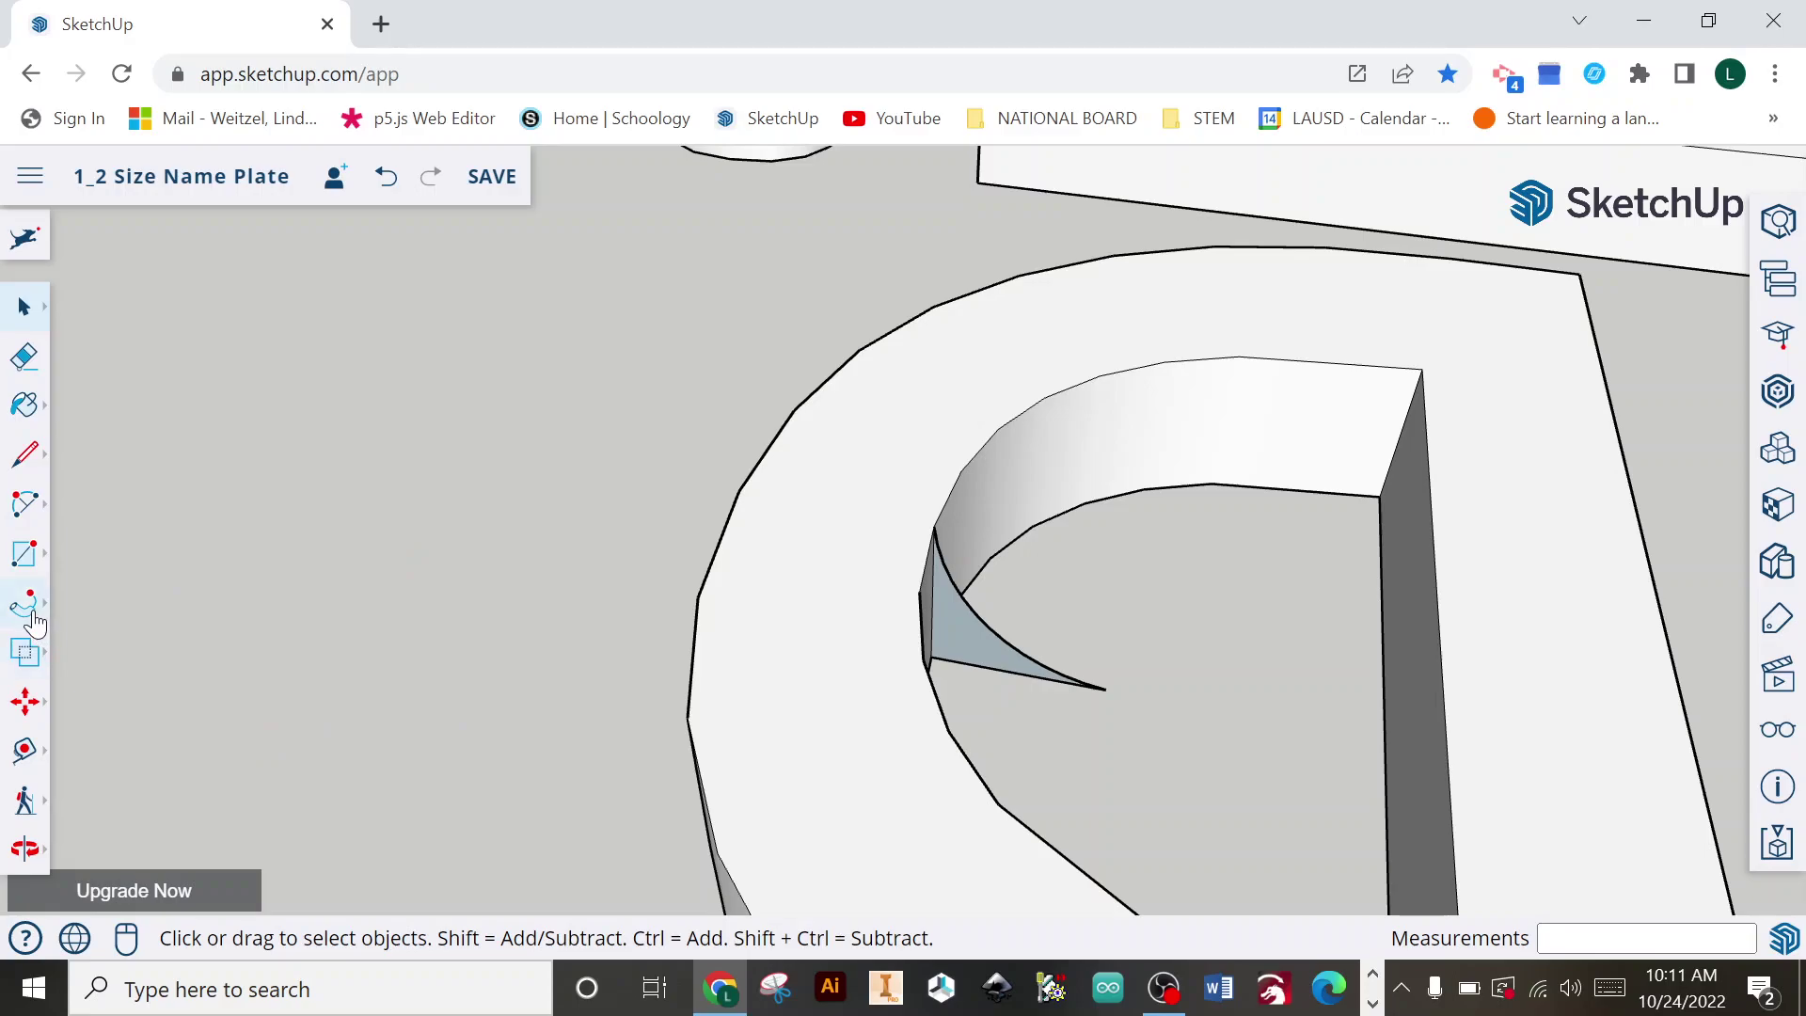
Step: Select the e's inner curved and diagonal edges and Follow Me the curved triangle profile along them
middle_drag(1091, 762, 850, 665)
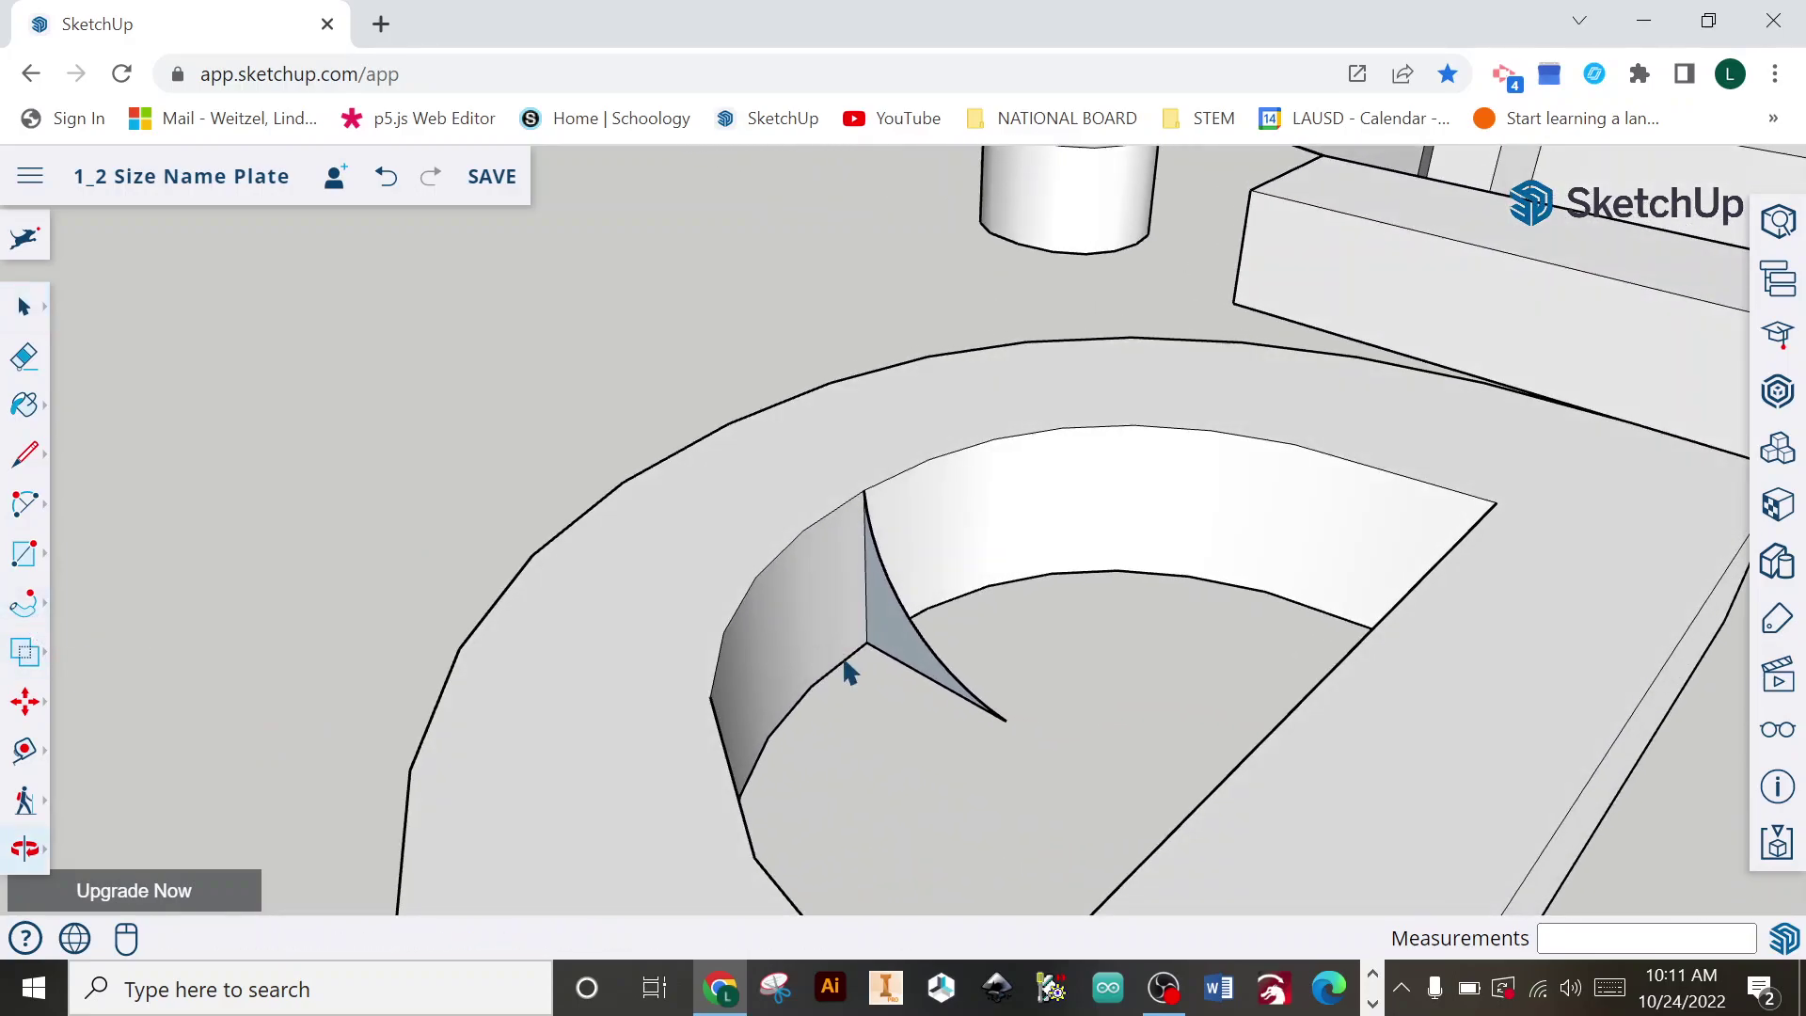
click(831, 524)
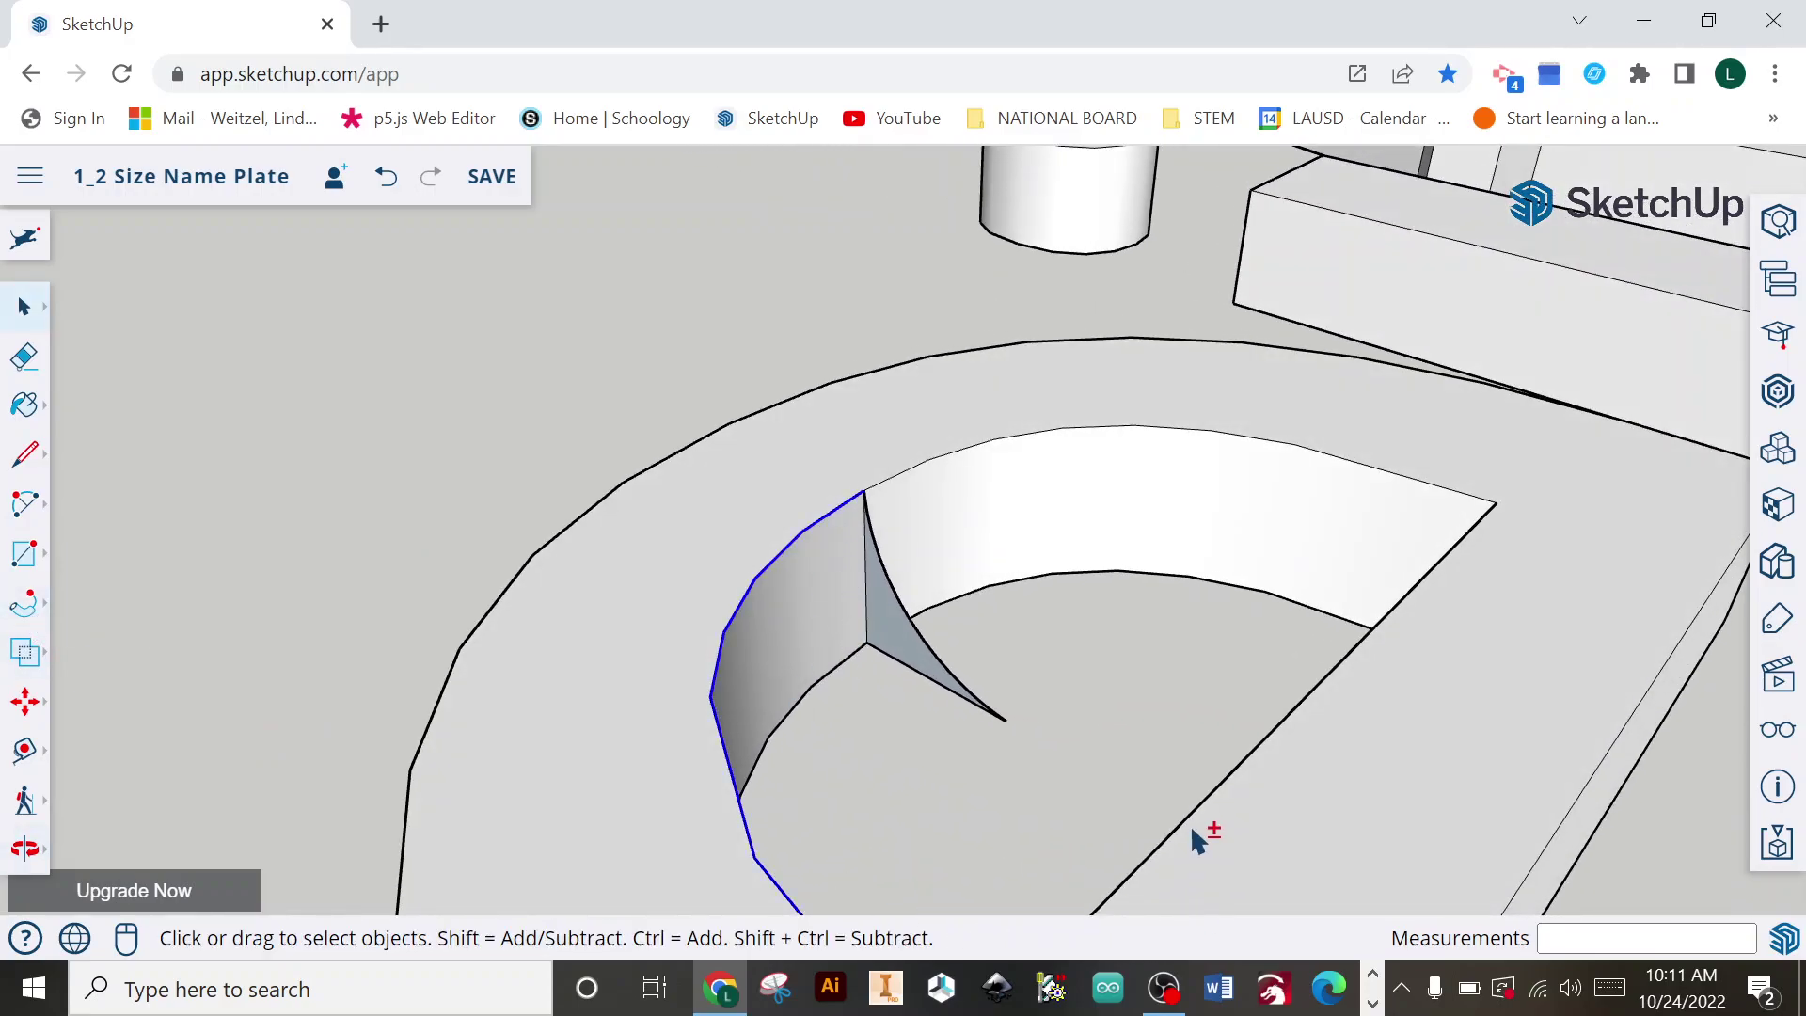
shift+click(1187, 827)
shift+click(1289, 444)
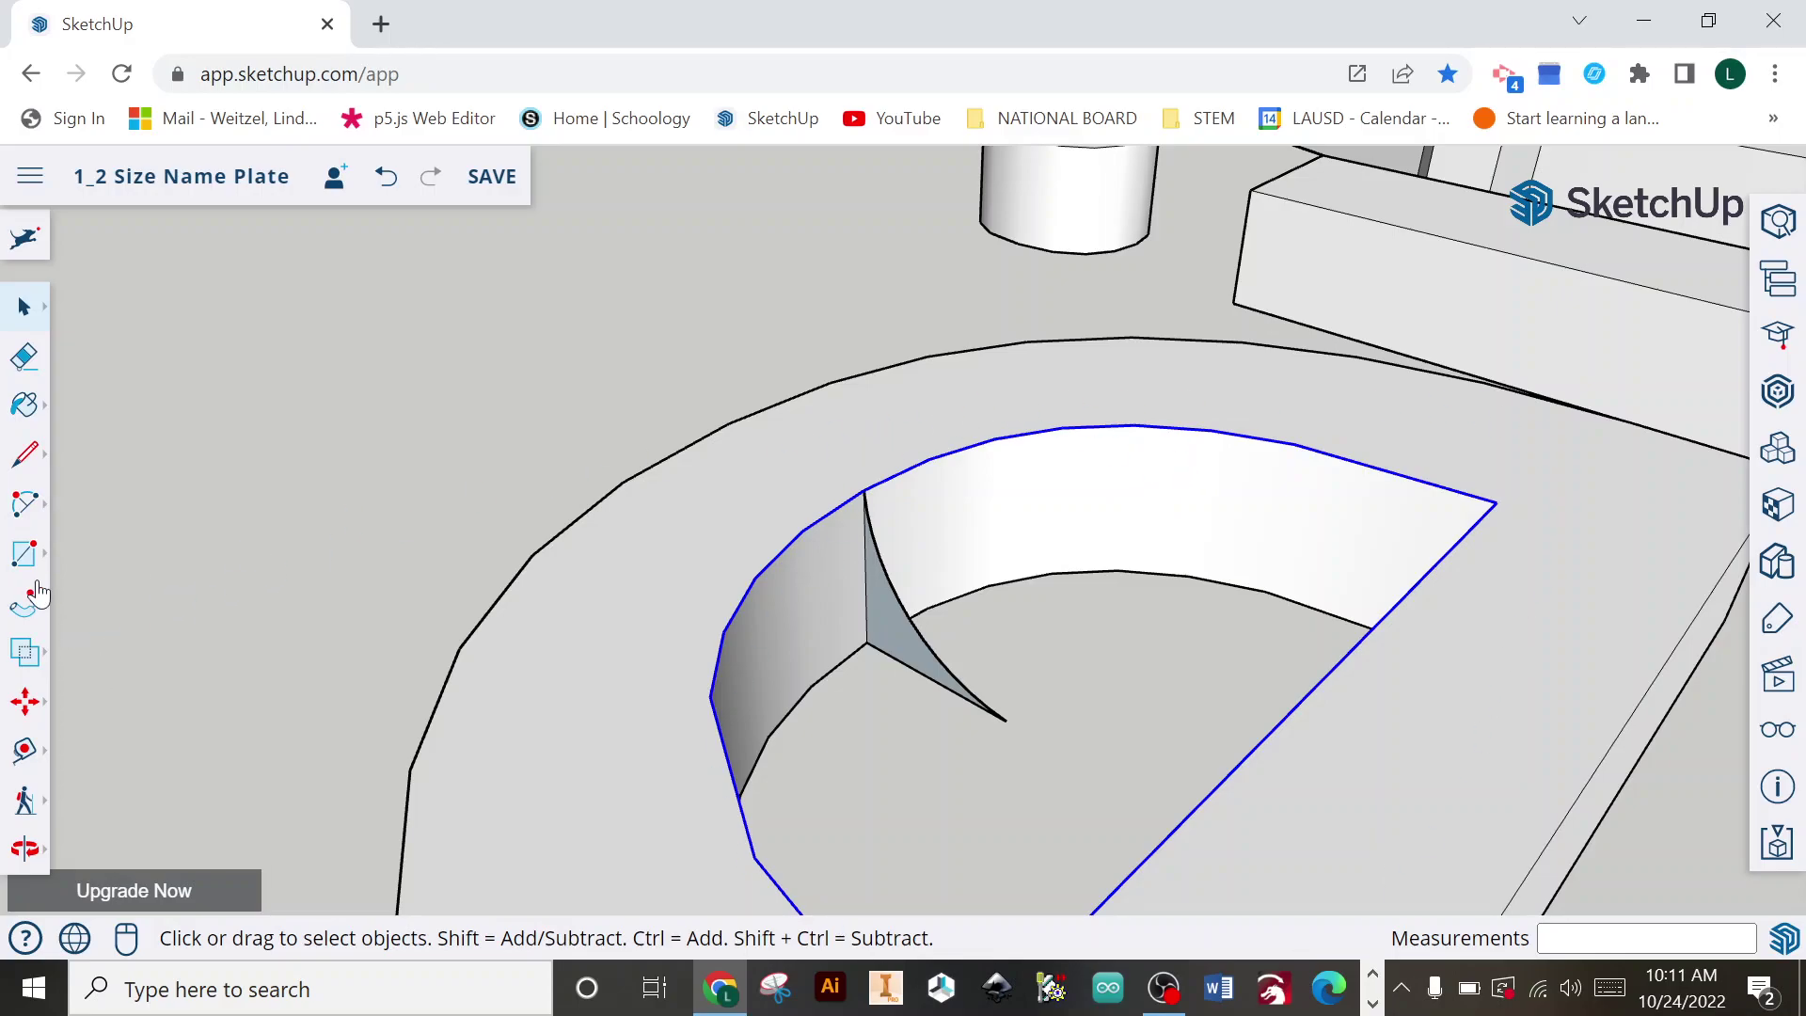
click(22, 621)
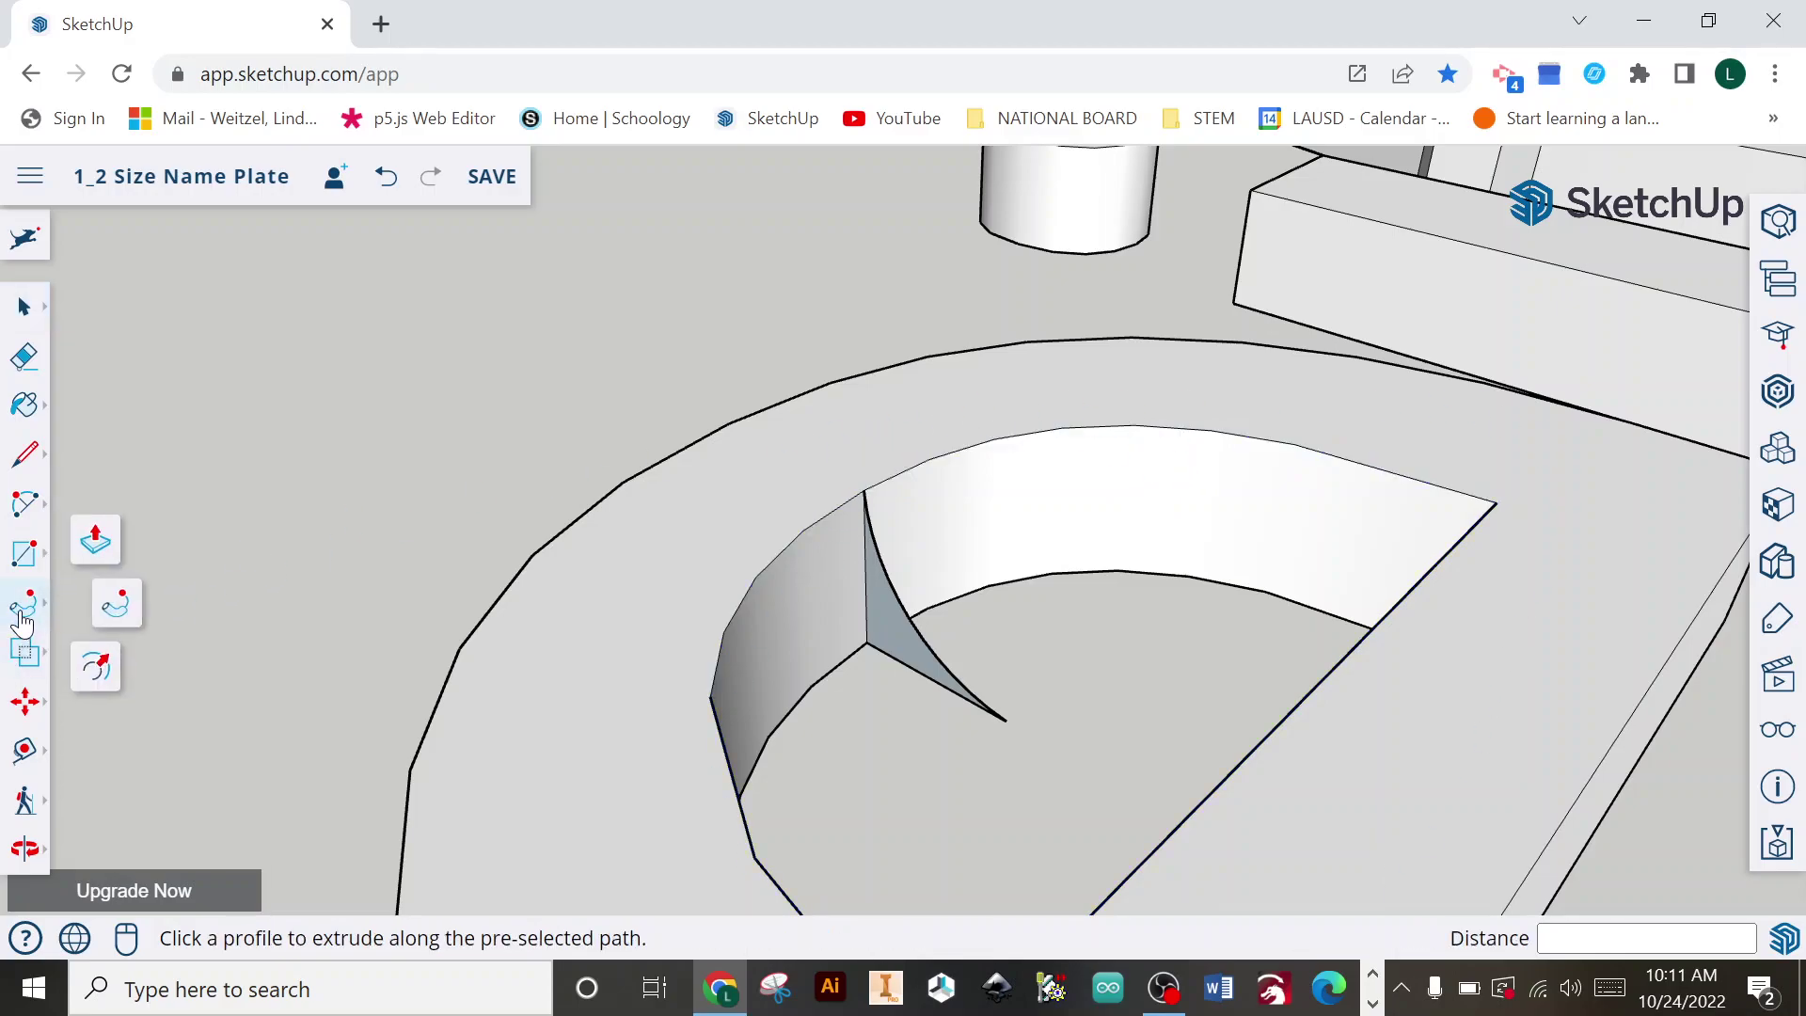
click(906, 656)
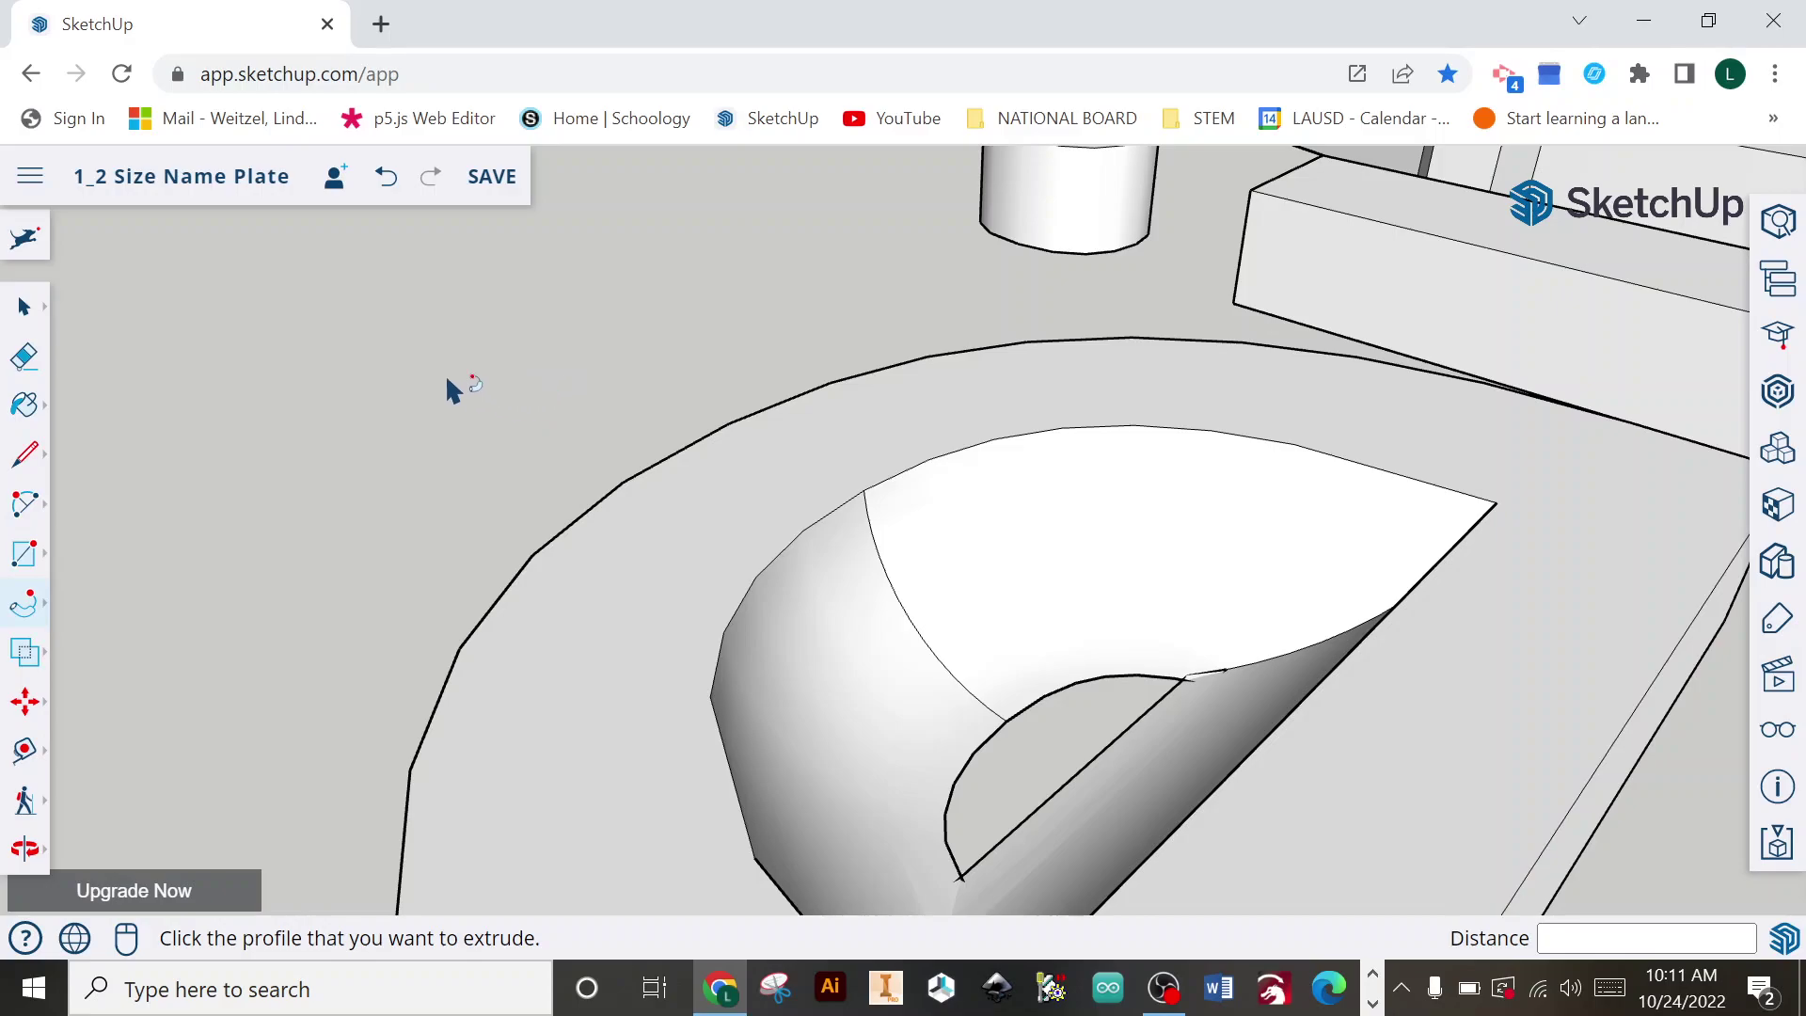
scroll(626, 402, down, 6)
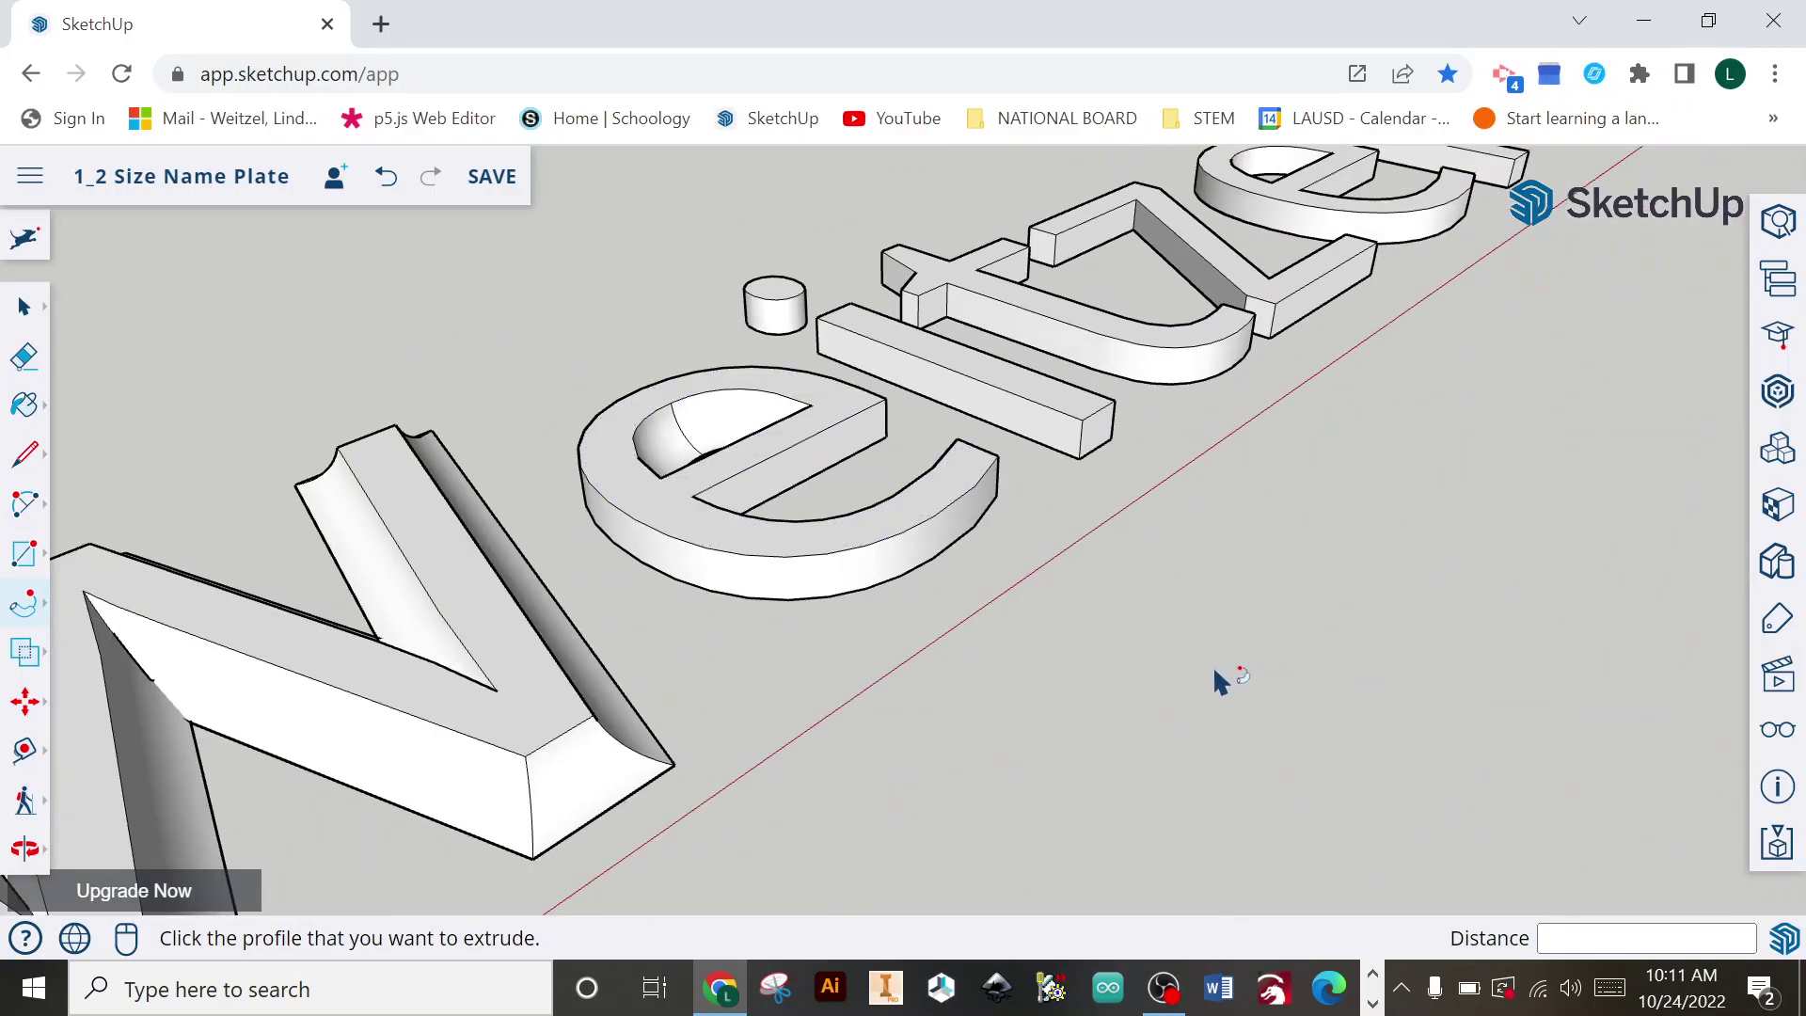
Step: Orbit to a front view showing the whole word Weitzel
middle_drag(1214, 675, 887, 834)
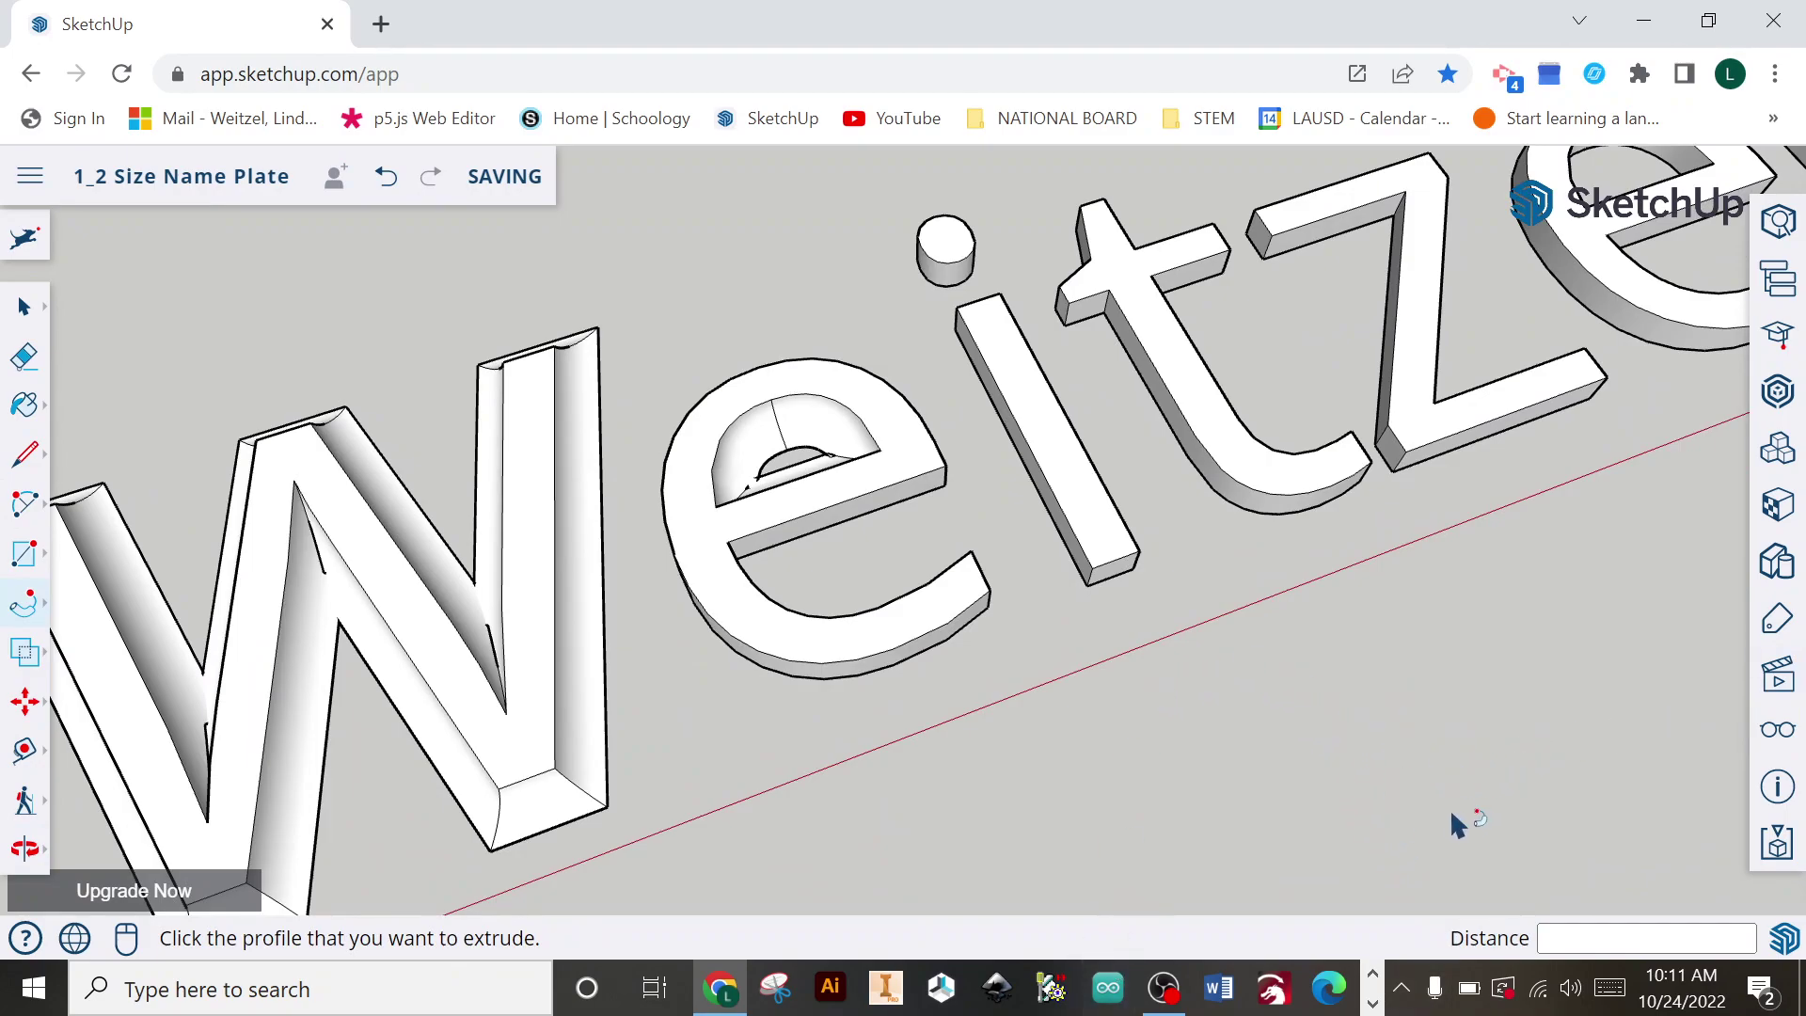
middle_drag(1375, 697, 972, 710)
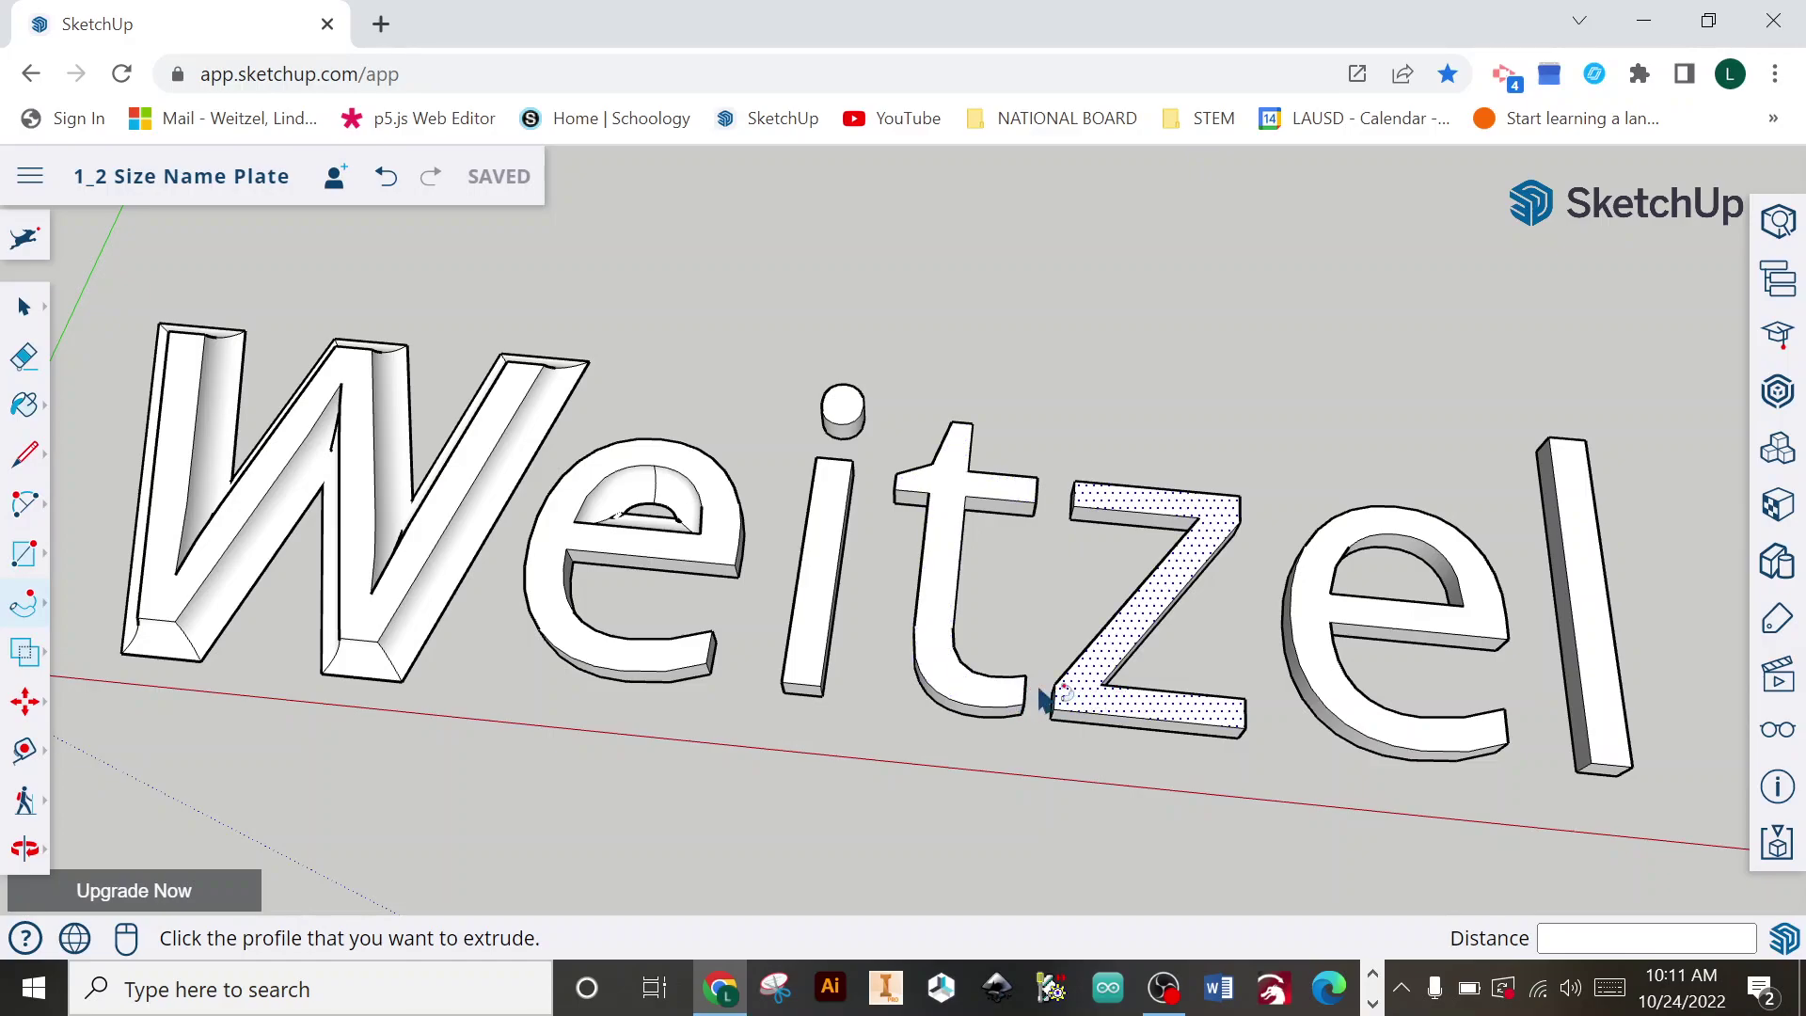
key(space)
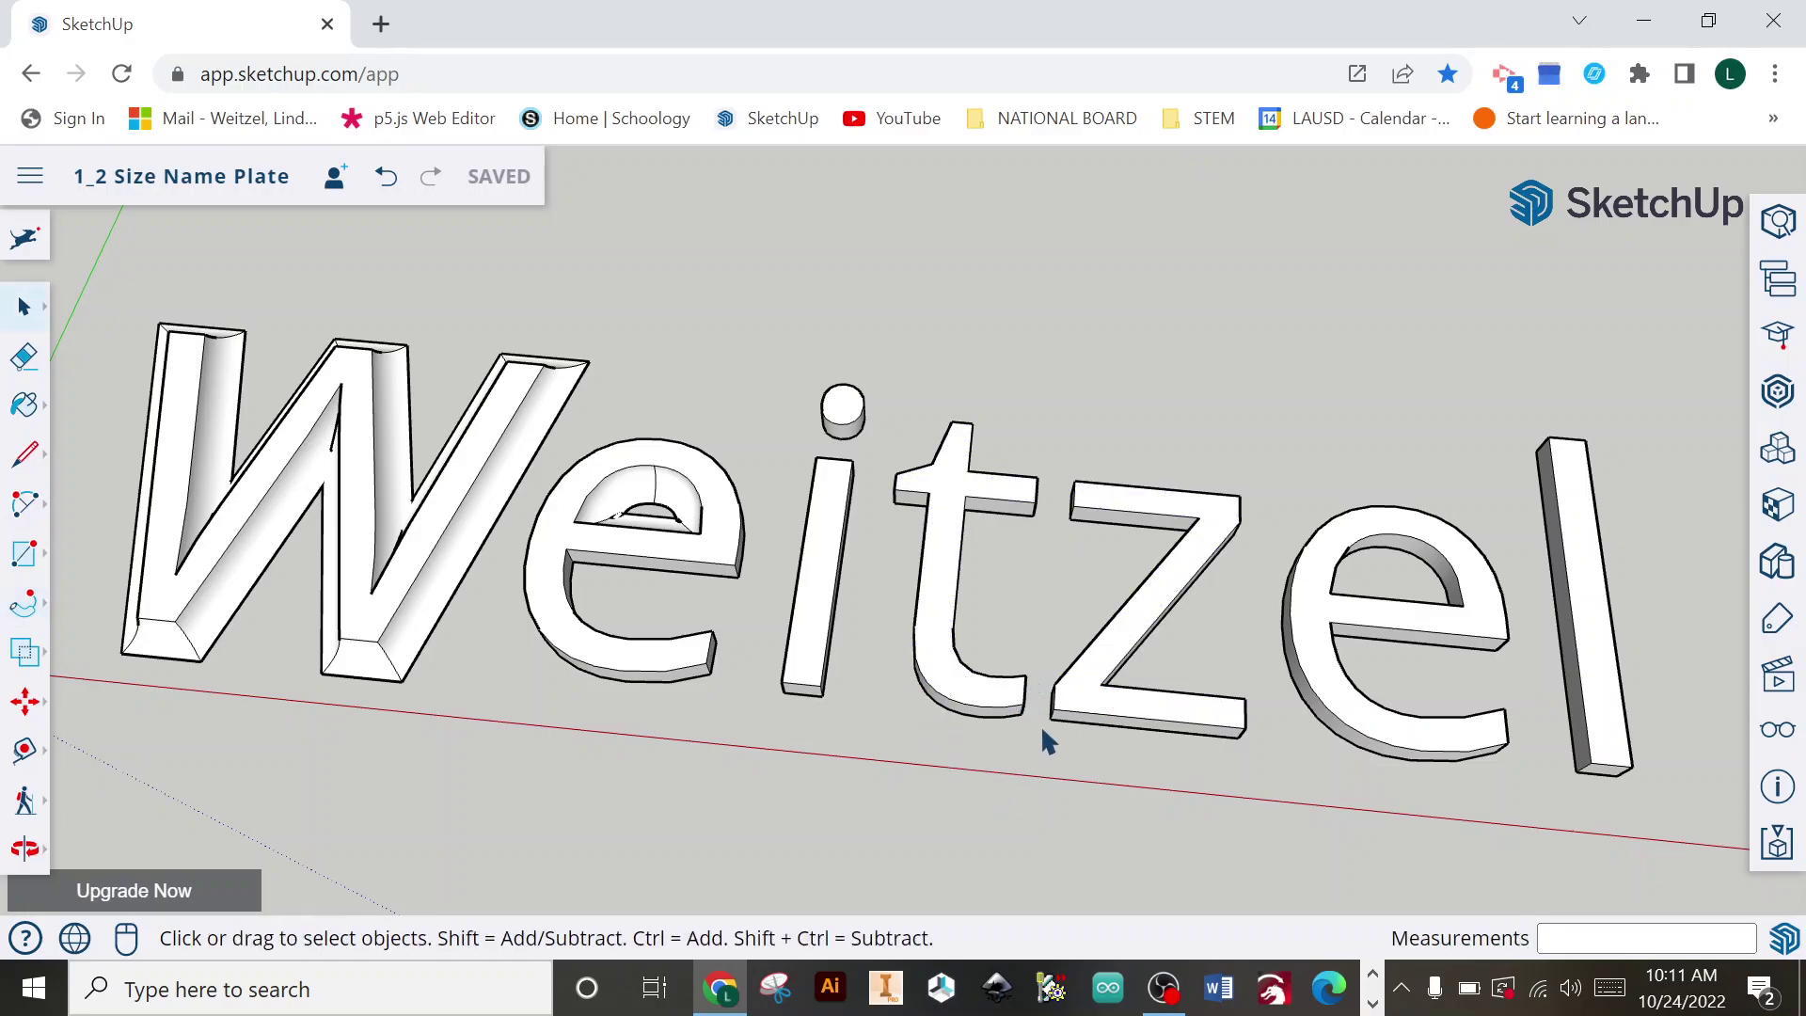
Step: Select the z and move it 11/16" to the right along the red axis
drag(1060, 423, 1096, 724)
double_click(1092, 687)
key(m)
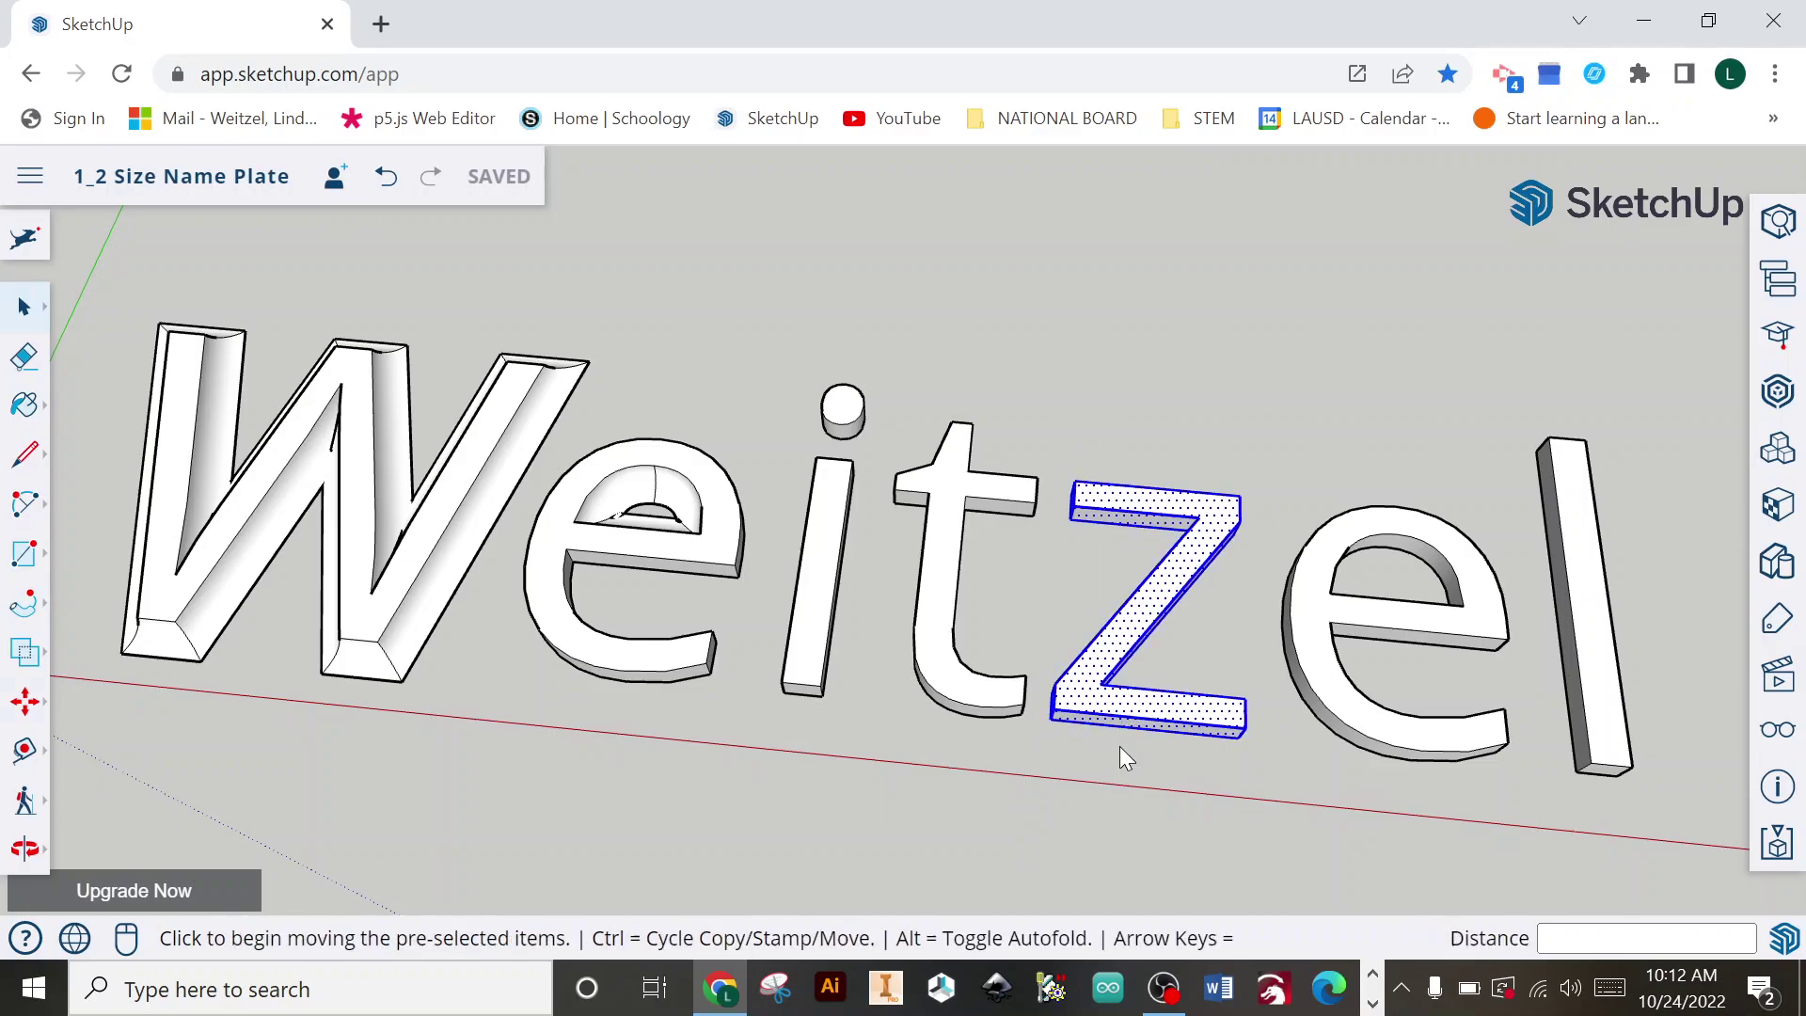
click(1246, 726)
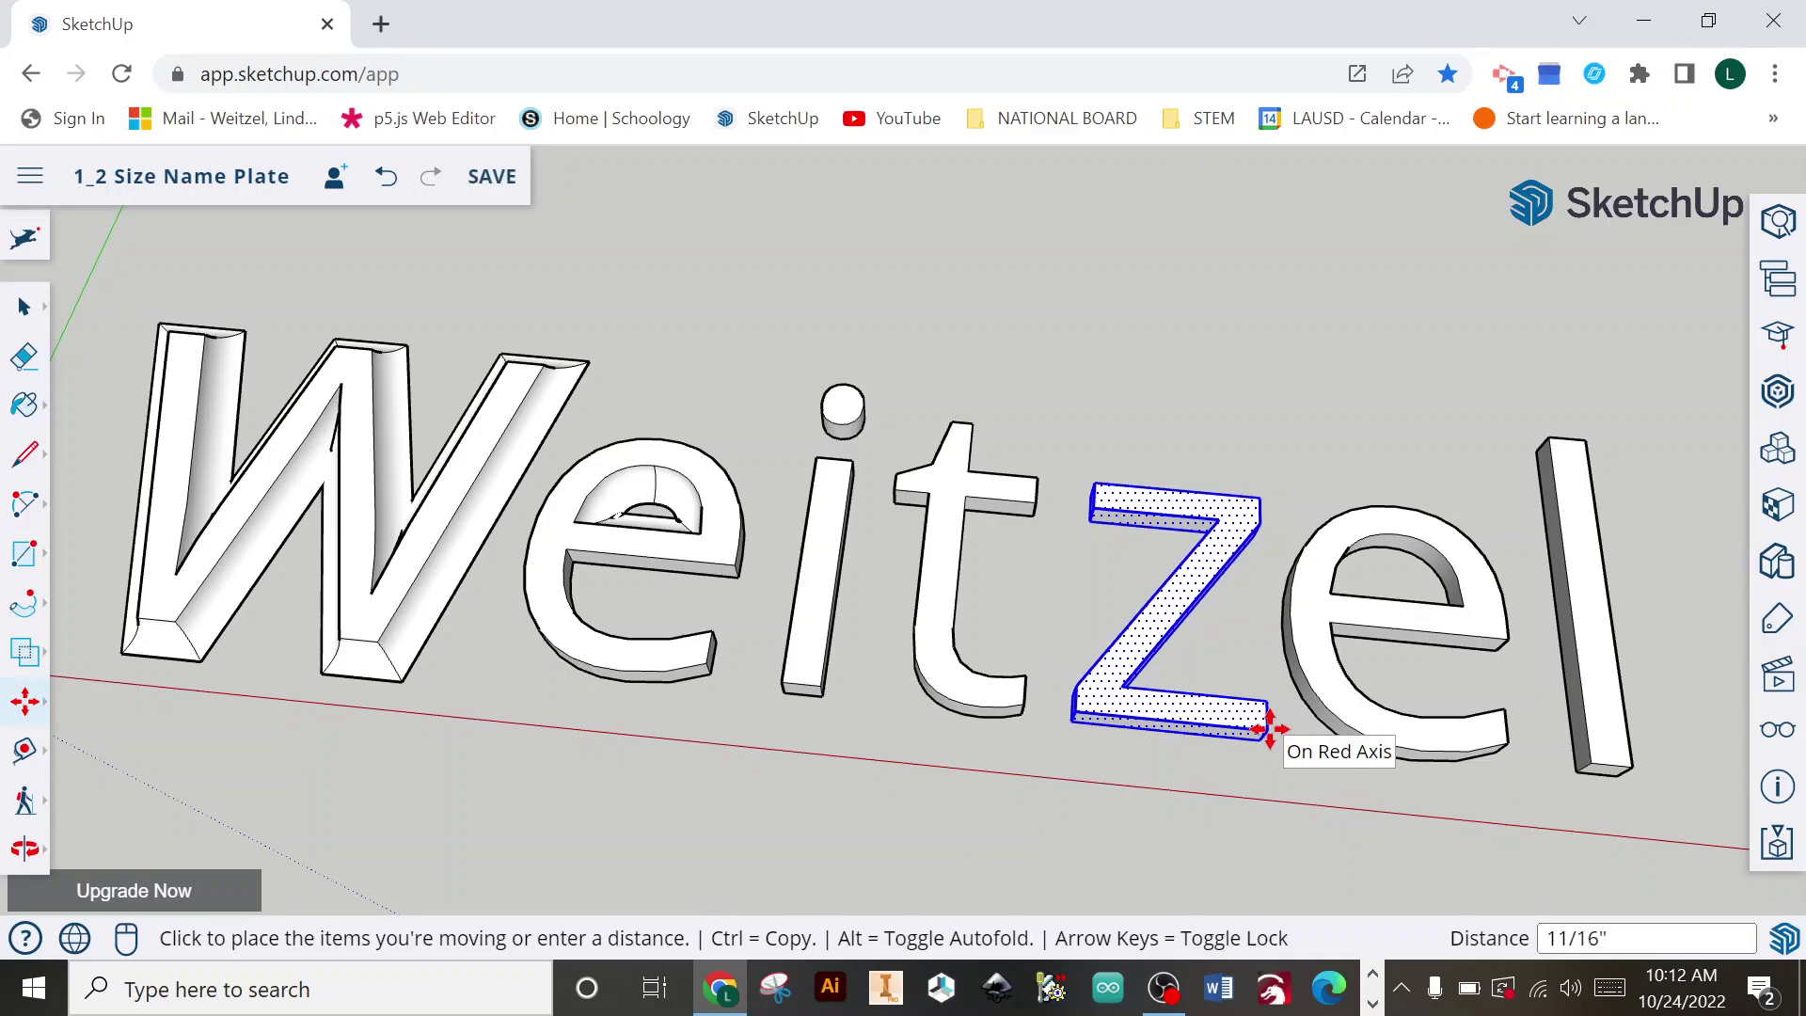
click(1263, 727)
key(space)
click(1166, 850)
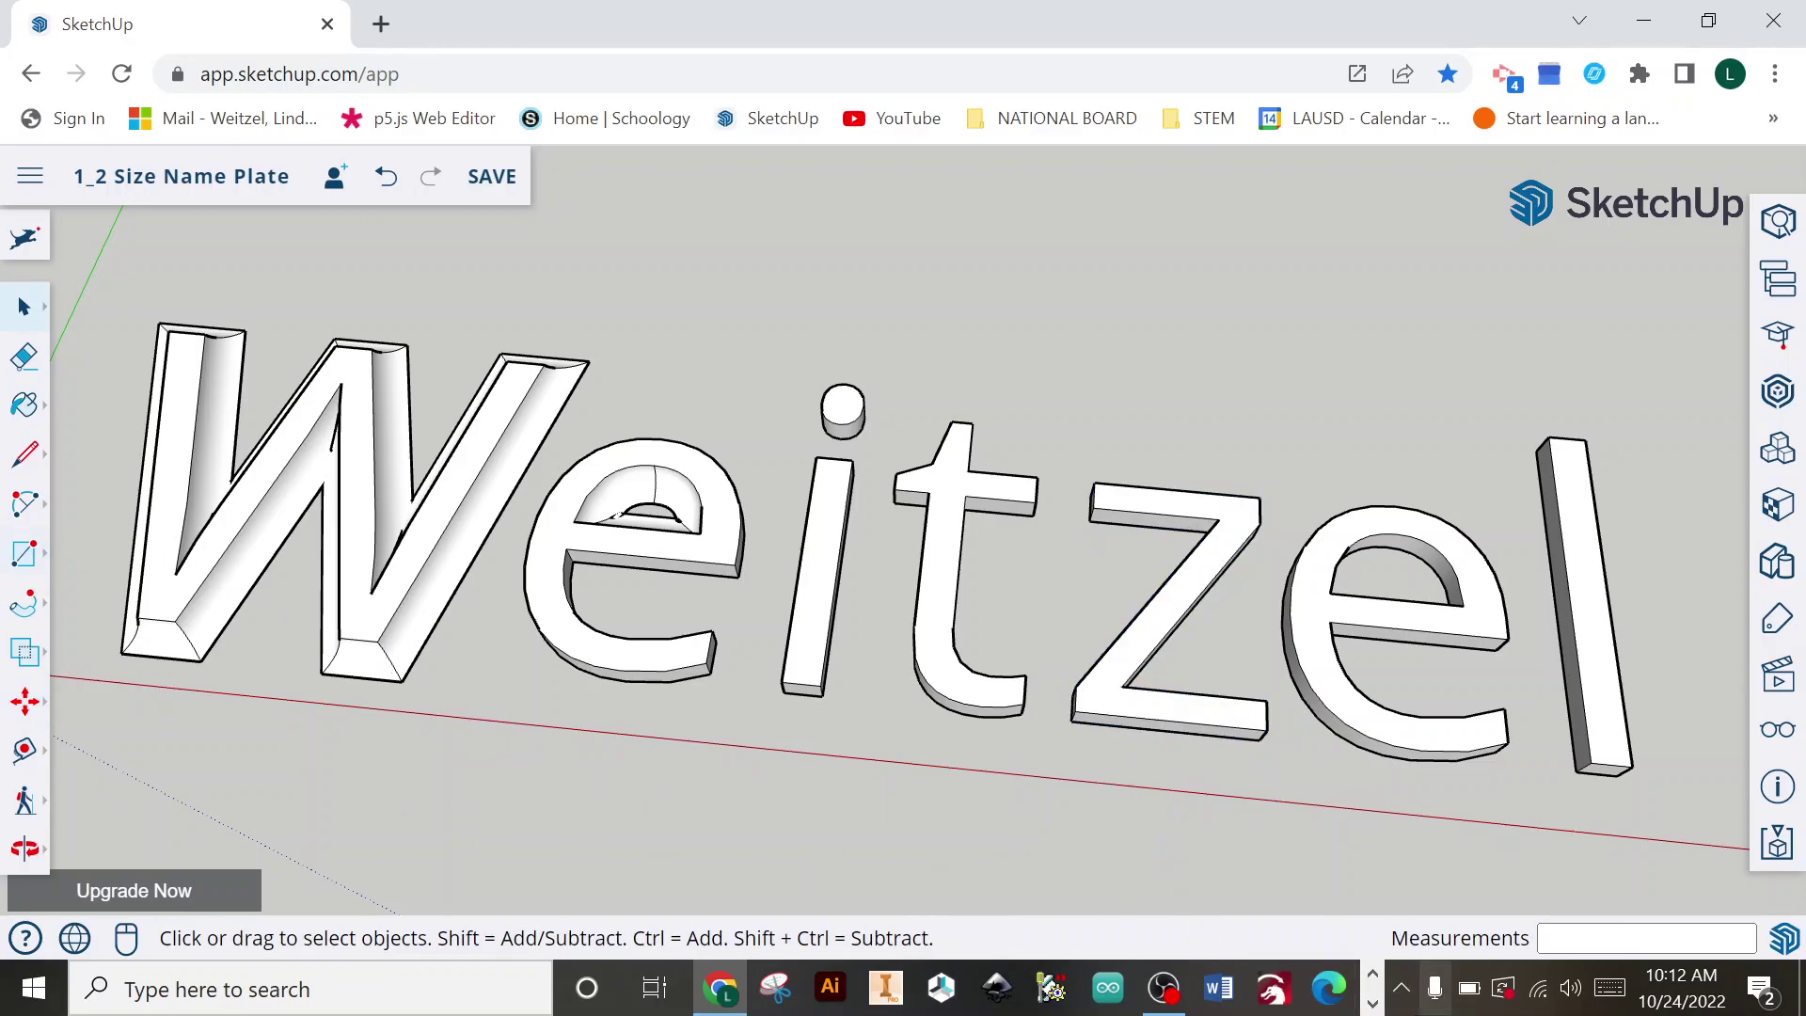
click(1153, 1002)
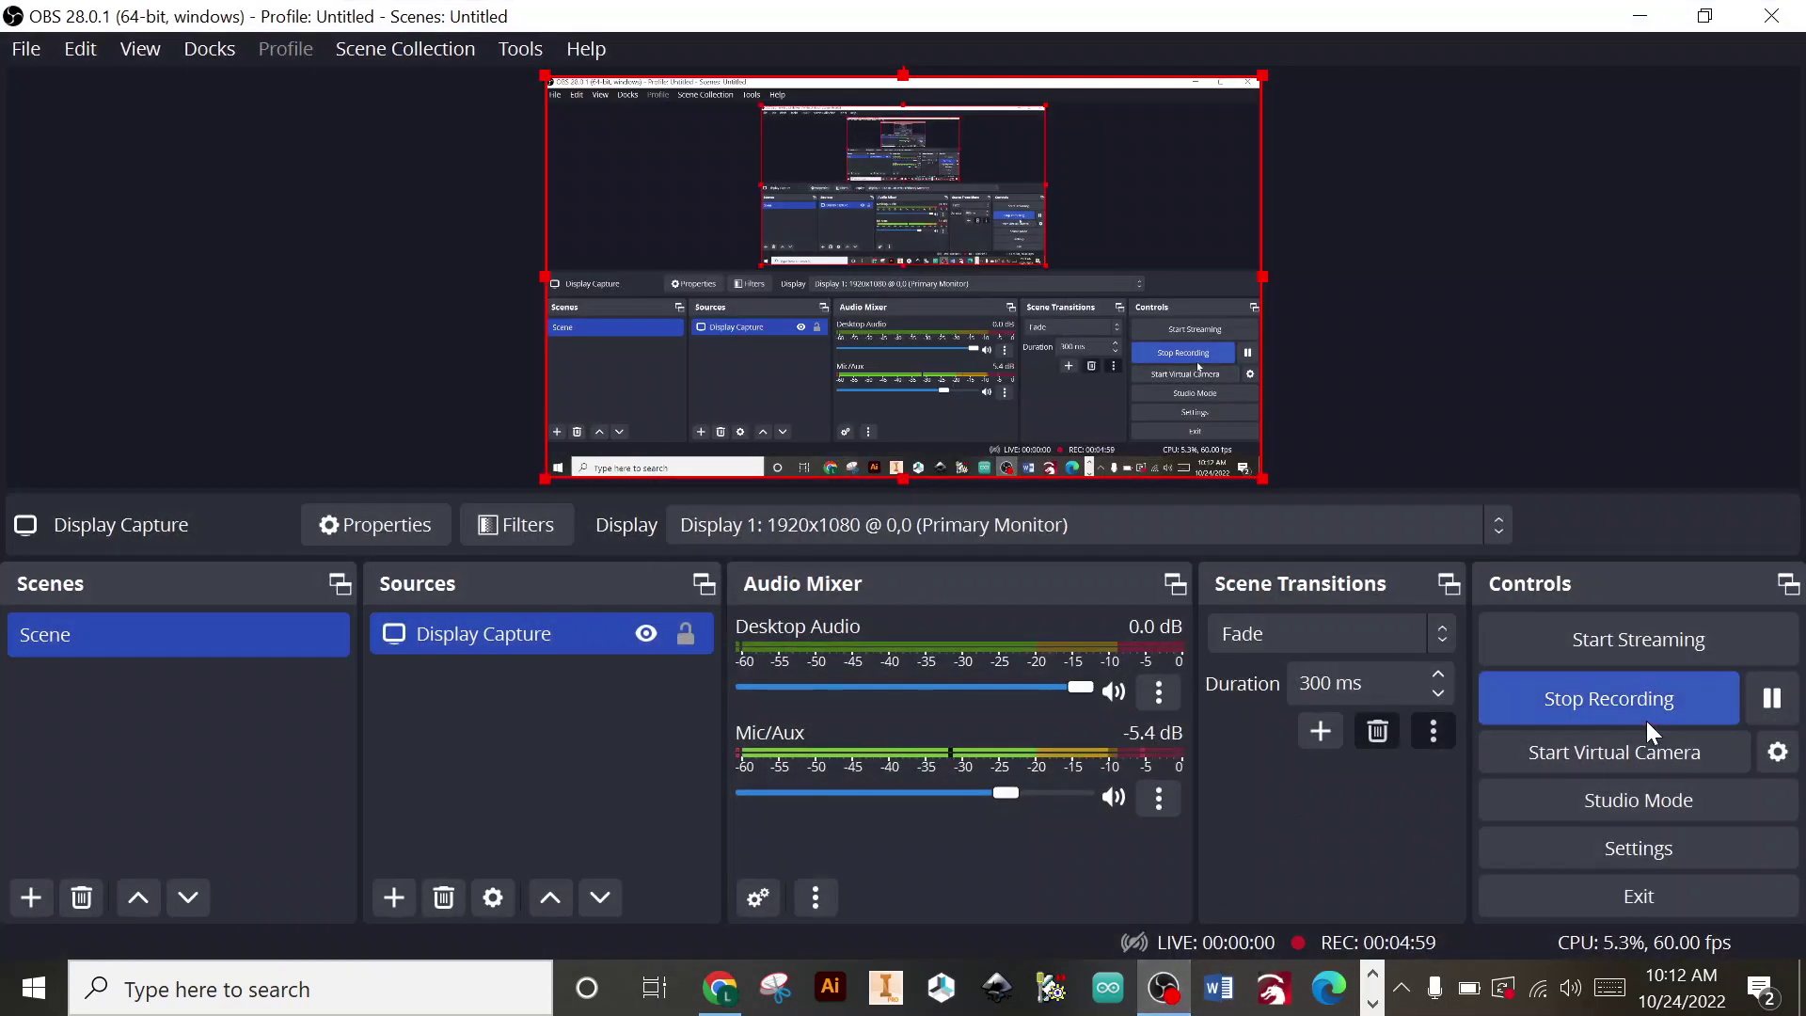
click(1641, 16)
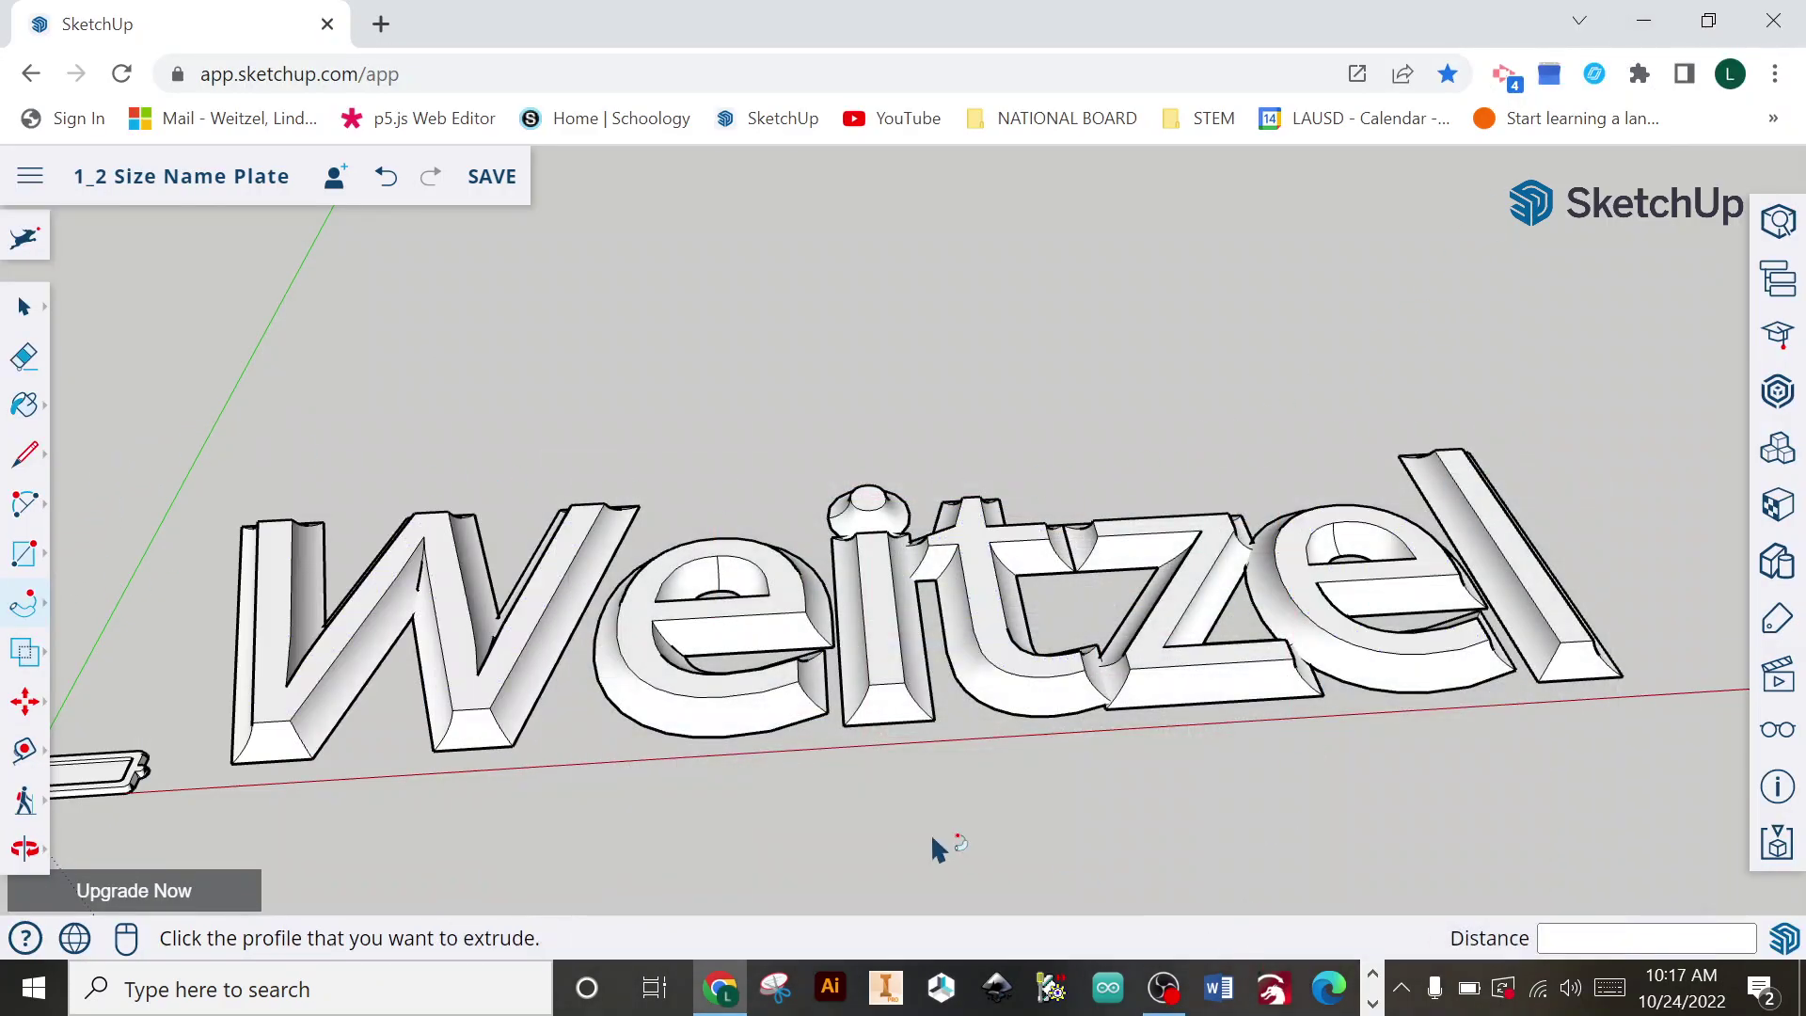
Step: Box-select every Weitzel letter and combine them with Make Group
middle_drag(938, 848, 658, 772)
key(p)
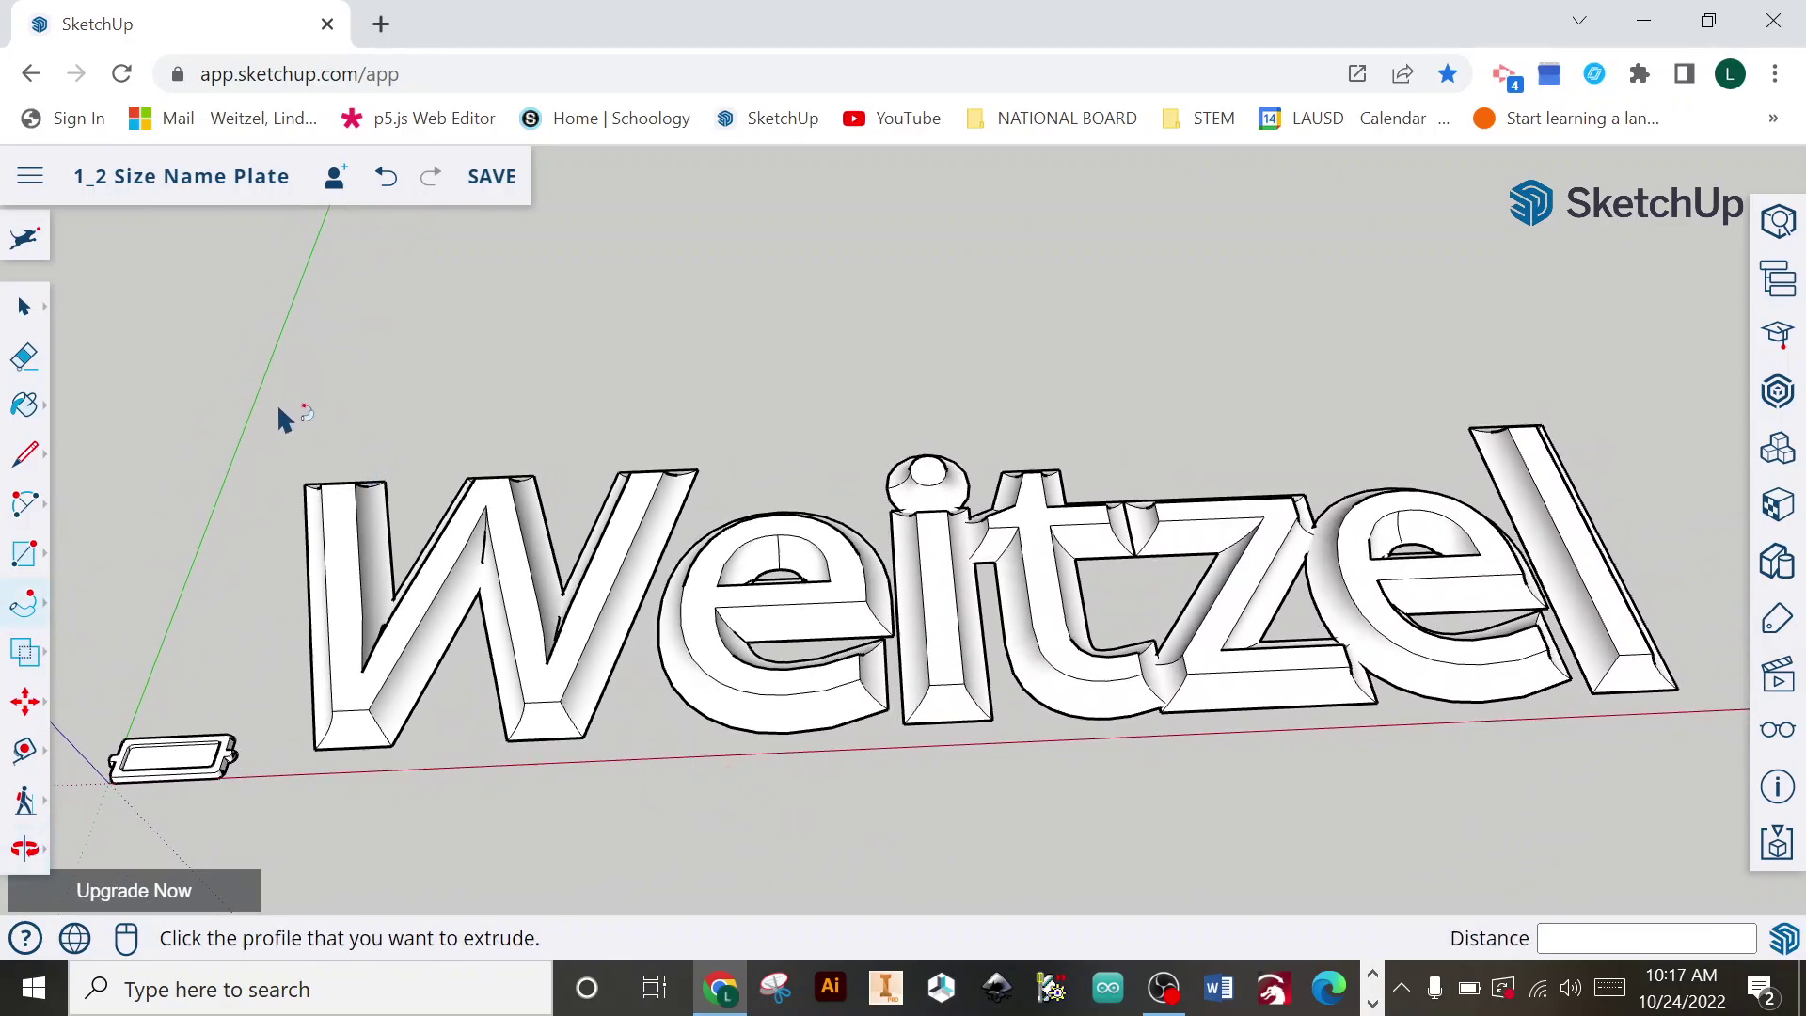
key(space)
mouse_move(262, 386)
mouse_down()
mouse_move(494, 732)
mouse_move(1171, 824)
mouse_move(1675, 821)
mouse_move(1725, 858)
mouse_up()
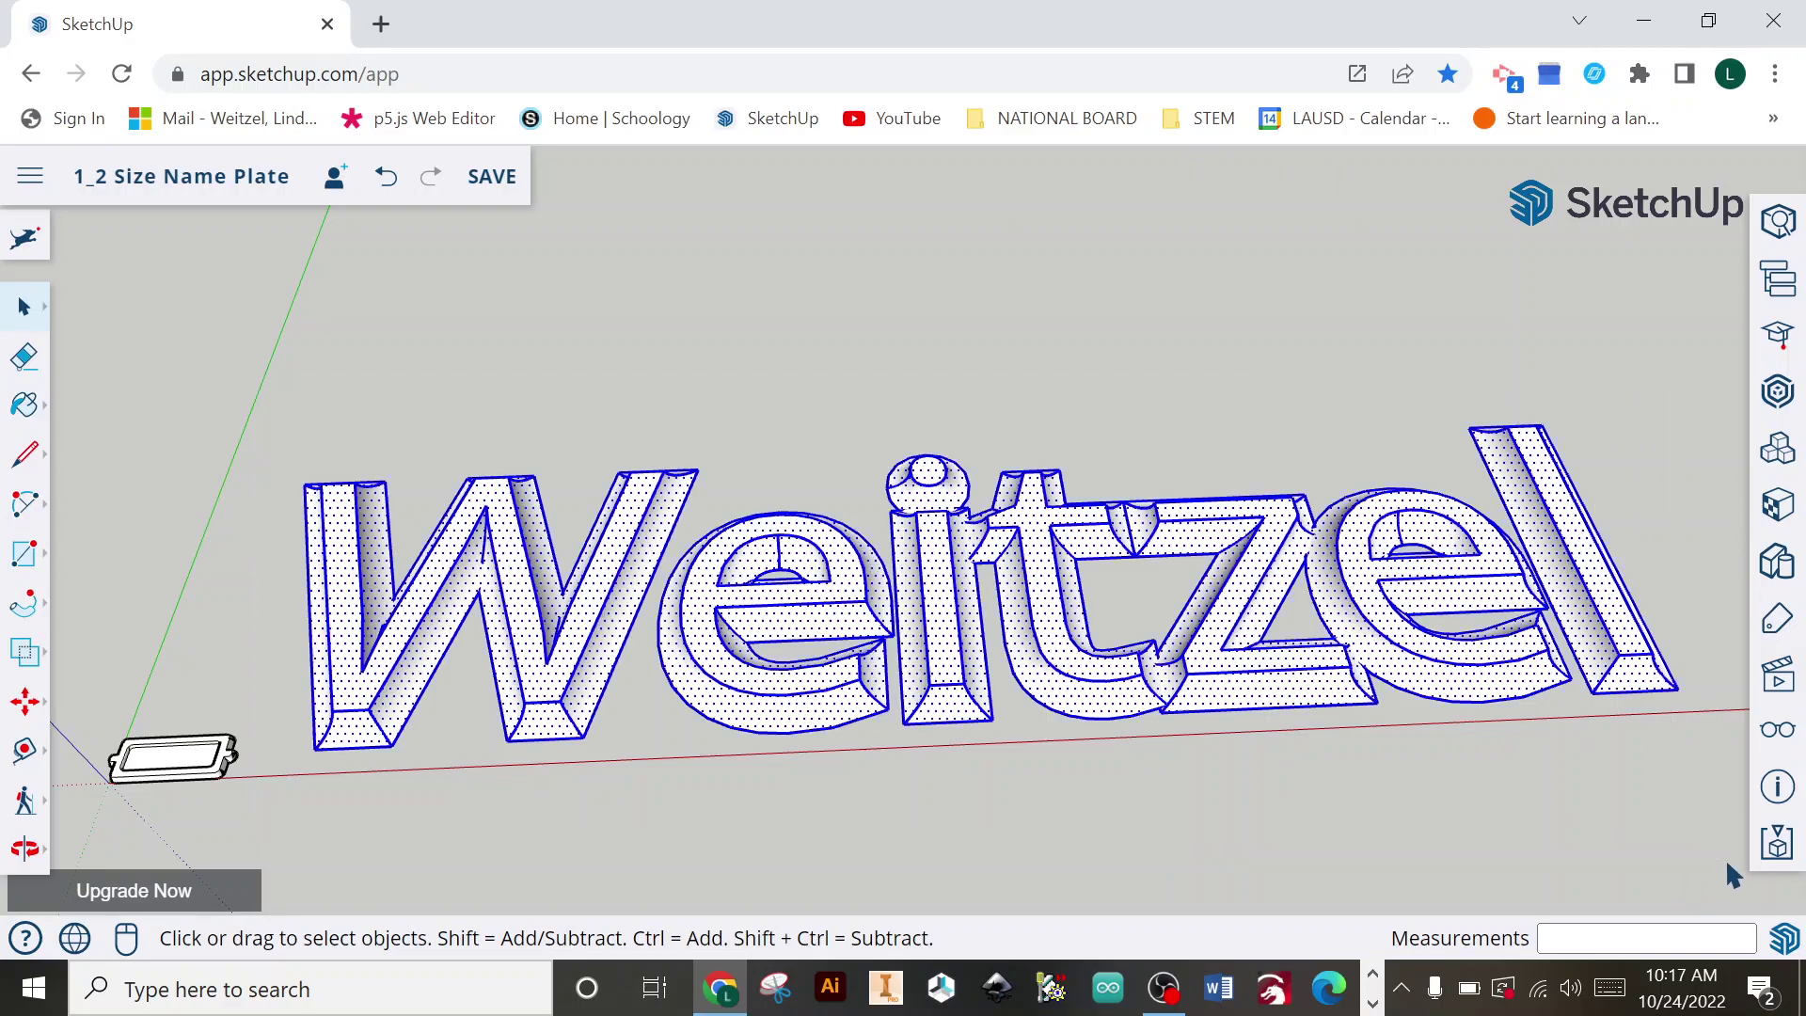
right_click(1208, 712)
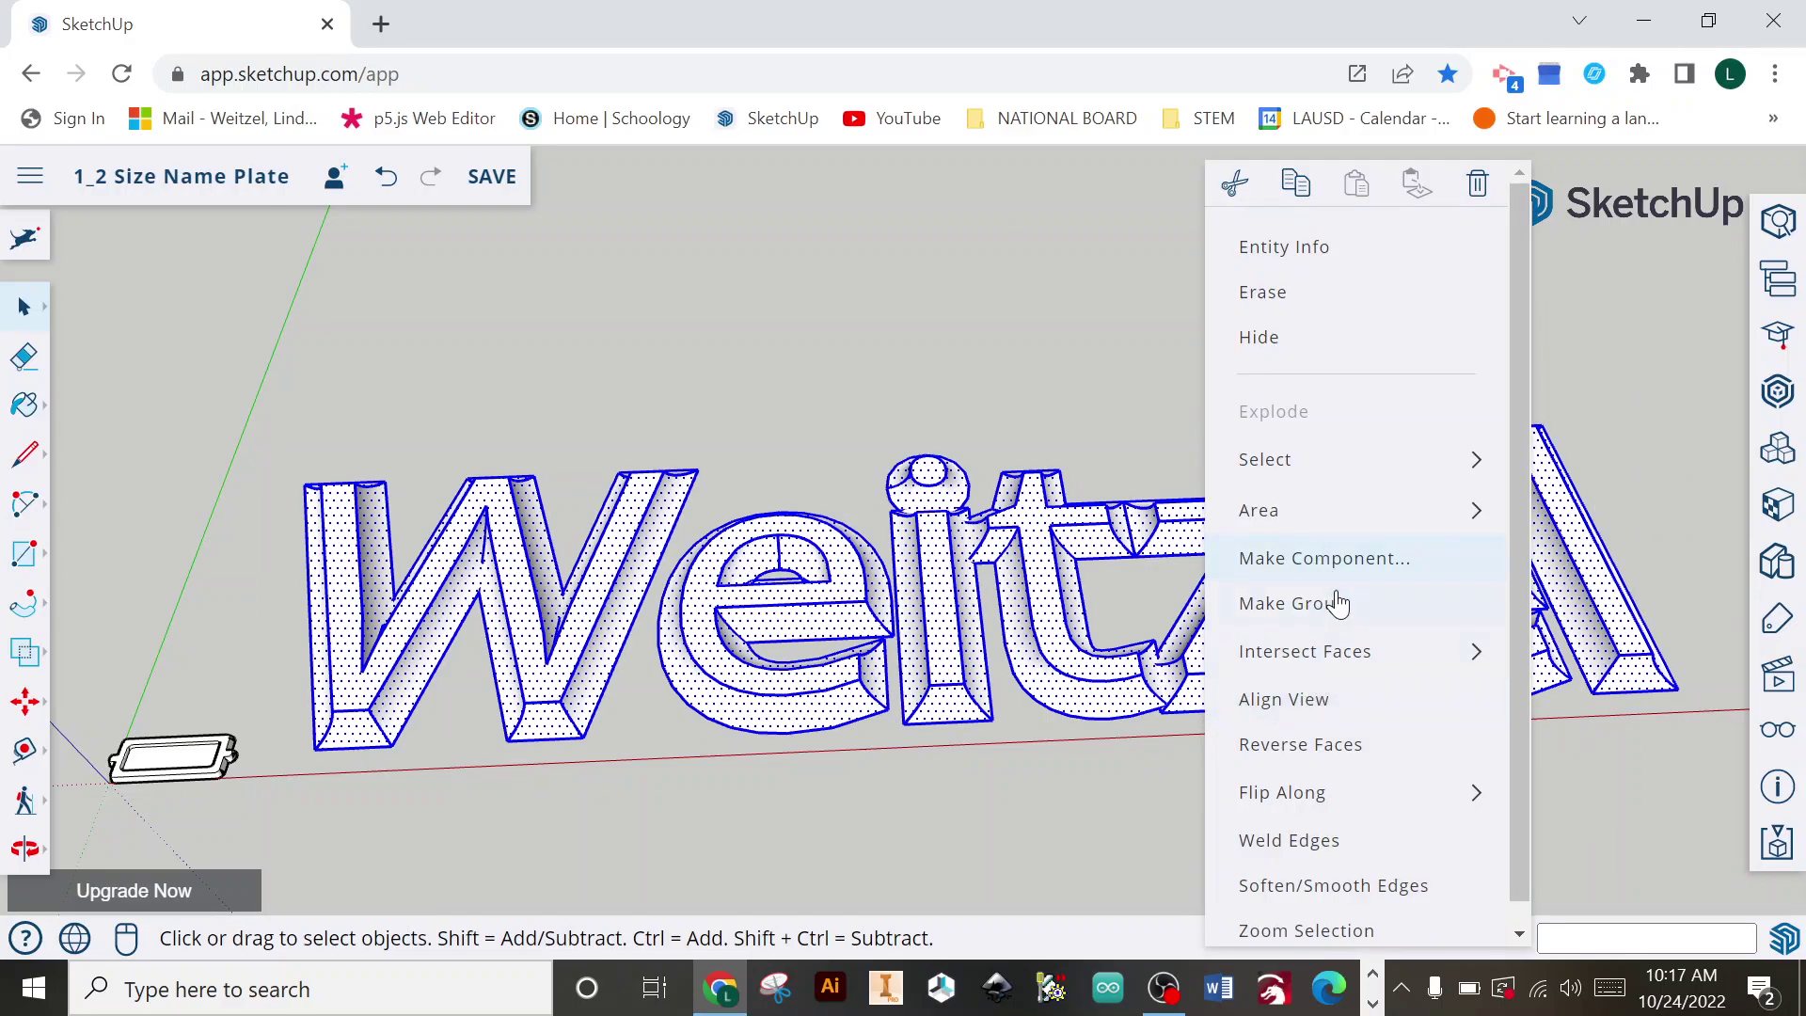
click(1296, 621)
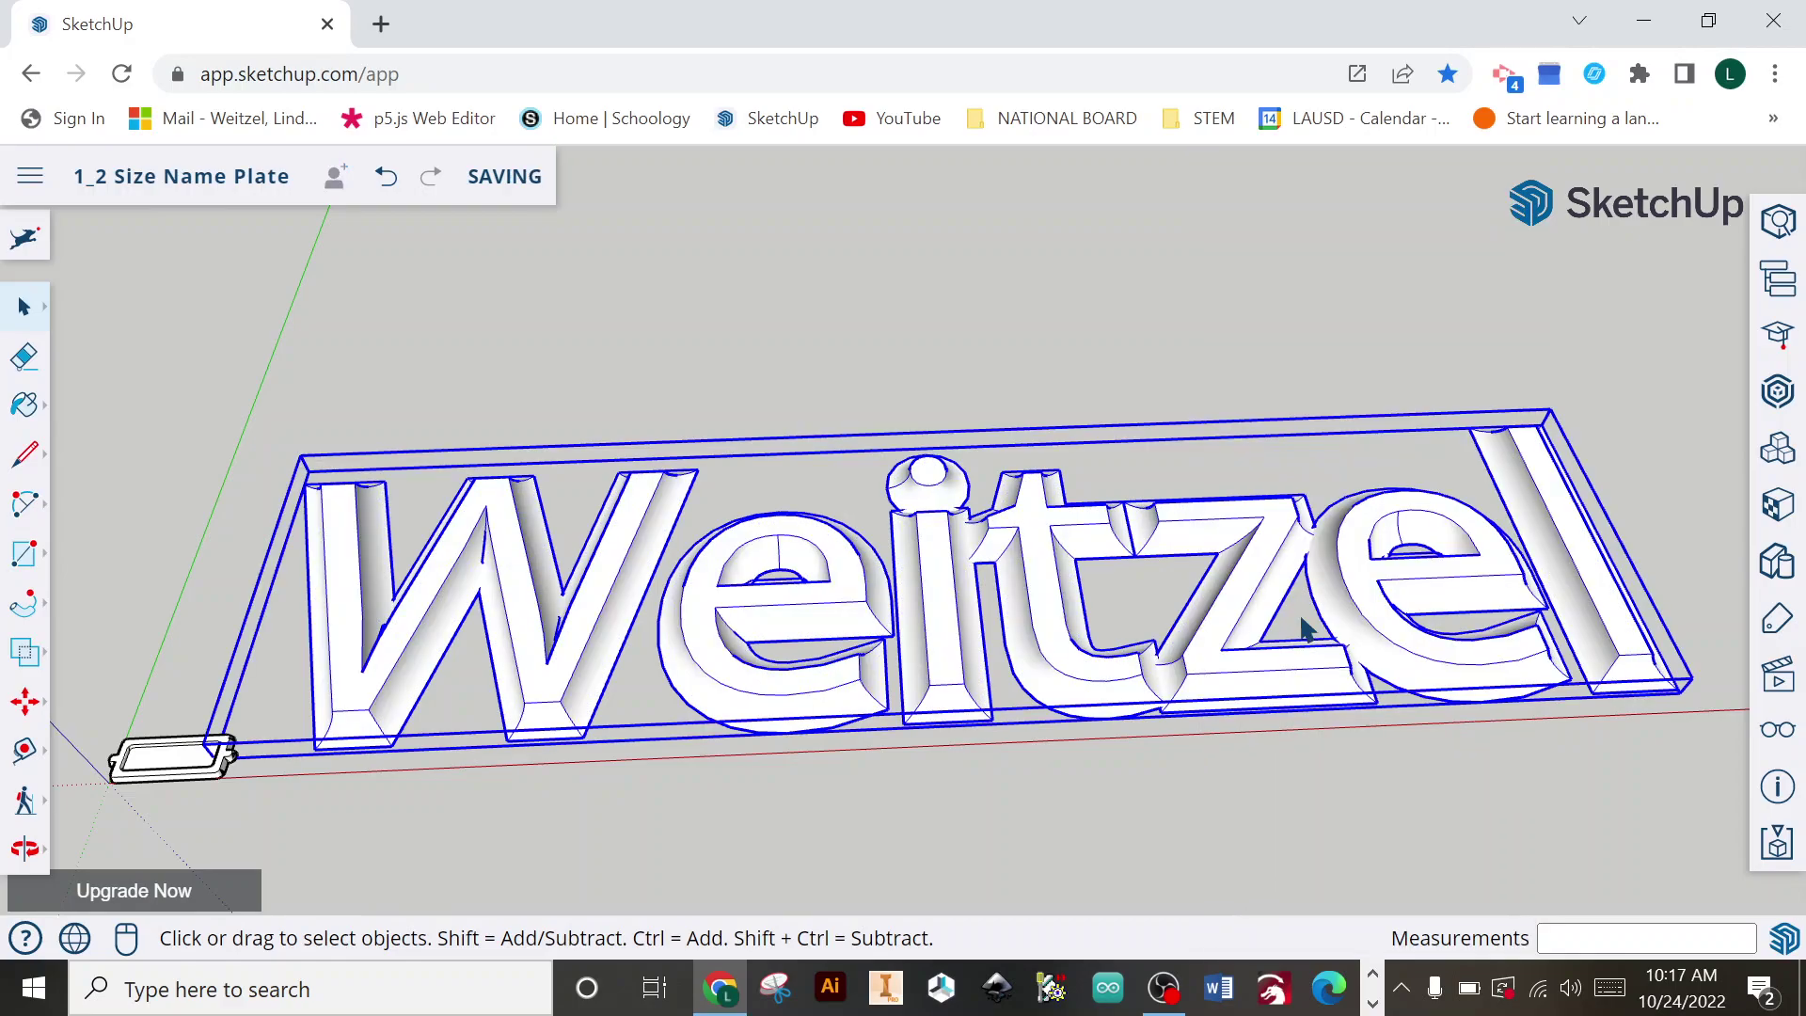
scroll(237, 800, up, 10)
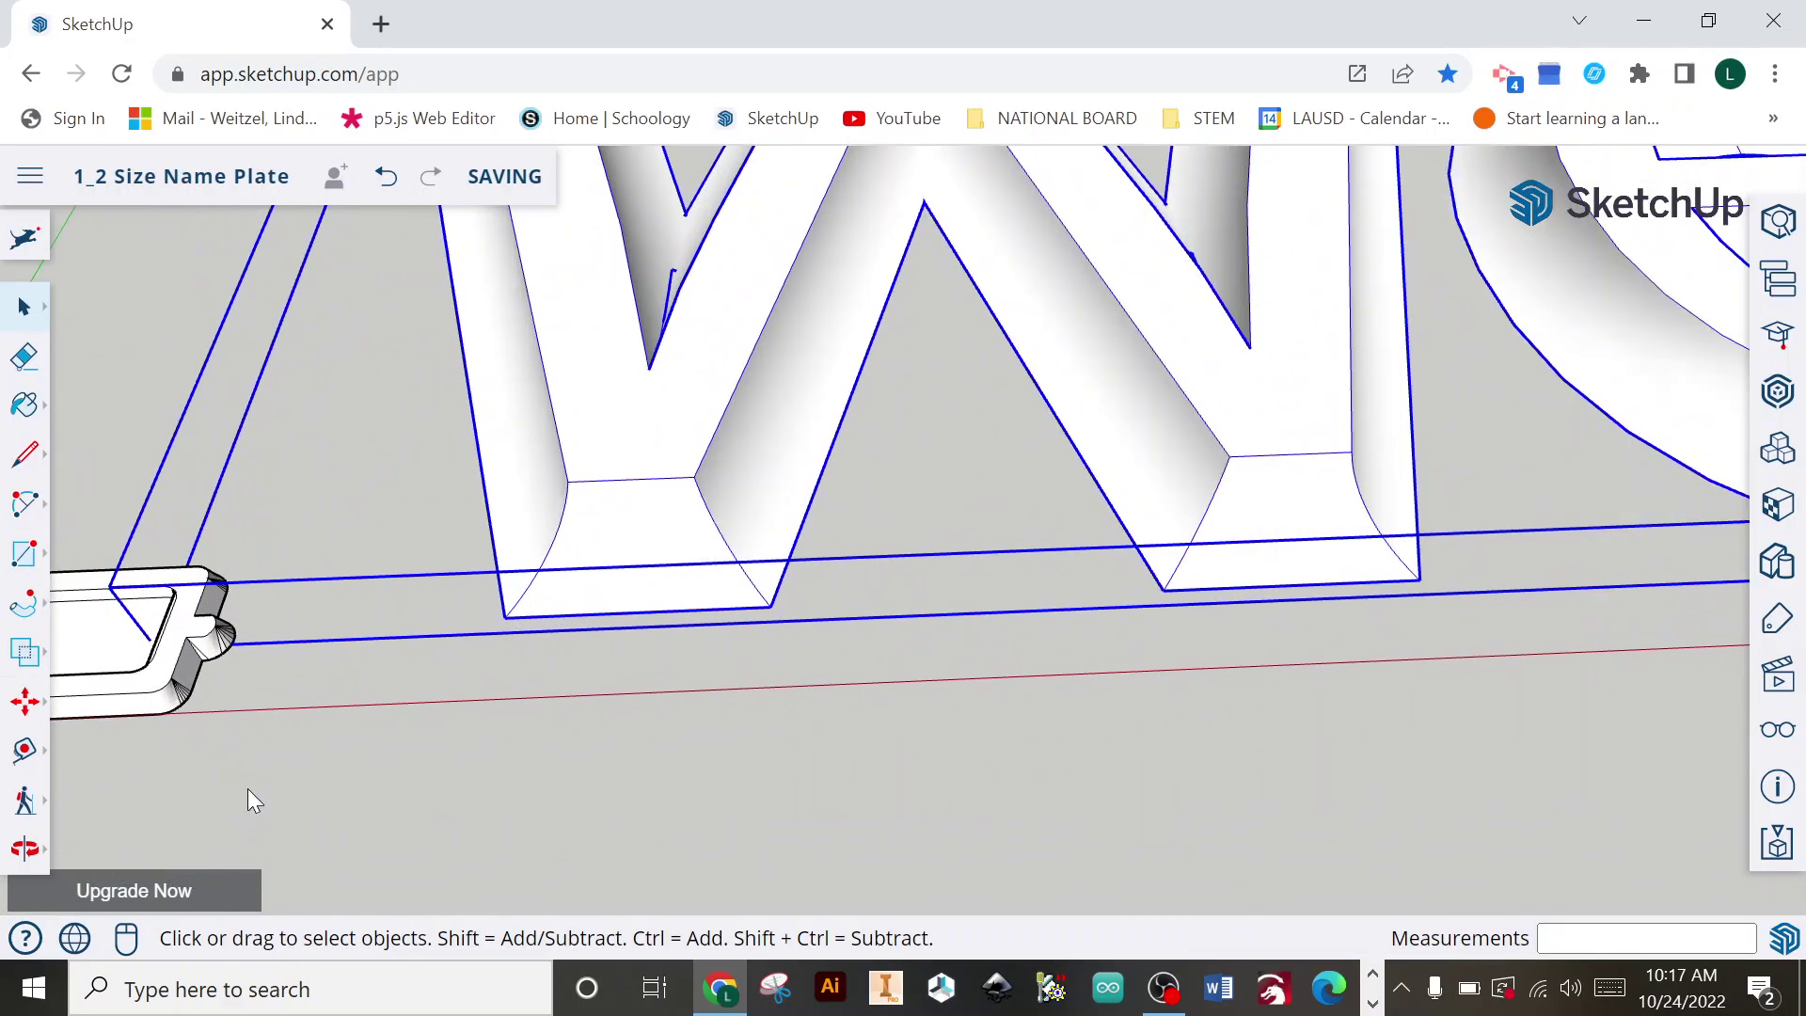
Step: Move the lettering group 2 1/8" along the red axis
middle_drag(247, 789, 843, 771)
key(m)
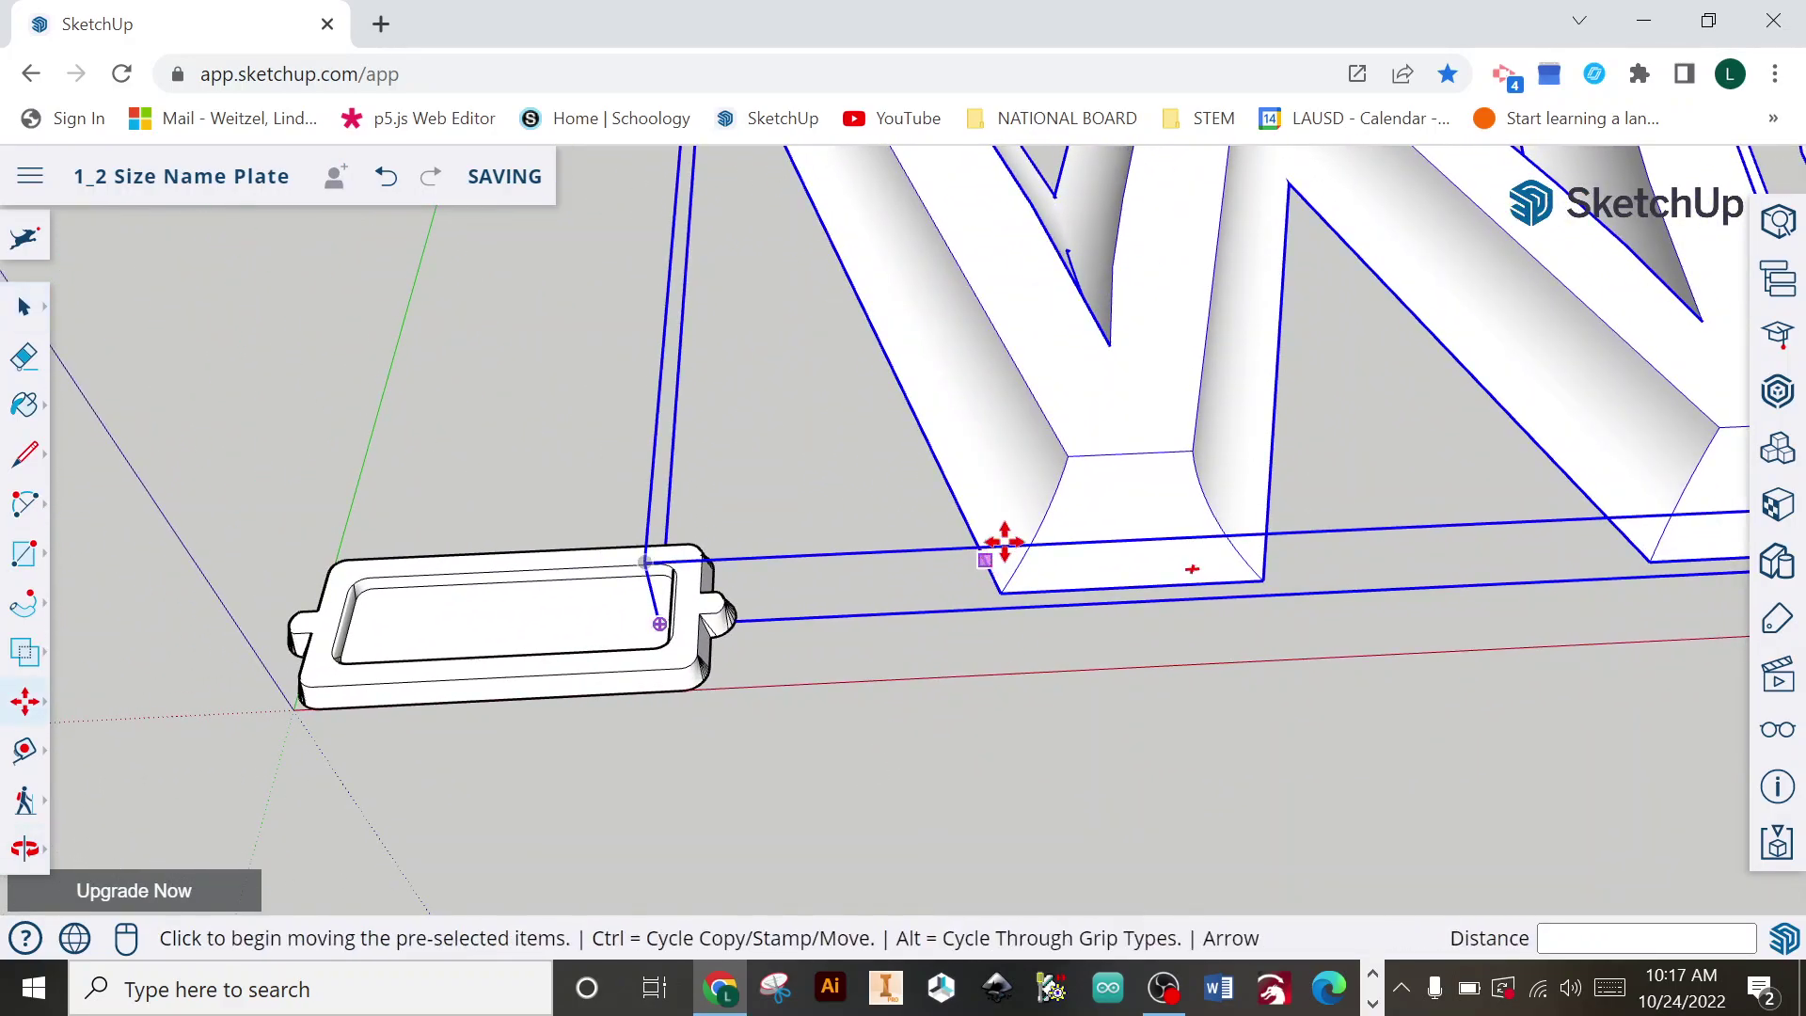
click(1065, 455)
click(1244, 406)
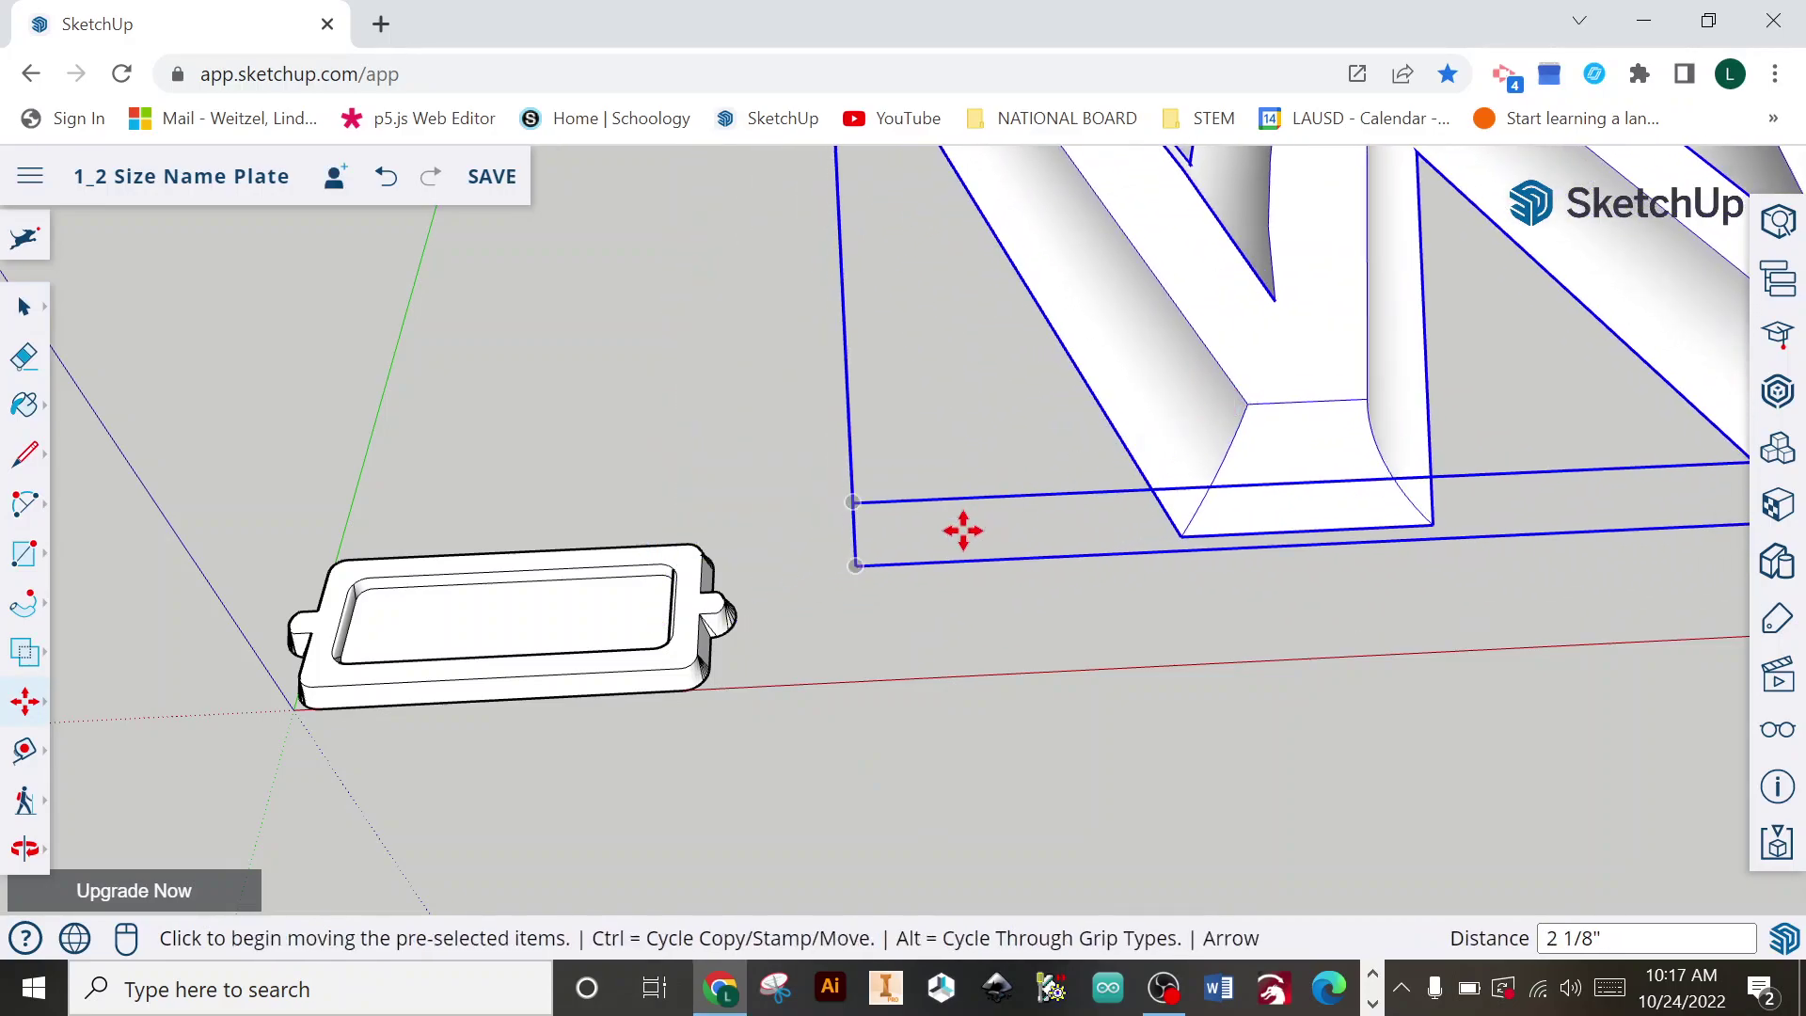
Step: Snap the lettering's bottom-left corner point onto the name plate's corner
click(852, 565)
scroll(329, 659, up, 5)
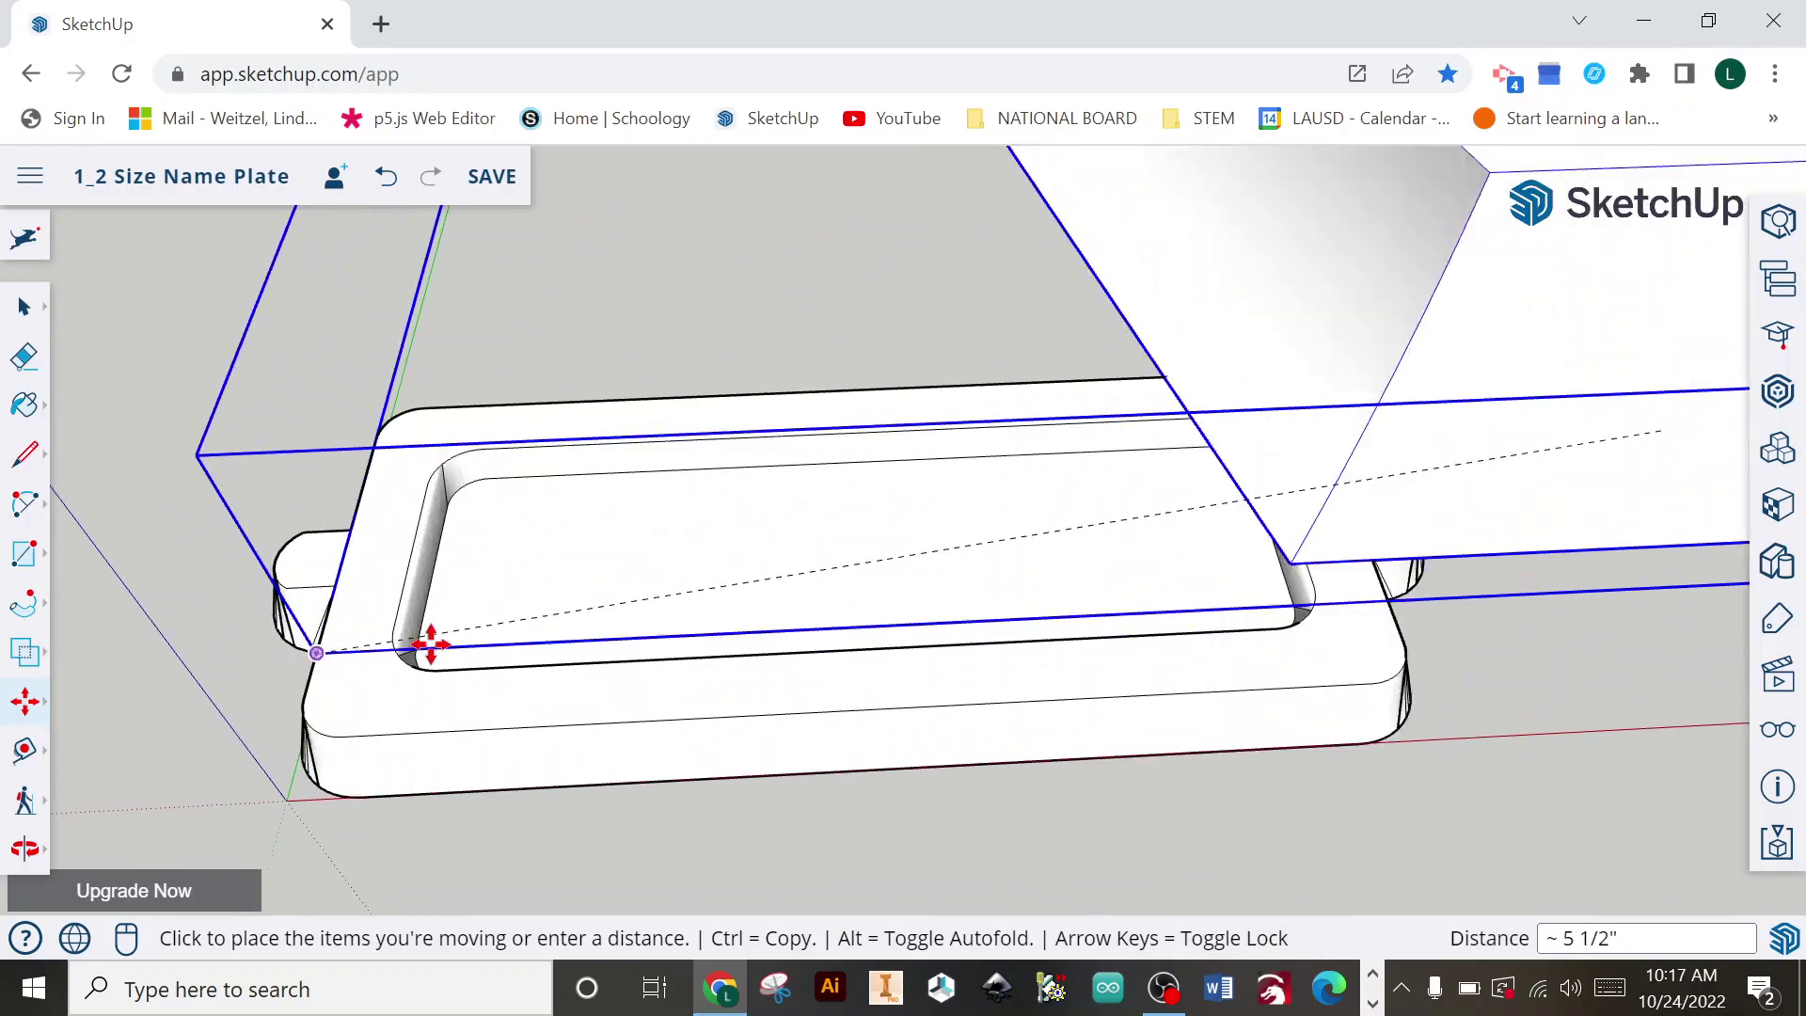
scroll(470, 651, up, 5)
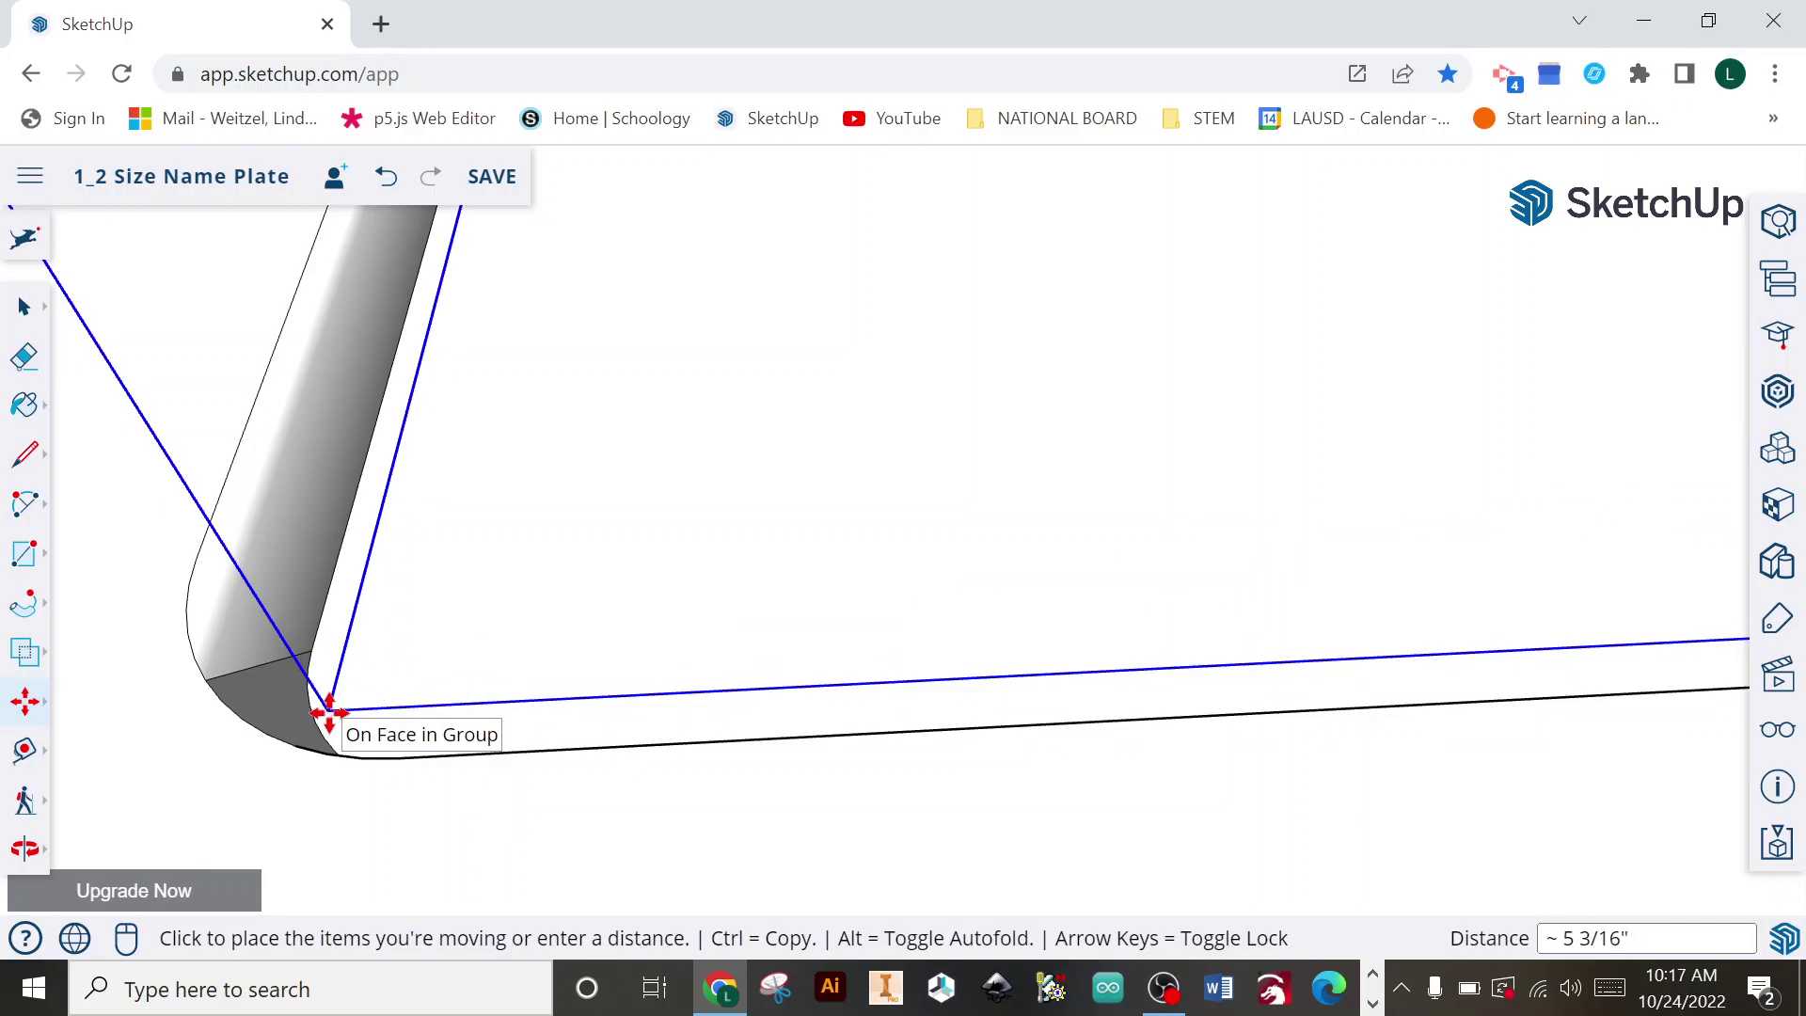
click(329, 710)
scroll(653, 718, down, 10)
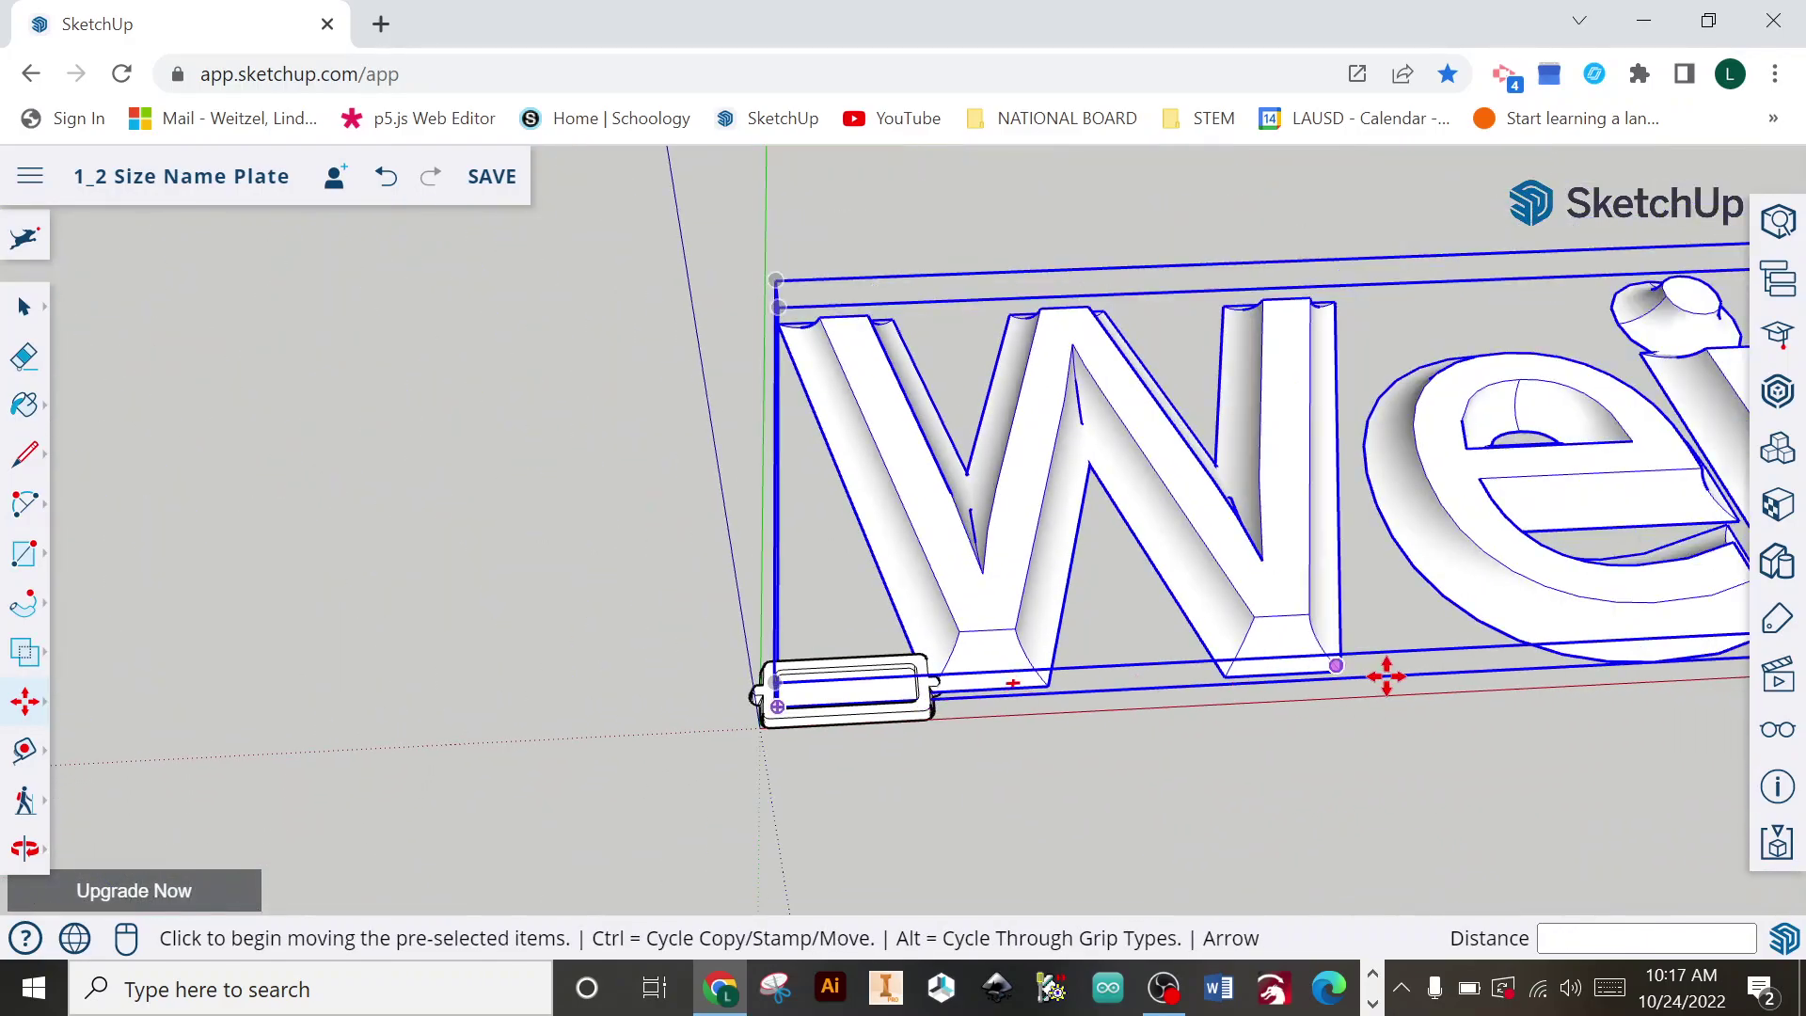
scroll(1387, 676, down, 2)
Step: Uniformly shrink the lettering from a corner grip to about 0.11 scale
middle_drag(1339, 674, 641, 424)
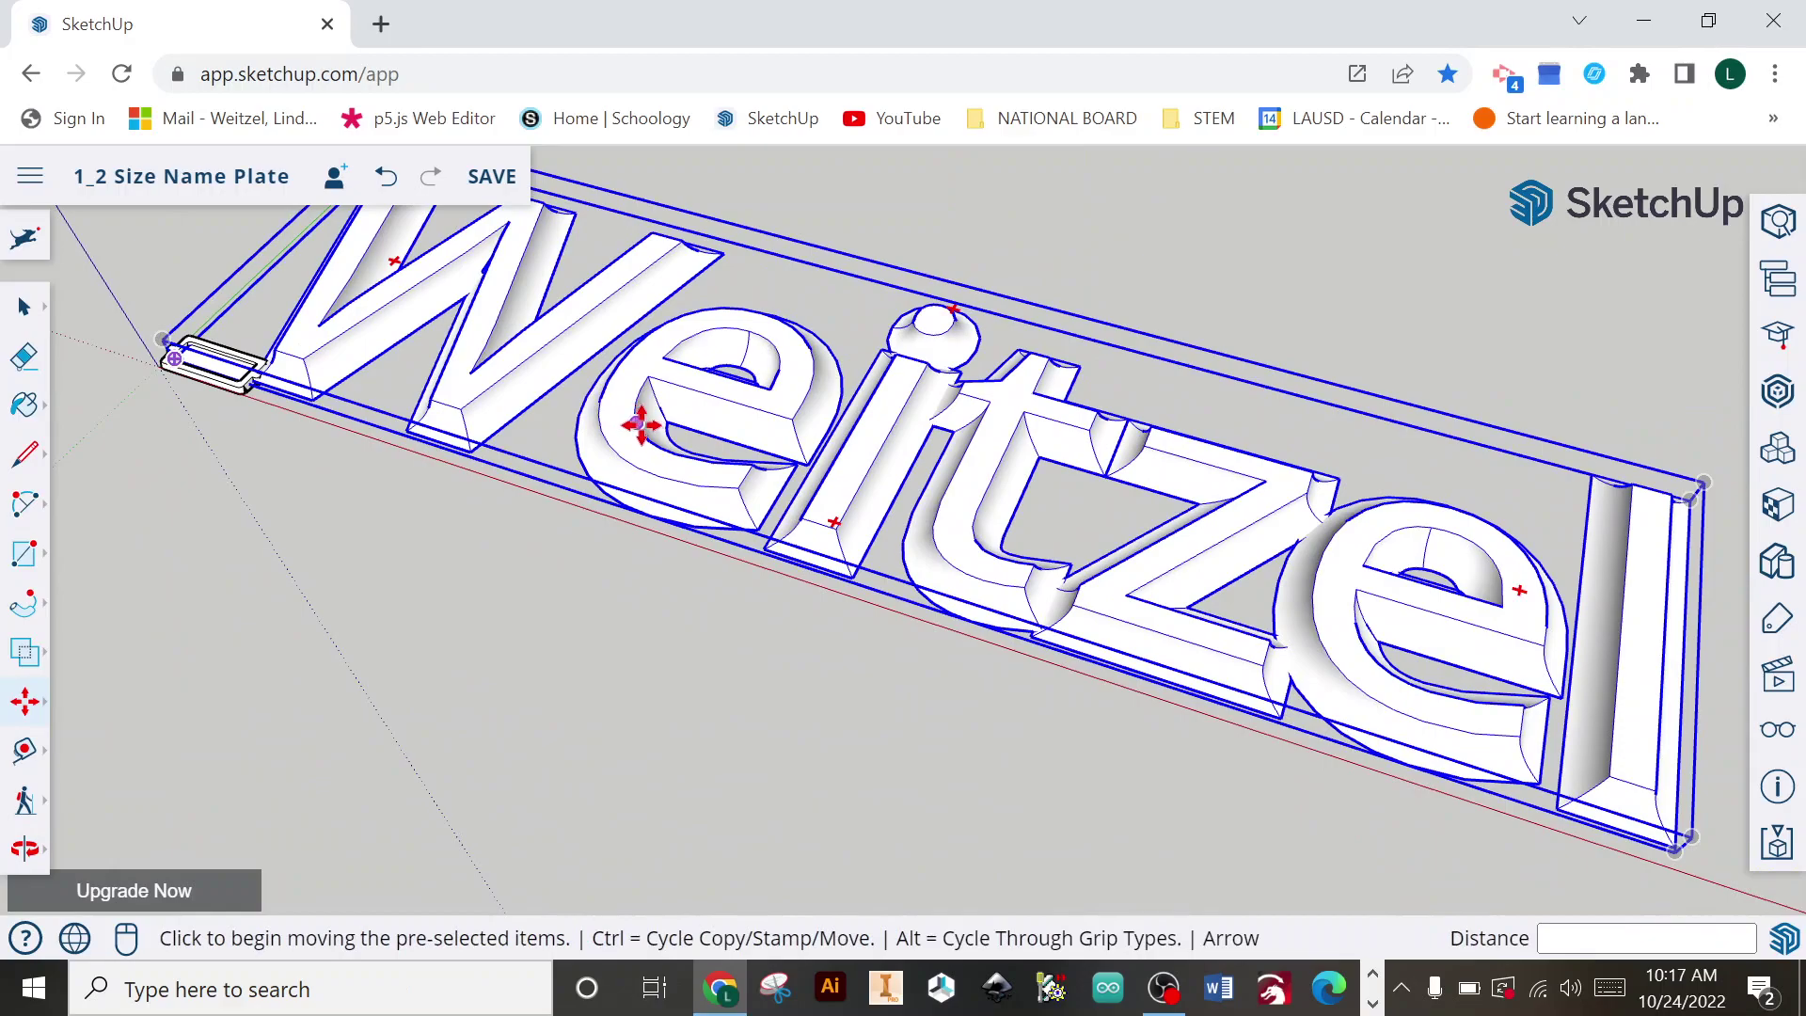
key(s)
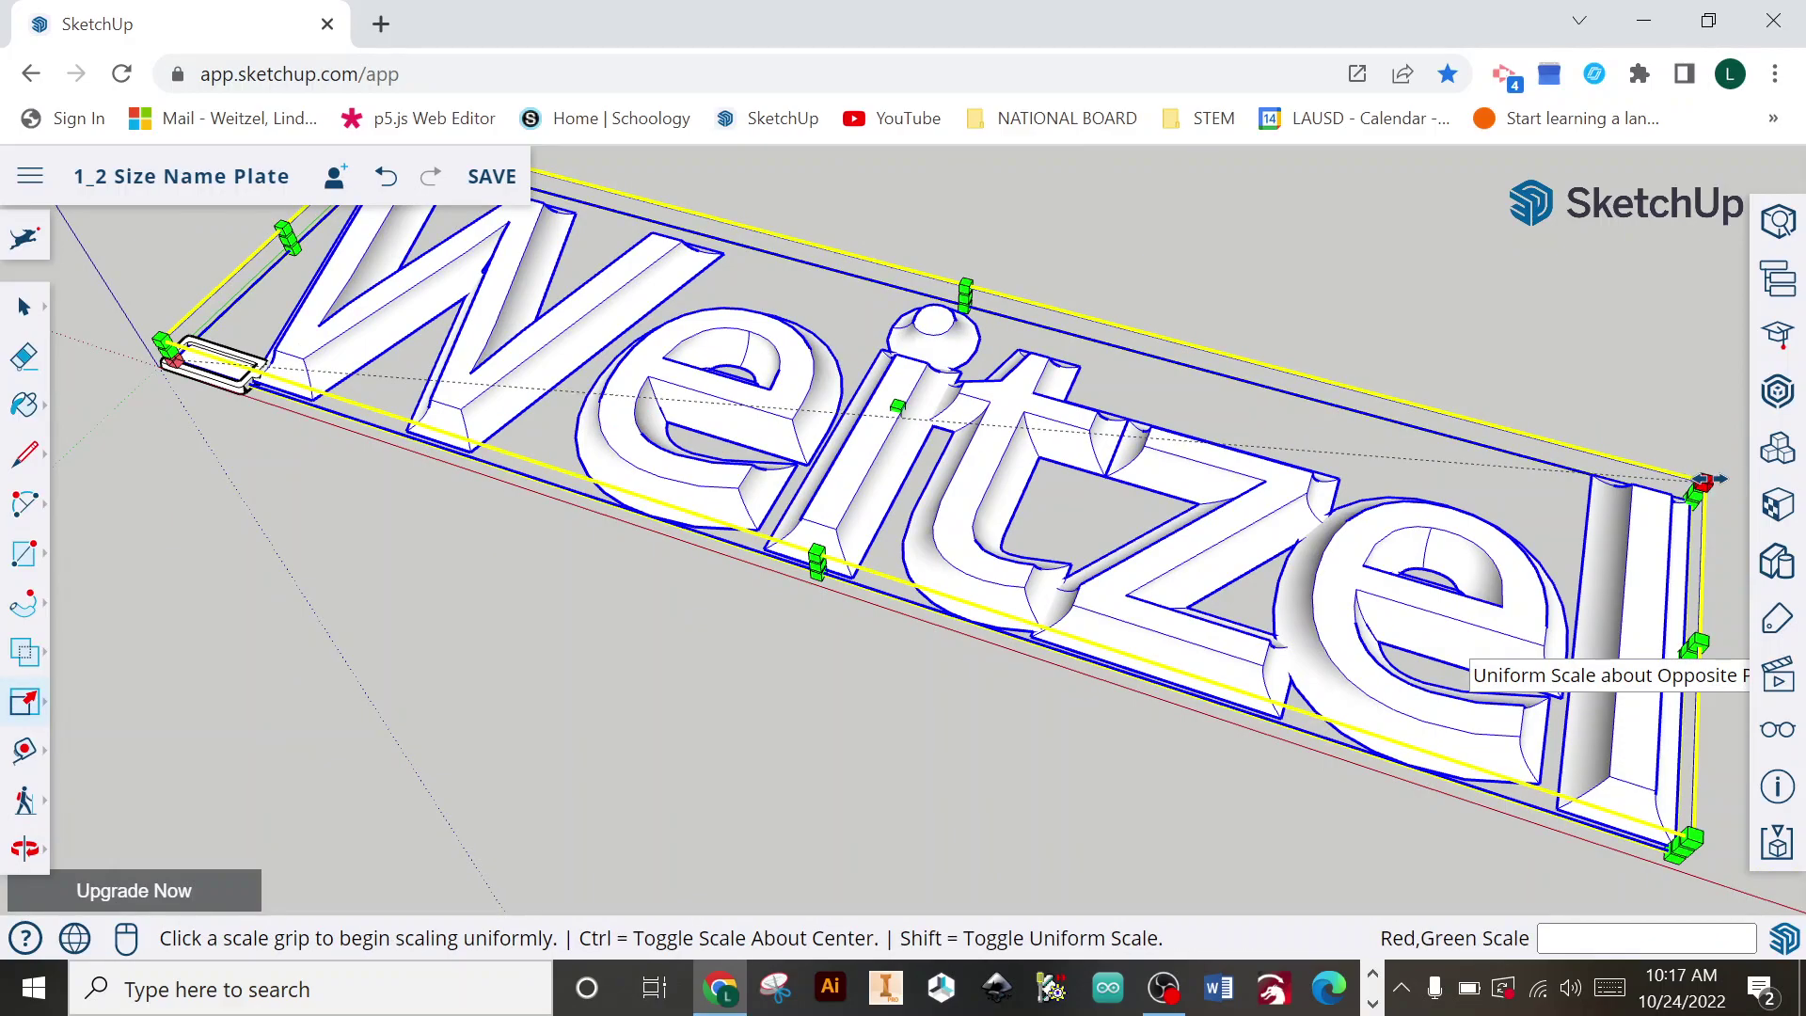
click(1707, 480)
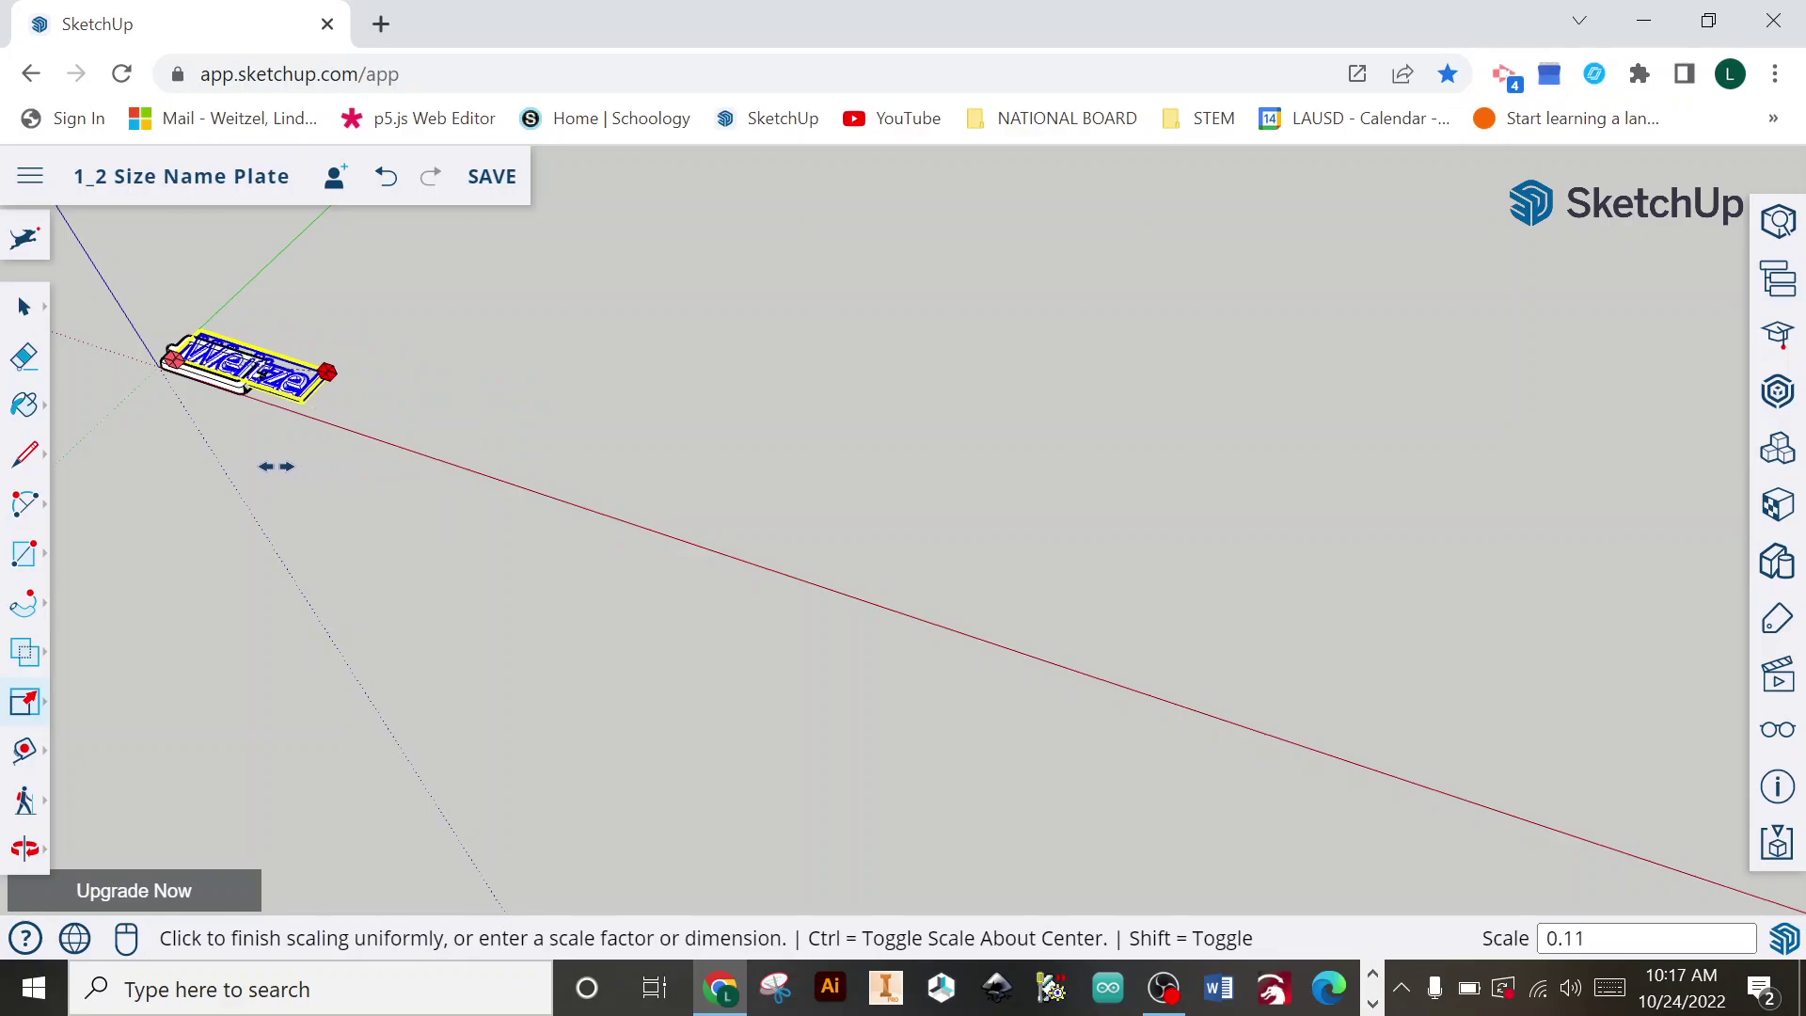
click(276, 466)
scroll(160, 439, up, 3)
Step: Rescale the lettering uniformly by 0.50 to sit inside the recess
key(o)
drag(194, 483, 565, 863)
key(s)
scroll(750, 756, up, 5)
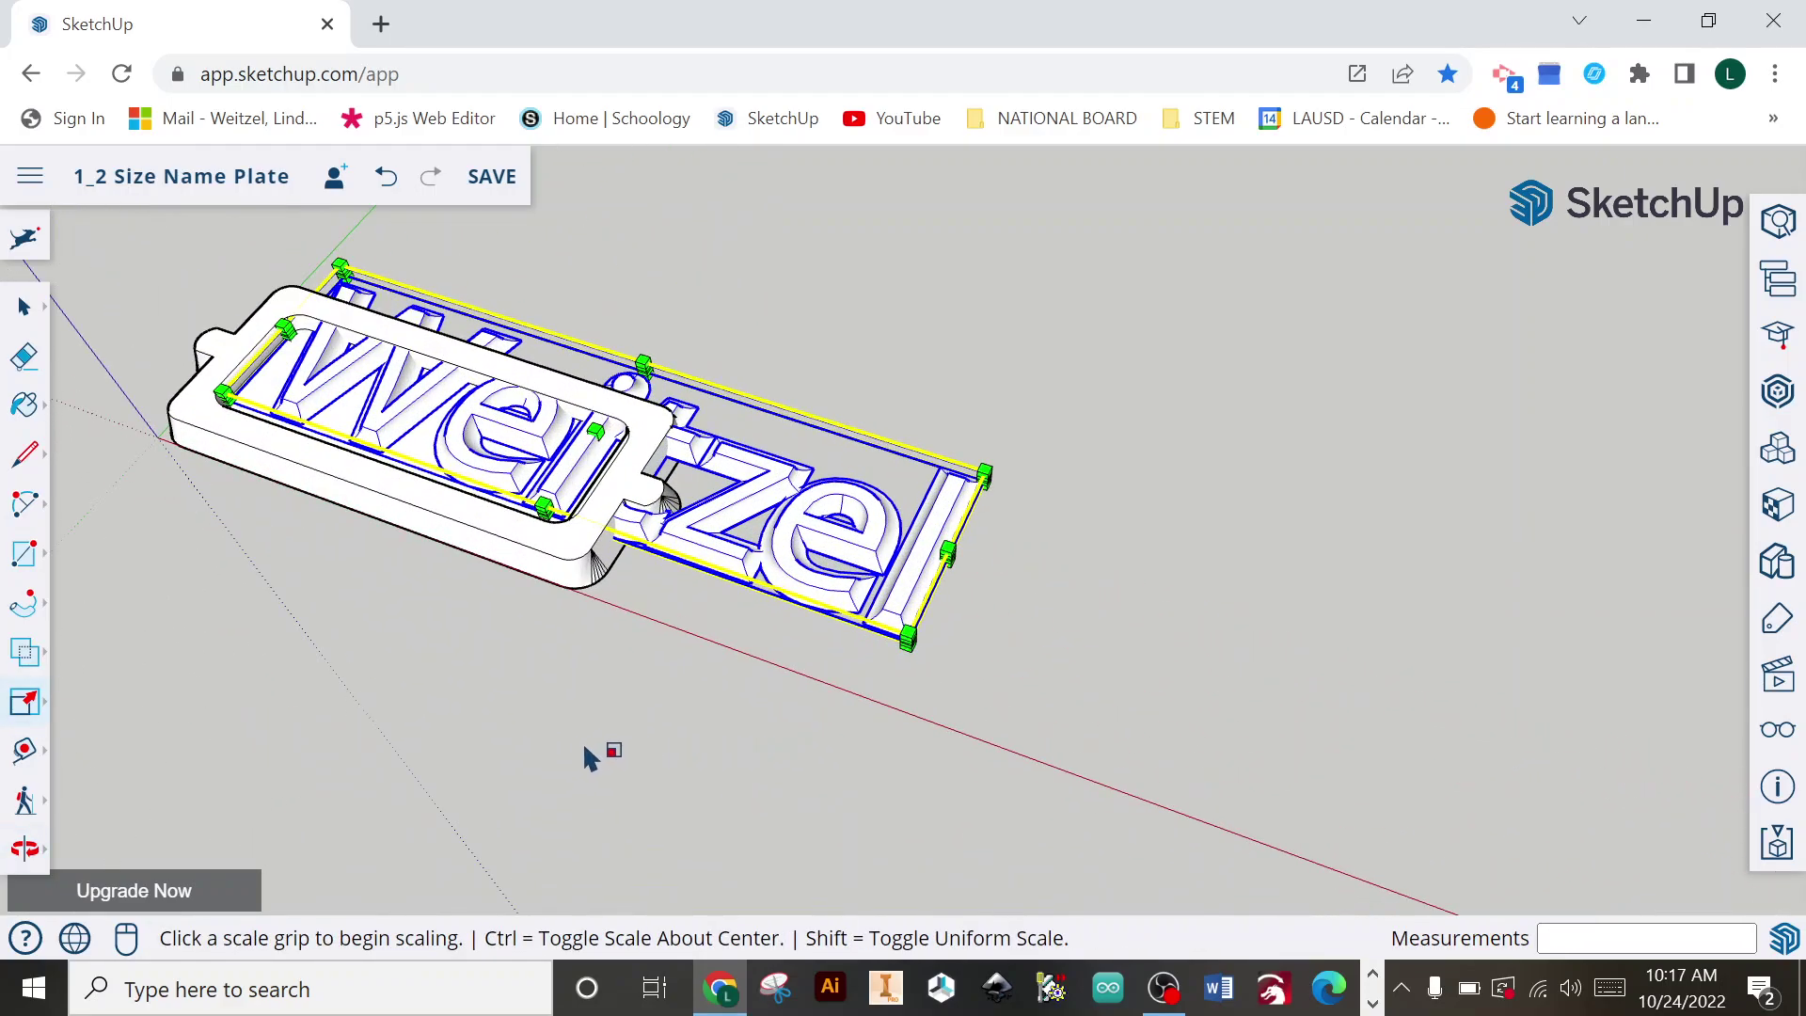
middle_drag(596, 758, 1031, 552)
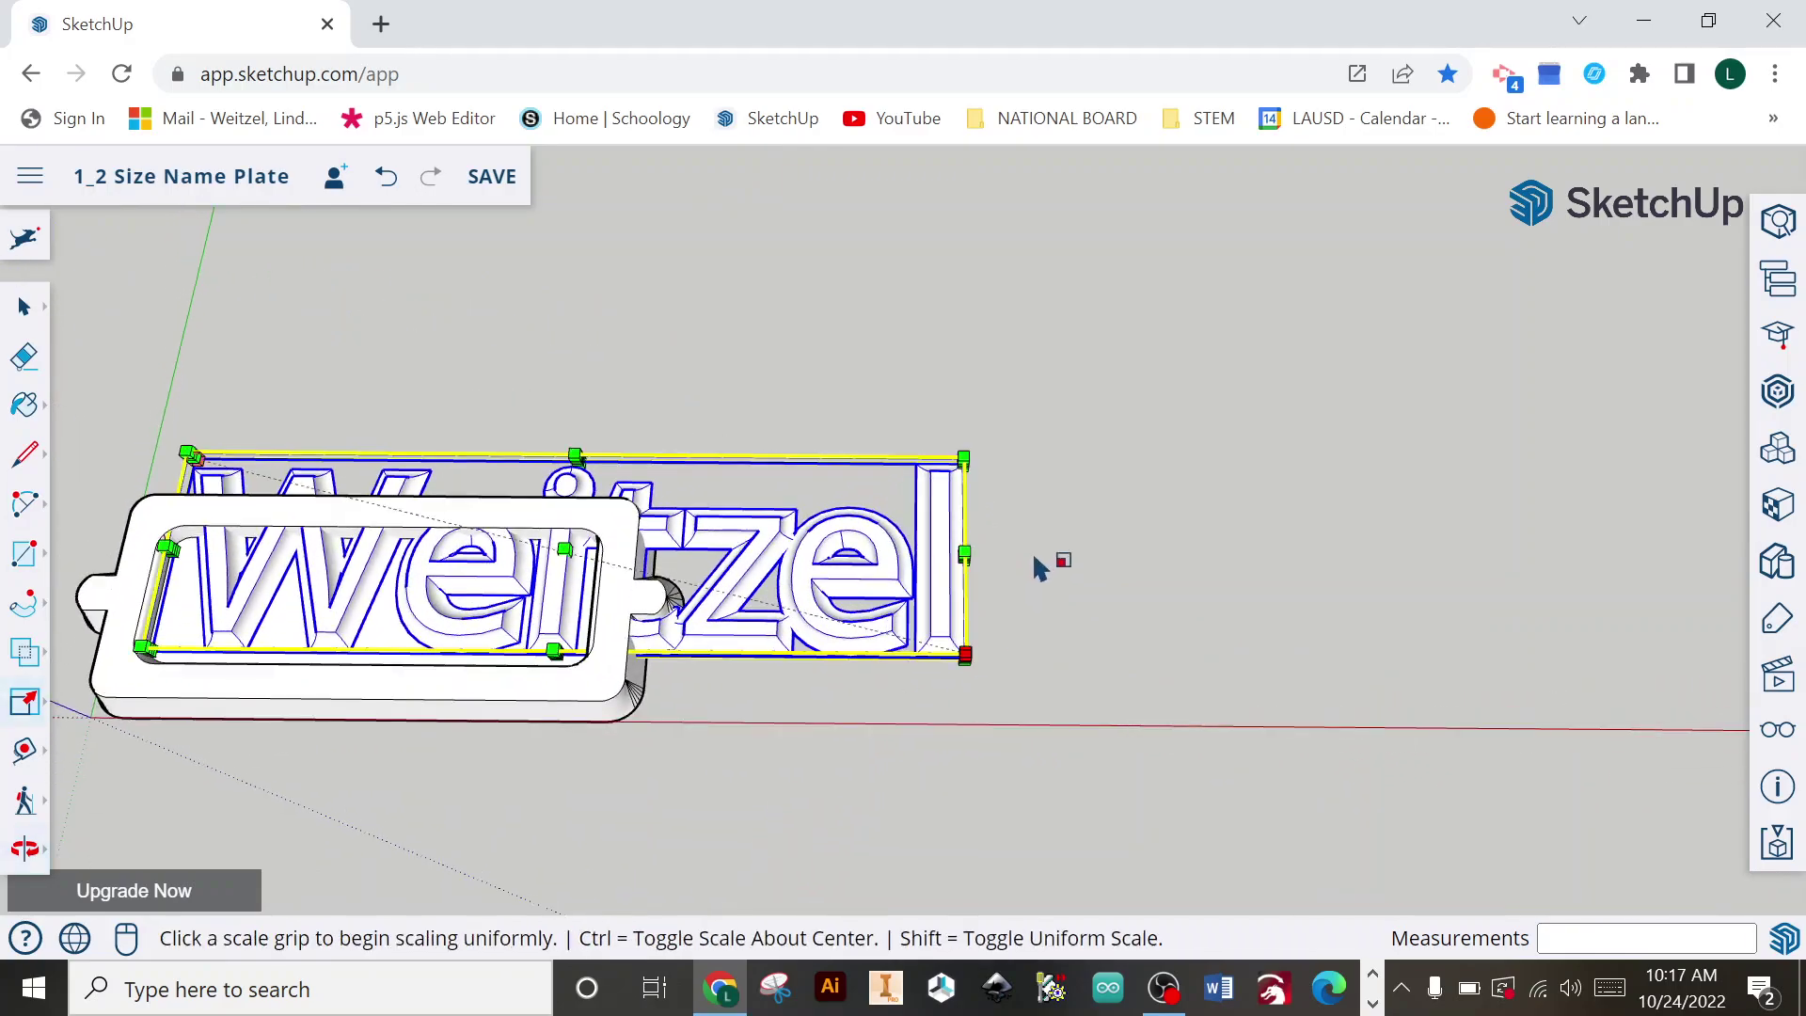
click(964, 458)
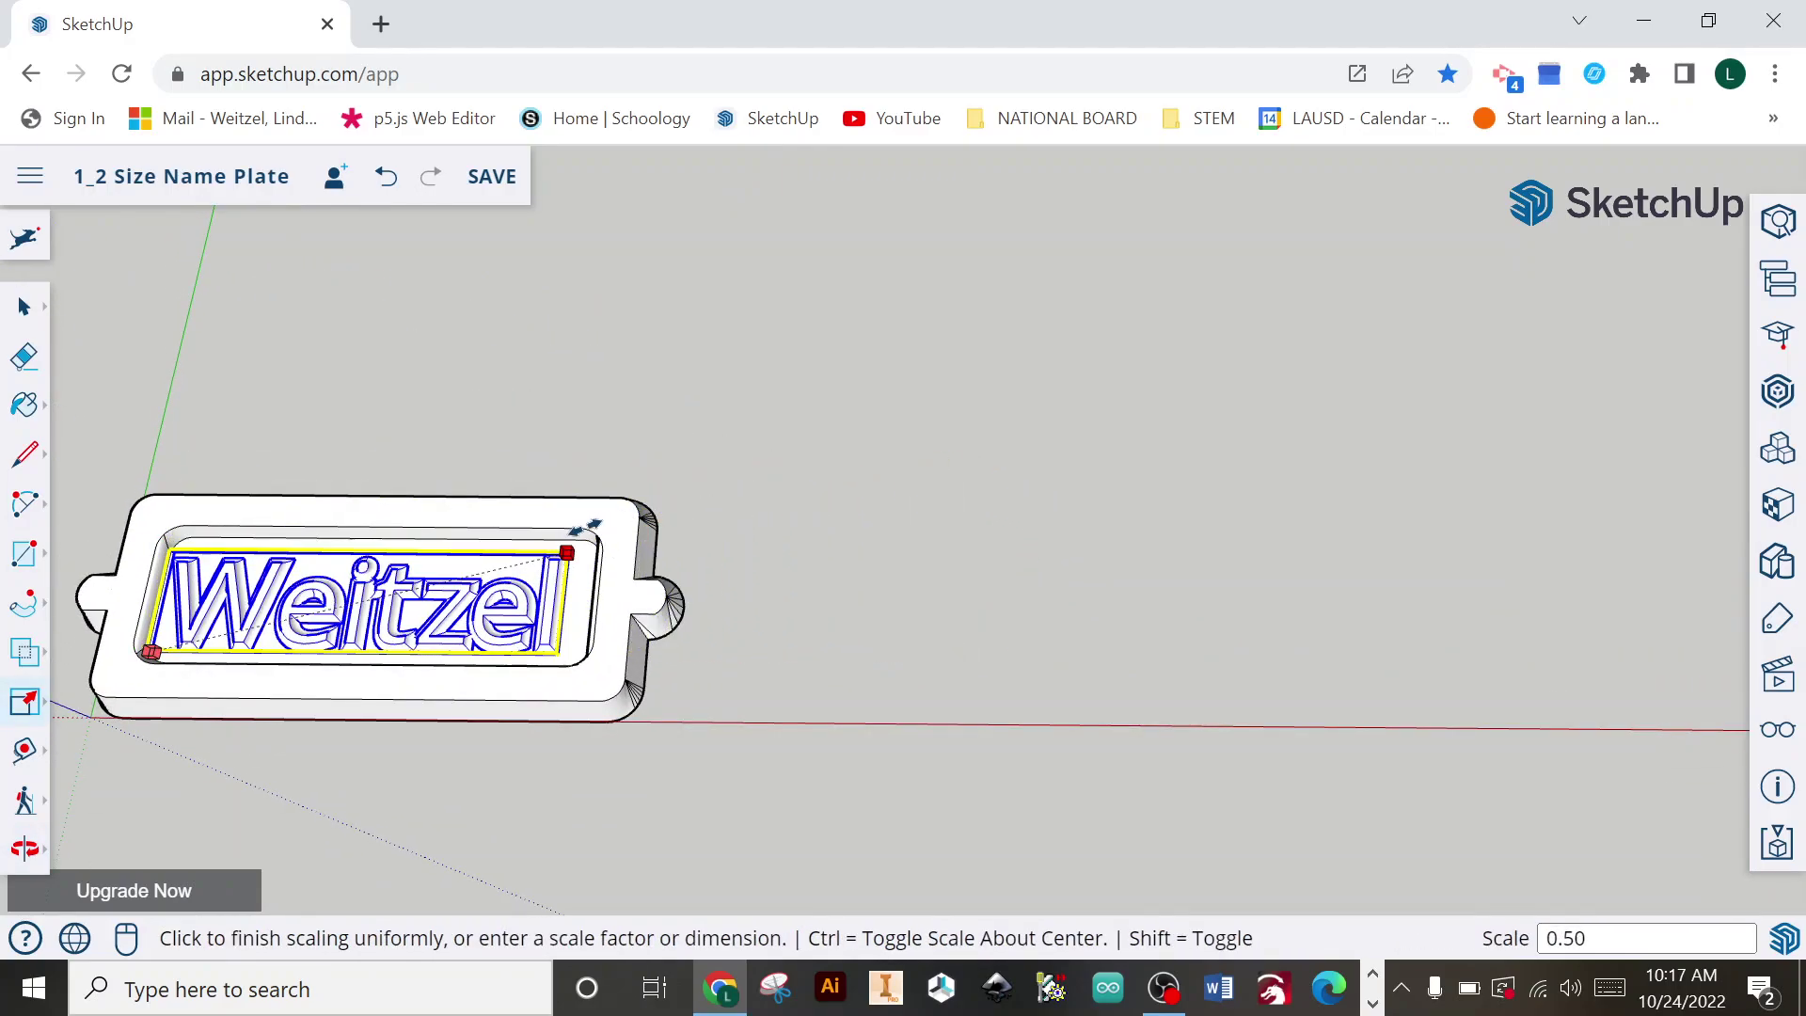
click(594, 537)
Step: Enlarge the lettering slightly, about 1.07, to fill the recess
scroll(524, 605, up, 3)
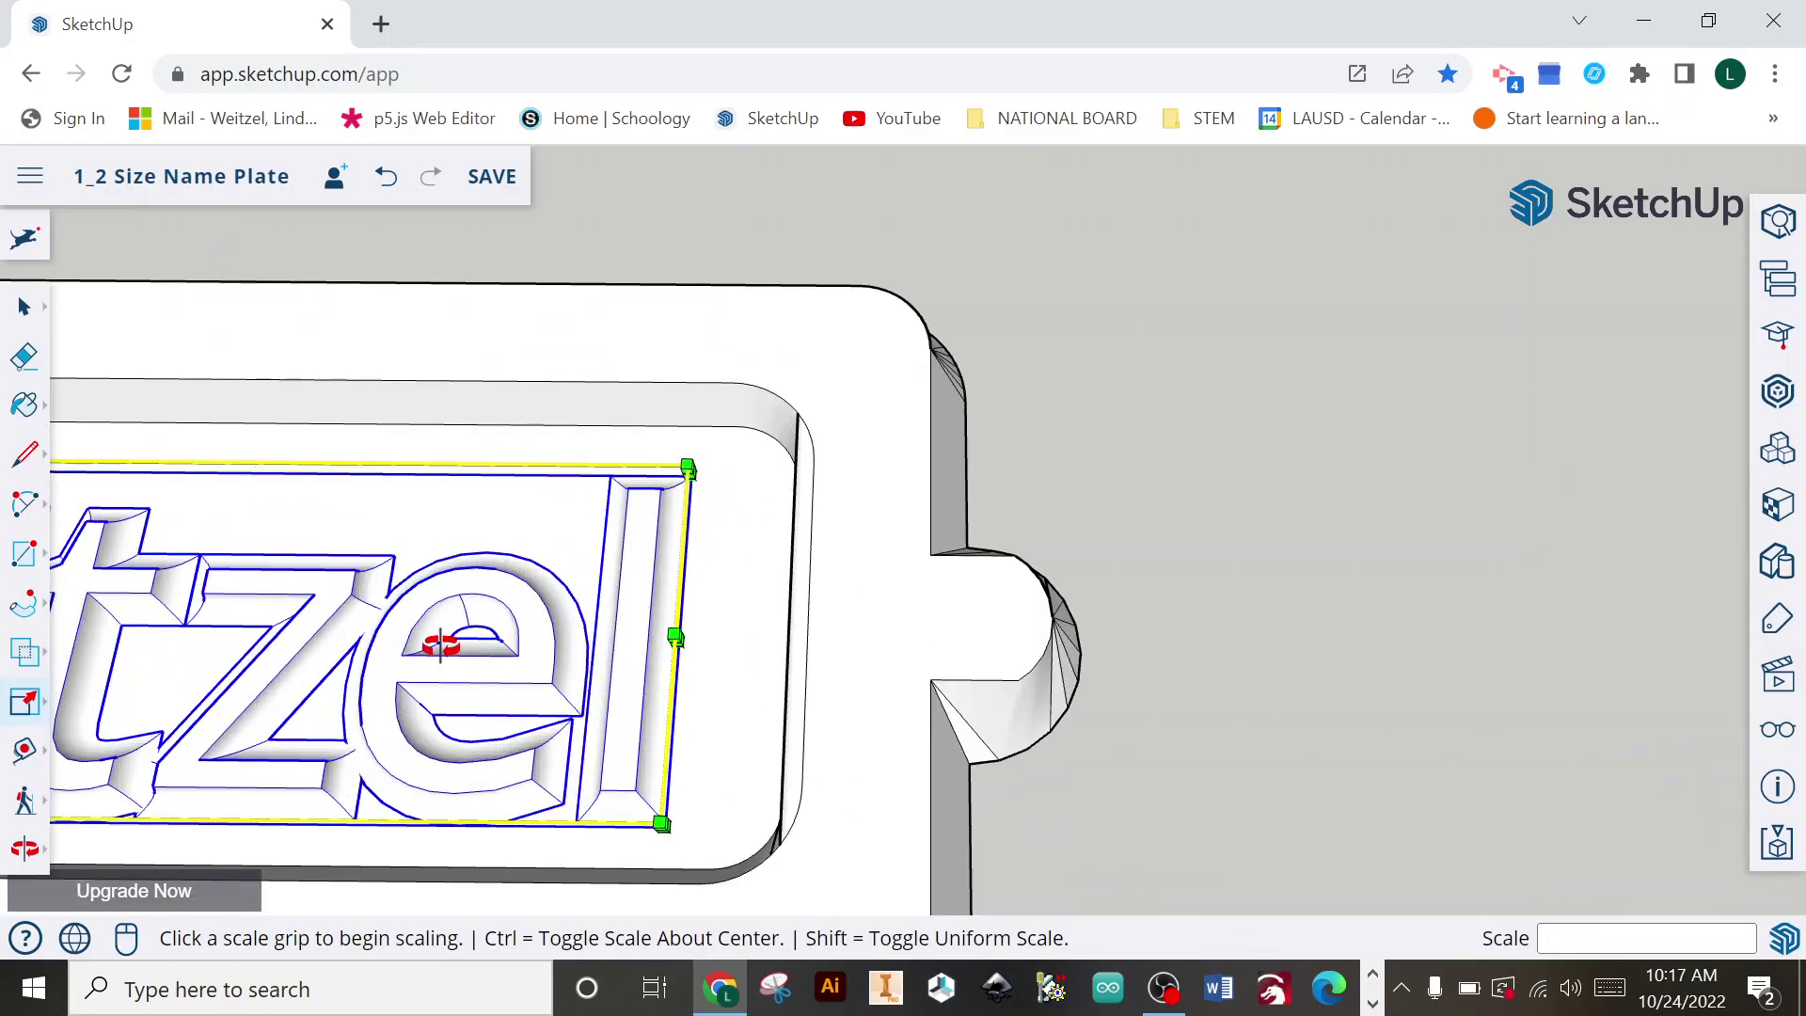
scroll(746, 616, up, 2)
scroll(746, 616, down, 3)
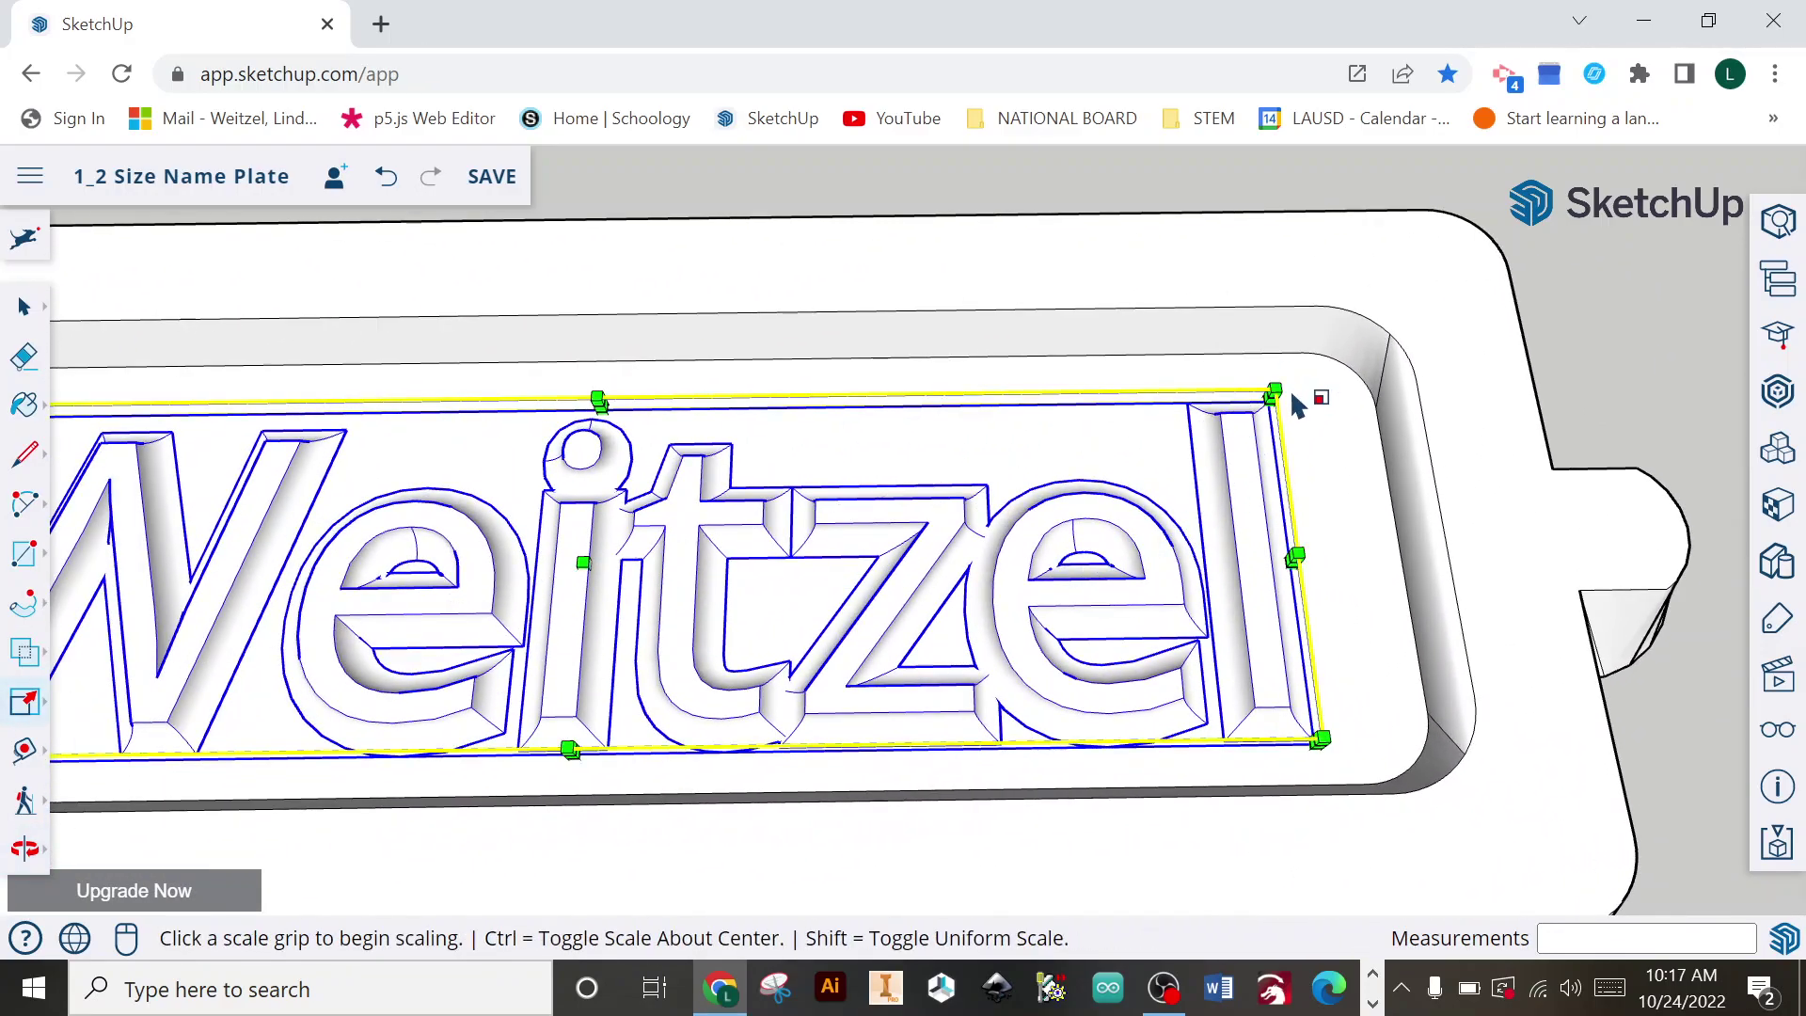
click(1275, 389)
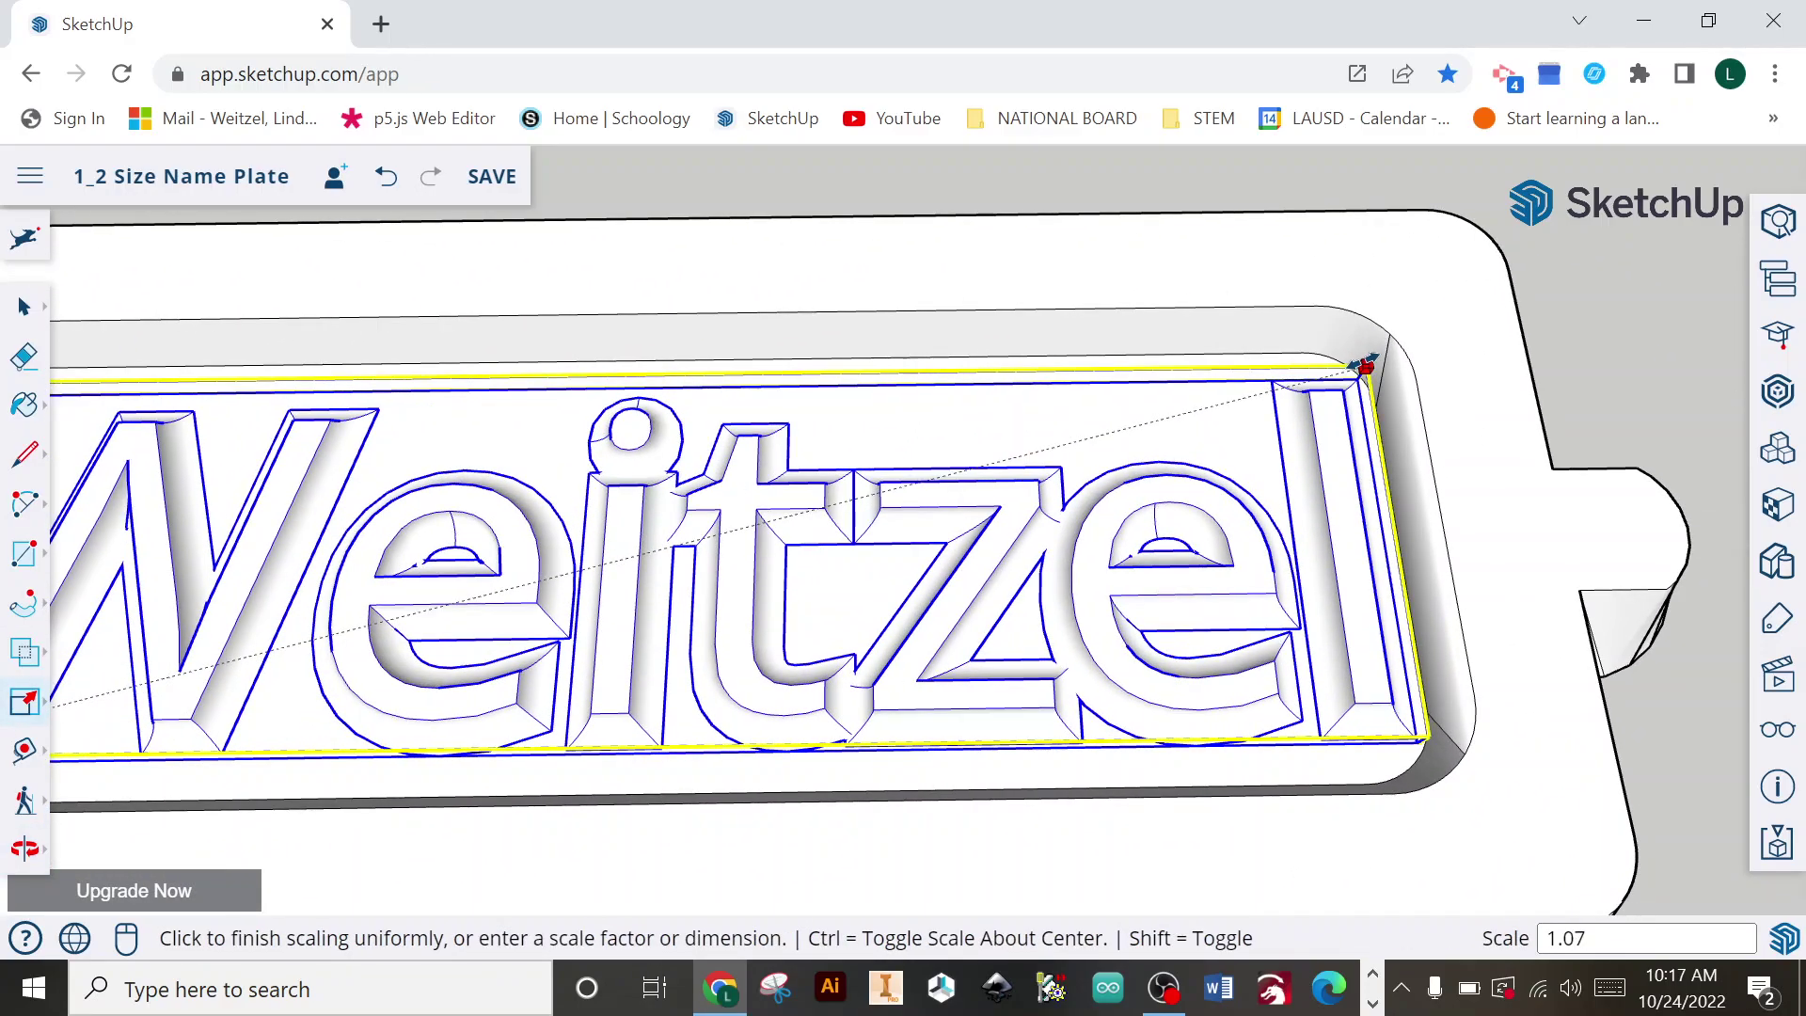
click(1366, 365)
Step: Scale the Weitzel letters' height by about 2.12 using the top blue grip
key(o)
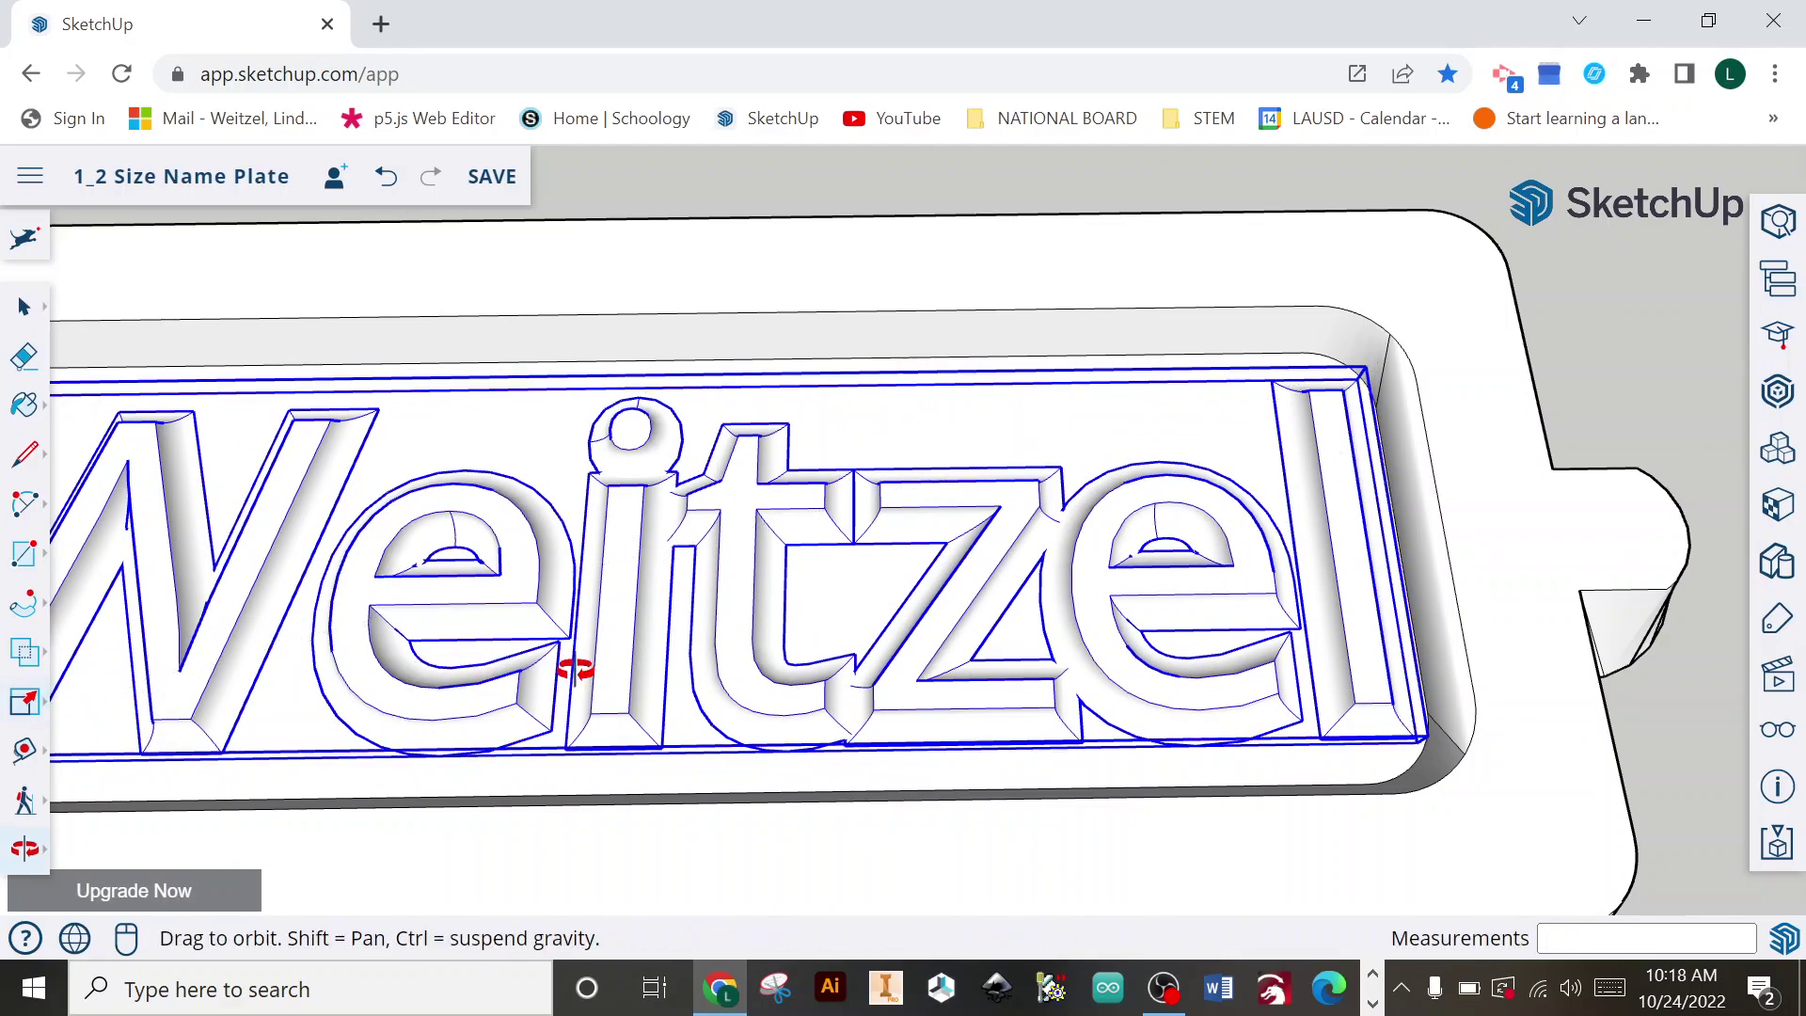
drag(576, 674, 951, 565)
key(s)
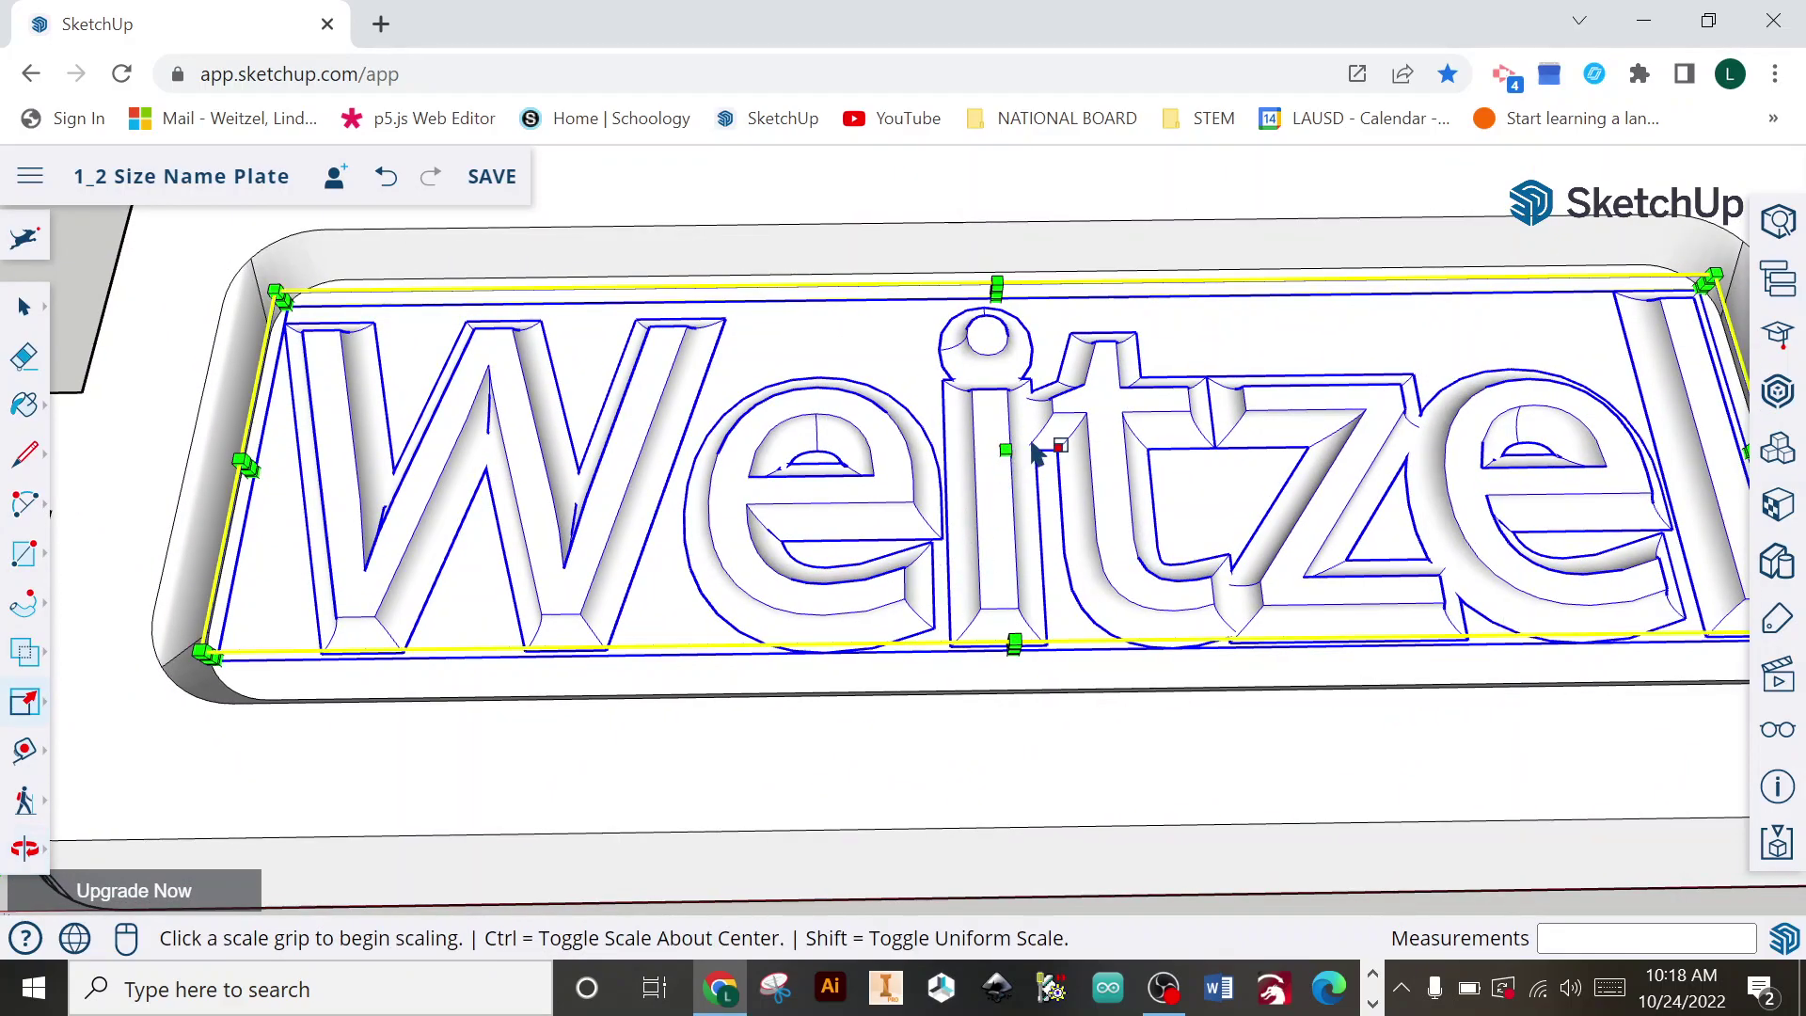
middle_drag(1146, 592, 1029, 464)
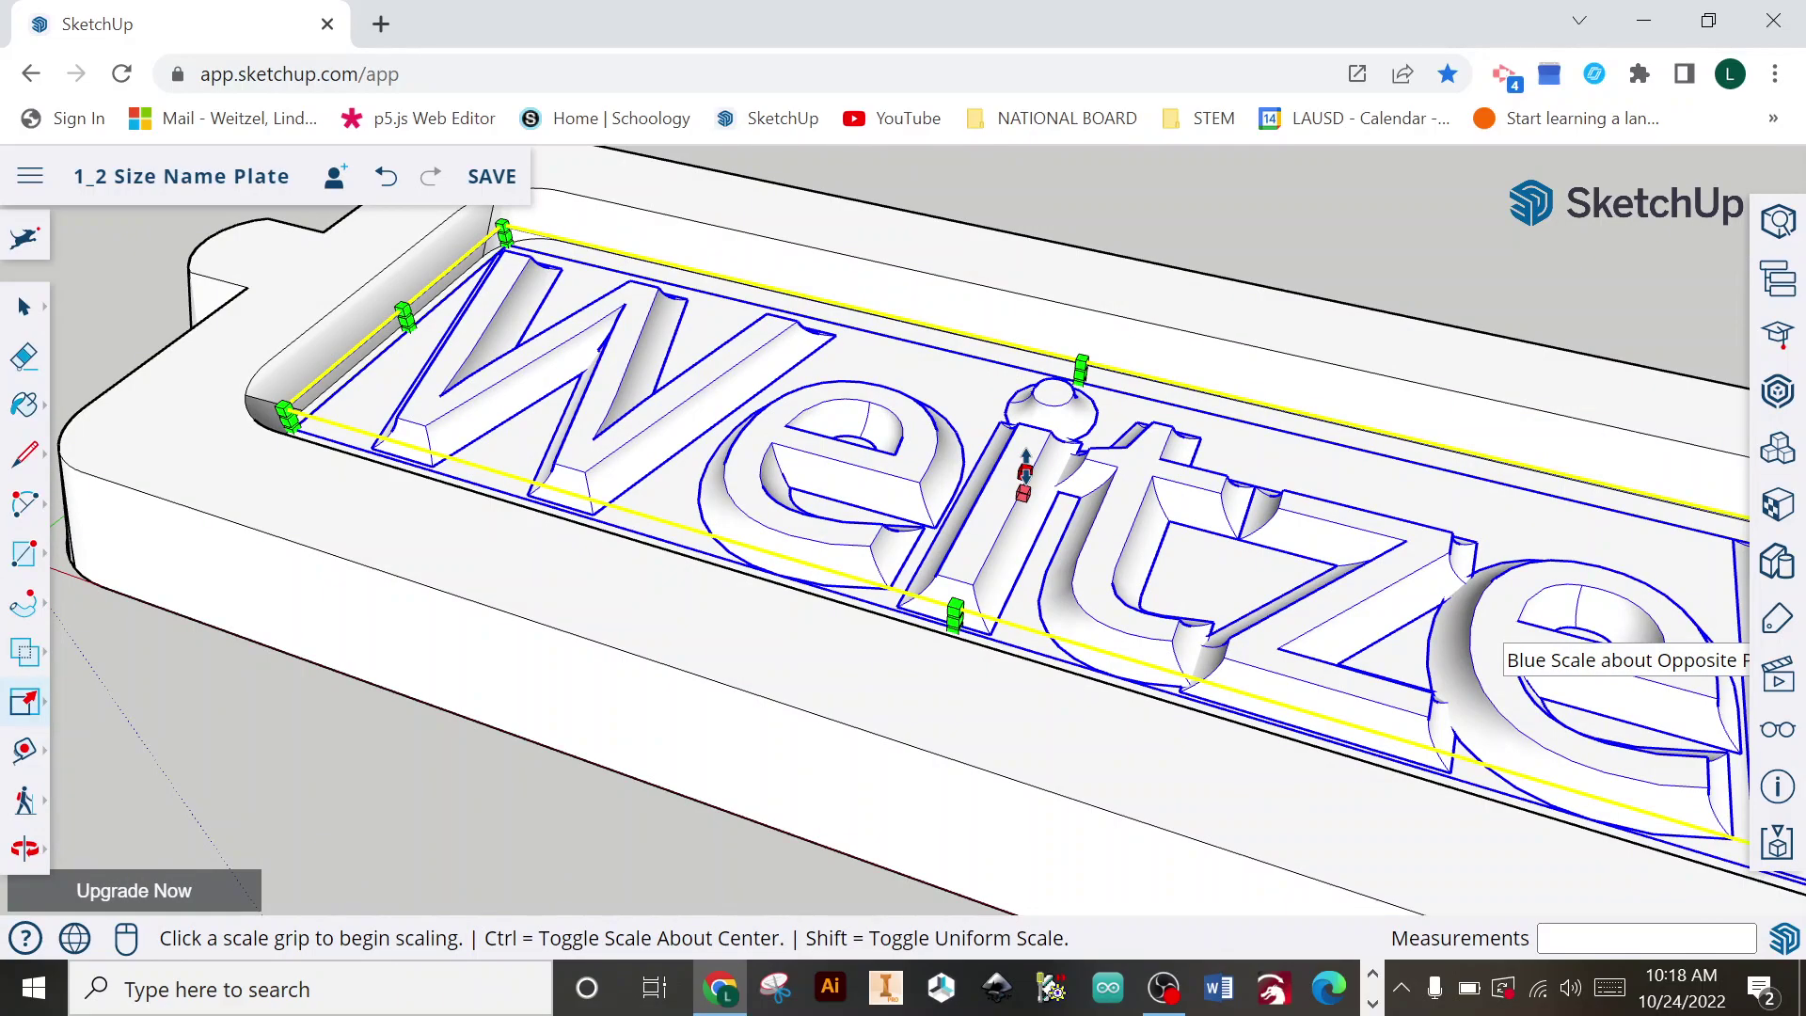
click(1024, 471)
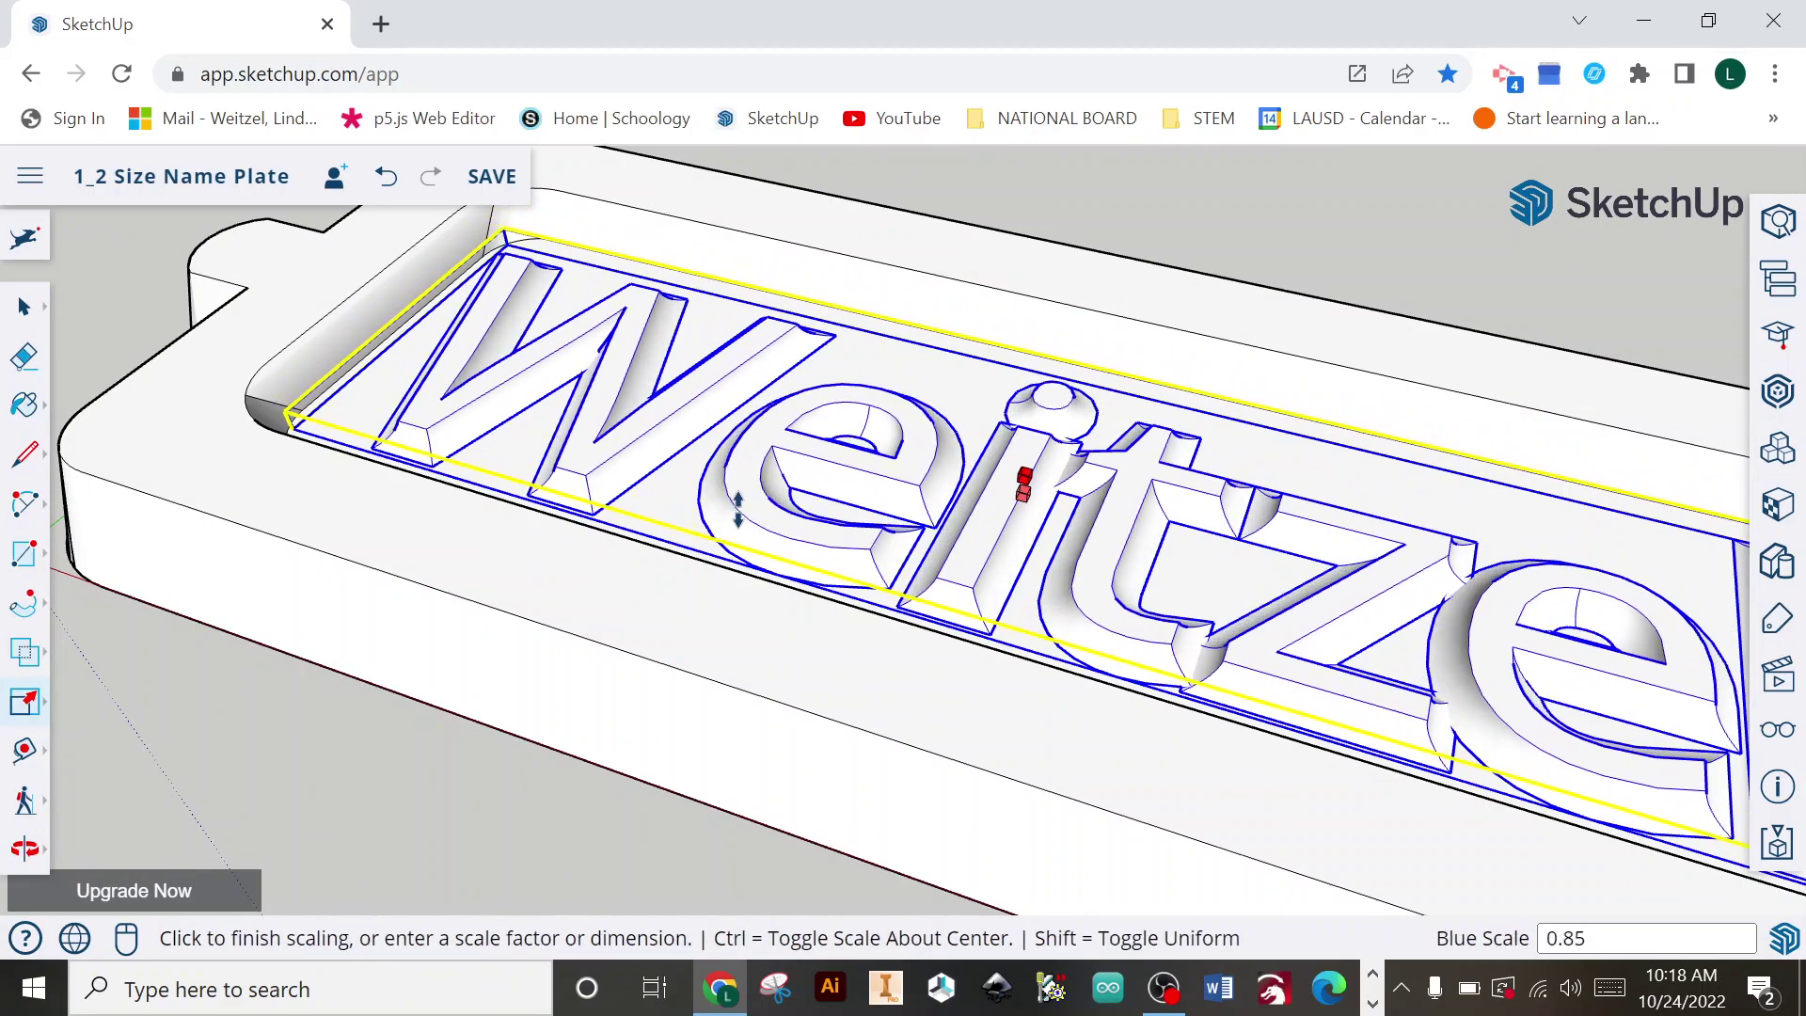
click(622, 558)
scroll(443, 847, down, 5)
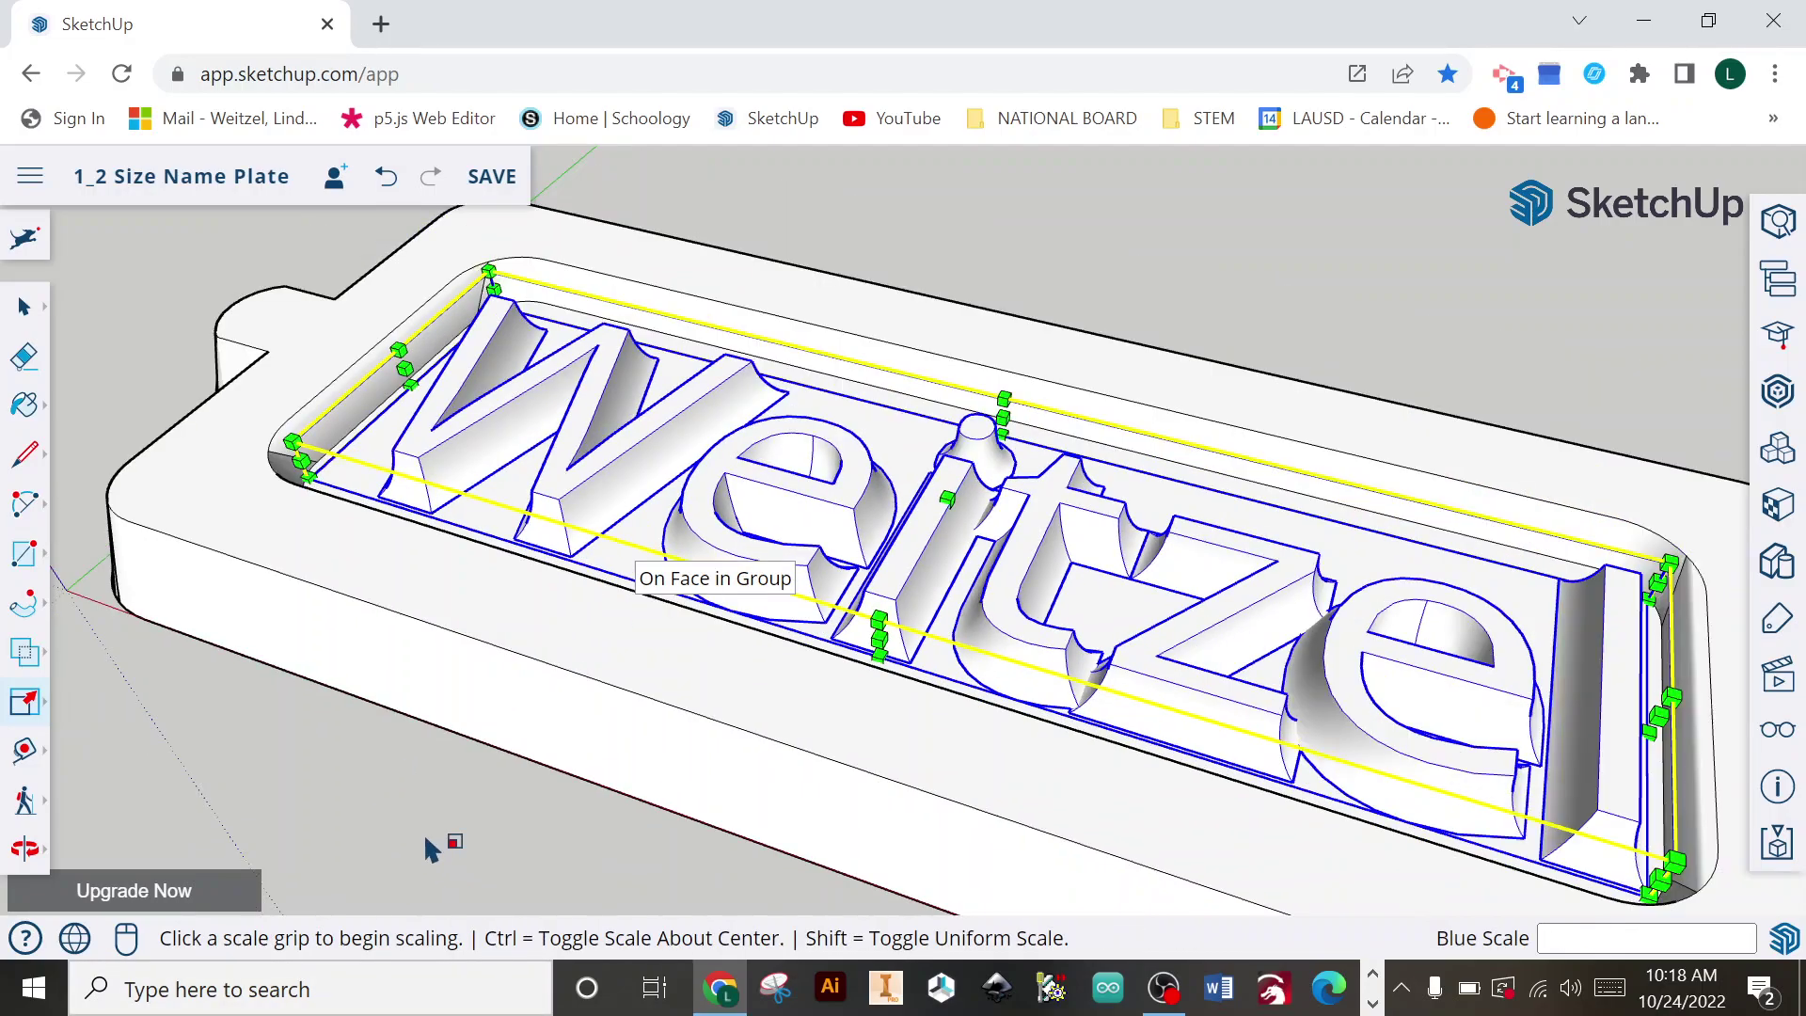
Step: Inspect the raised letters on the plate from a low side angle
middle_drag(388, 861, 759, 766)
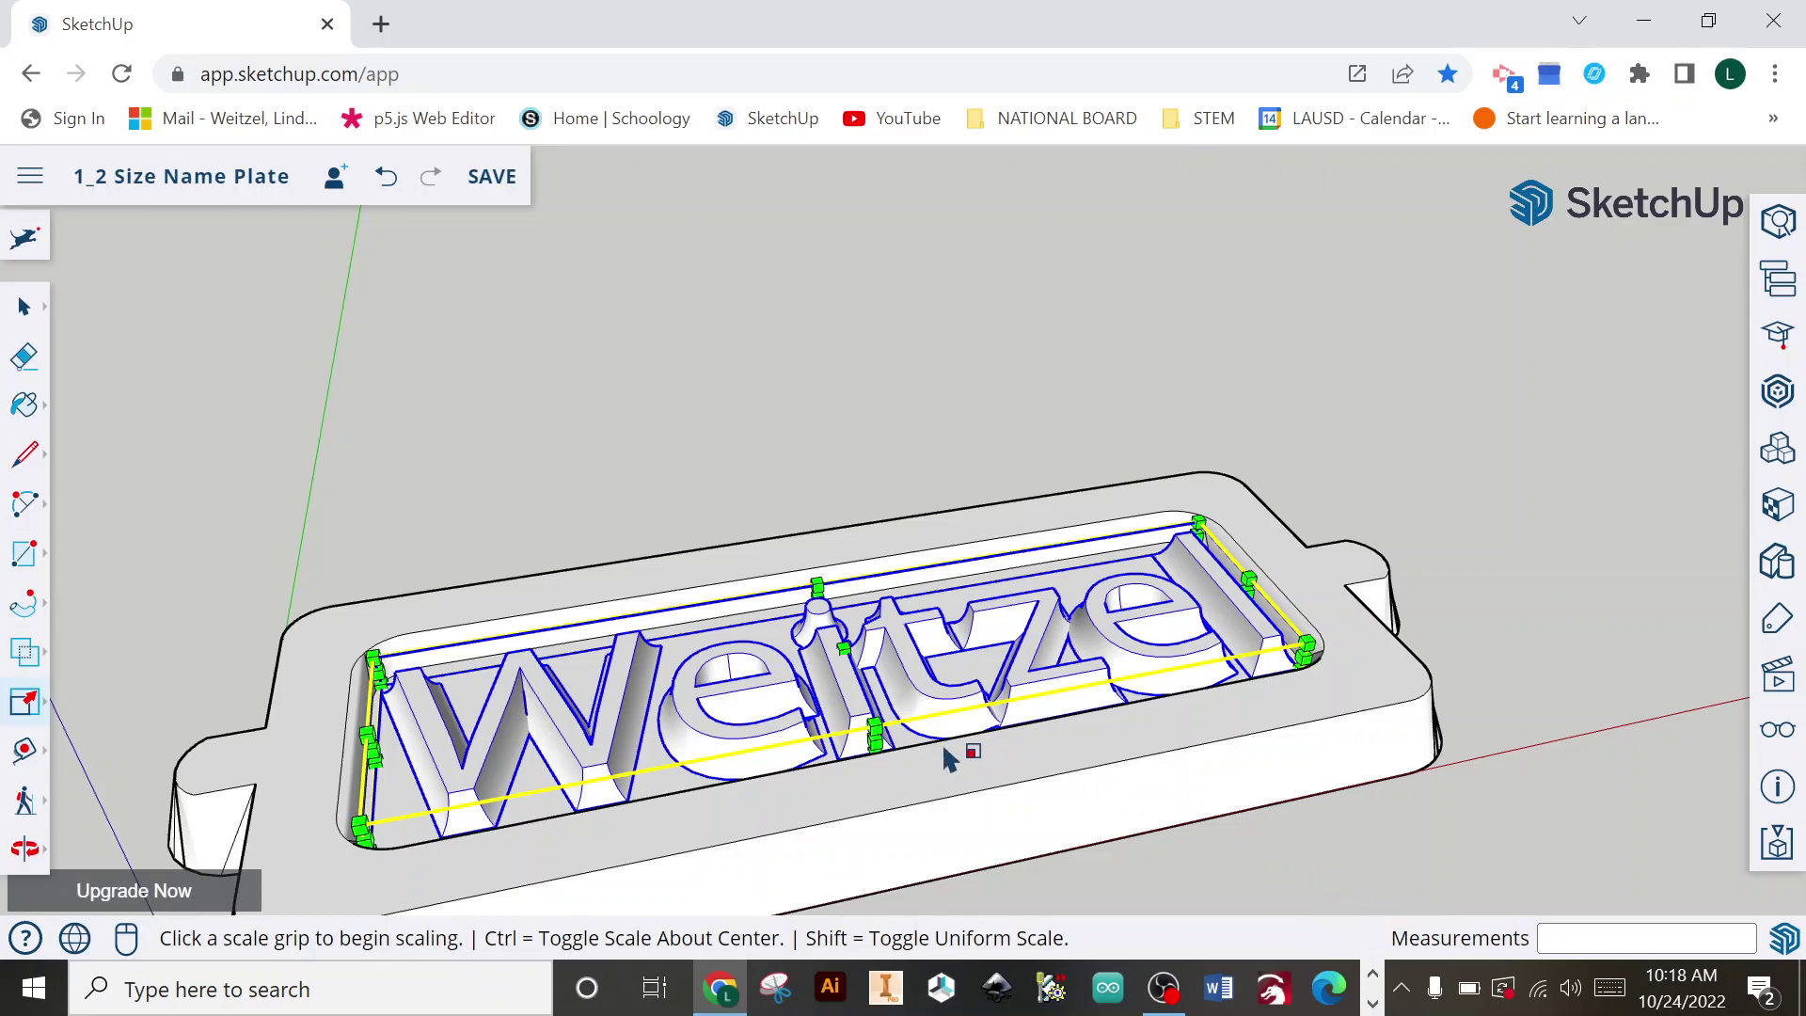
scroll(949, 758, down, 5)
middle_drag(975, 847, 975, 849)
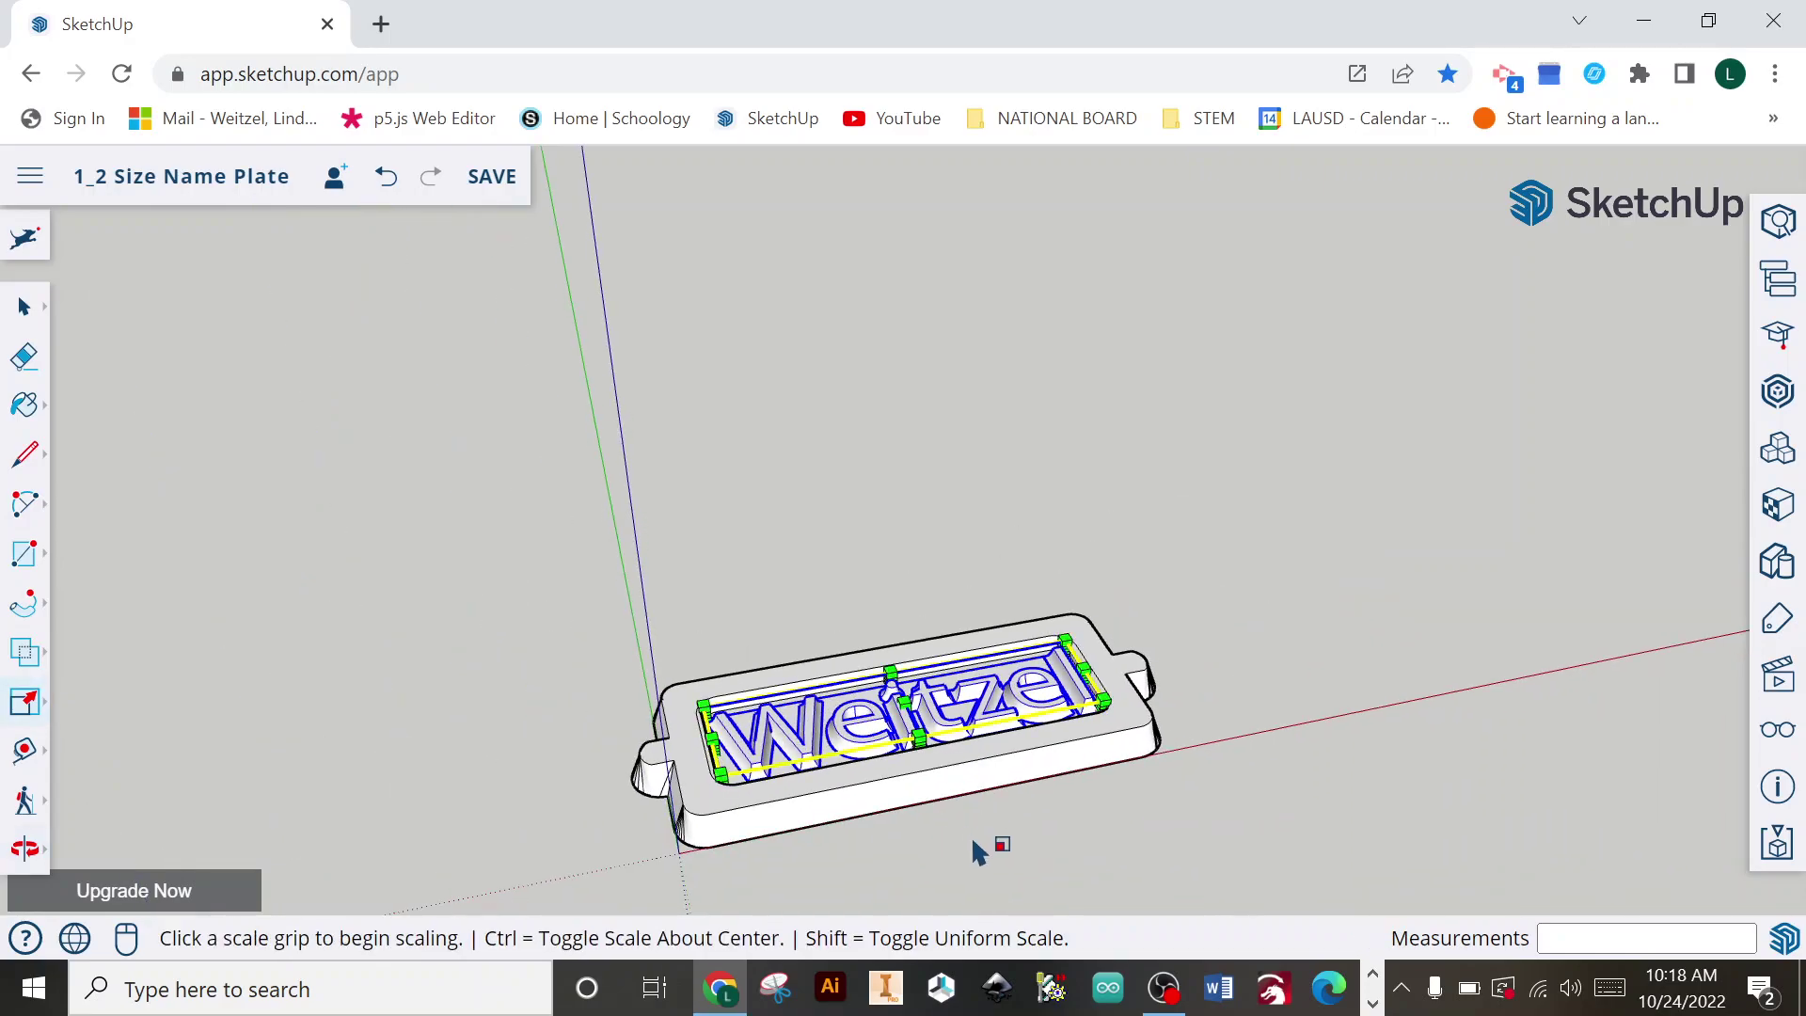
key(space)
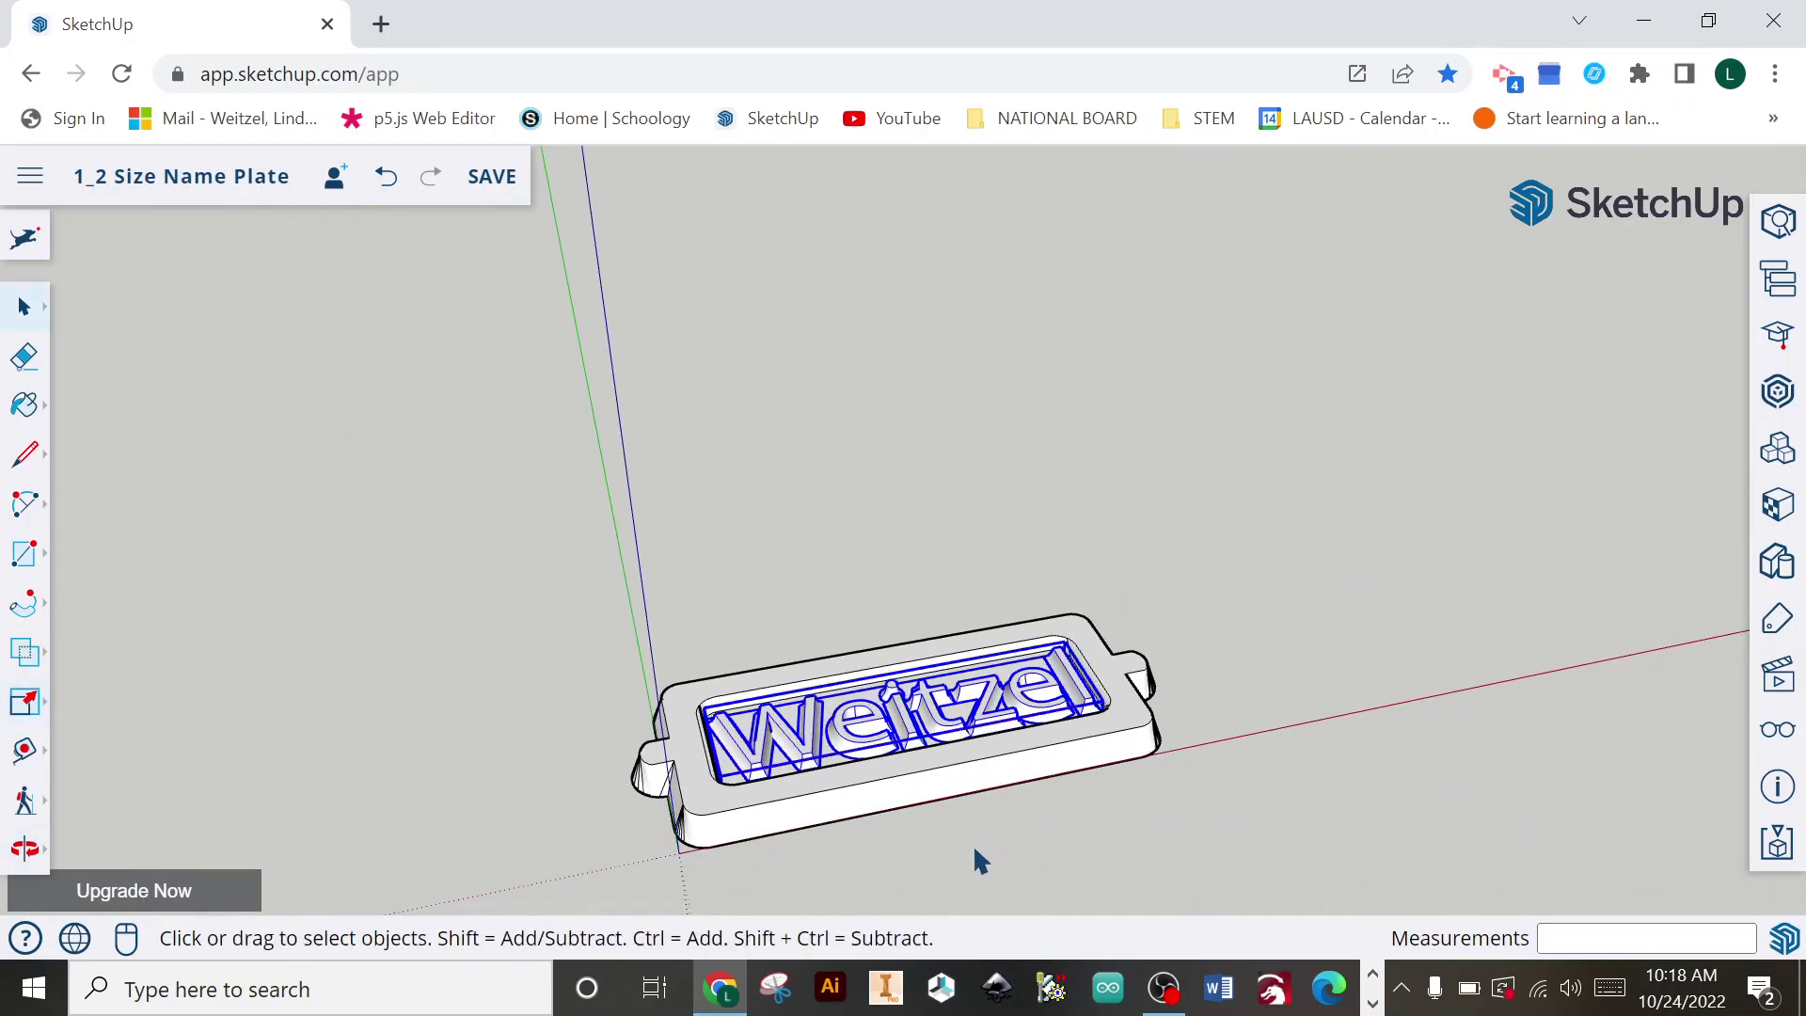
scroll(818, 828, up, 5)
middle_drag(850, 810, 744, 789)
scroll(748, 792, down, 2)
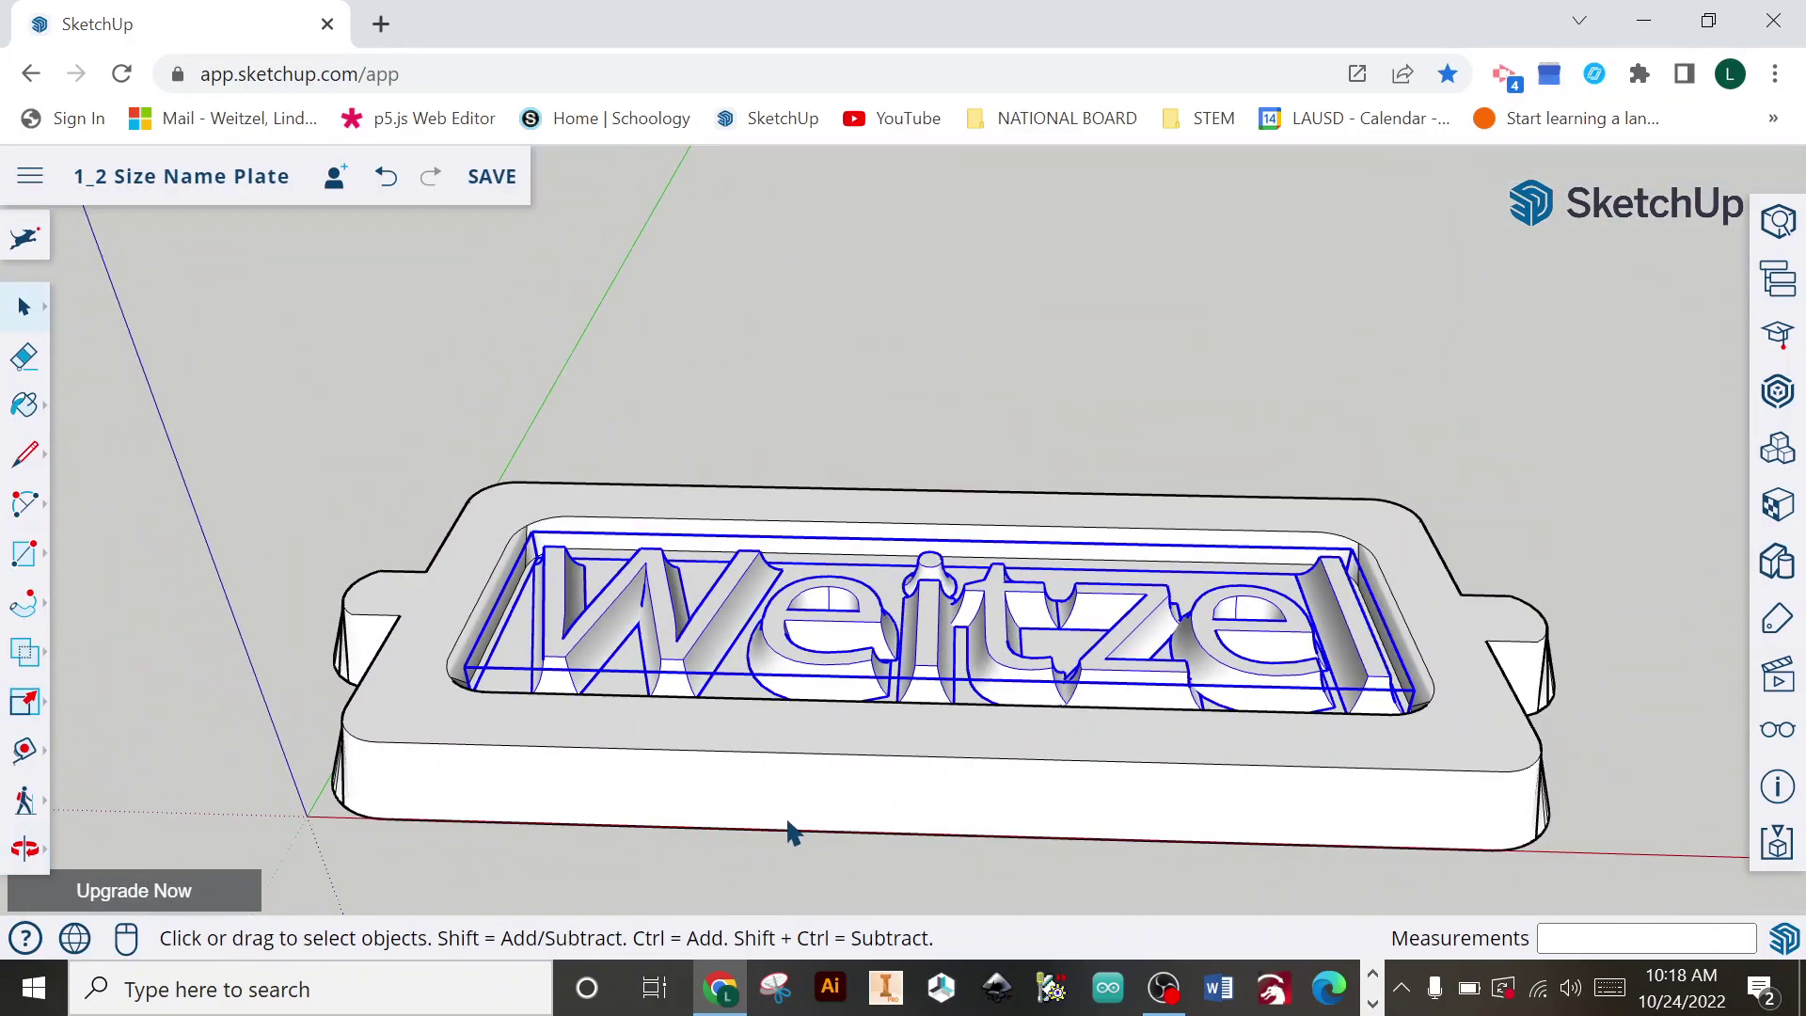
Step: Save the 1_2 Size Name Plate model, answering the purge-unused-items prompt
click(491, 178)
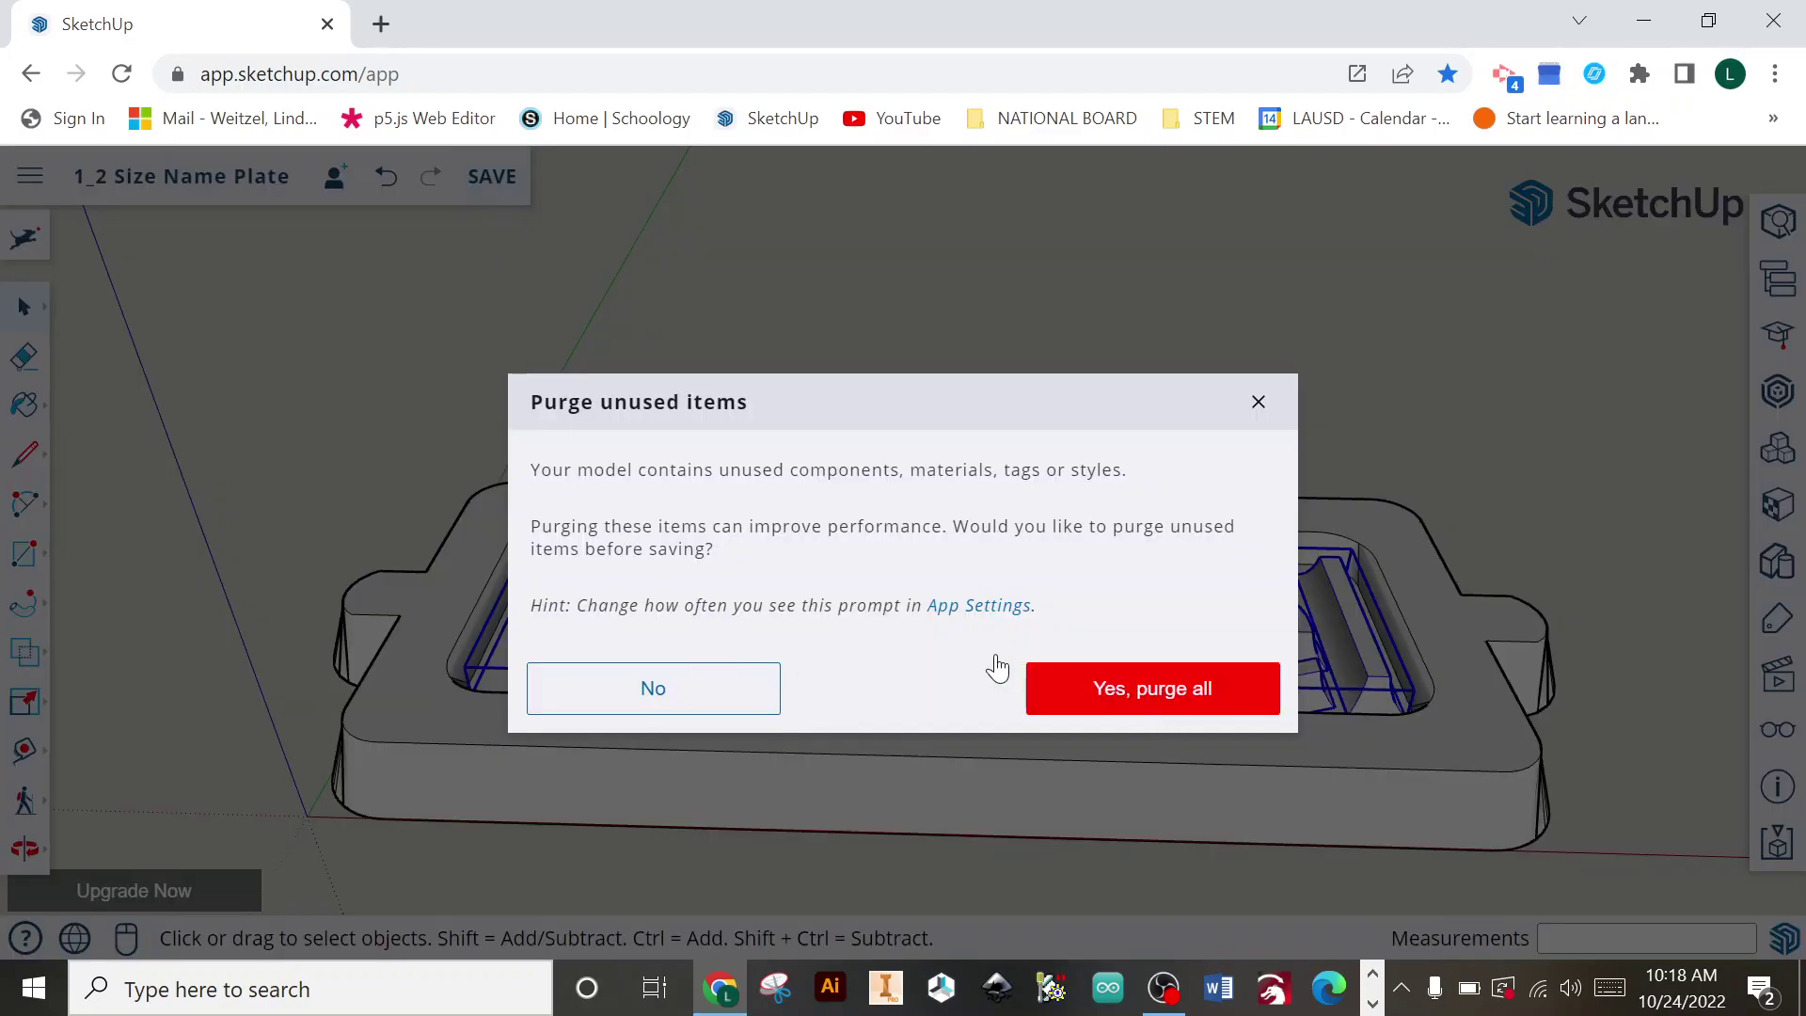
click(1030, 691)
middle_drag(1073, 892, 725, 653)
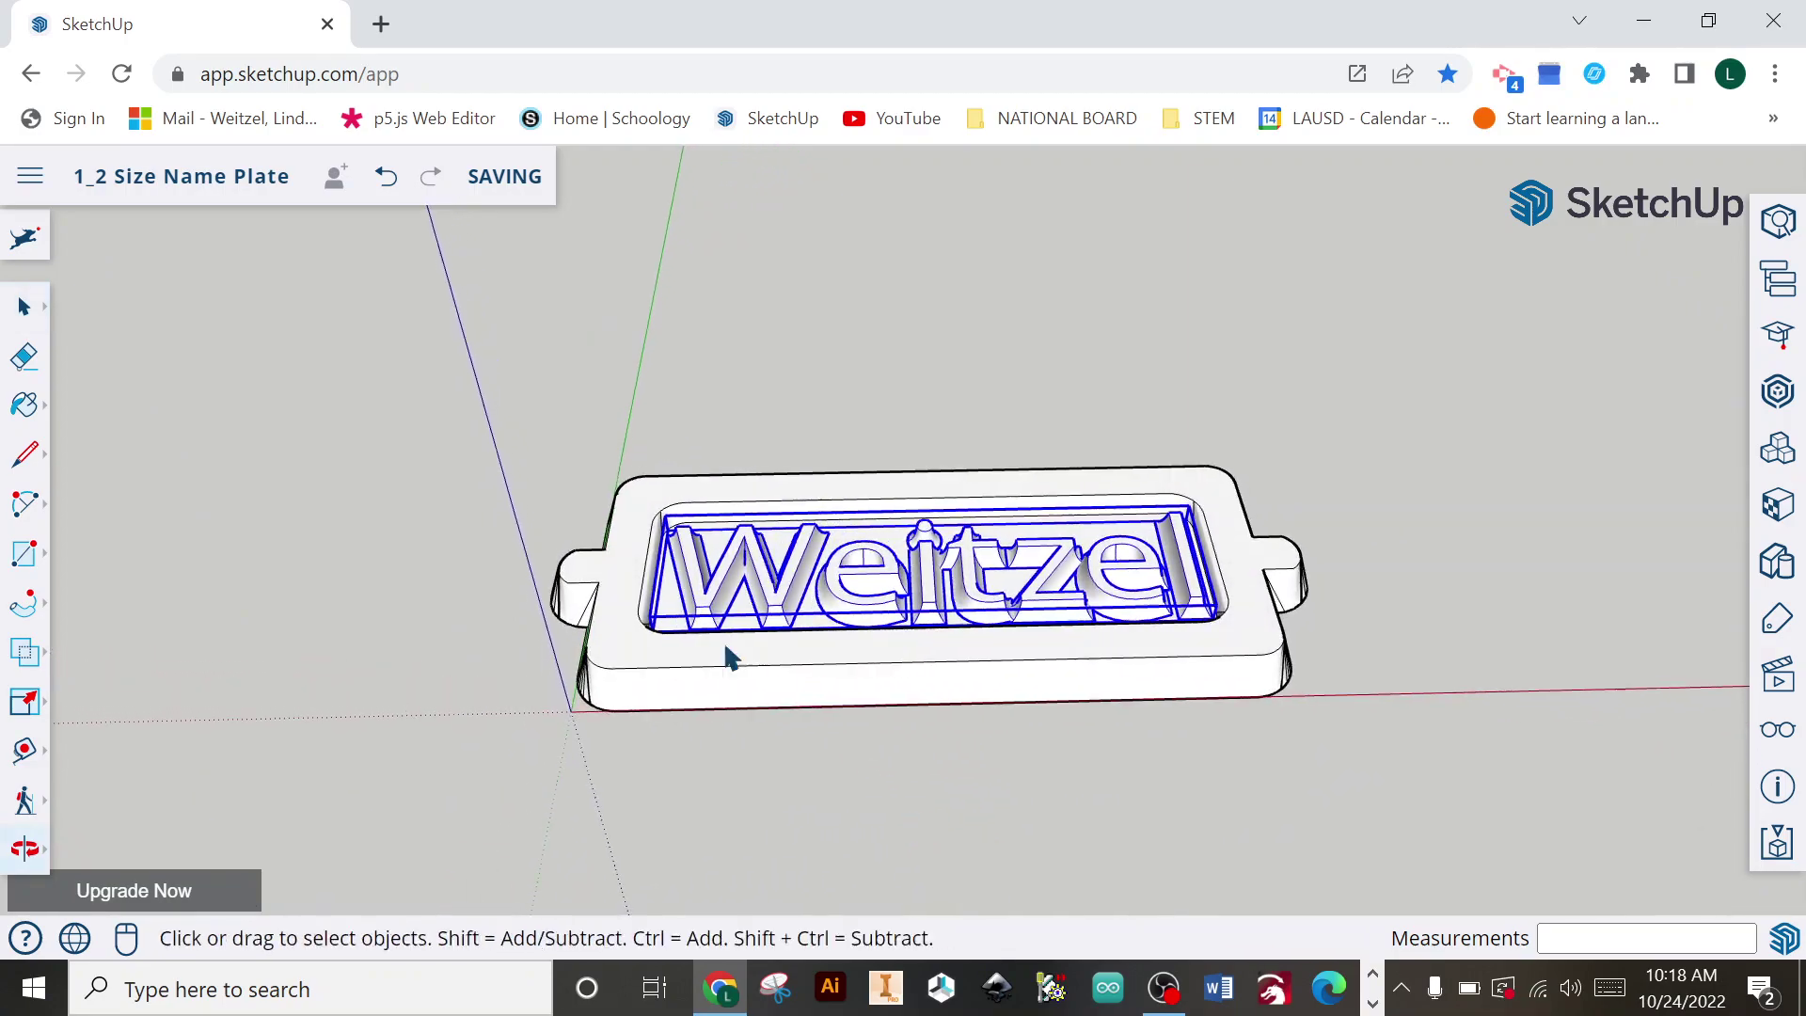
Step: Box-select the whole name plate group, check its context menu, then clear the selection
drag(424, 386, 1625, 811)
right_click(880, 666)
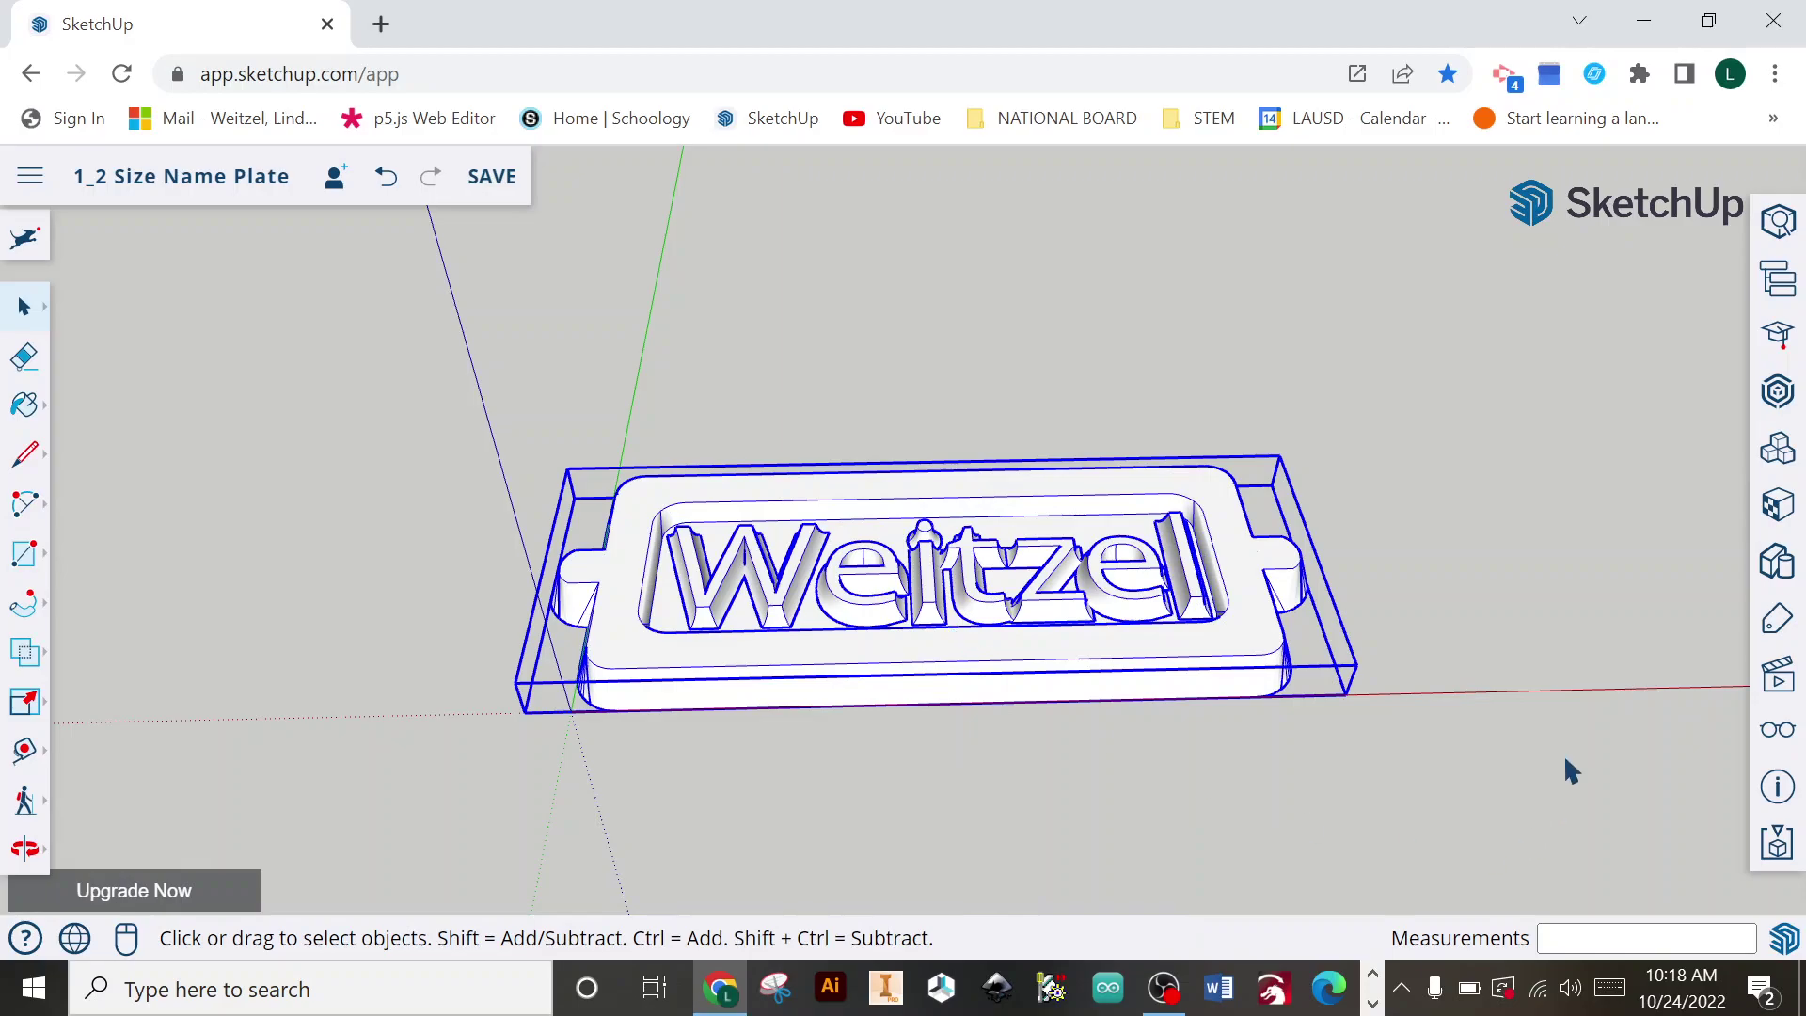
click(1399, 547)
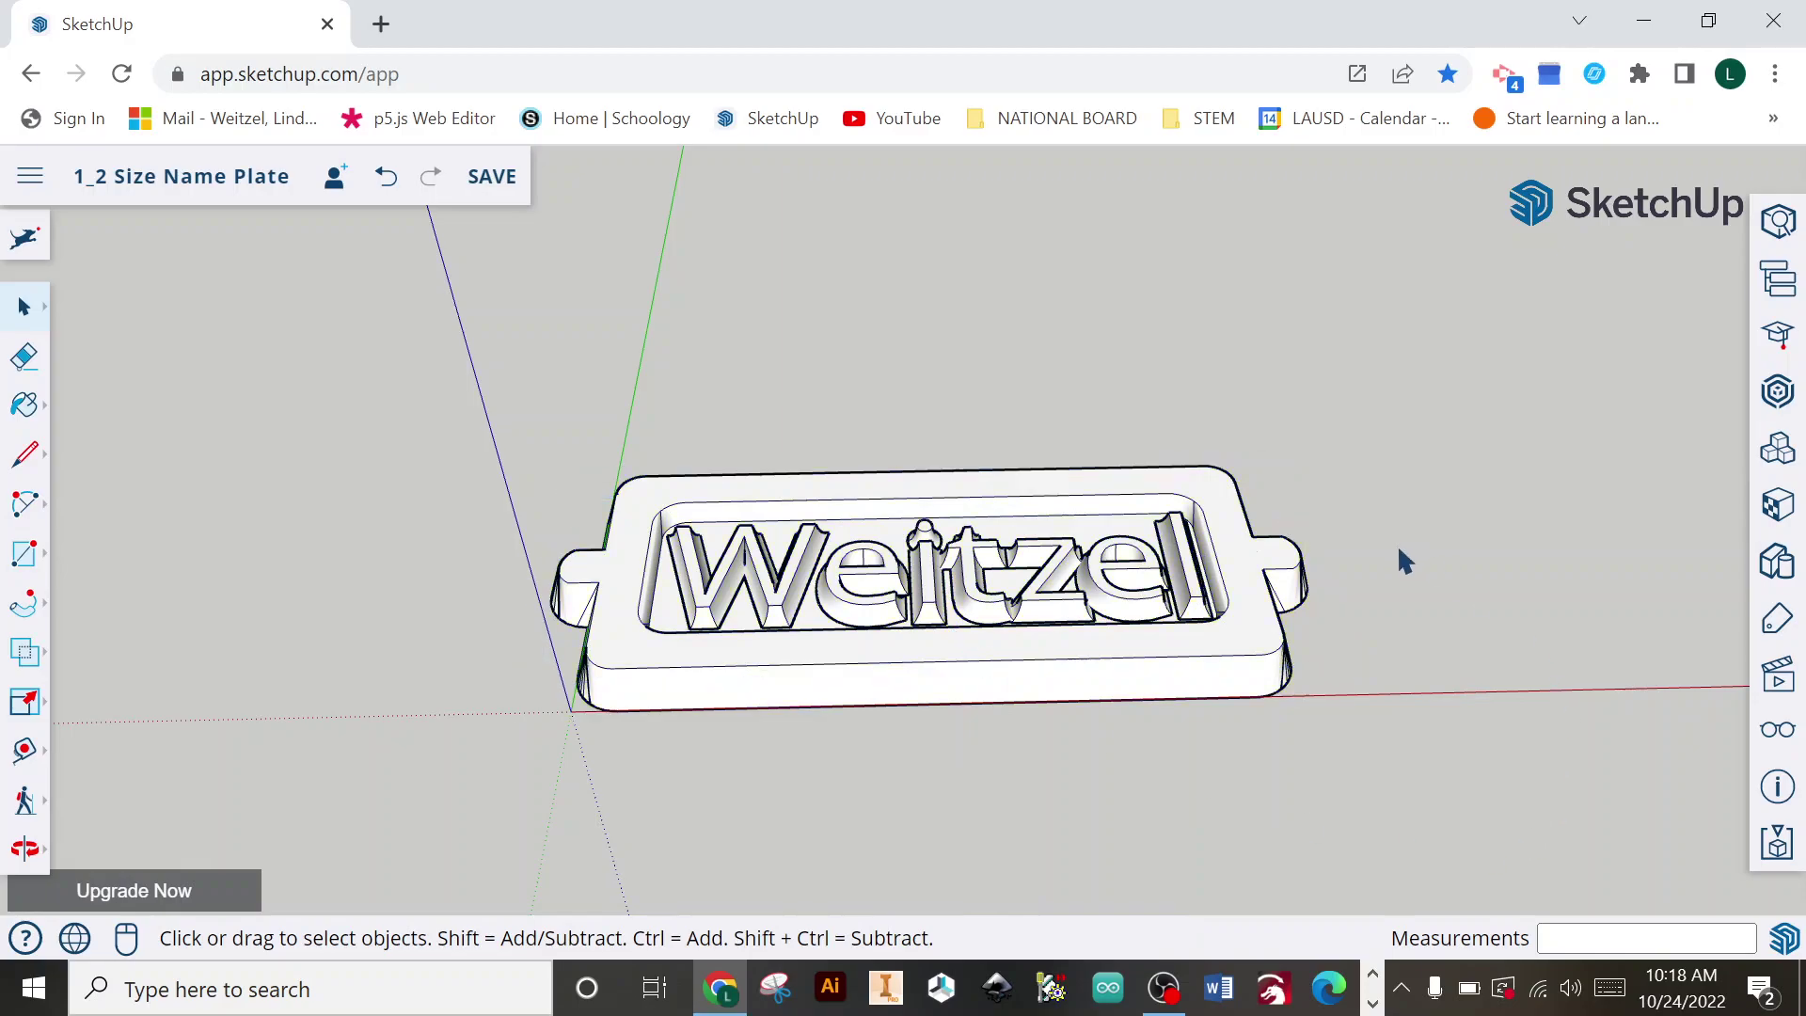
Step: Download the name plate model as an STL file via Download > STL
click(30, 175)
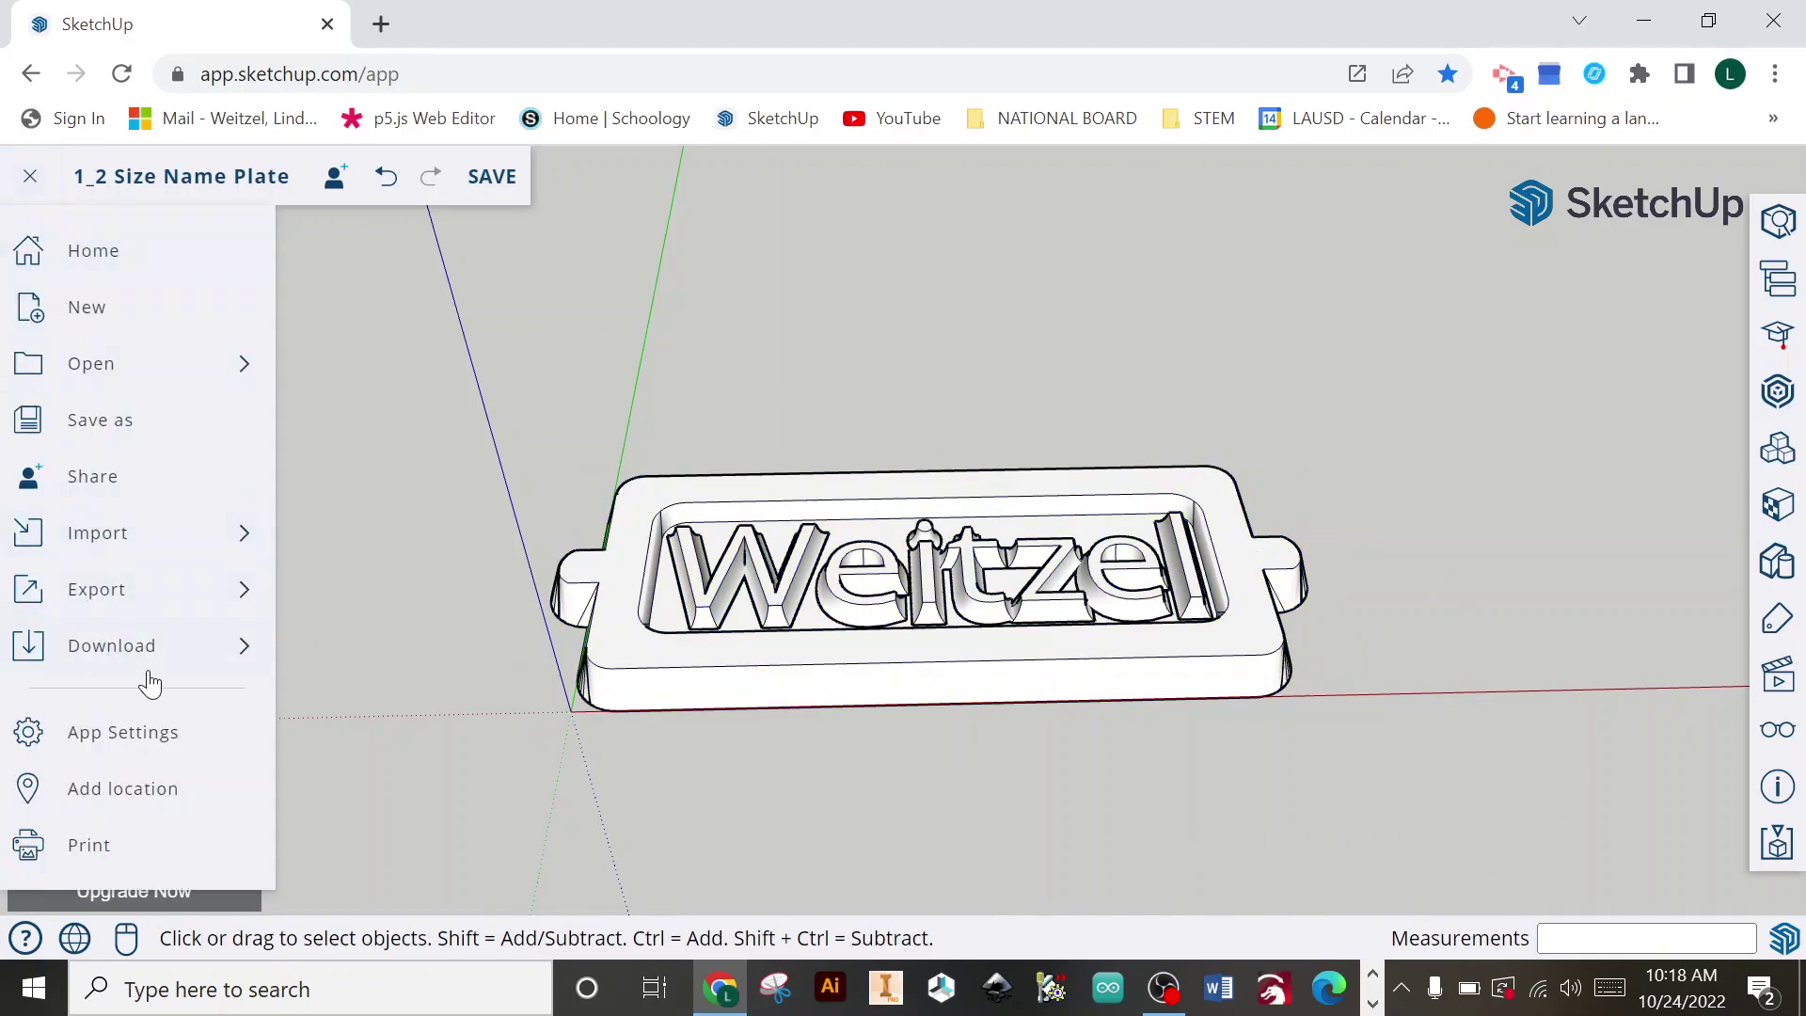
mouse_move(185, 653)
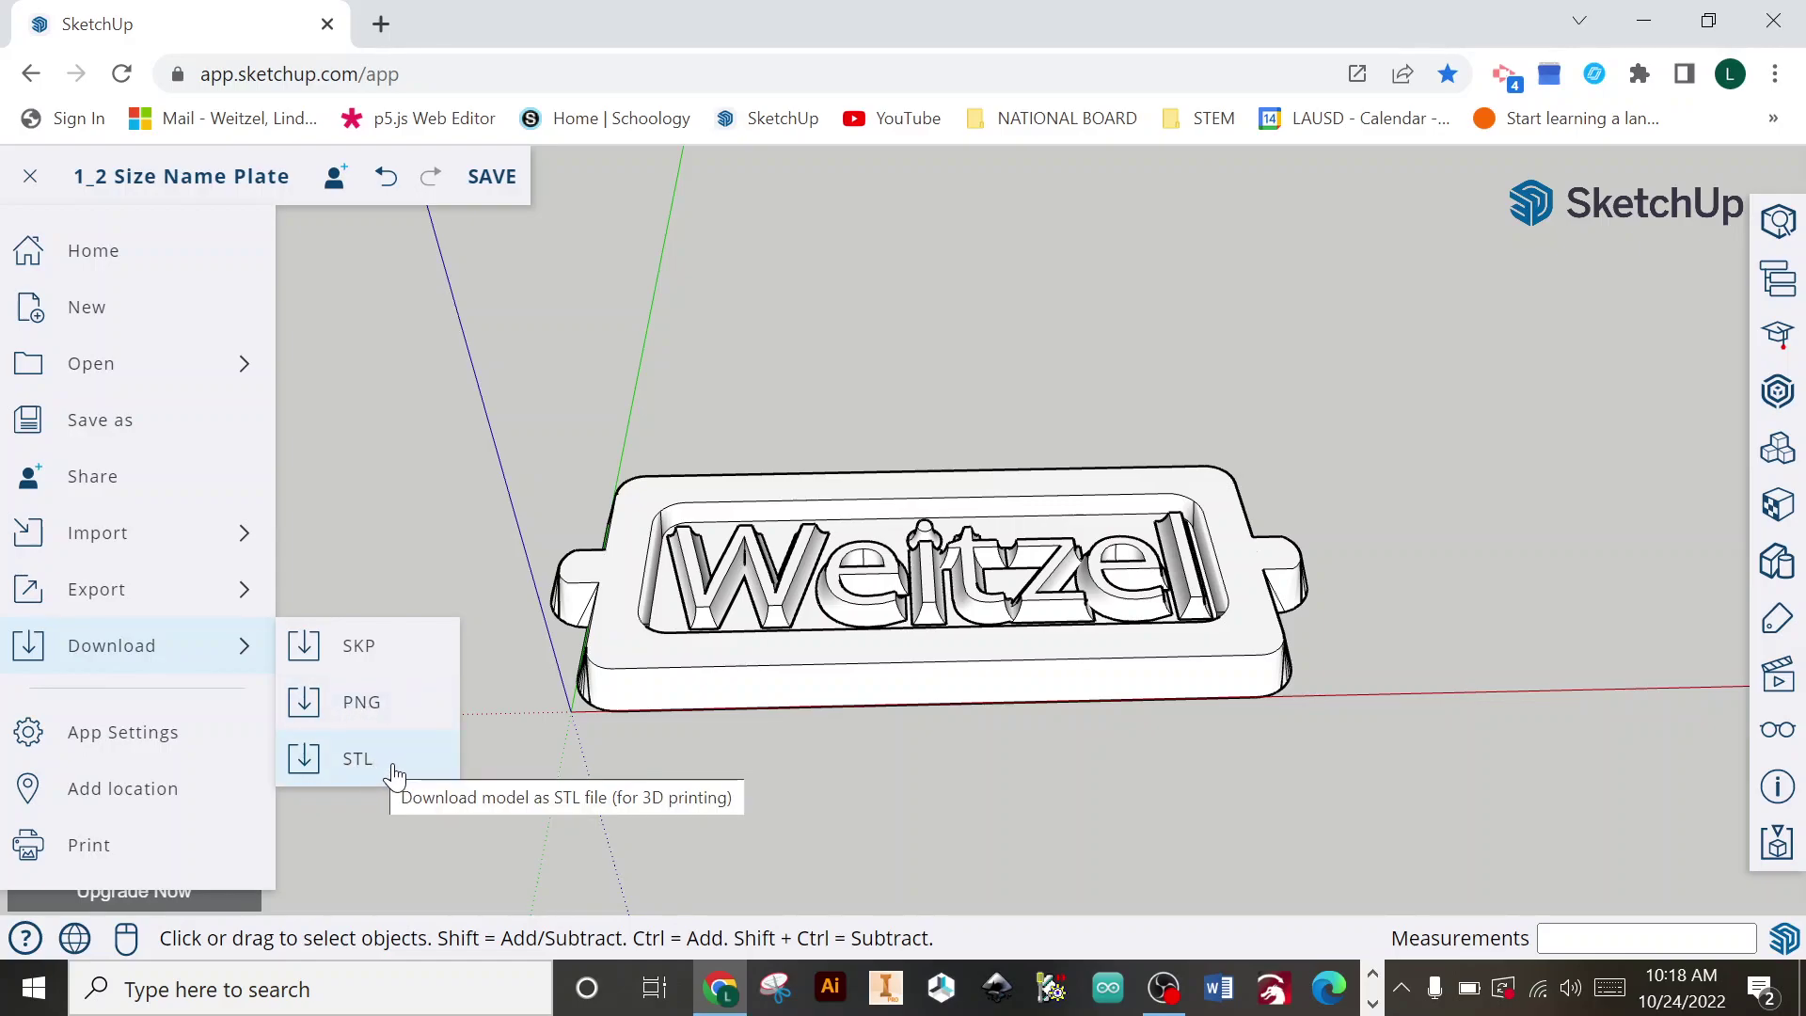
click(612, 771)
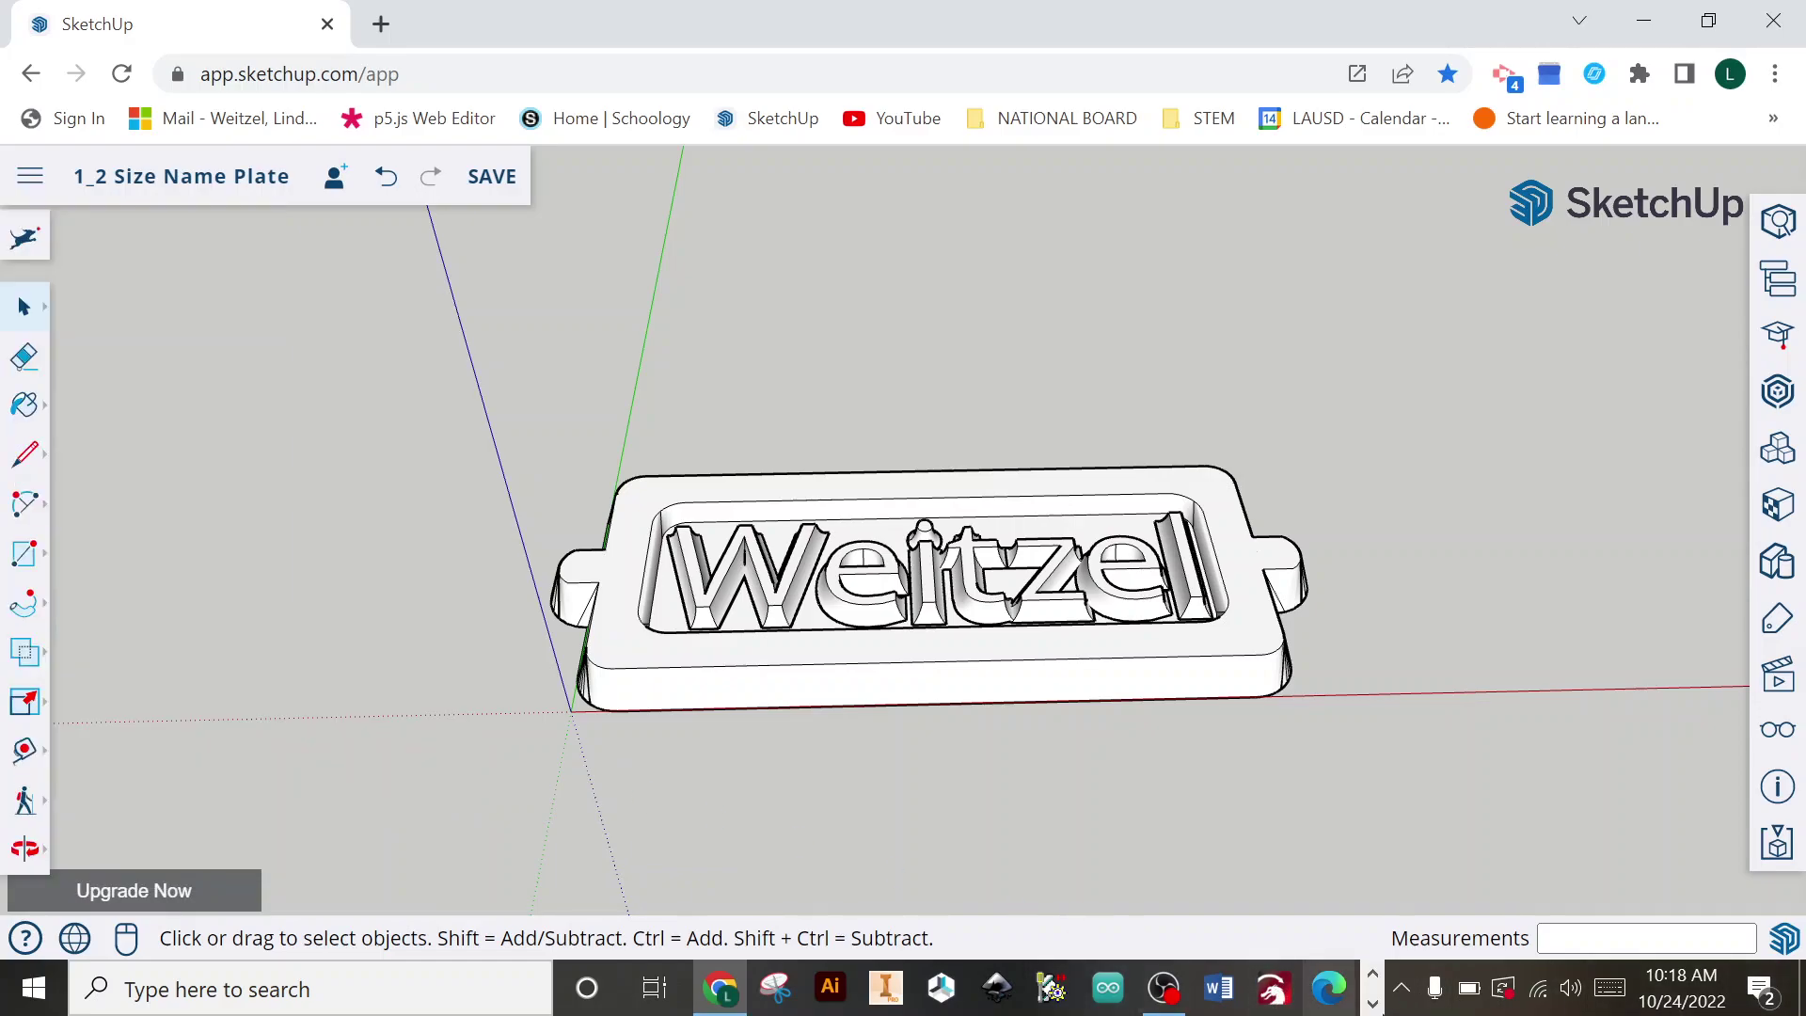